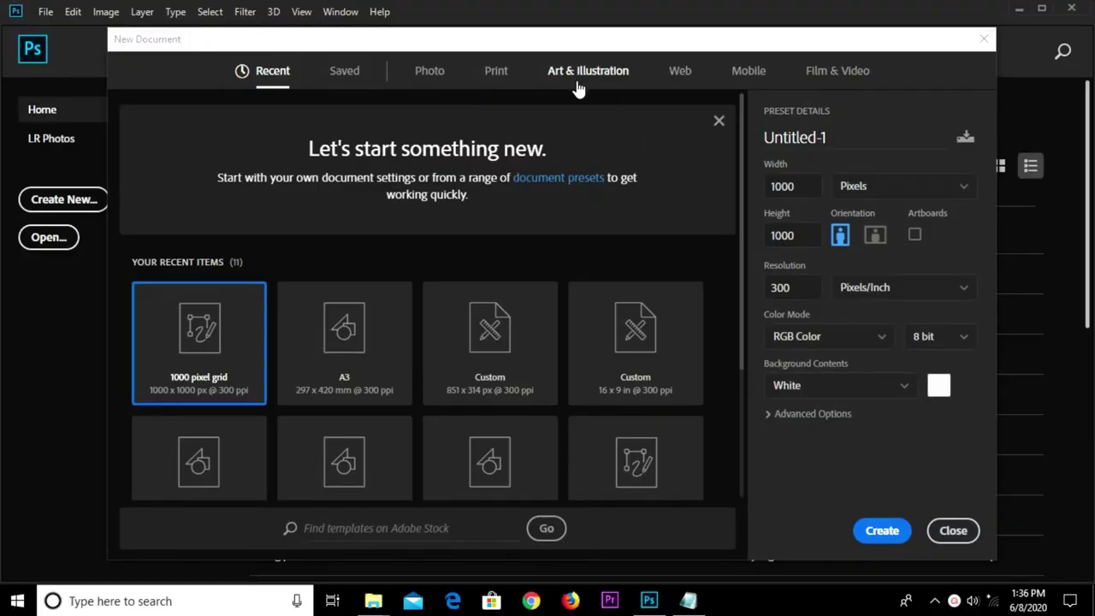
Create a 1000 × 1000 px document and unlock its background as Layer 0
left_click(576, 84)
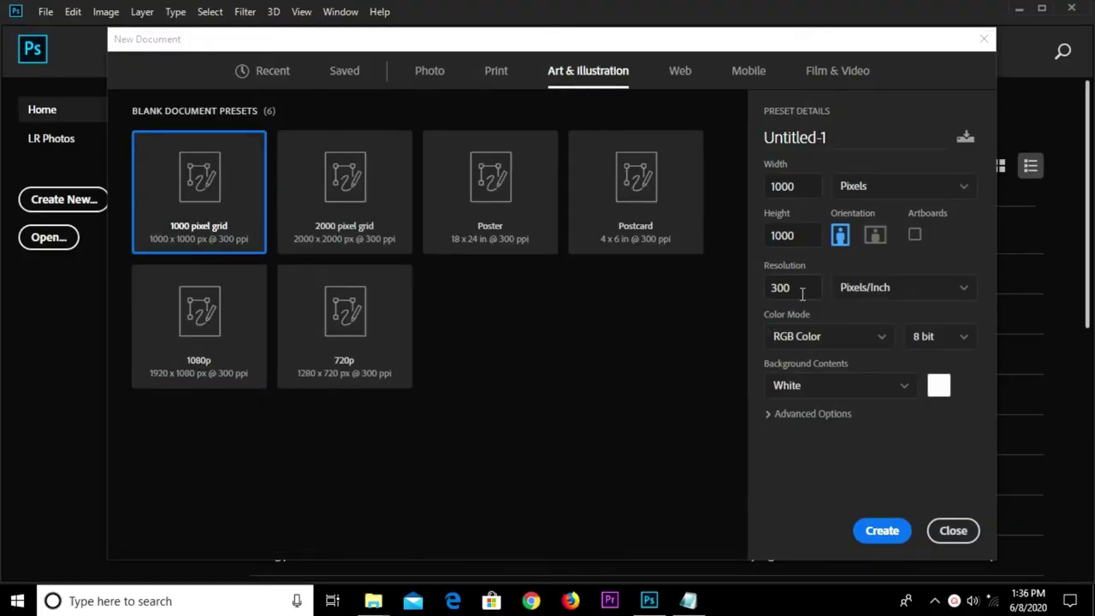
left_click(770, 287)
left_click(882, 531)
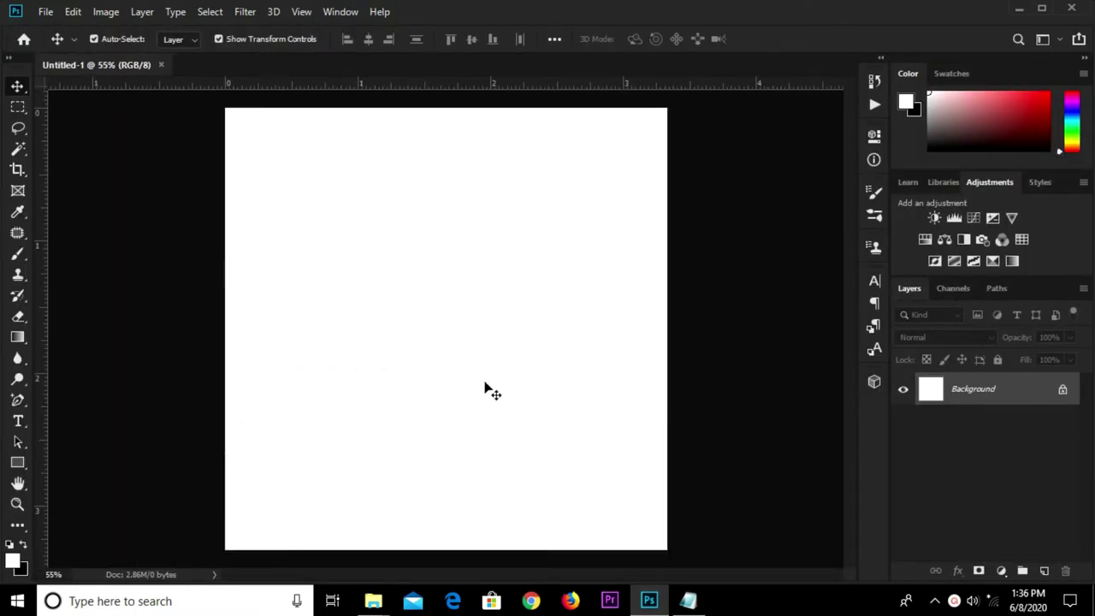
double_click(997, 390)
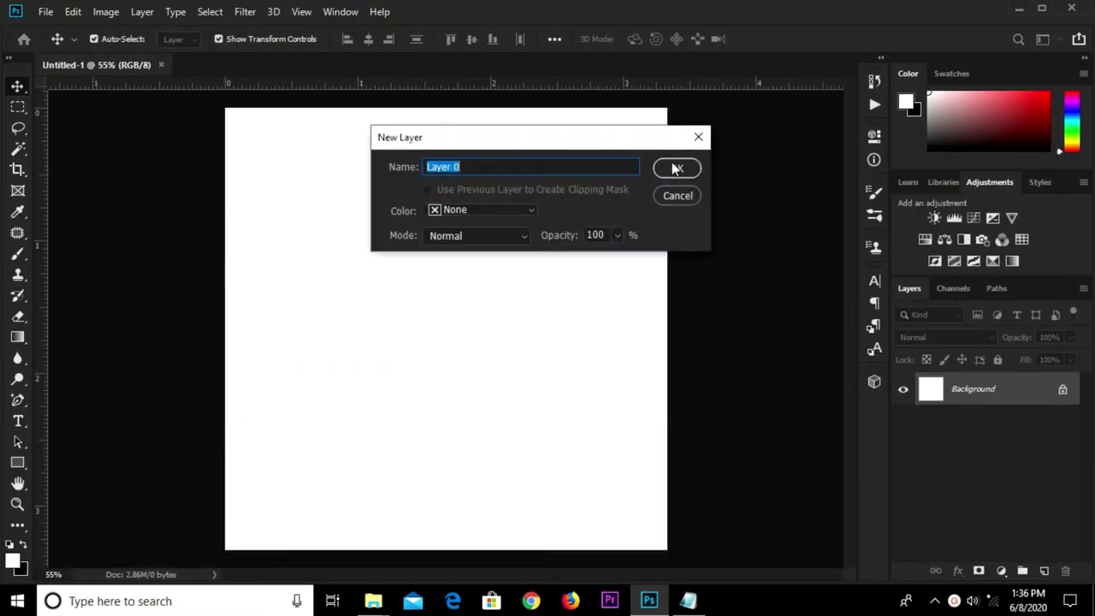
left_click(673, 168)
Add a Solid Color fill layer using purple #4b0a80 copied from the notes
left_click(1001, 571)
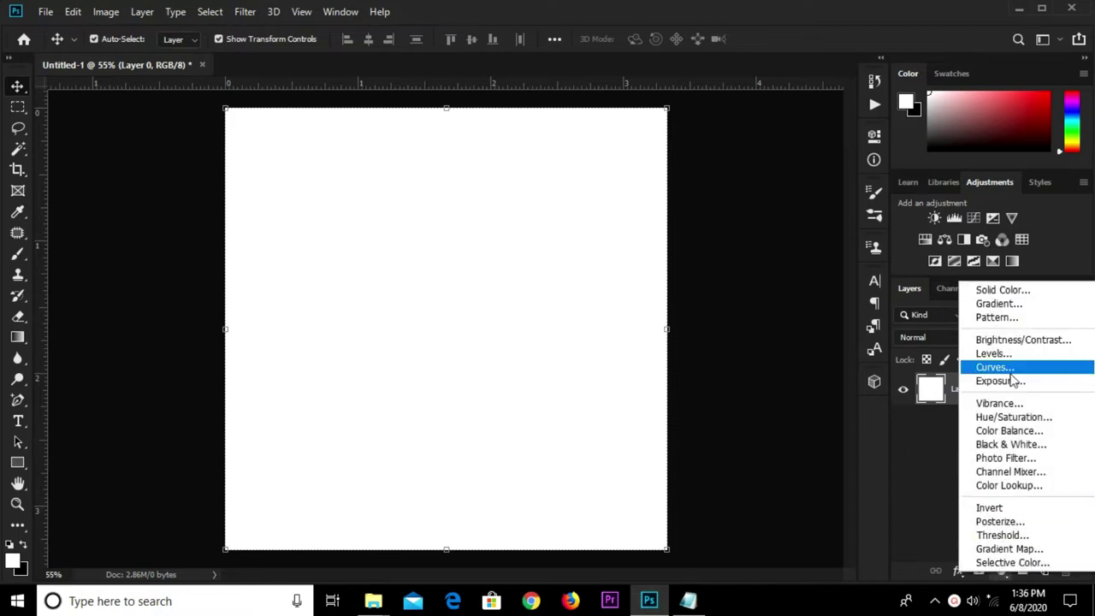
left_click(1002, 290)
left_click(688, 601)
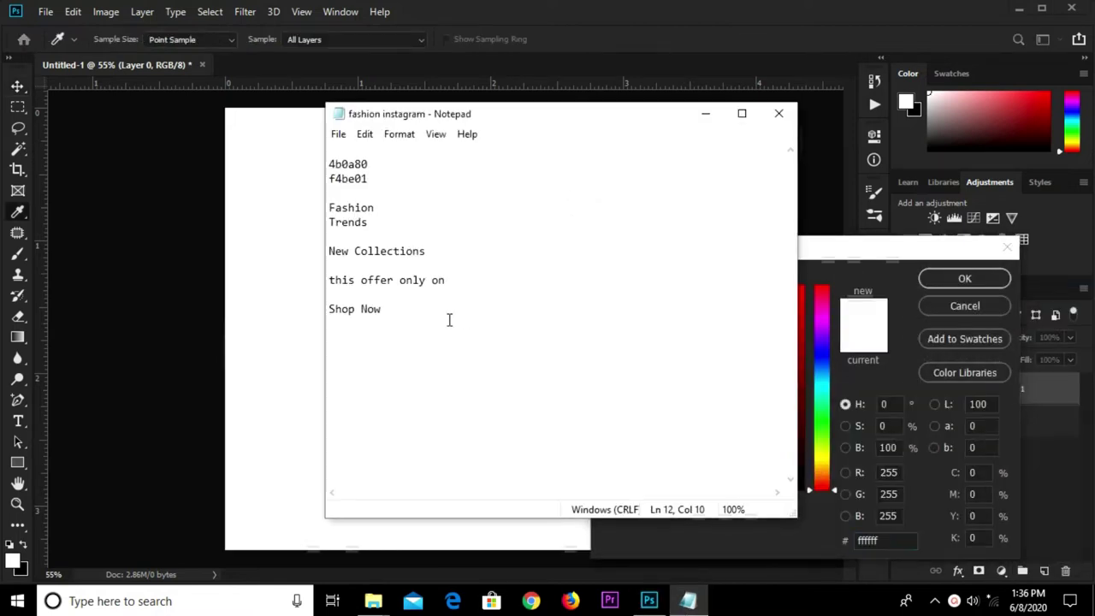
double_click(359, 164)
right_click(330, 161)
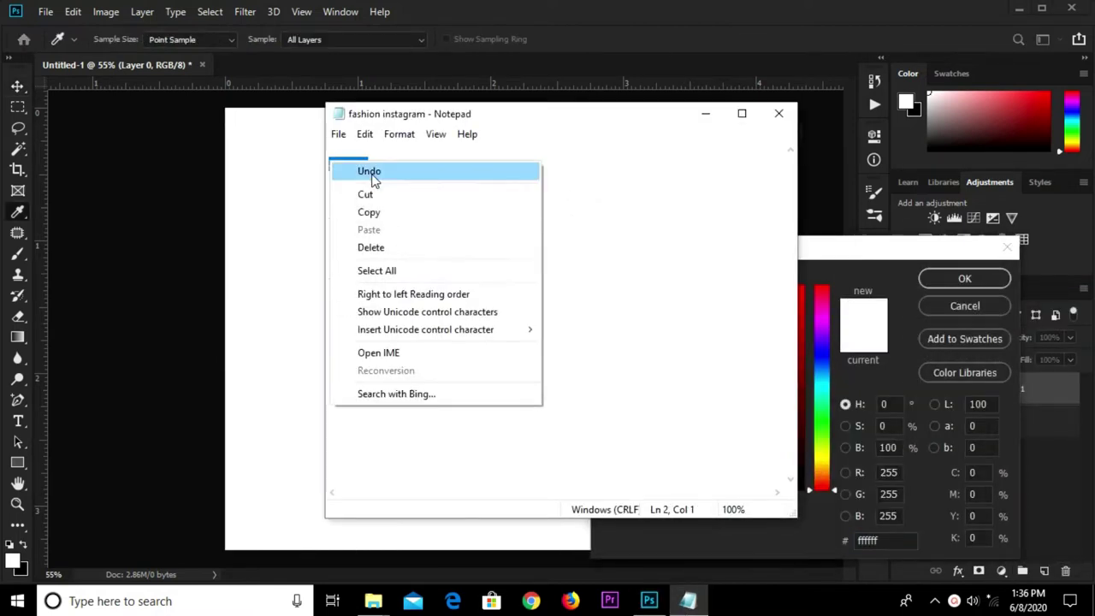
left_click(379, 214)
left_click(823, 558)
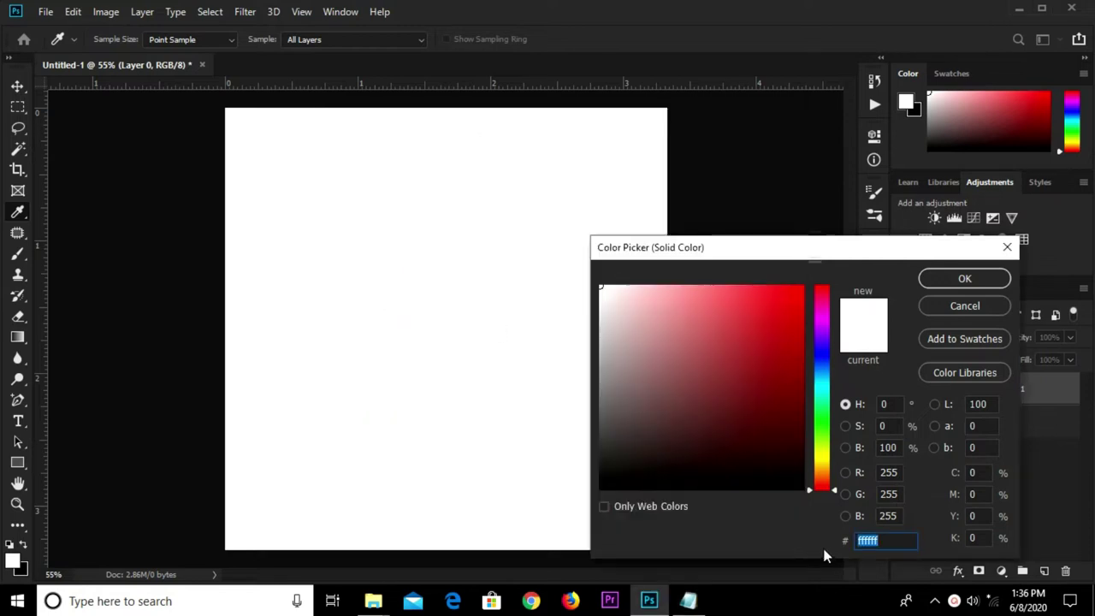
key("ctrl+v")
left_click(964, 278)
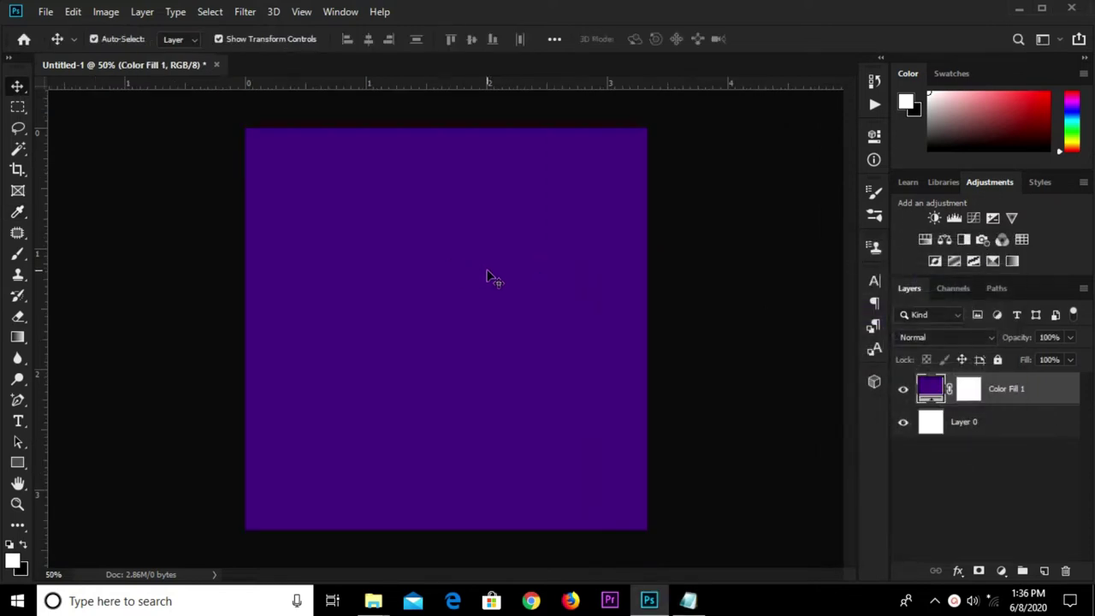
Set the Rectangle tool's fill colour to yellow #f4be01
scroll(515, 304, "up", 1)
left_click(18, 463)
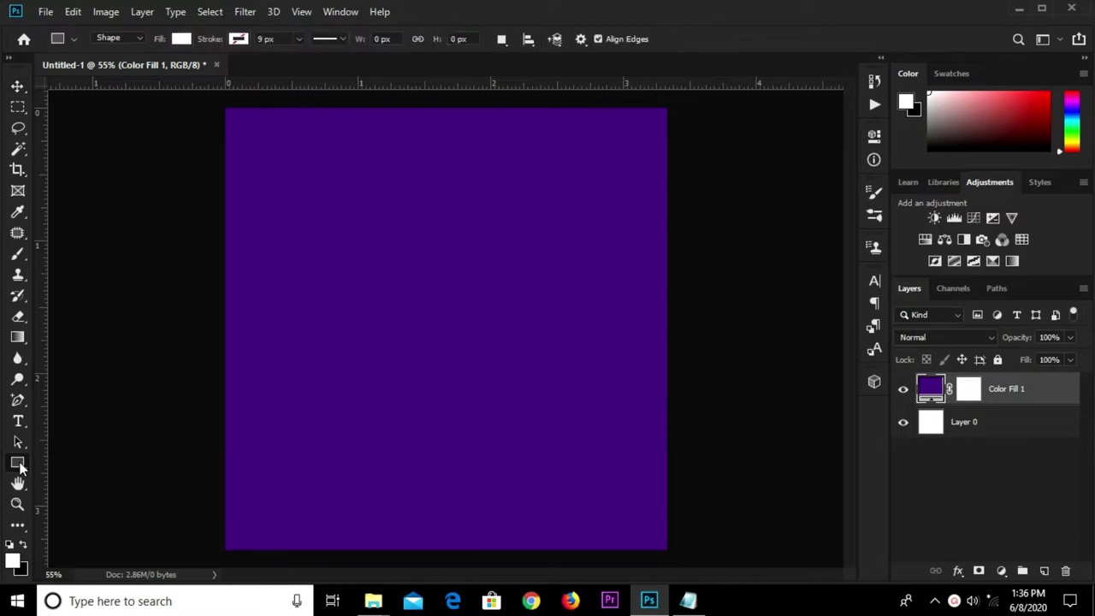
left_click(180, 39)
left_click(256, 69)
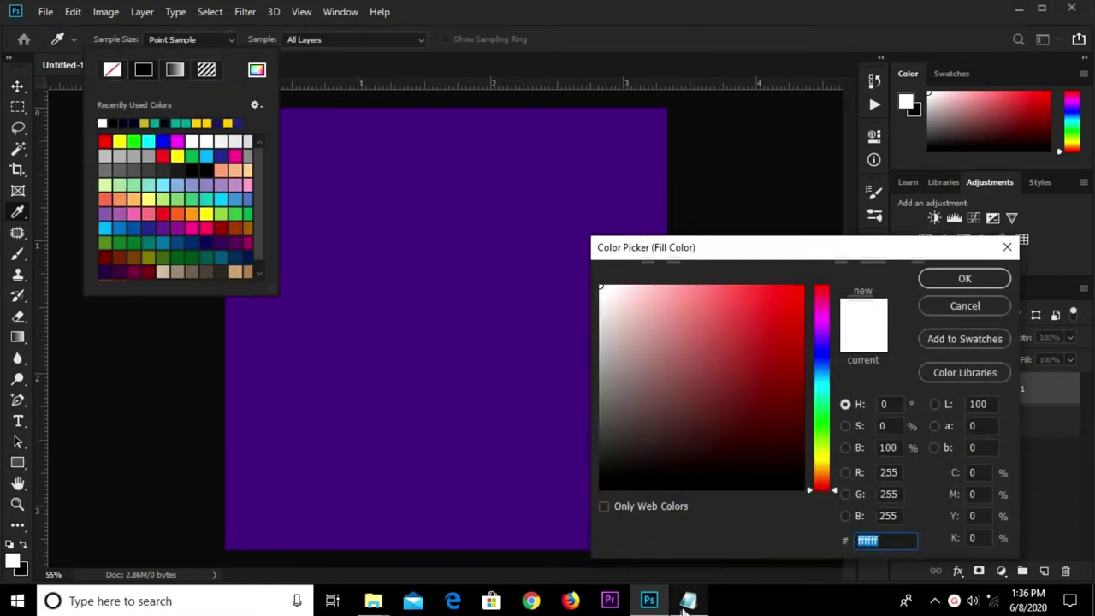
left_click(685, 603)
left_click_drag(430, 184, 325, 178)
right_click(347, 178)
left_click(396, 224)
left_click(821, 544)
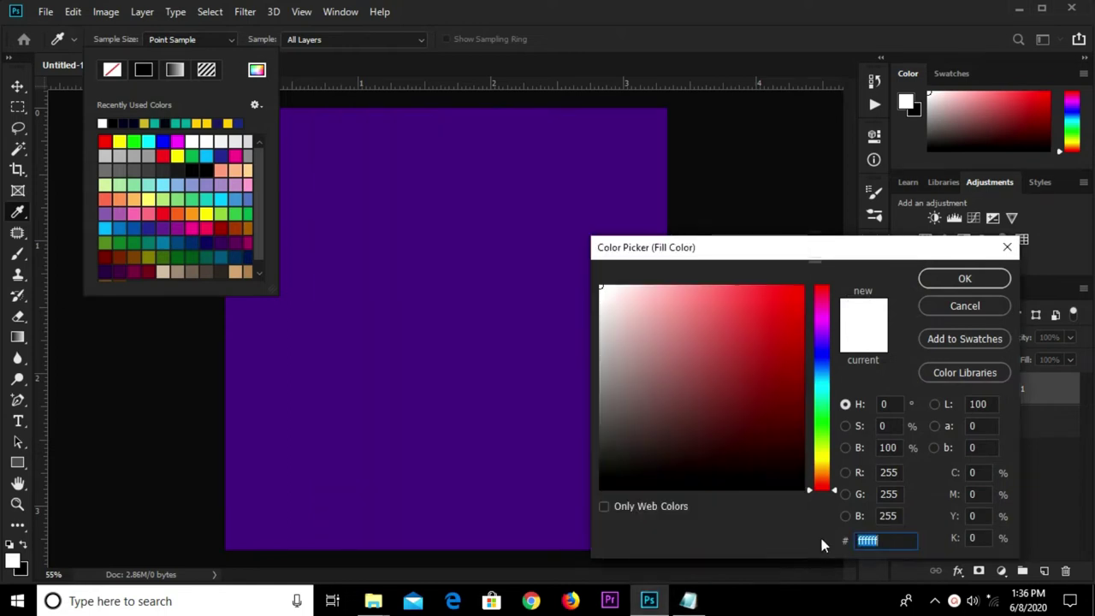
key("ctrl+v")
left_click(964, 278)
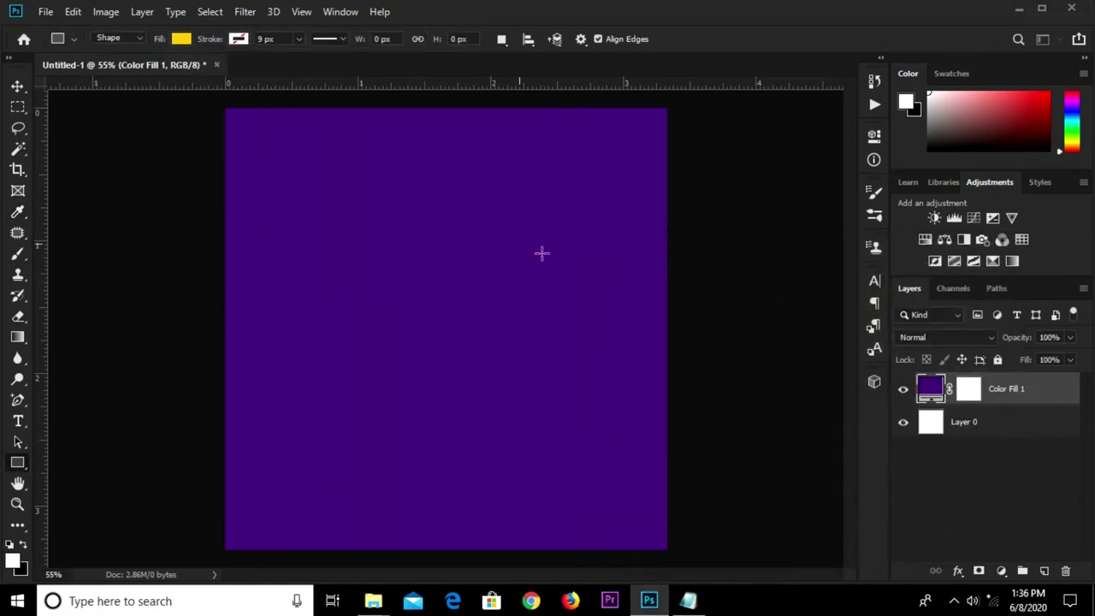
Draw a tall rectangle down the right side with equally rounded corners
left_click_drag(548, 141, 683, 556)
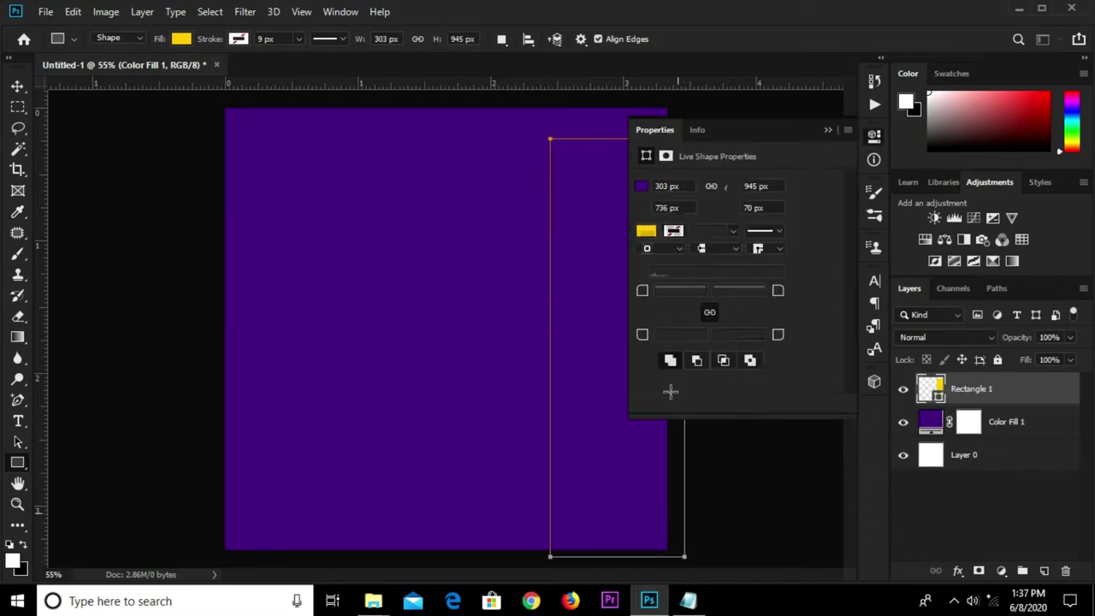
left_click_drag(642, 290, 677, 291)
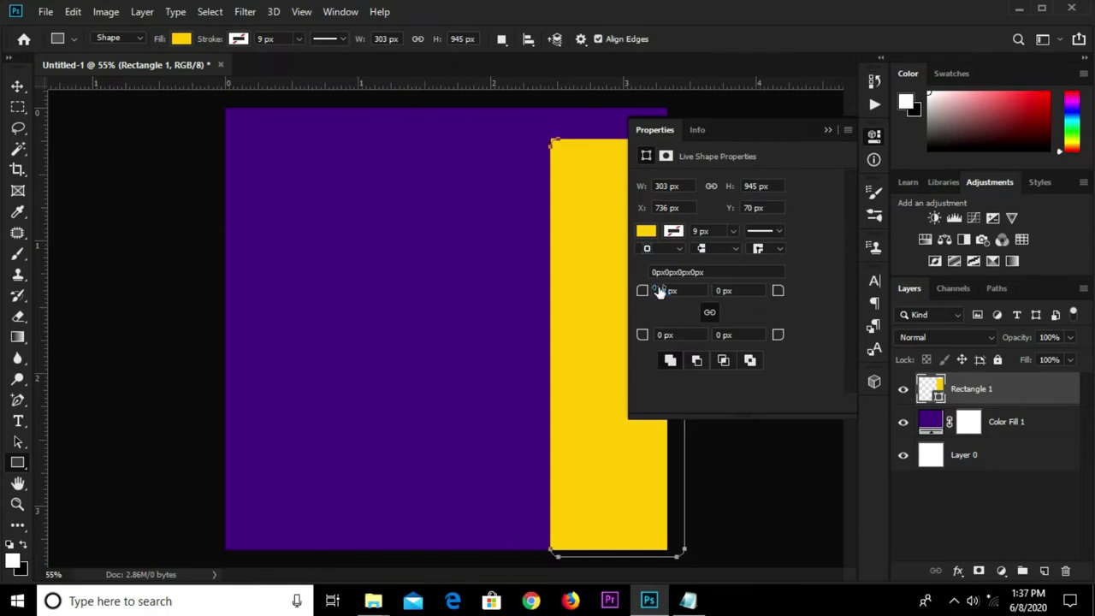
left_click(709, 312)
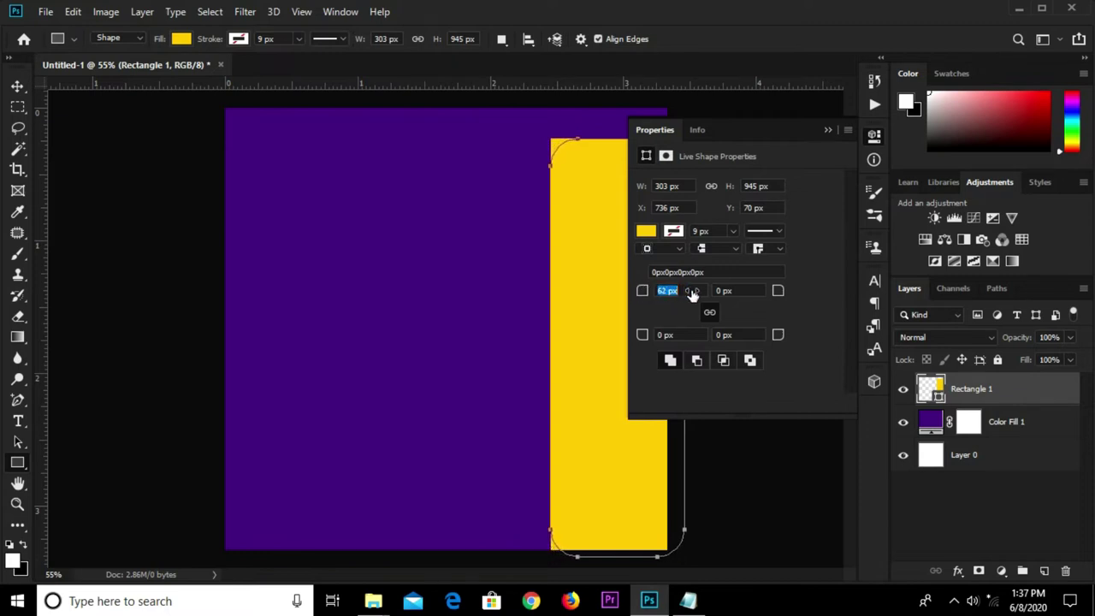
left_click(826, 131)
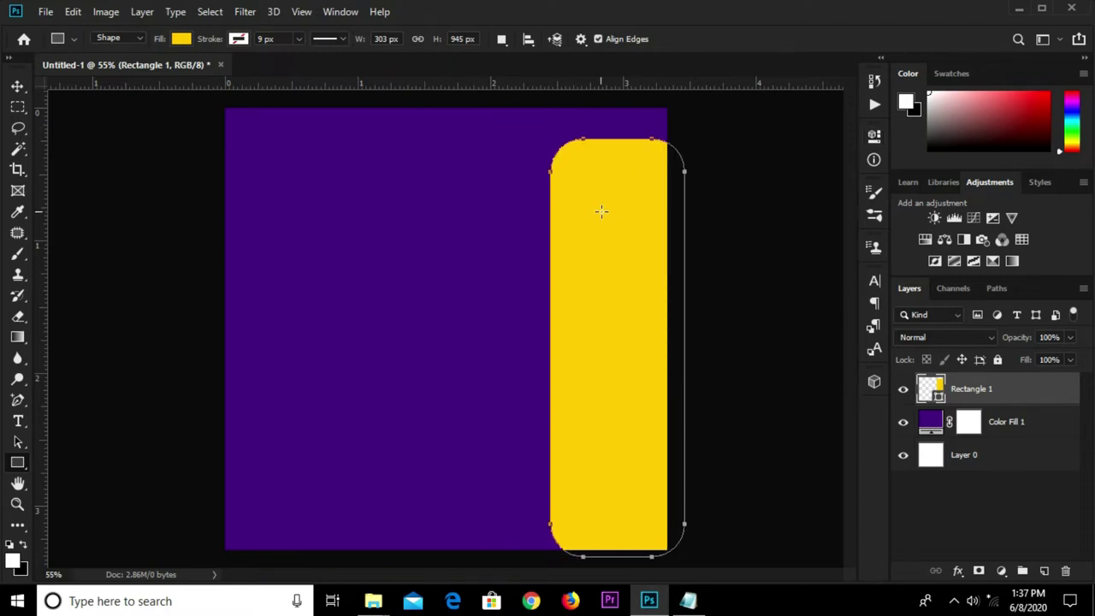
Move the yellow bar down, stretch its top upward and widen it leftward
key("v")
left_click_drag(608, 248, 611, 282)
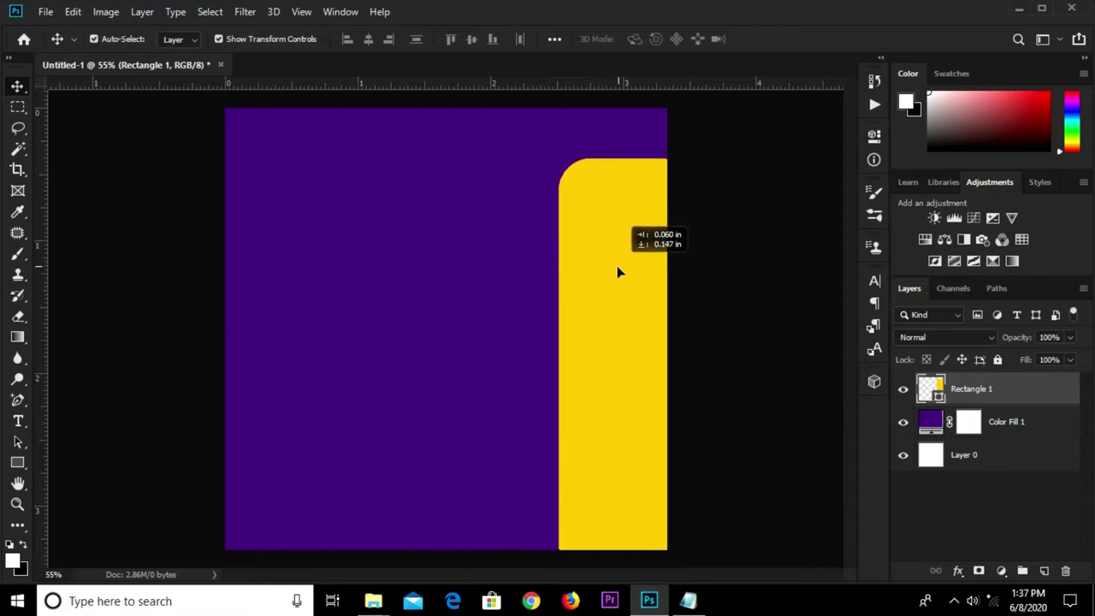
left_click_drag(617, 172, 618, 147)
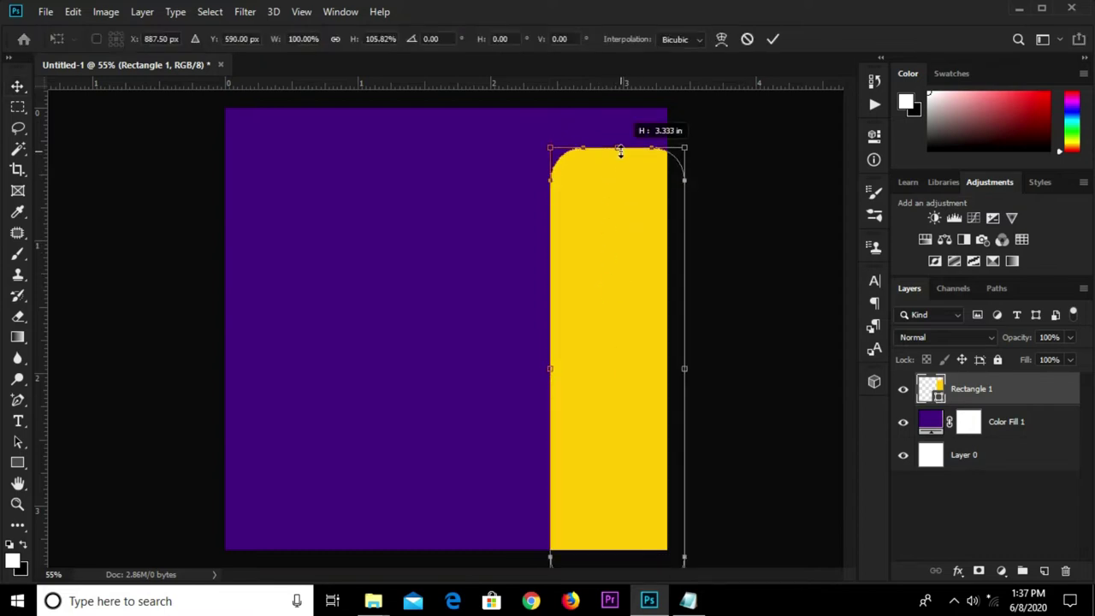
left_click_drag(555, 371, 539, 370)
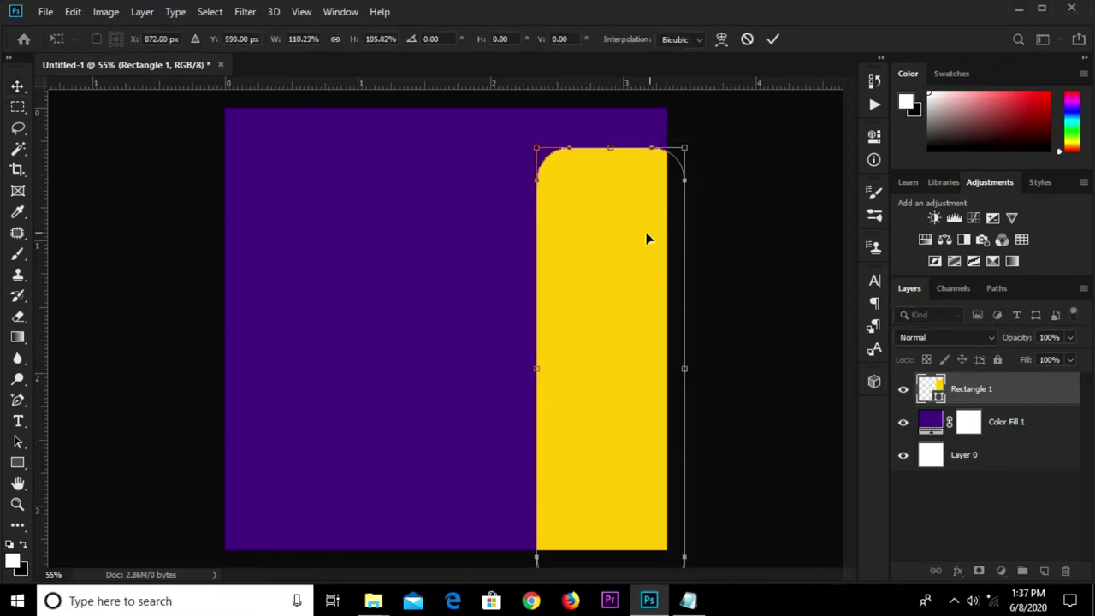
left_click_drag(612, 251, 627, 255)
left_click(774, 39)
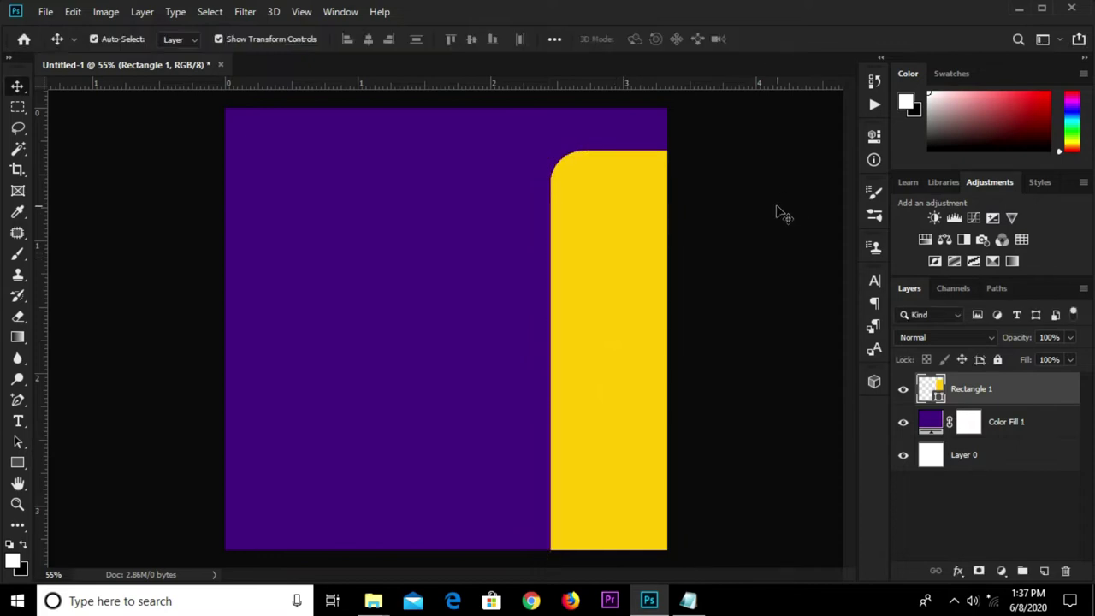
left_click(697, 222)
key("ctrl+minus")
left_click(45, 12)
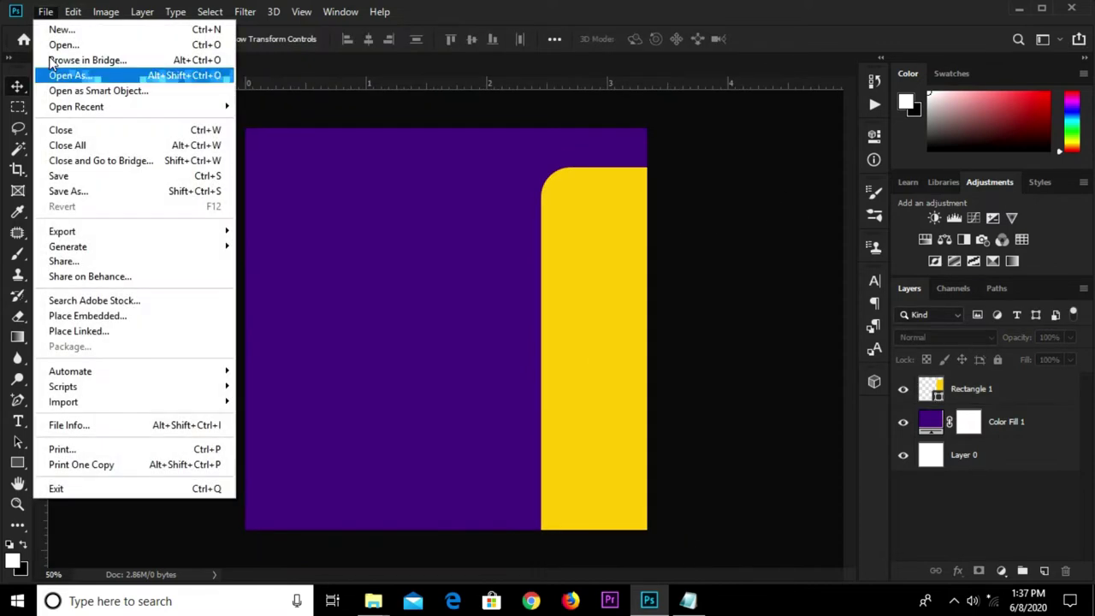
Place the uuy woman photo from Downloads > Social Media 1 into the design
left_click(123, 311)
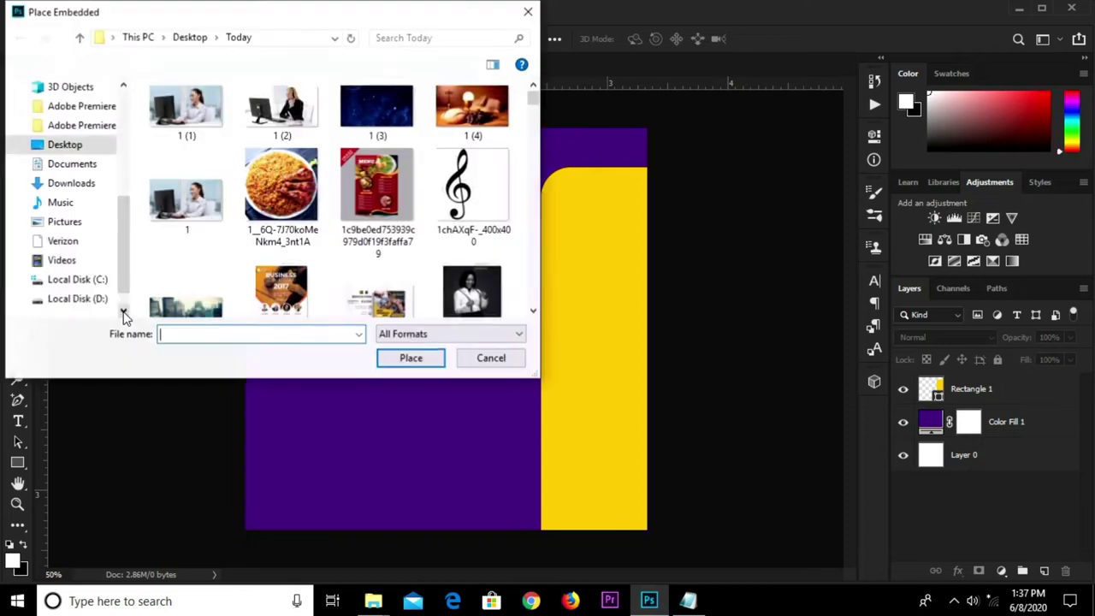
scroll(86, 162, "up", 1)
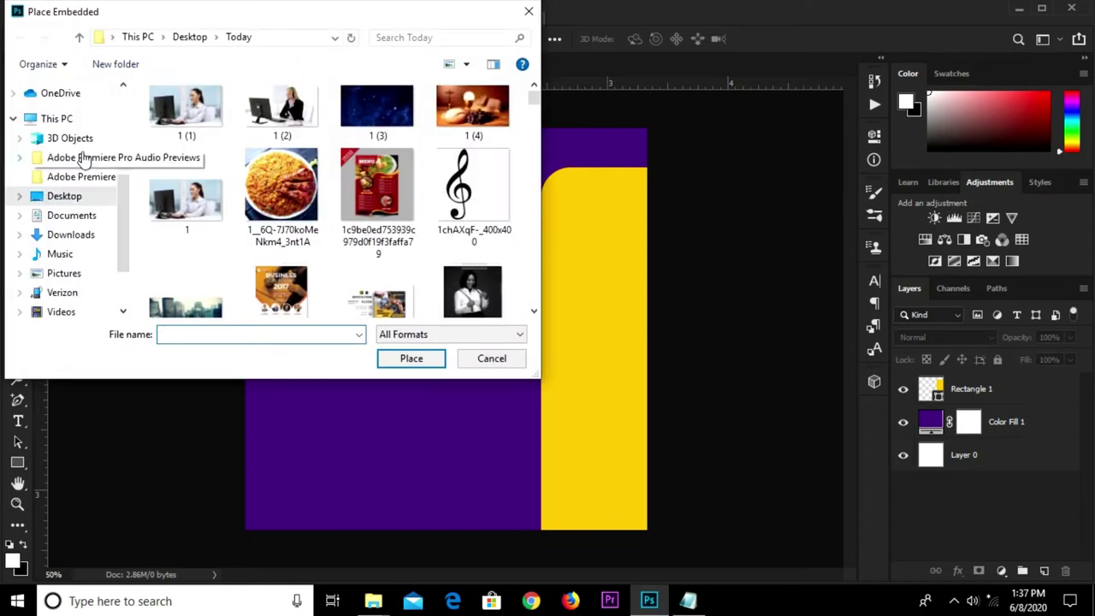
left_click(62, 235)
left_click(377, 151)
double_click(377, 151)
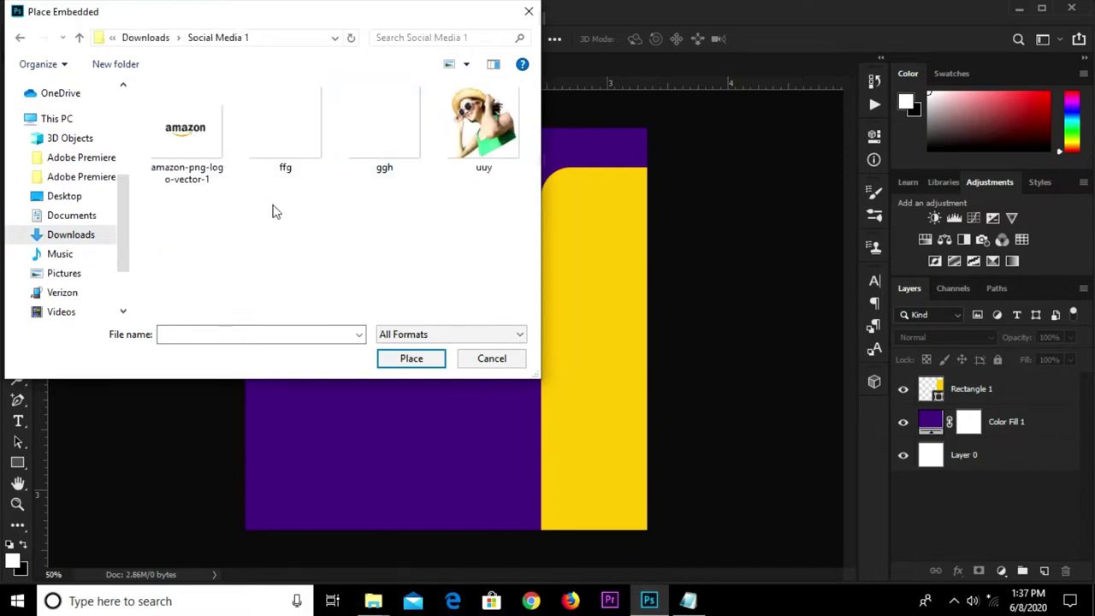
left_click(503, 147)
left_click(411, 358)
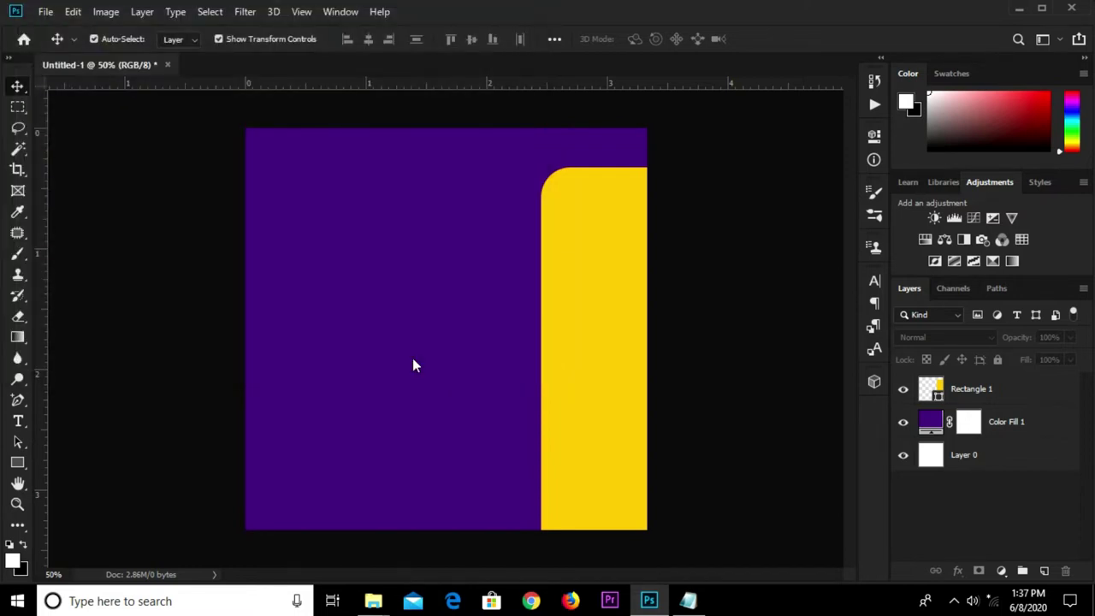
left_click(615, 39)
Enlarge the woman photo and position it over the yellow bar
mouse_move(457, 337)
left_mouse_down()
mouse_move(553, 391)
mouse_move(575, 422)
left_mouse_up()
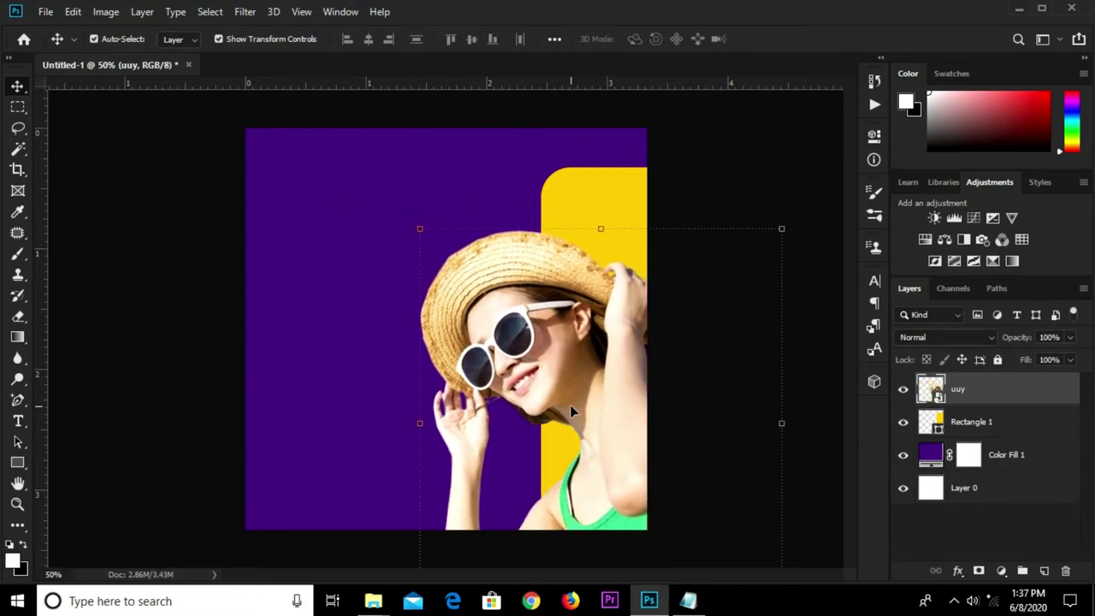
key("ctrl+t")
left_click_drag(392, 217, 348, 171)
mouse_move(488, 379)
left_mouse_down()
mouse_move(500, 336)
mouse_move(501, 364)
left_mouse_up()
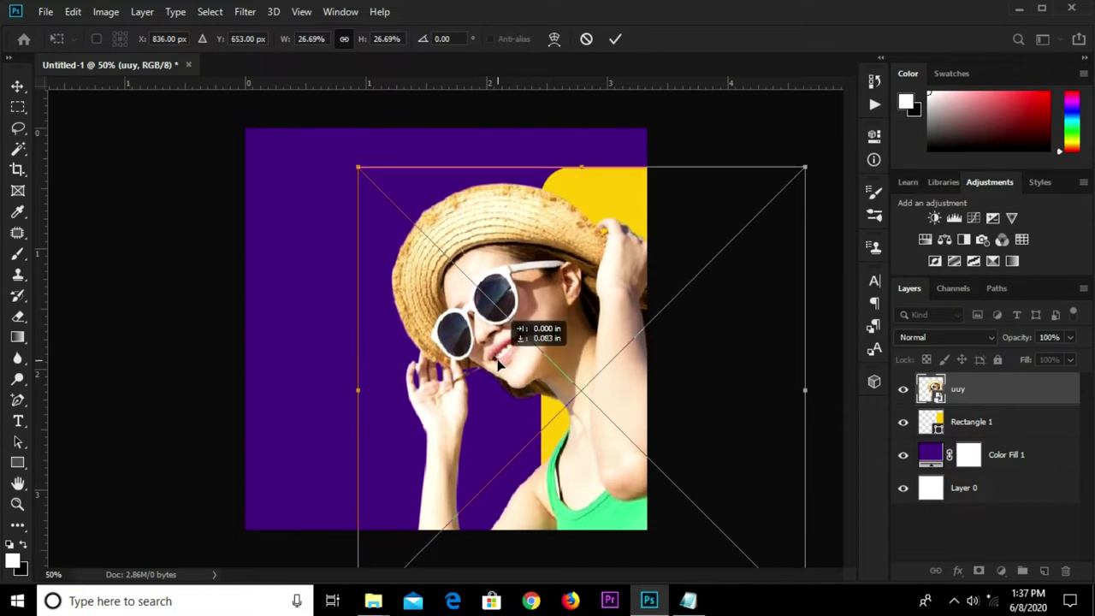
left_click_drag(497, 368, 516, 372)
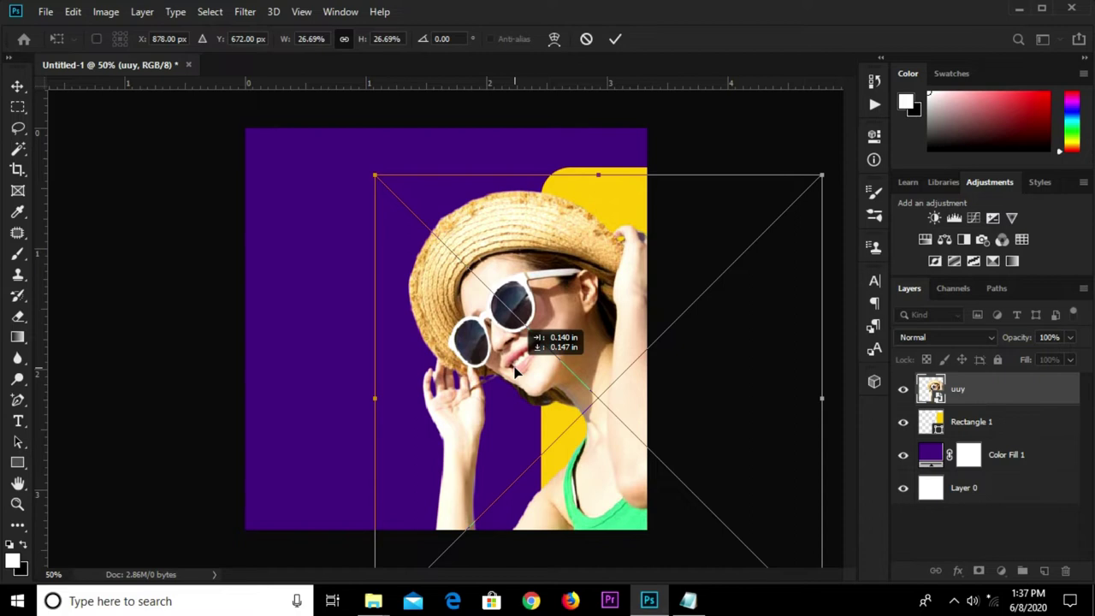
left_click_drag(515, 371, 511, 342)
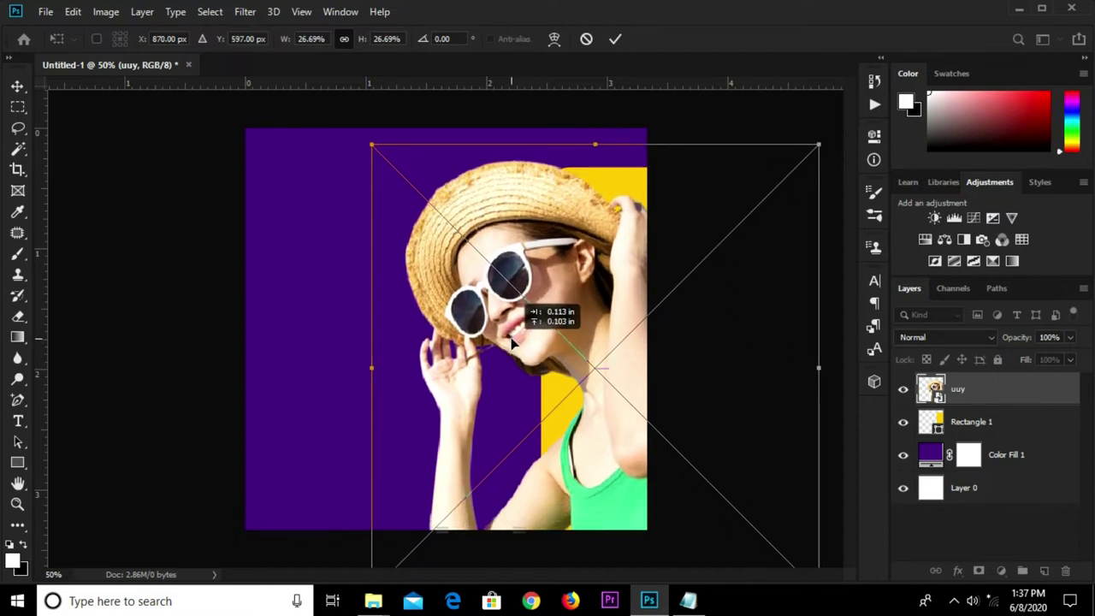
mouse_move(510, 346)
left_mouse_down()
mouse_move(502, 332)
mouse_move(497, 339)
left_mouse_up()
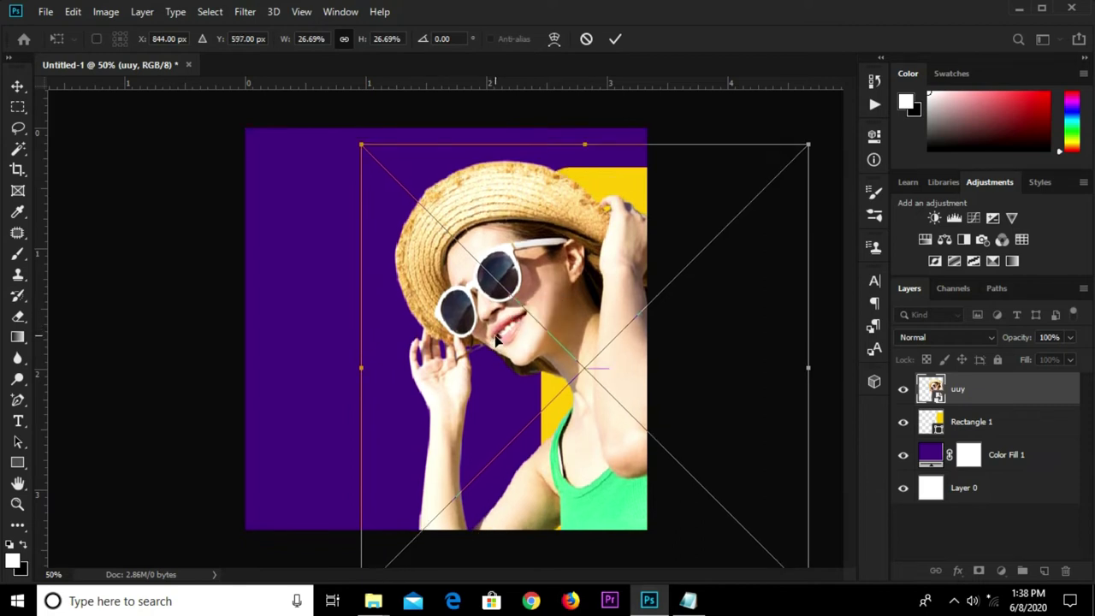
left_click(615, 38)
left_click(677, 253)
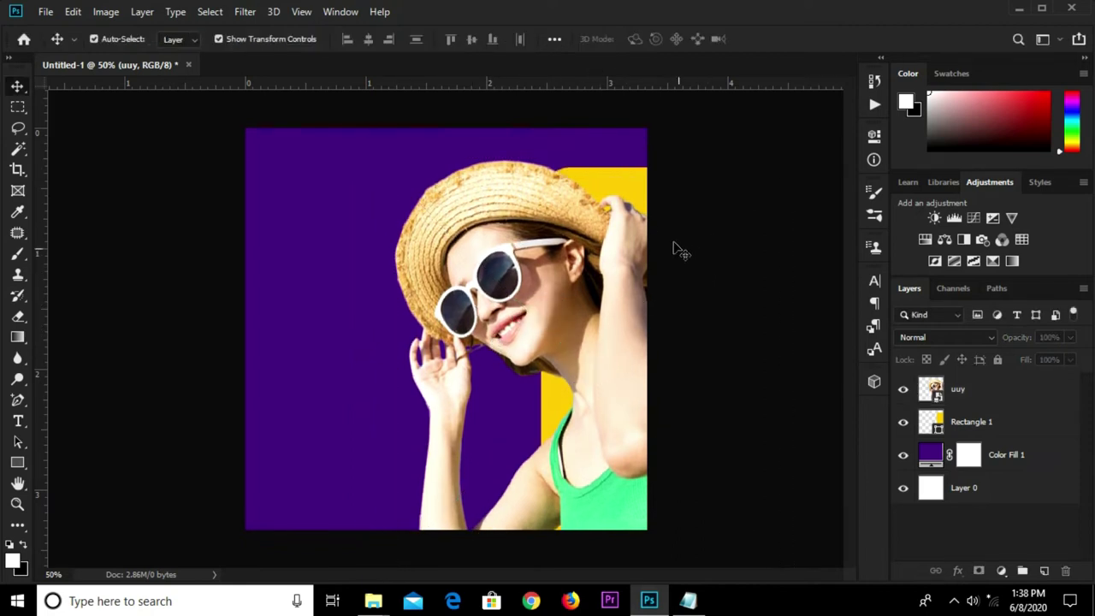
Stretch the yellow bar's top edge upward toward the top of the square
left_click(624, 187)
left_click_drag(608, 167, 608, 143)
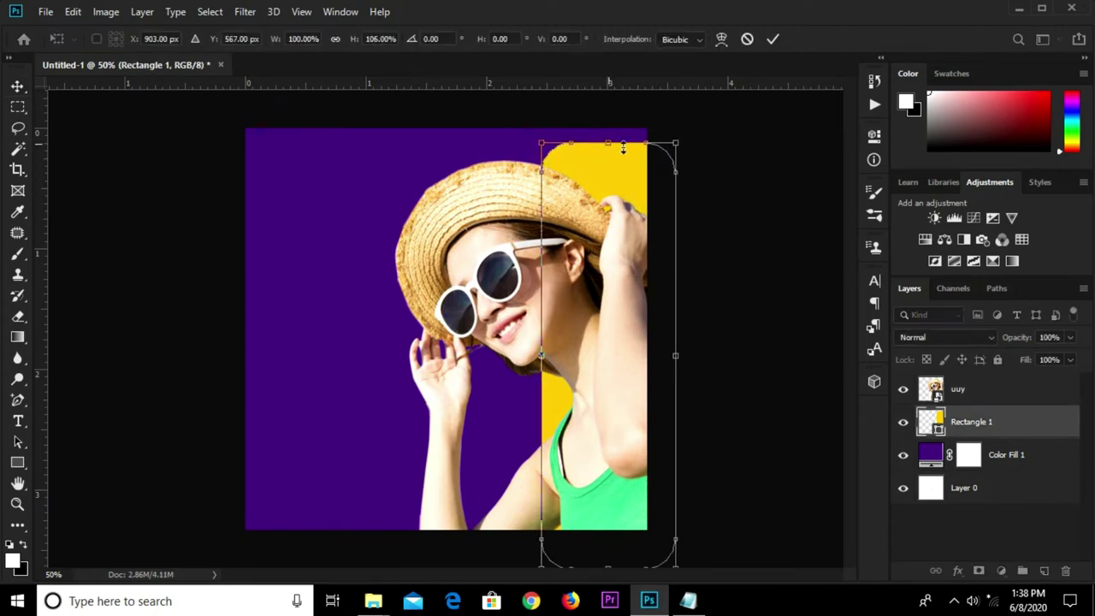
left_click(773, 39)
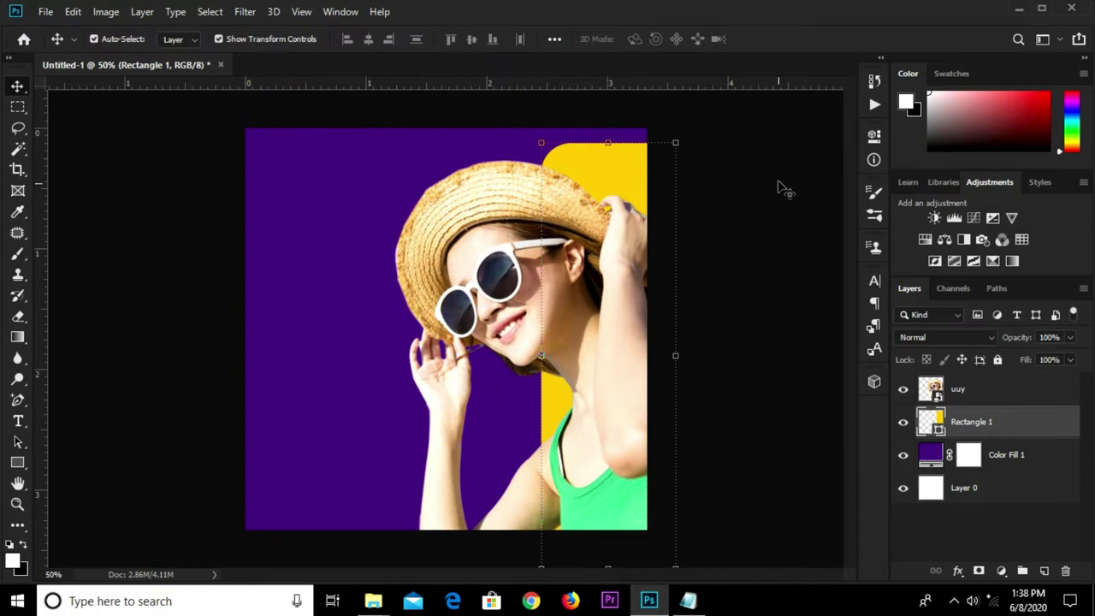
Embed the ggh dot-grid image and nudge the woman photo up and right
left_click(46, 12)
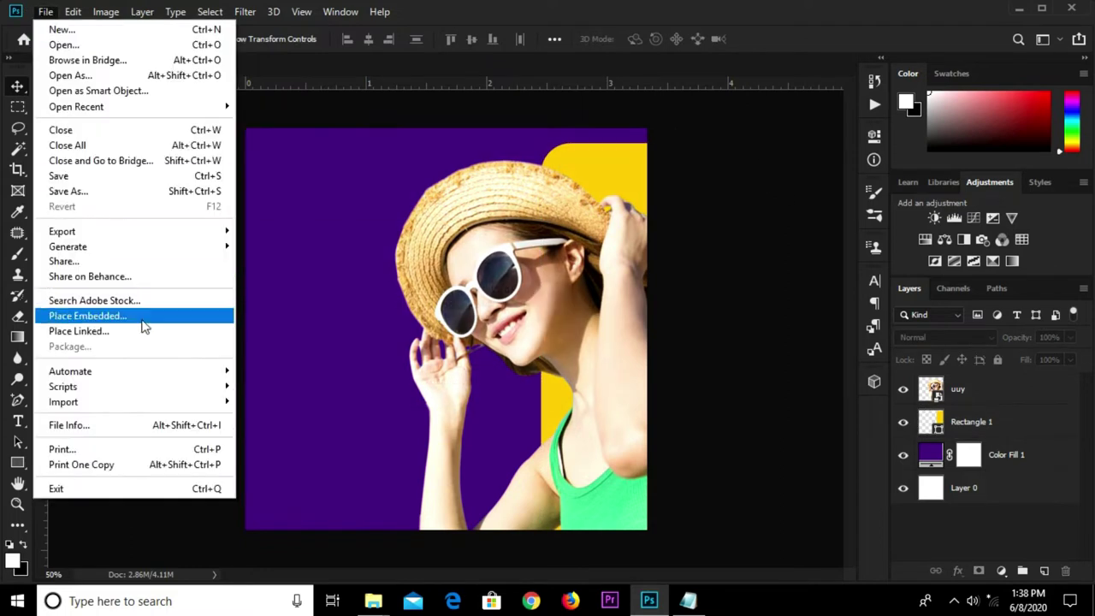
left_click(142, 317)
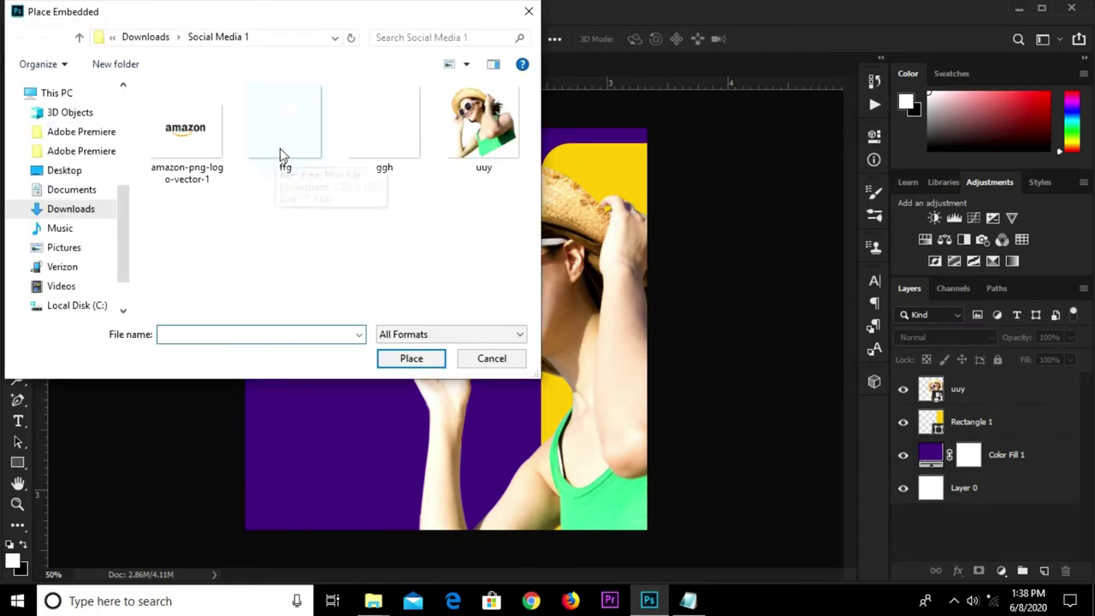
double_click(381, 133)
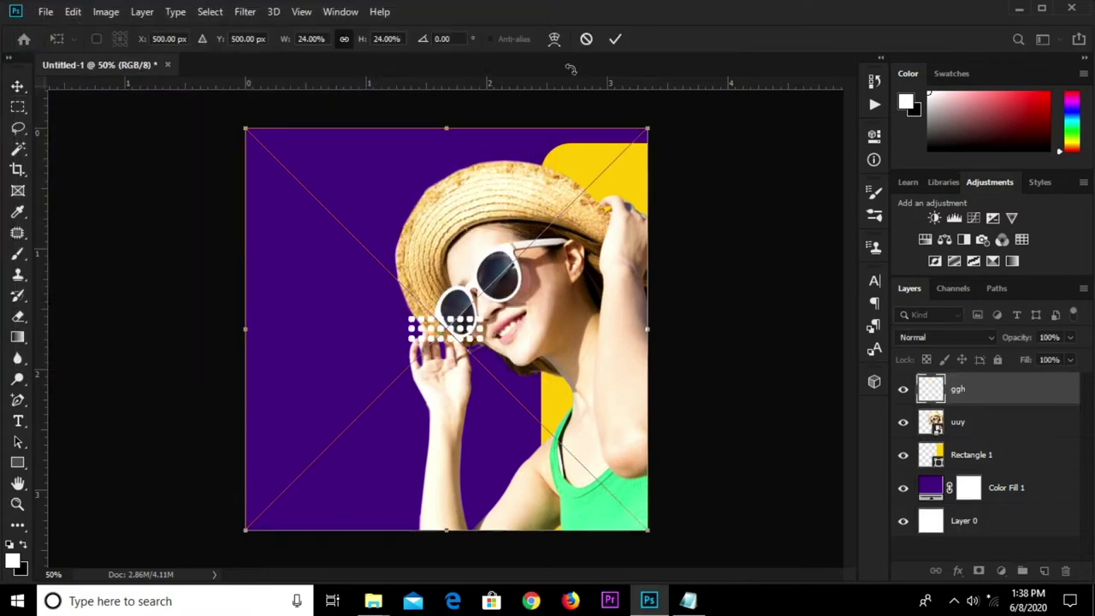
left_click(615, 40)
mouse_move(436, 328)
left_mouse_down()
mouse_move(516, 284)
mouse_move(475, 323)
left_mouse_up()
Shrink the dot grid to about 20% and move it onto the yellow bar's top
left_click(436, 338)
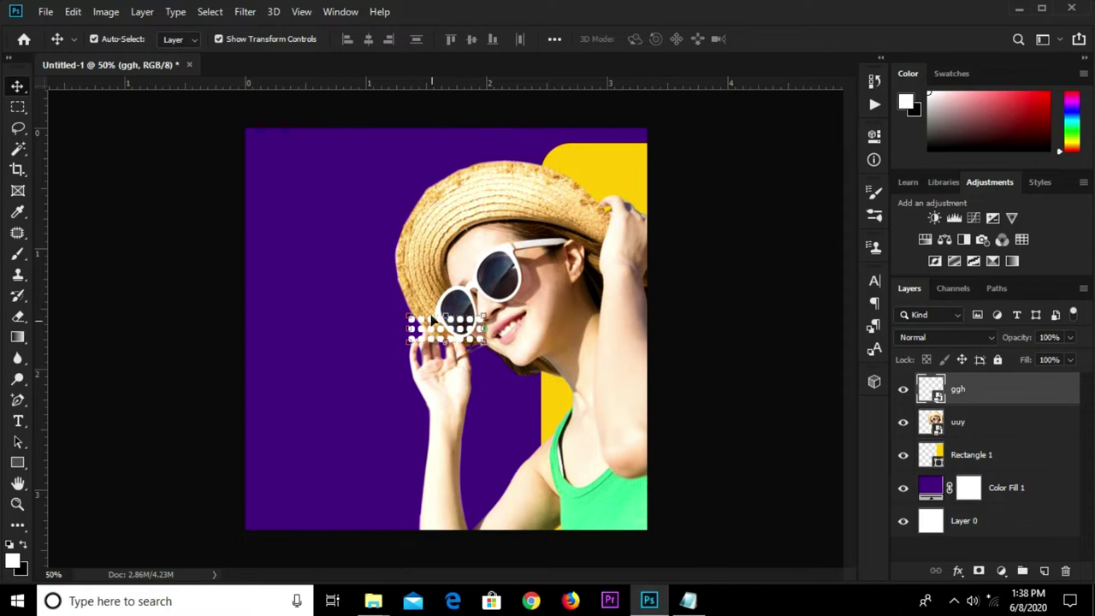
key("ctrl+t")
mouse_move(437, 338)
left_mouse_down()
mouse_move(587, 223)
mouse_move(640, 122)
left_mouse_up()
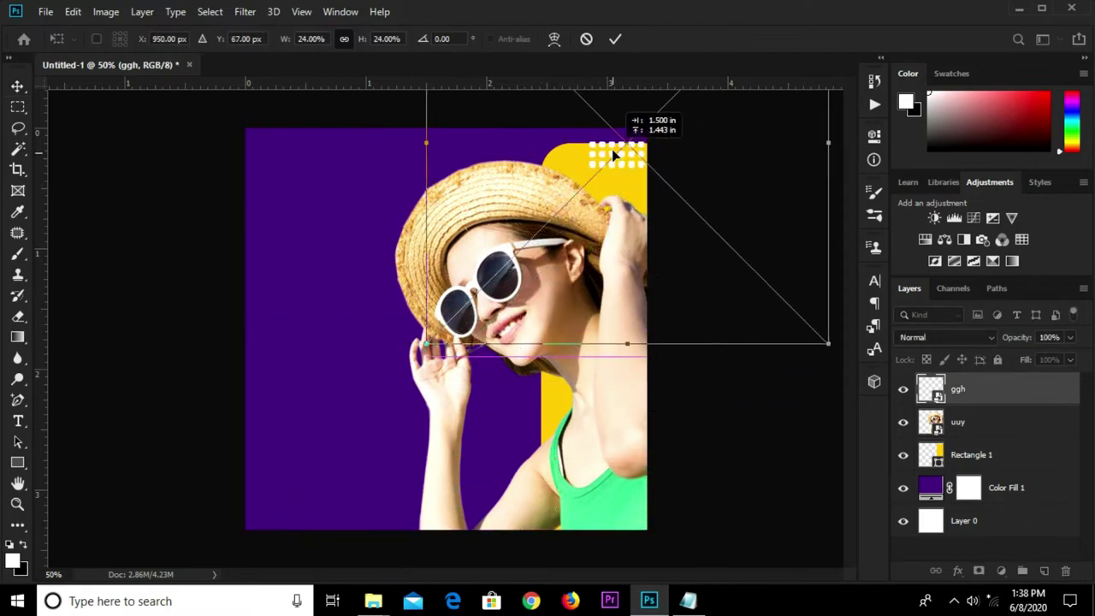
left_click_drag(396, 359, 472, 293)
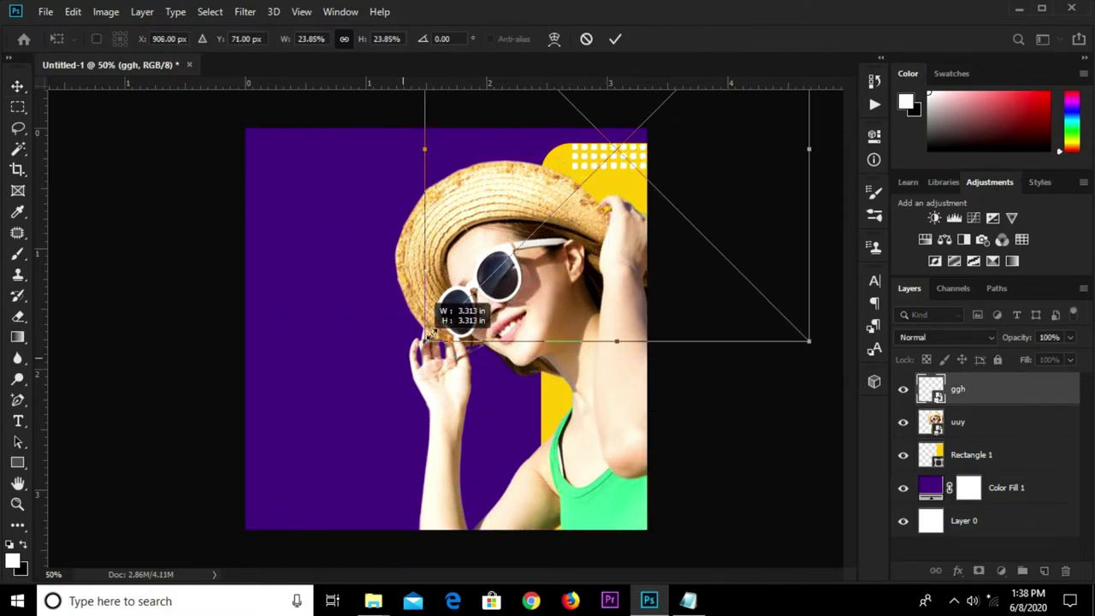
left_click_drag(648, 141, 615, 182)
left_click(616, 38)
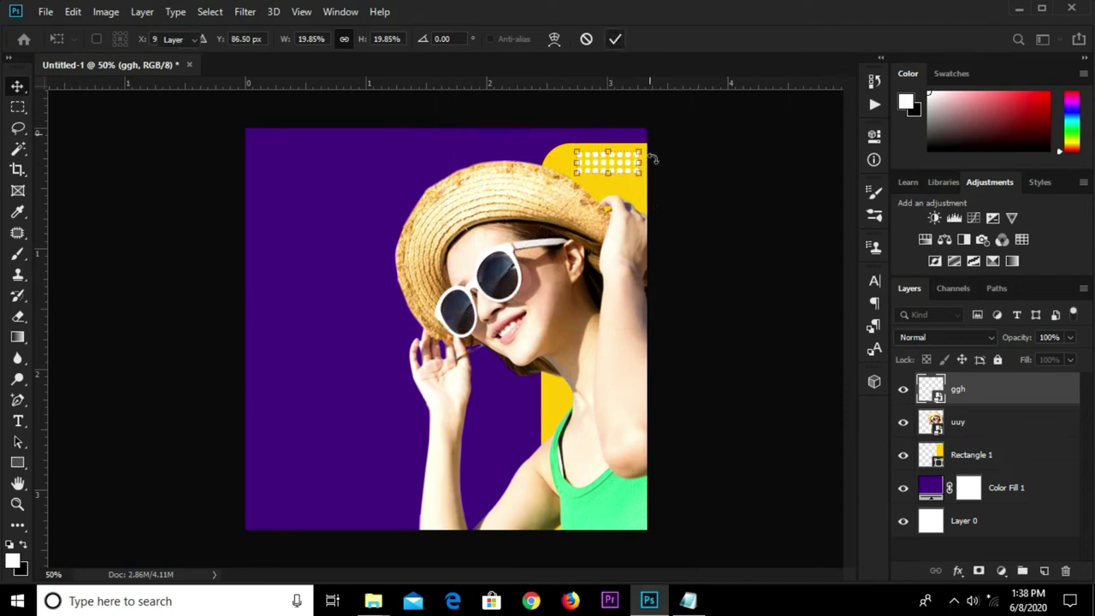
left_click(958, 571)
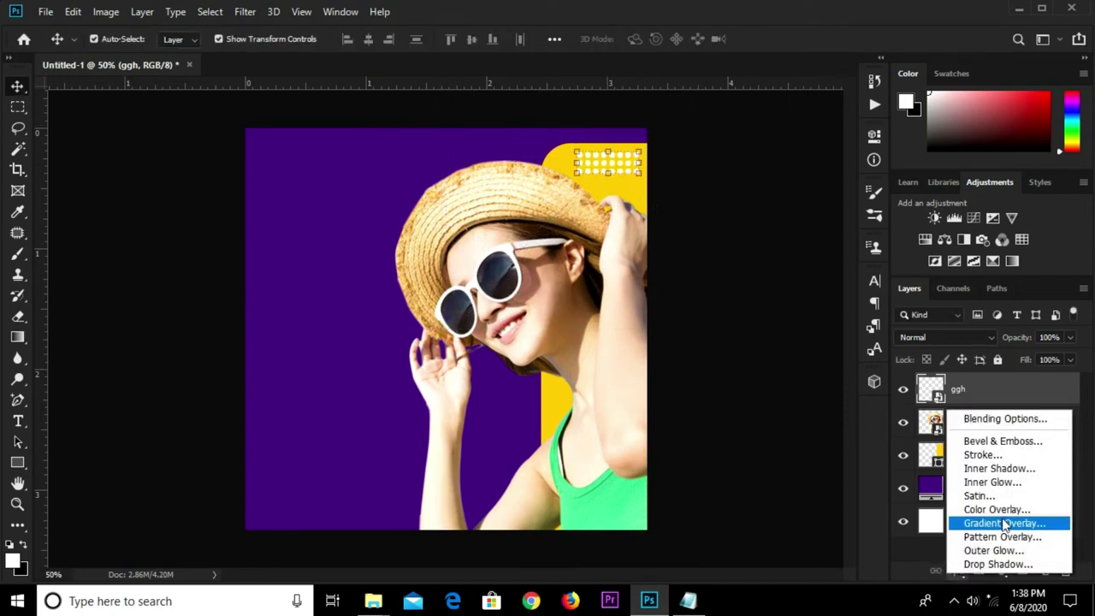
Give the dot grid a #4b0a80 Color Overlay and set its opacity to 72%
left_click(772, 395)
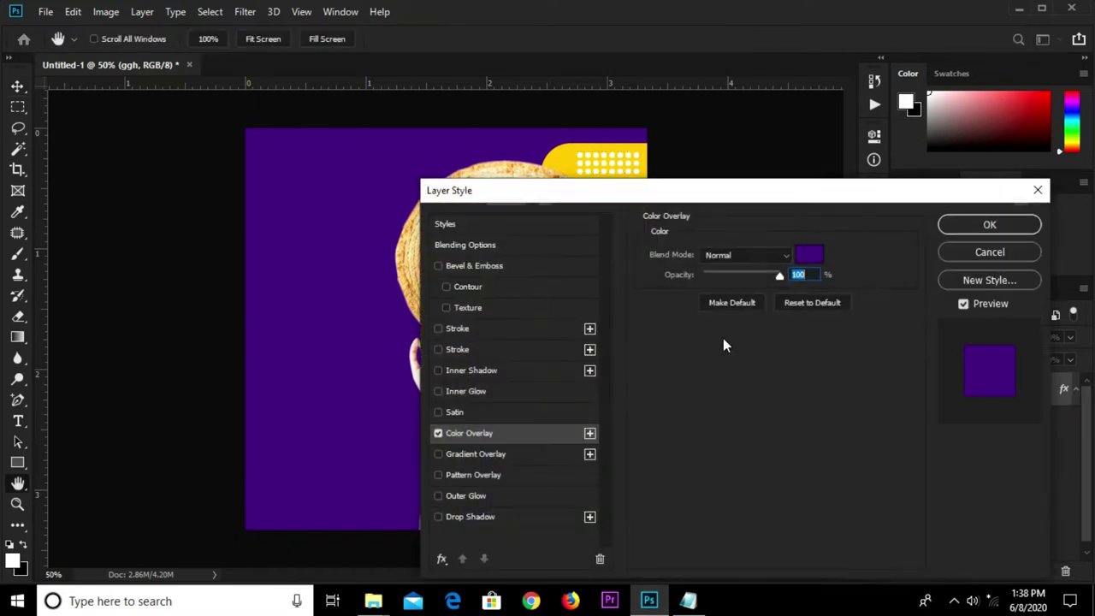
left_click(809, 255)
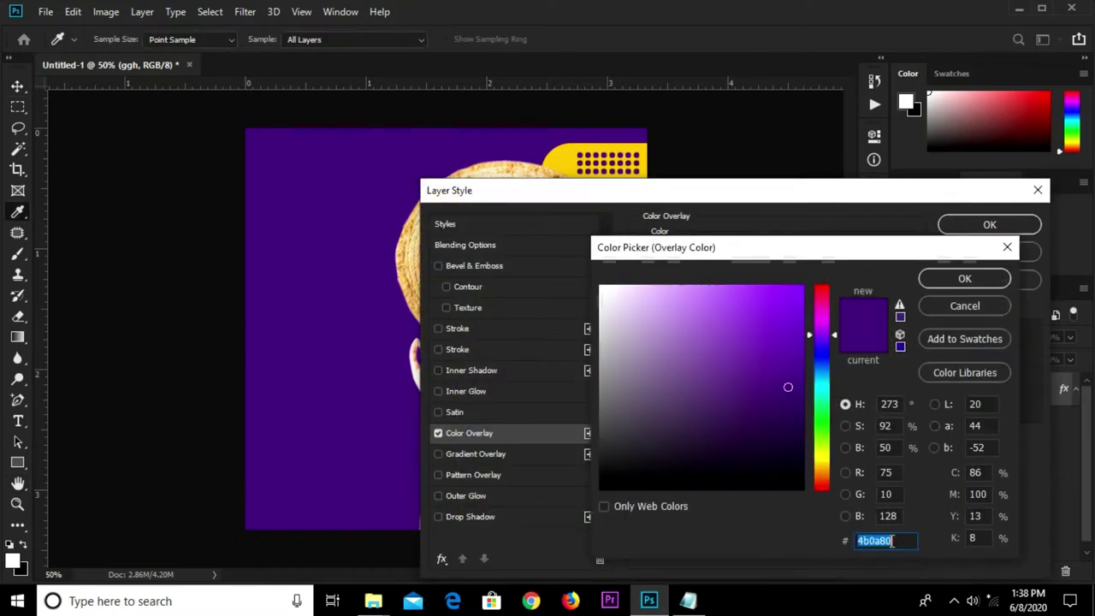
left_click(949, 279)
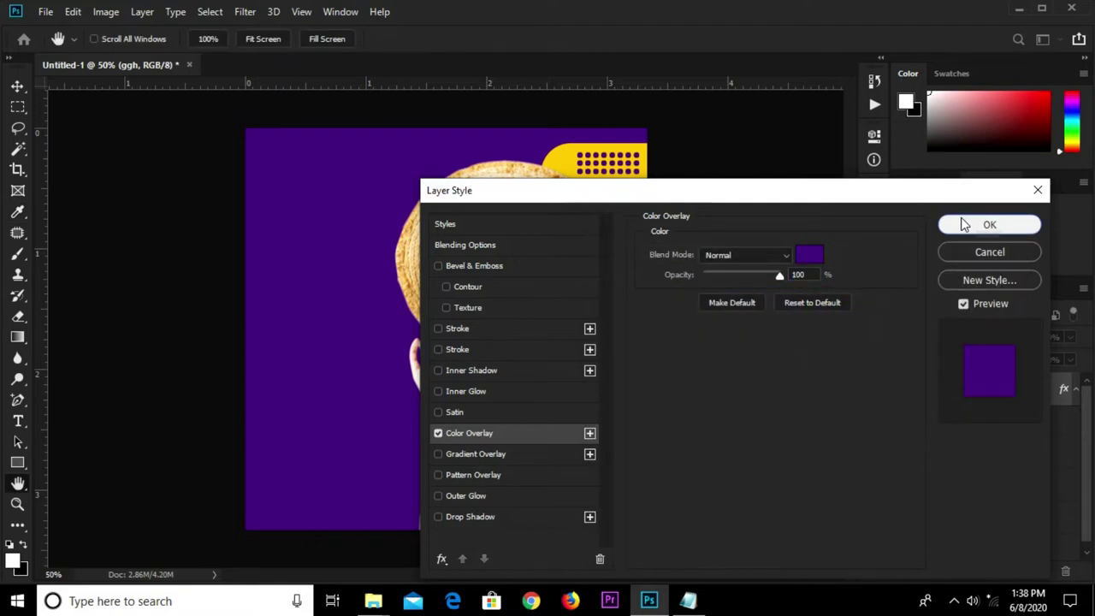
left_click(966, 224)
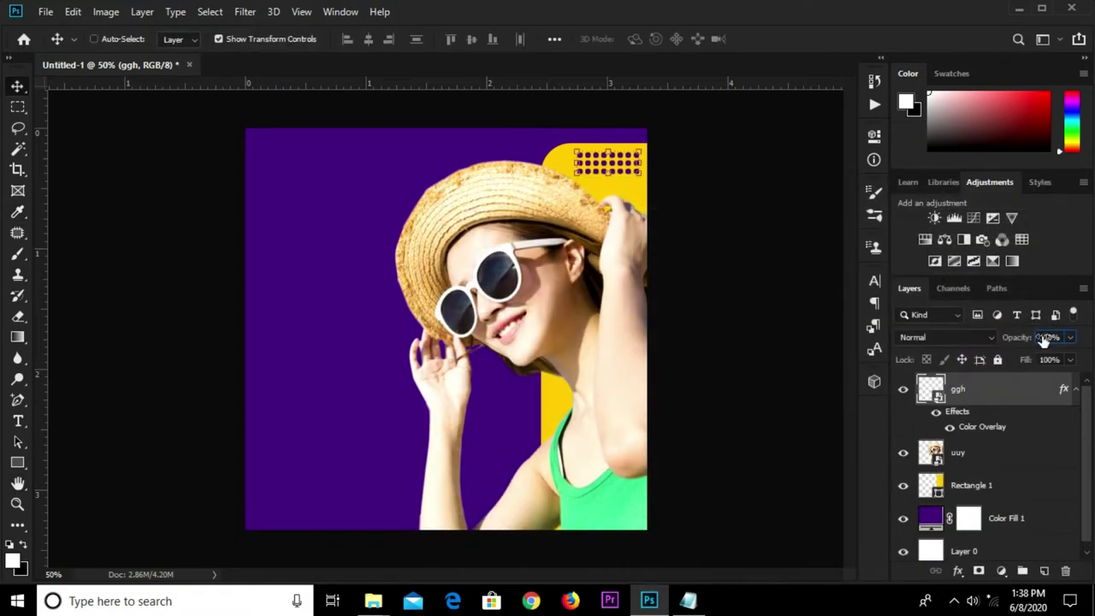
type("72")
key("Return")
left_click(689, 257)
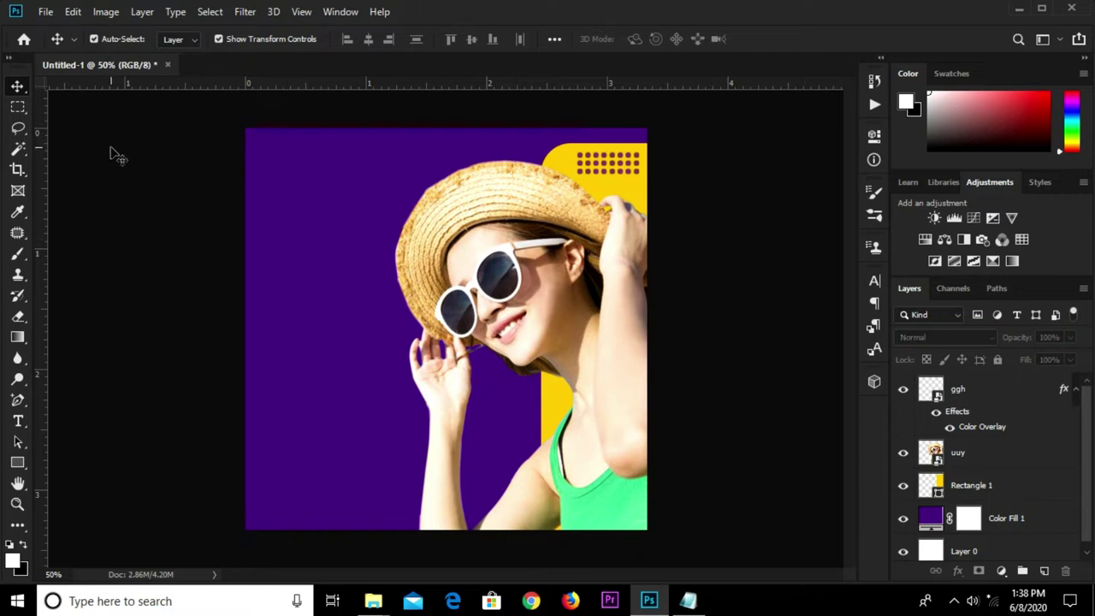
Embed the ffg striped circle at 11.33% beside the bar, behind the woman photo
left_click(46, 11)
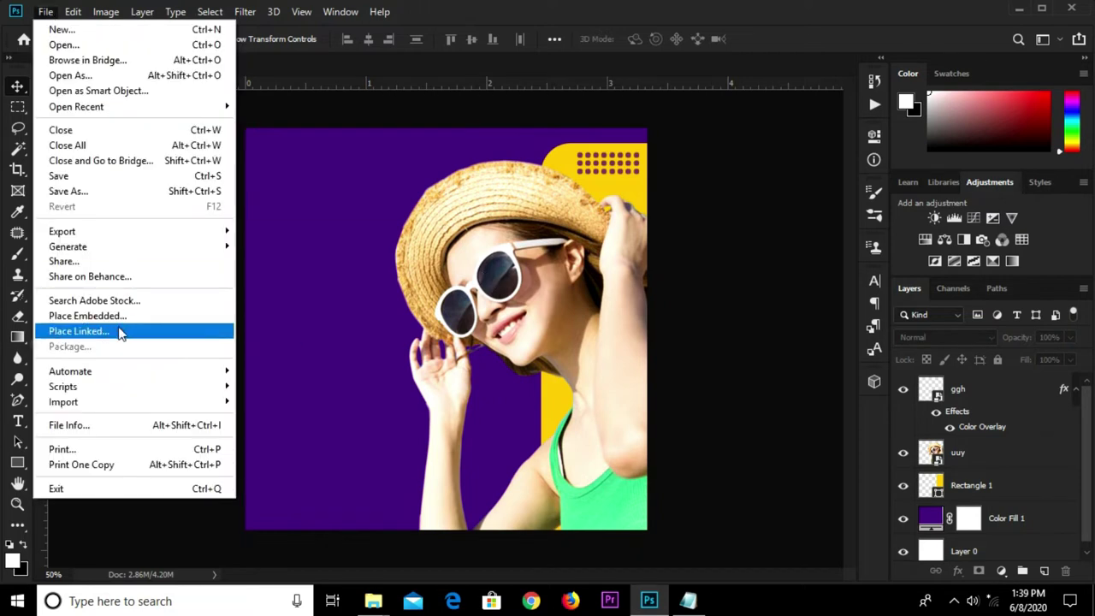
left_click(120, 314)
left_click(287, 129)
left_click(398, 357)
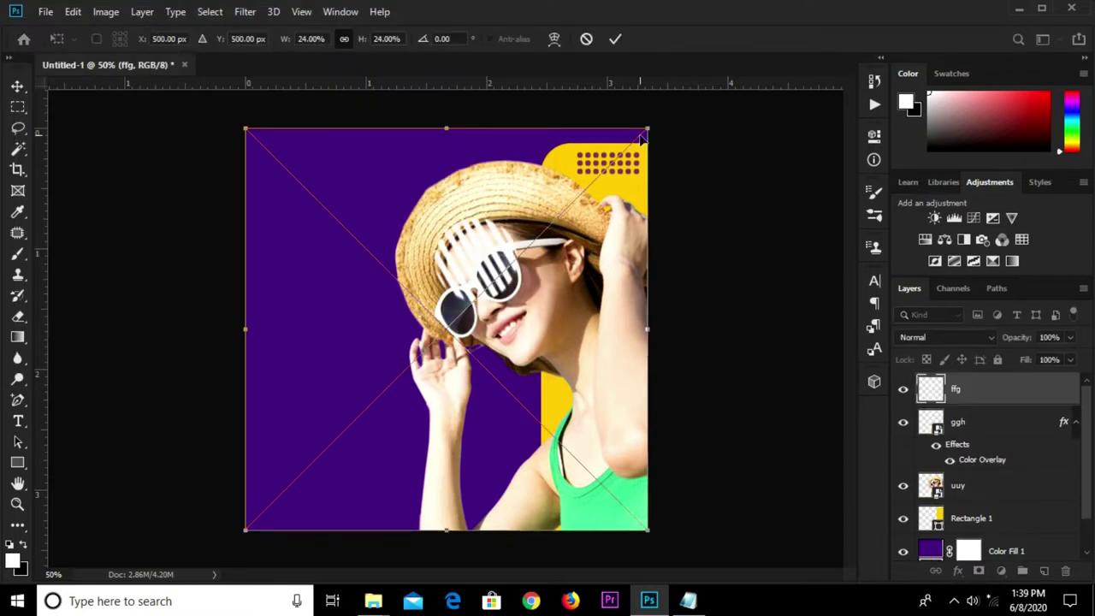
left_click_drag(643, 137, 453, 318)
left_click_drag(354, 402, 518, 164)
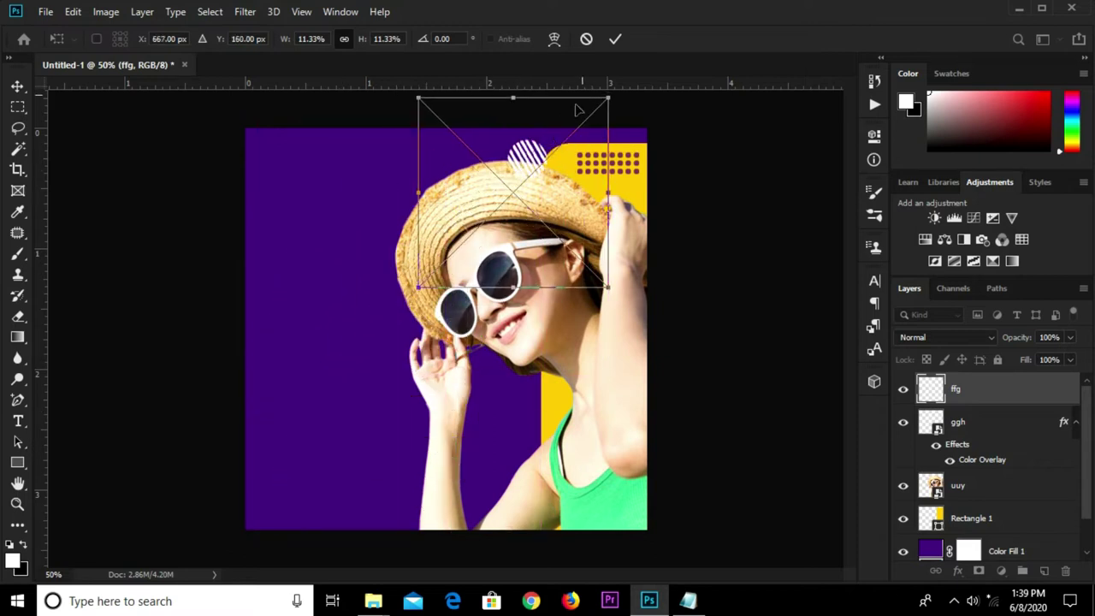
left_click(616, 40)
left_click_drag(996, 390, 995, 496)
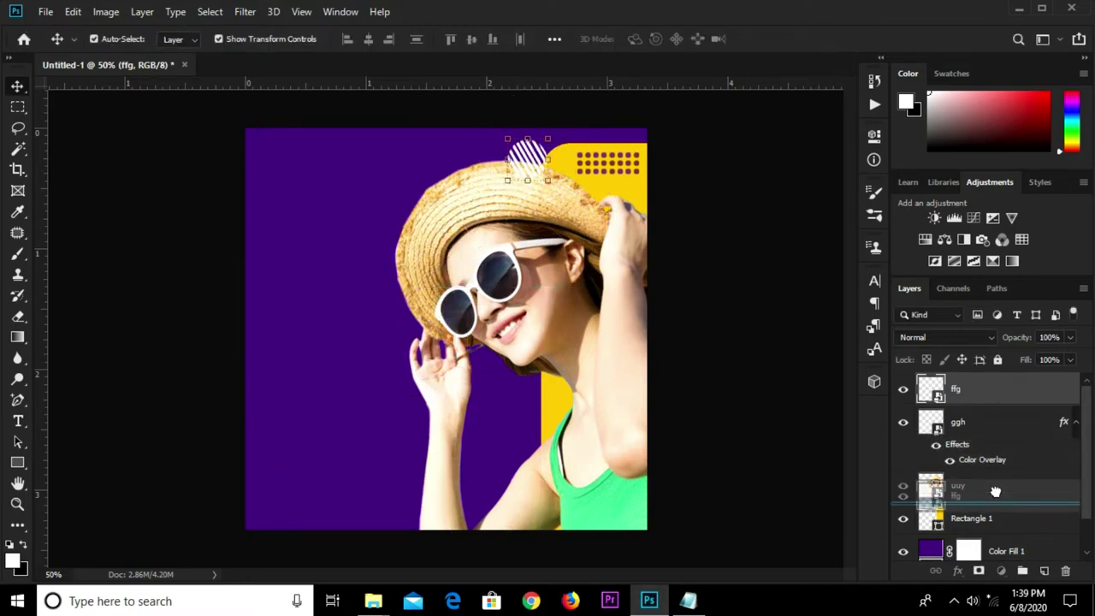
left_click(698, 323)
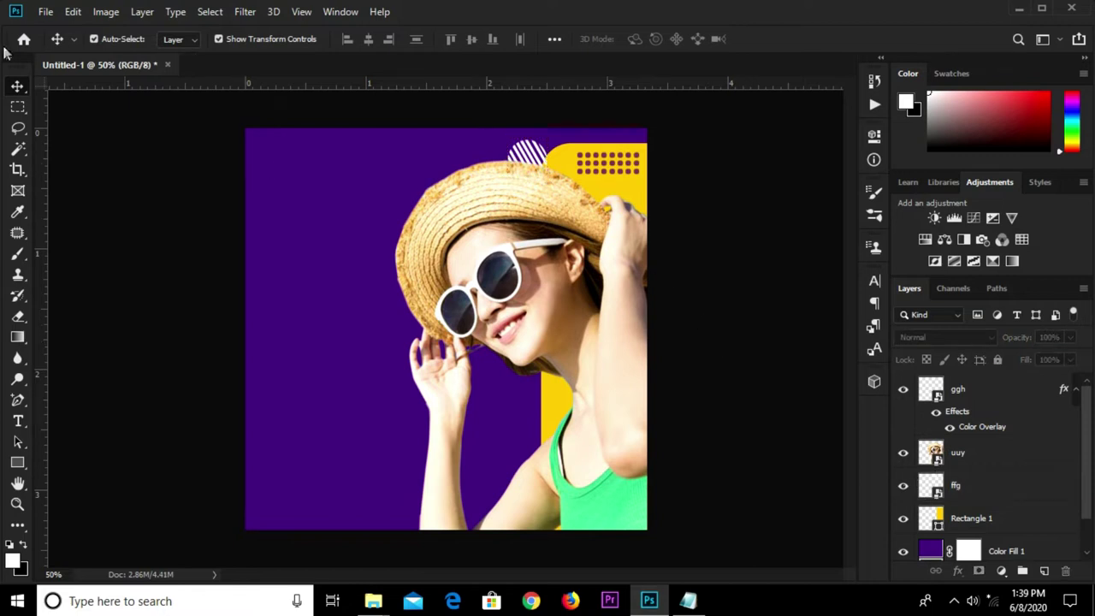
Draw a white-filled circle on the left of the purple background
right_click(17, 463)
left_click(92, 490)
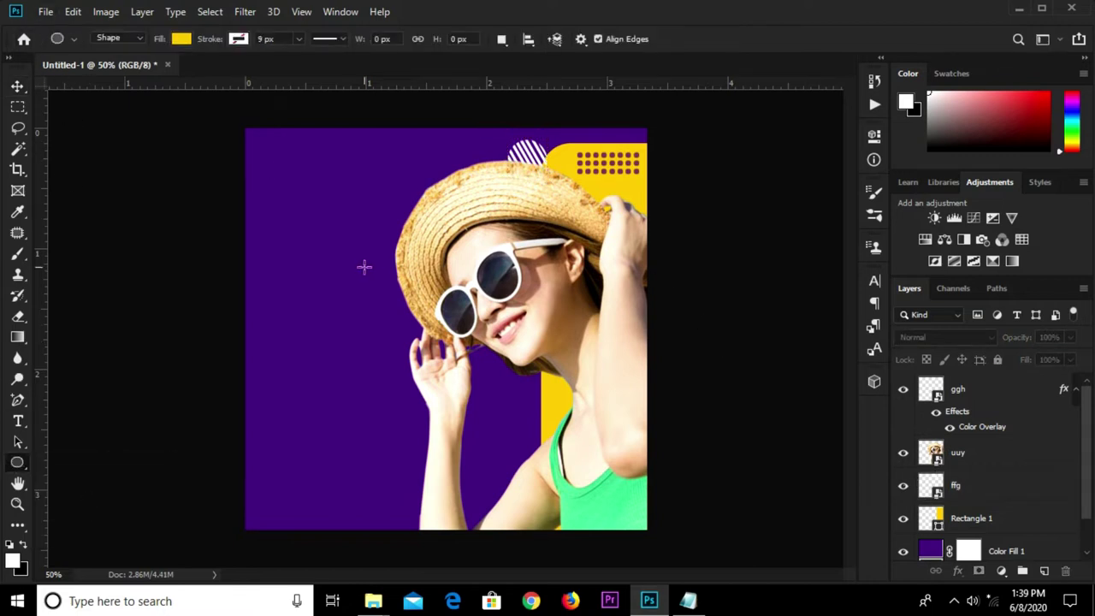
left_click(182, 40)
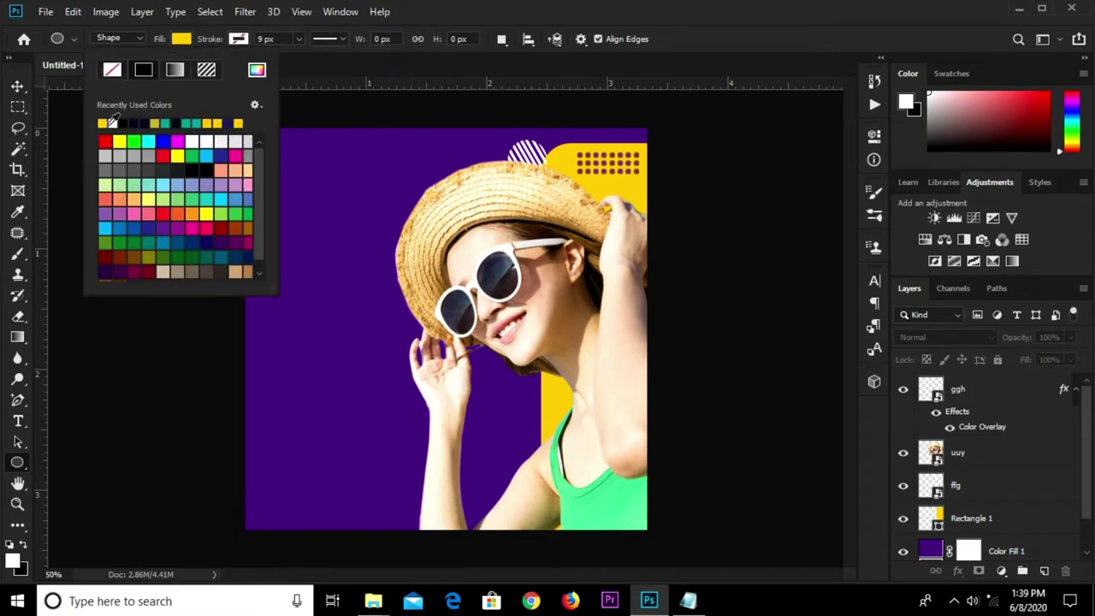
left_click(509, 7)
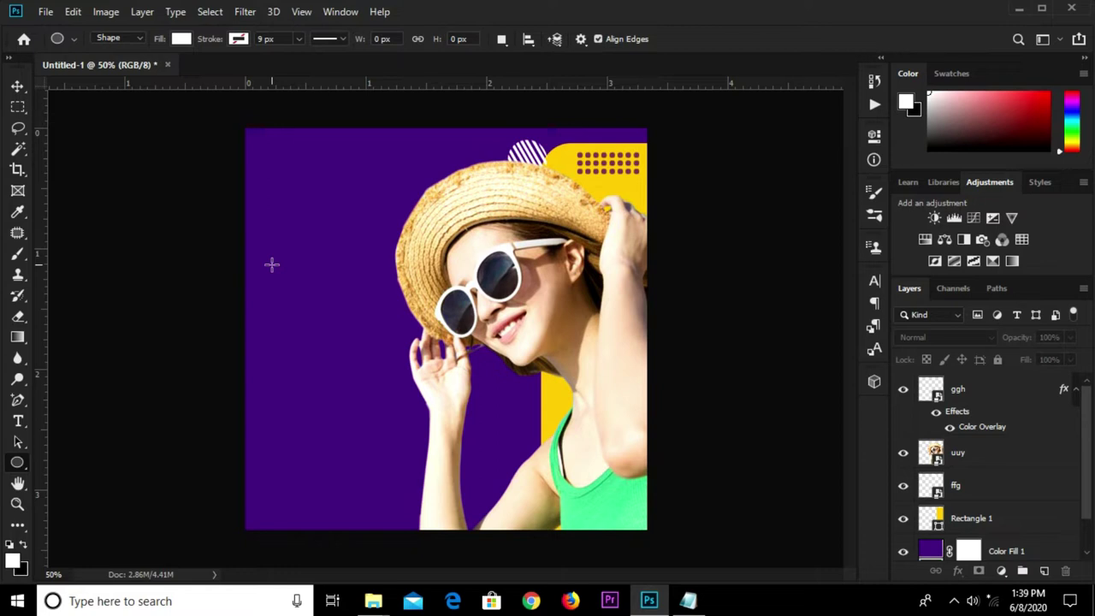
left_click_drag(259, 254, 432, 476)
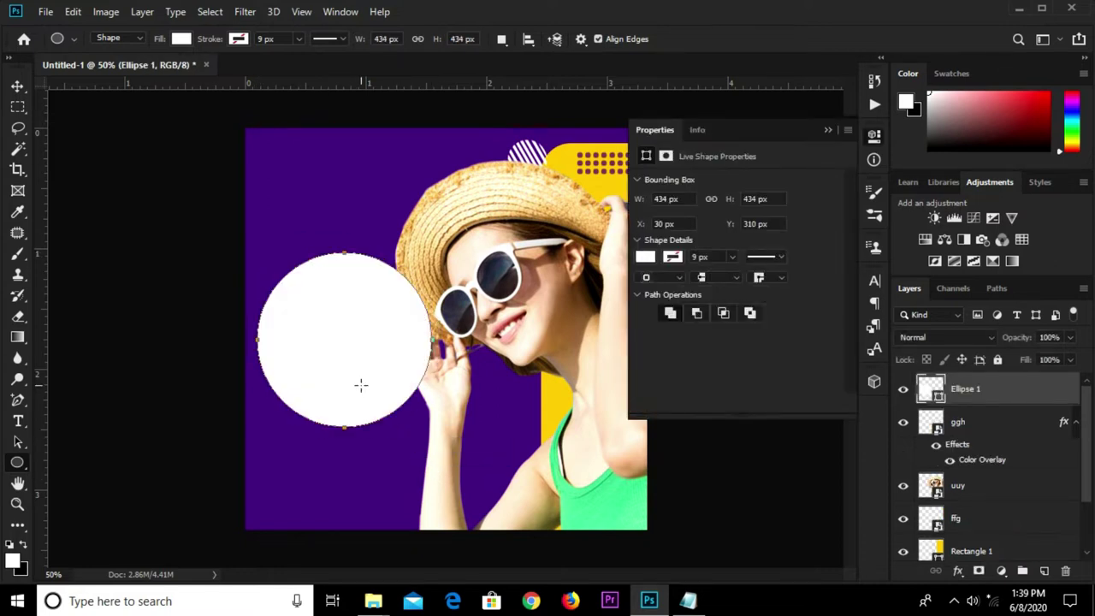
Scale the white circle to 85.71% and move it slightly up
key("v")
key("ctrl+t")
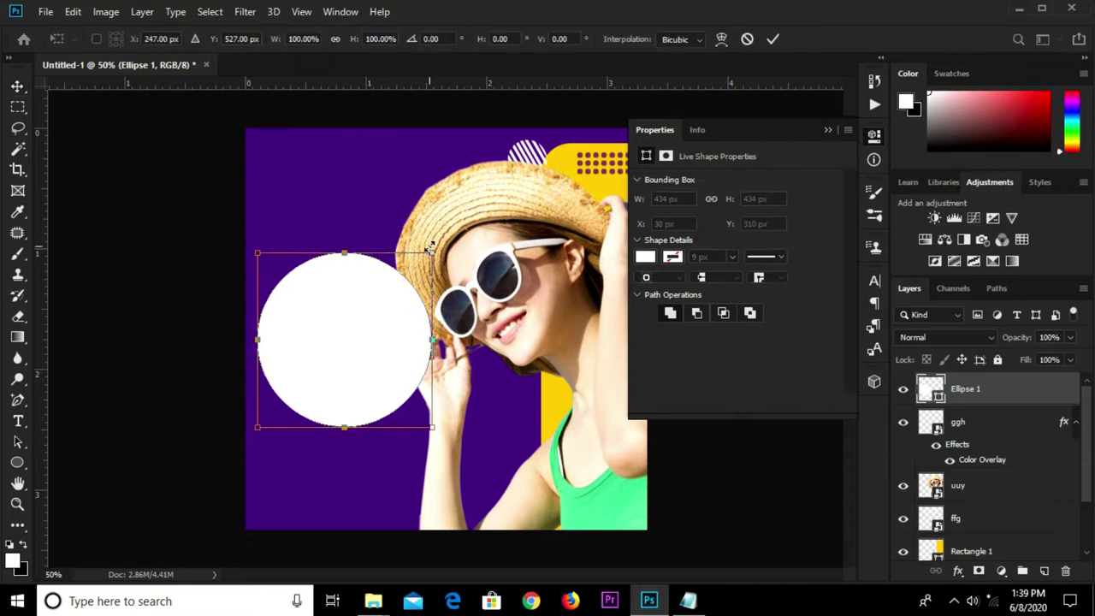
left_click_drag(434, 254, 409, 275)
left_click_drag(333, 376, 330, 349)
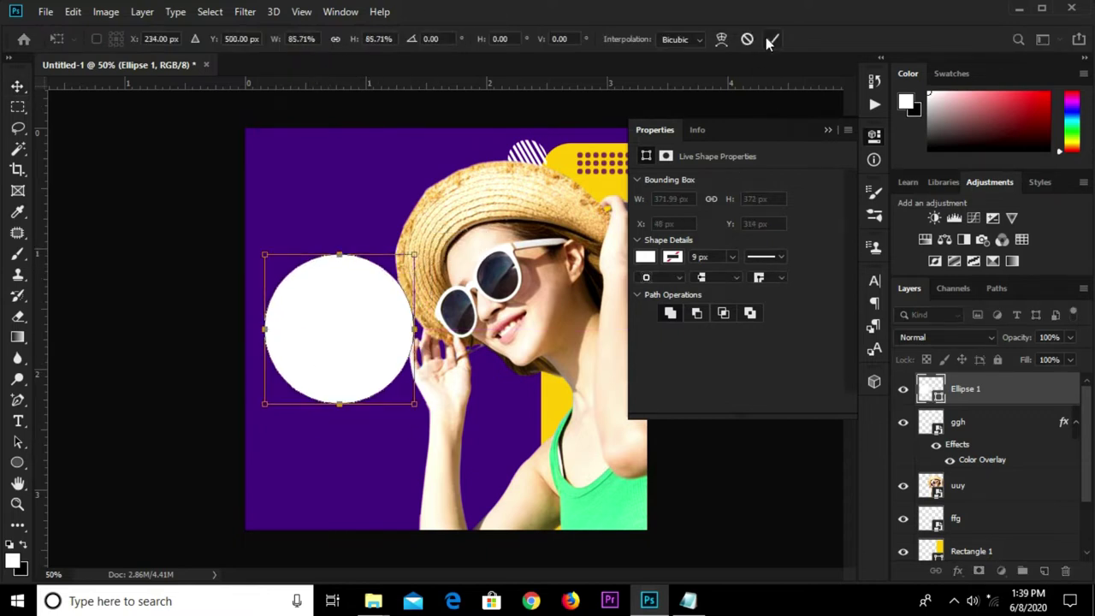
key("Return")
left_click(827, 130)
left_click(516, 276, "ctrl")
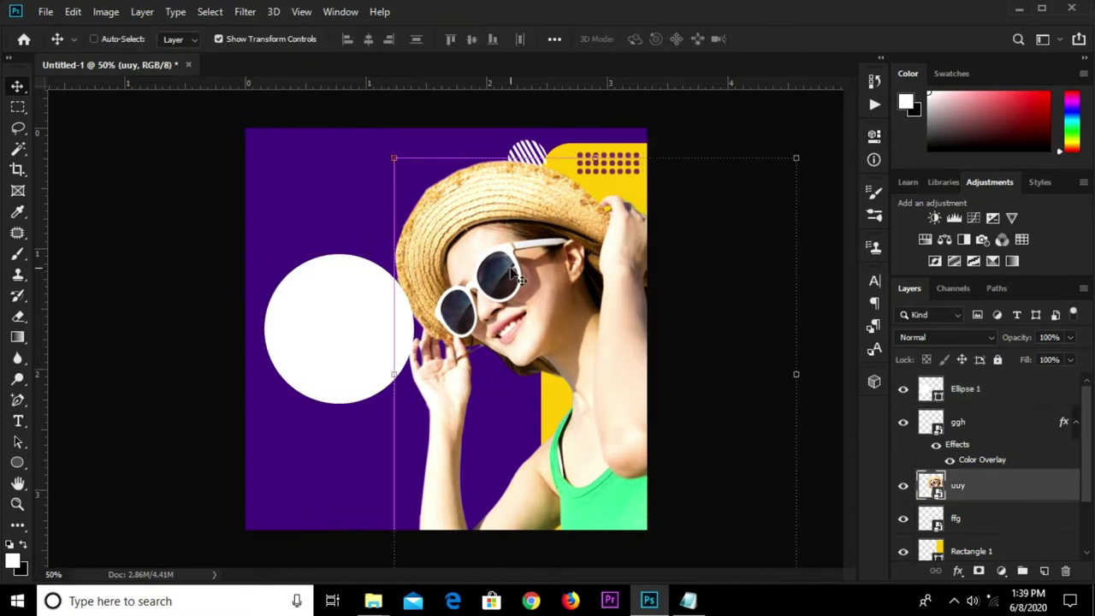
Shrink the woman photo slightly and move it a little upward
key("ctrl+t")
left_click_drag(360, 142, 413, 196)
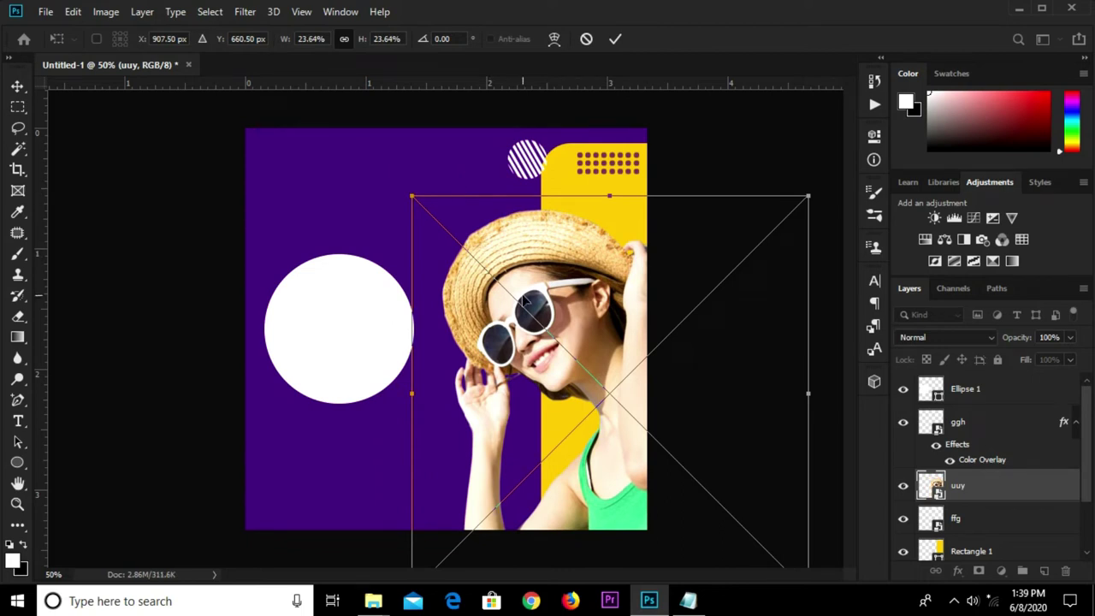
key("Return")
left_click_drag(535, 308, 535, 294)
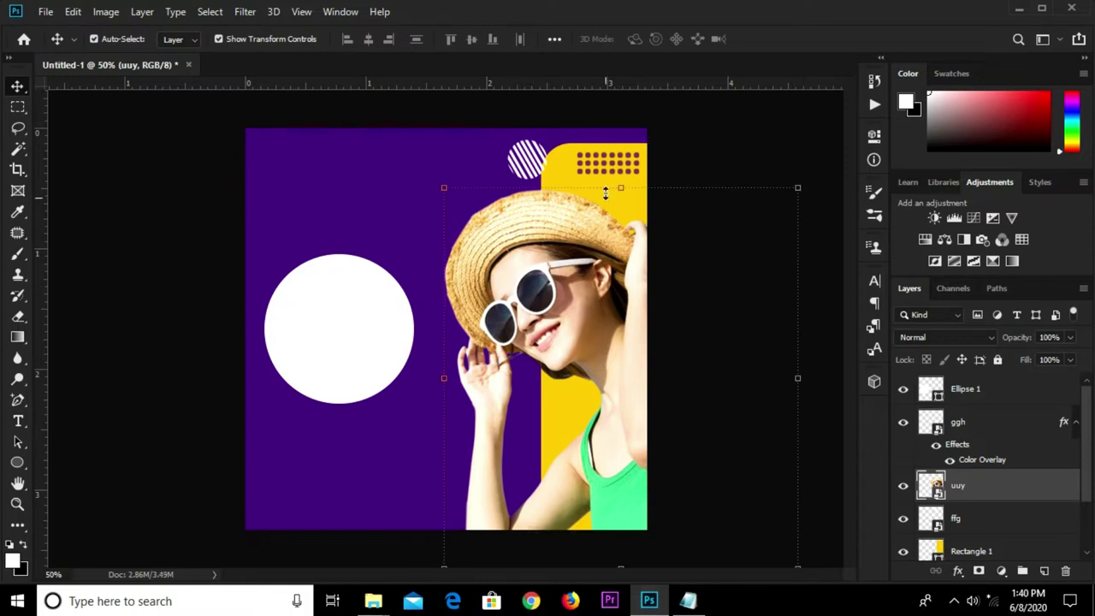
Lower the striped circle behind the yellow bar and raise the white circle slightly
left_click(529, 163)
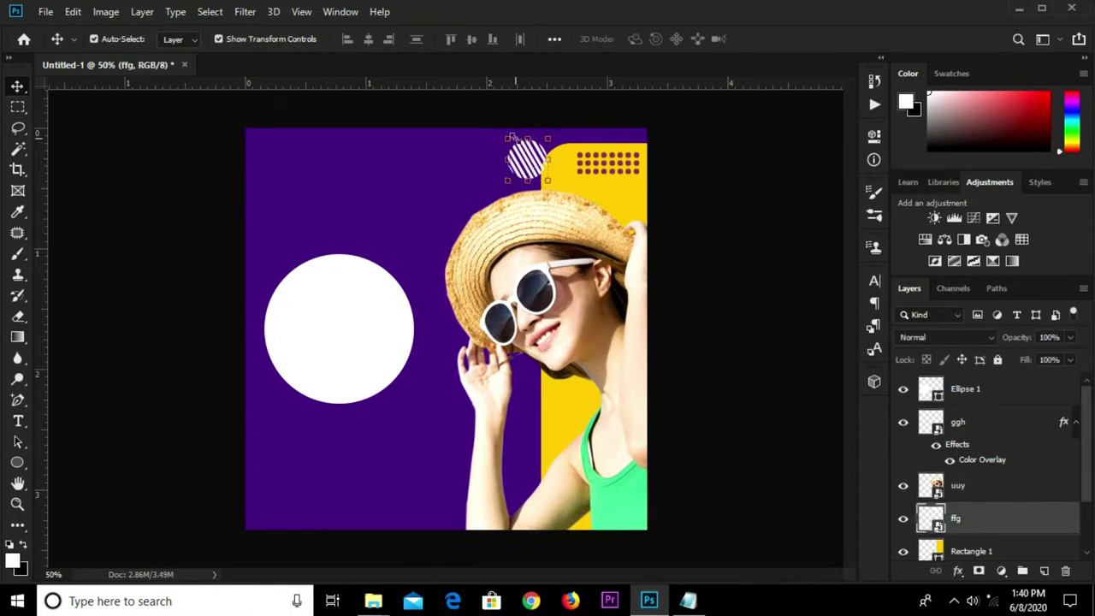
key("ctrl+t")
left_click_drag(531, 156, 532, 179)
scroll(979, 496, "down", 2)
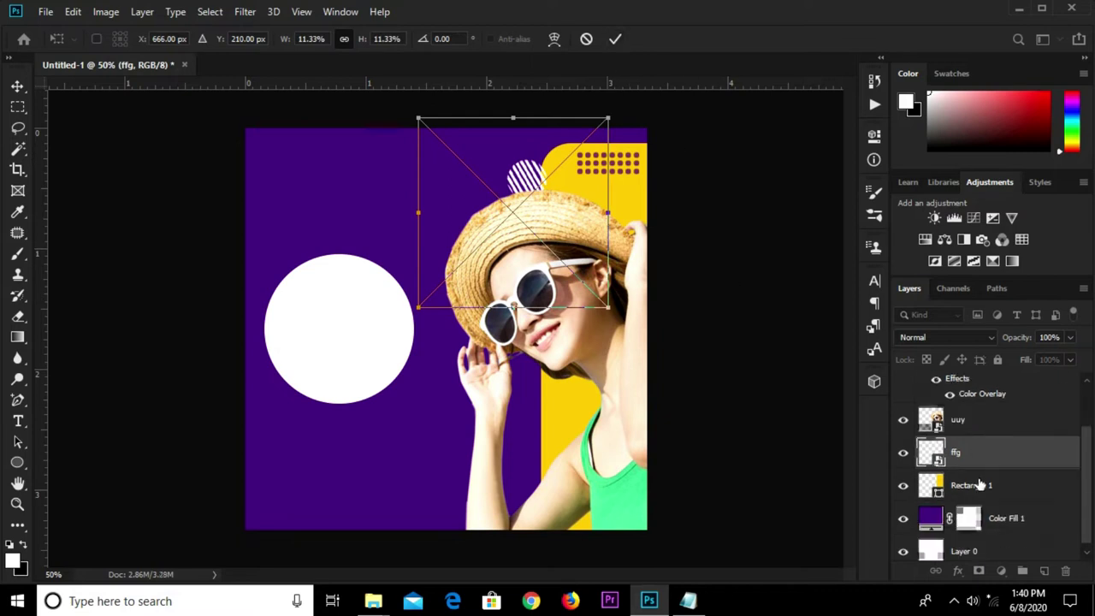
mouse_move(987, 452)
left_mouse_down()
mouse_move(987, 484)
mouse_move(905, 492)
left_mouse_up()
left_click_drag(351, 345, 360, 332)
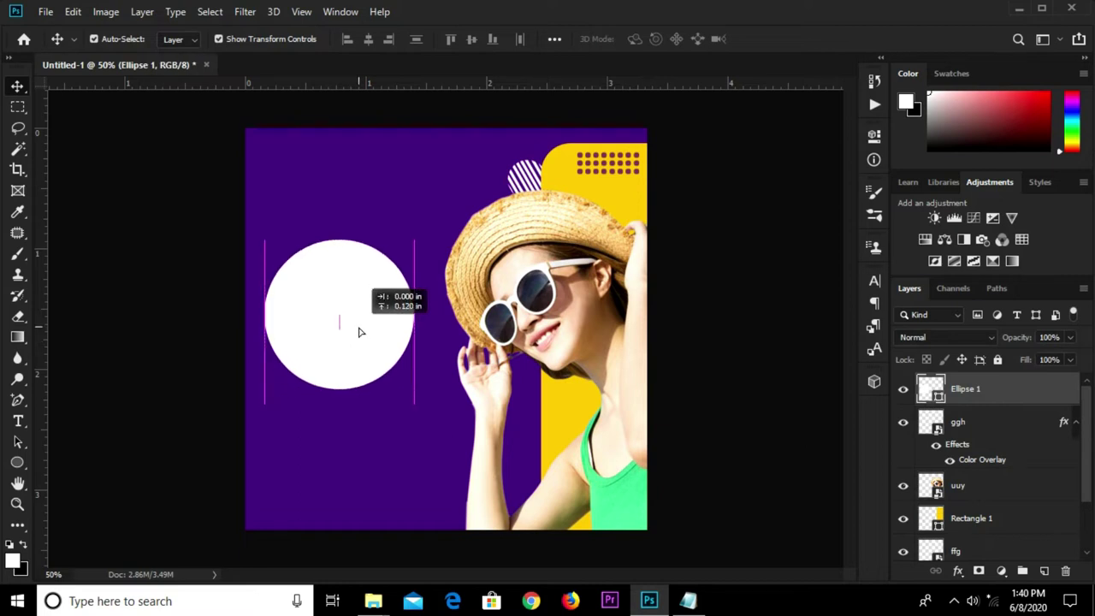
Duplicate the white circle and shrink the copy to about 86%
left_click_drag(360, 332, 360, 325)
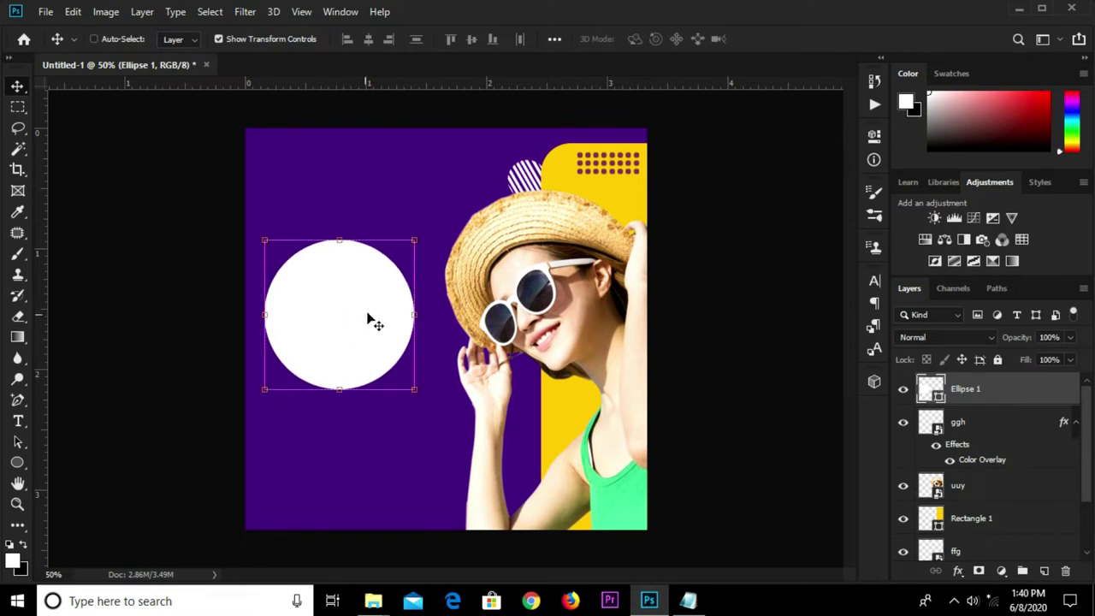
key("ctrl+j")
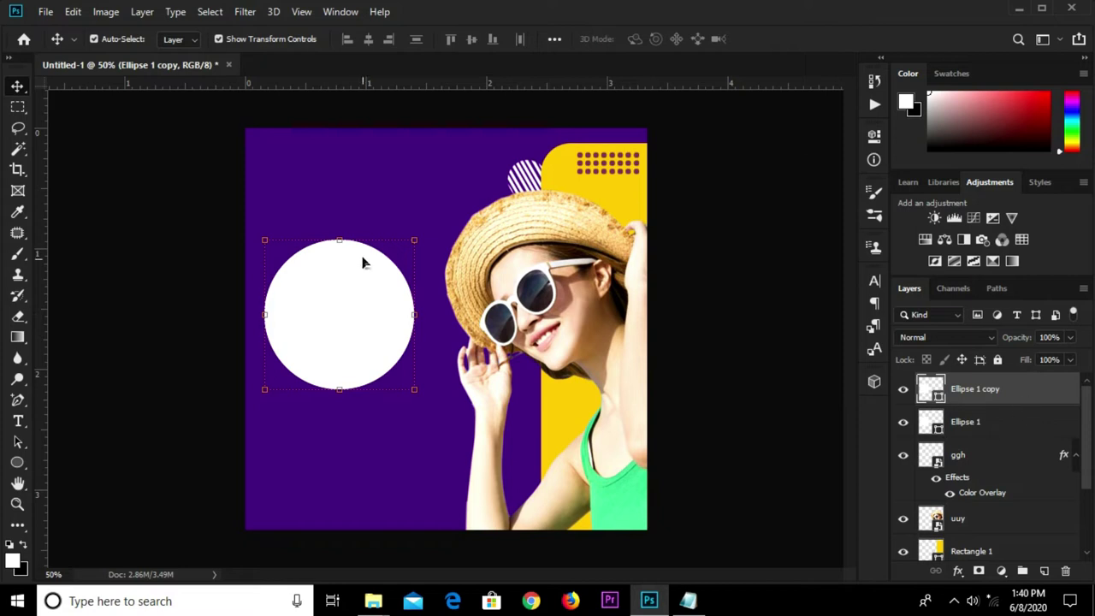
left_click_drag(412, 242, 405, 251)
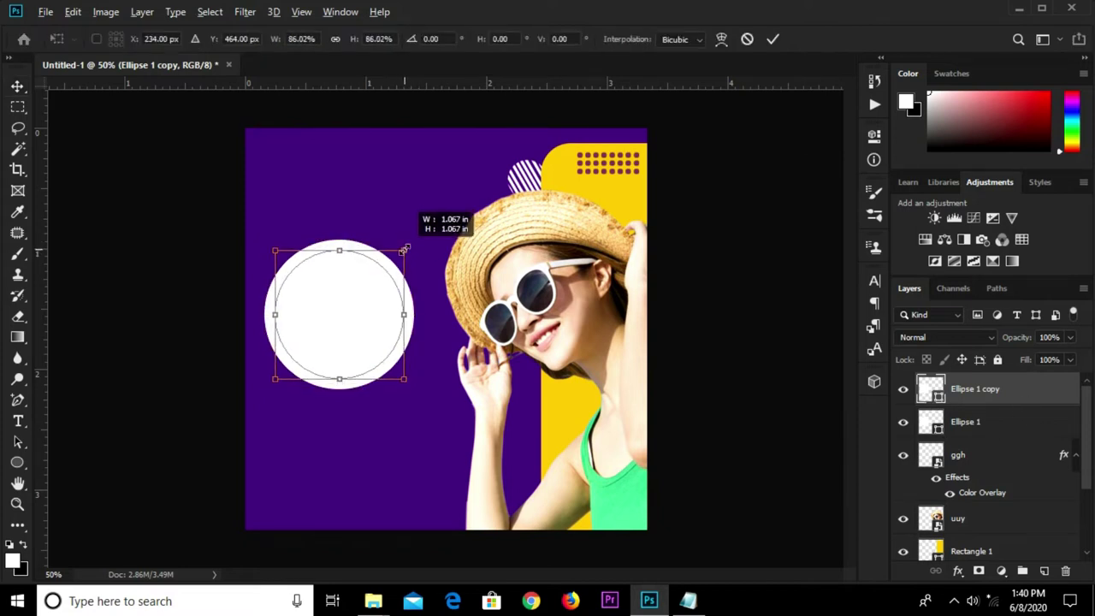
left_click(772, 41)
Fill the inner circle copy with purple #4b0a80 and enlarge it to leave a thin white ring
left_click(17, 462)
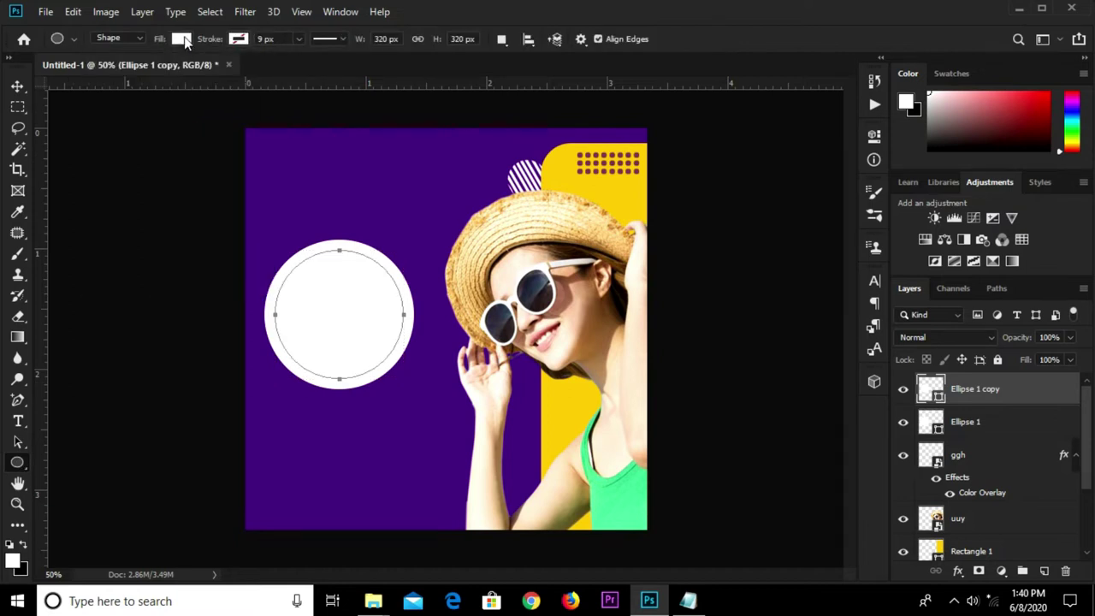
left_click(181, 38)
left_click(257, 69)
left_click(367, 166)
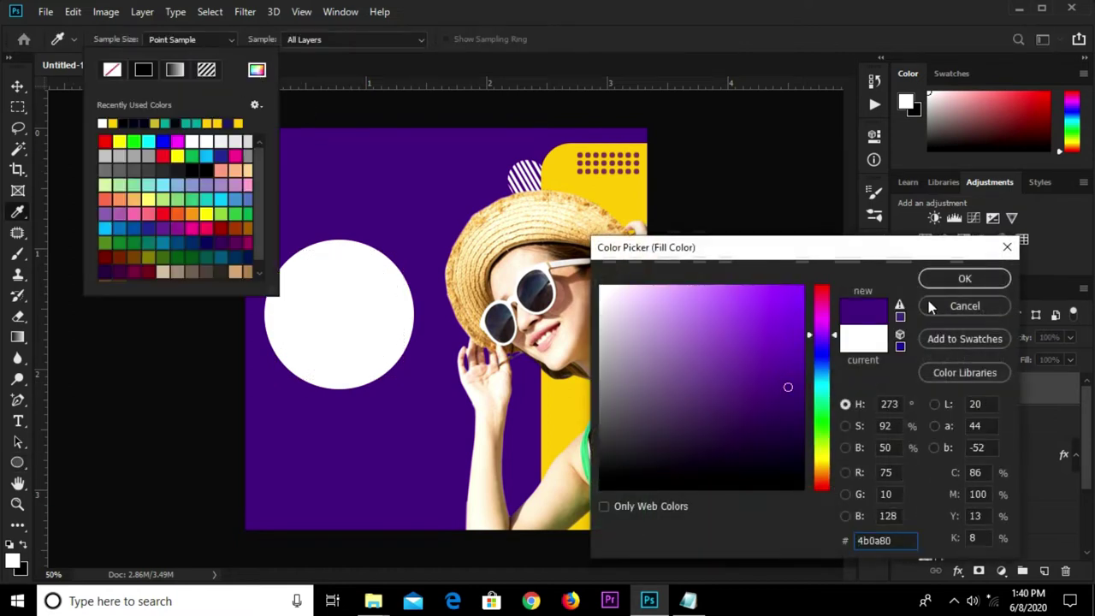
left_click(939, 281)
left_click(401, 69)
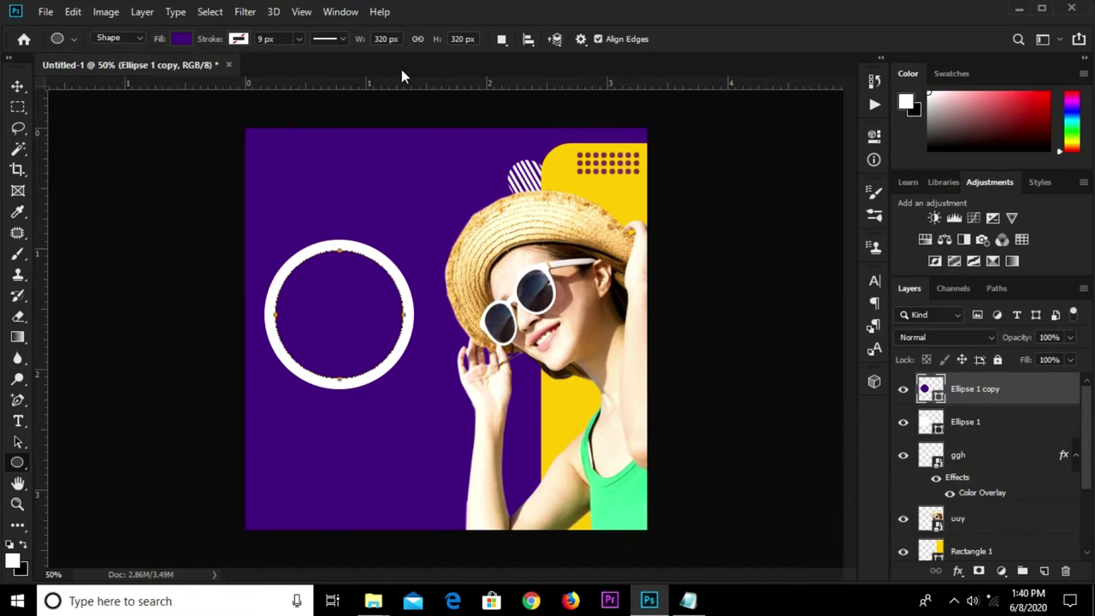
key("v")
scroll(361, 293, "up", 2)
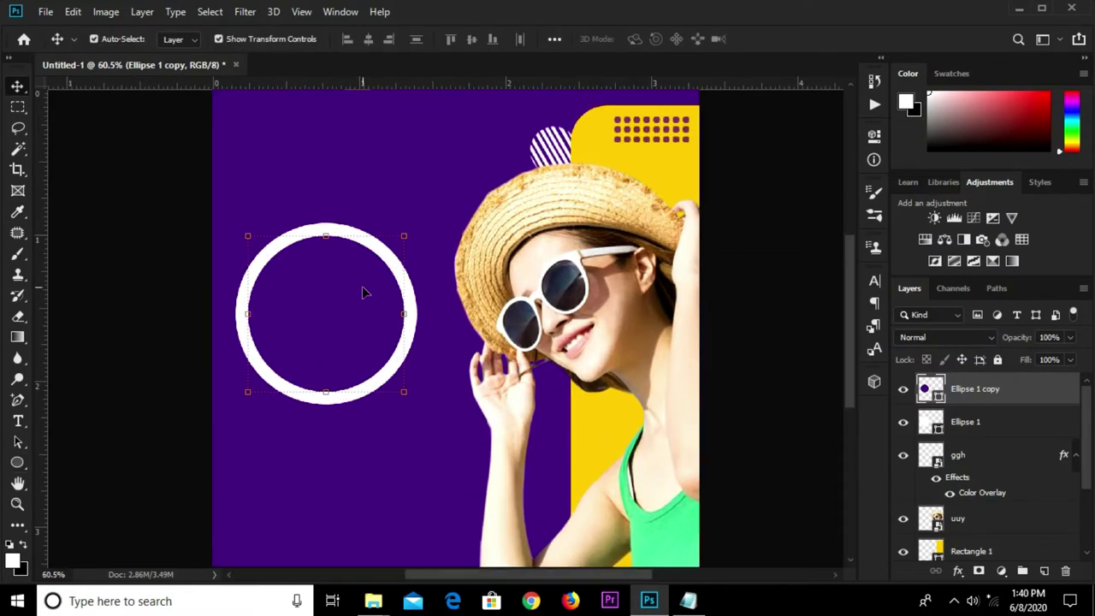
left_click_drag(404, 236, 410, 229)
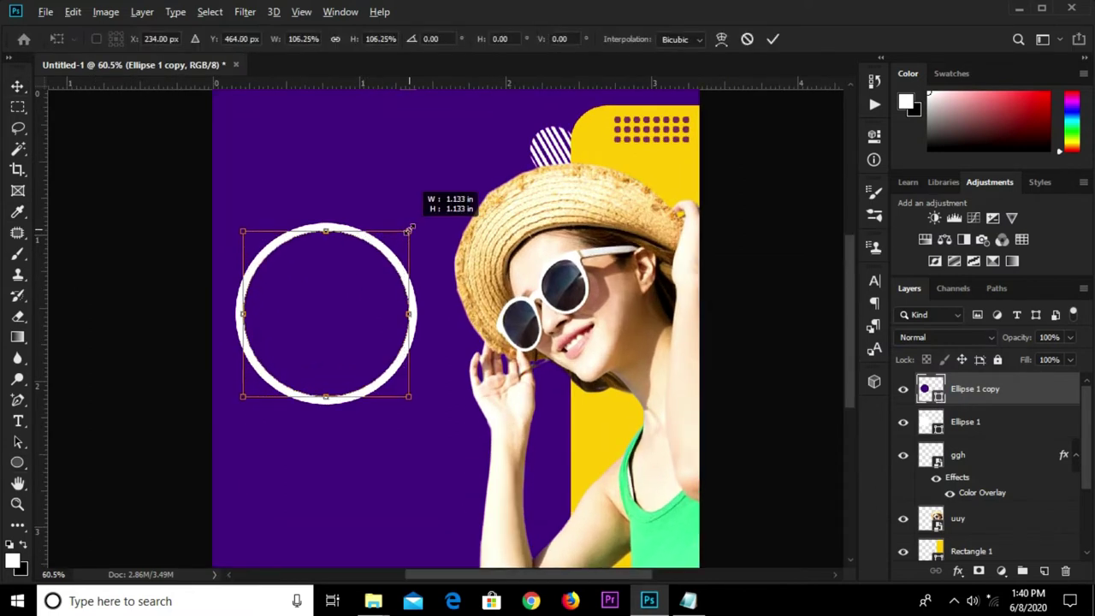
left_click(774, 39)
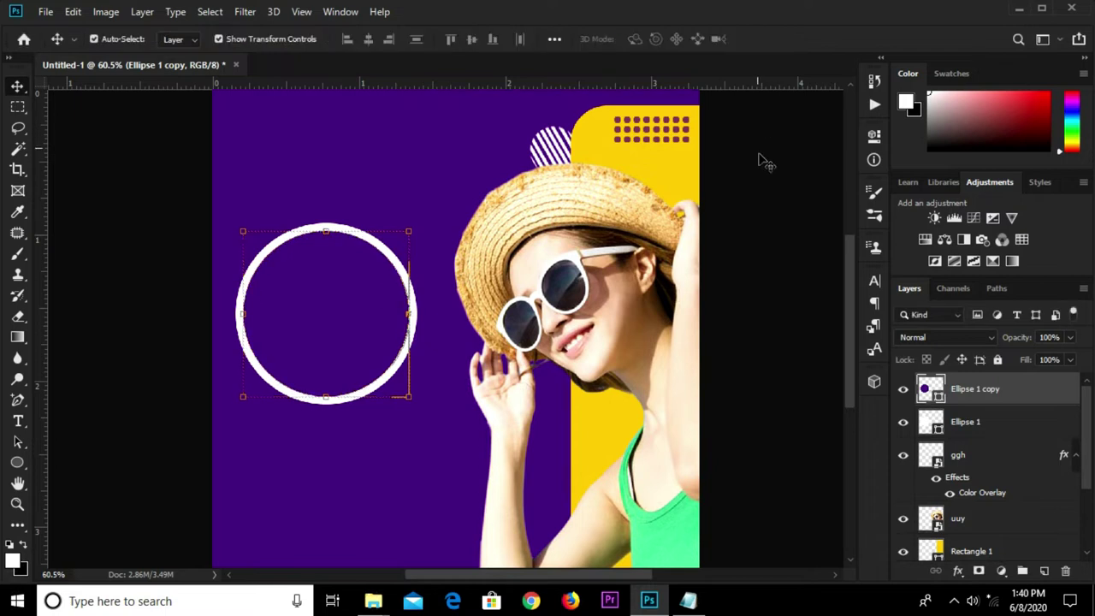
Copy the word 'Fashion' from the Instagram notes
scroll(733, 187, "down", 2)
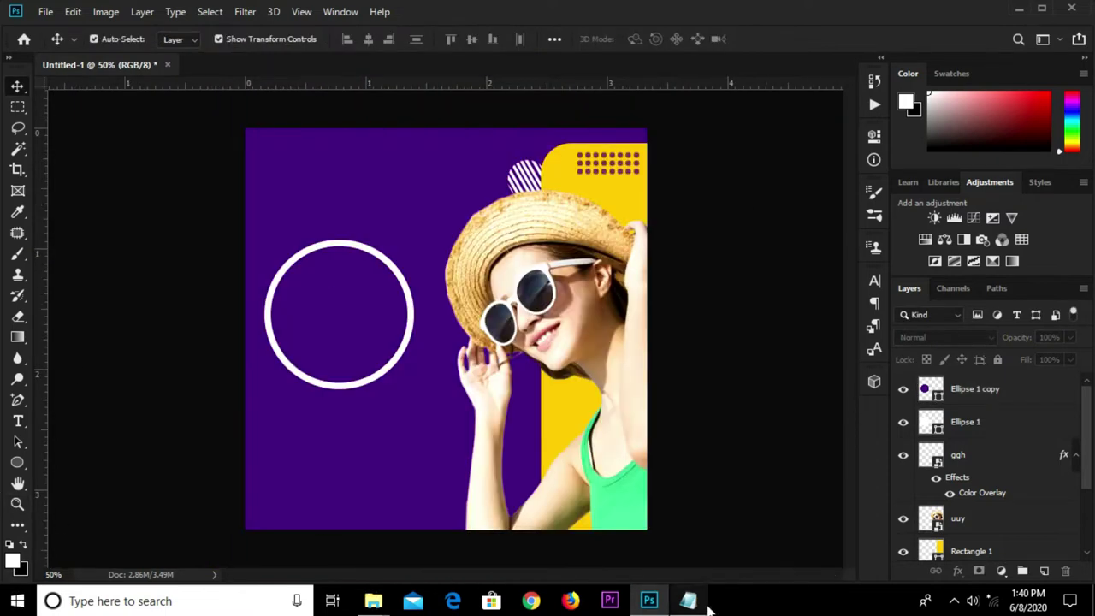
left_click(688, 600)
left_click_drag(391, 210, 314, 210)
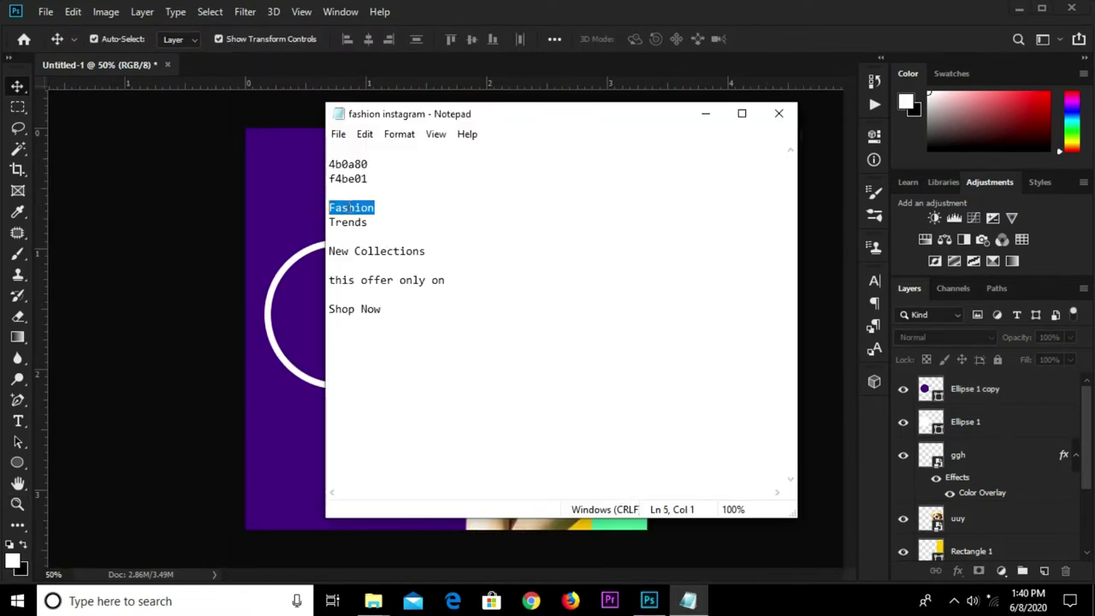
right_click(352, 207)
left_click(399, 240)
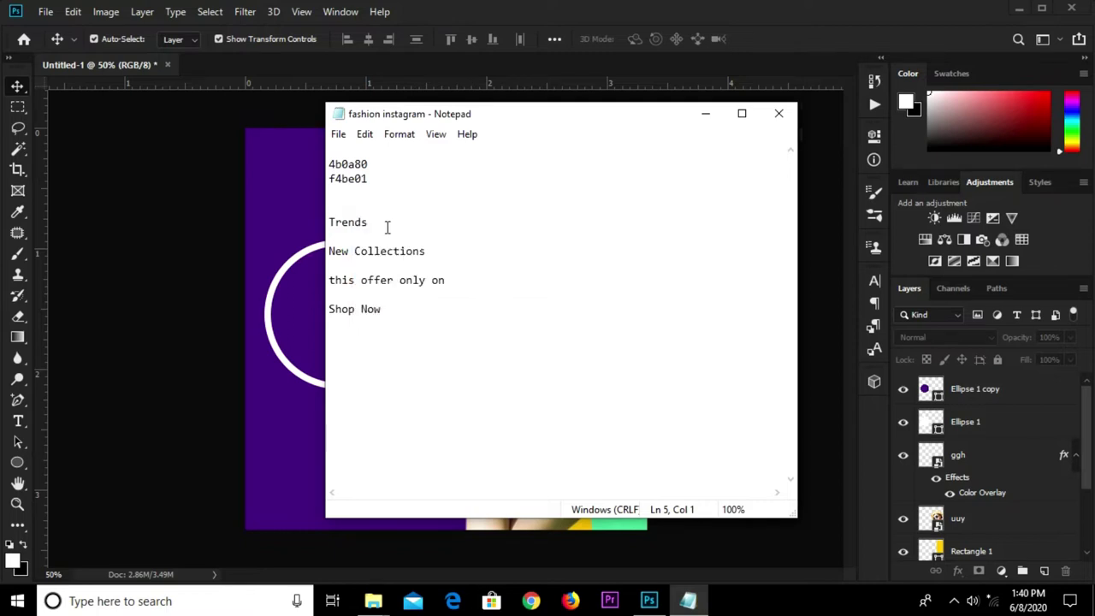
key("ctrl+z")
right_click(363, 213)
left_click(399, 262)
left_click(282, 206)
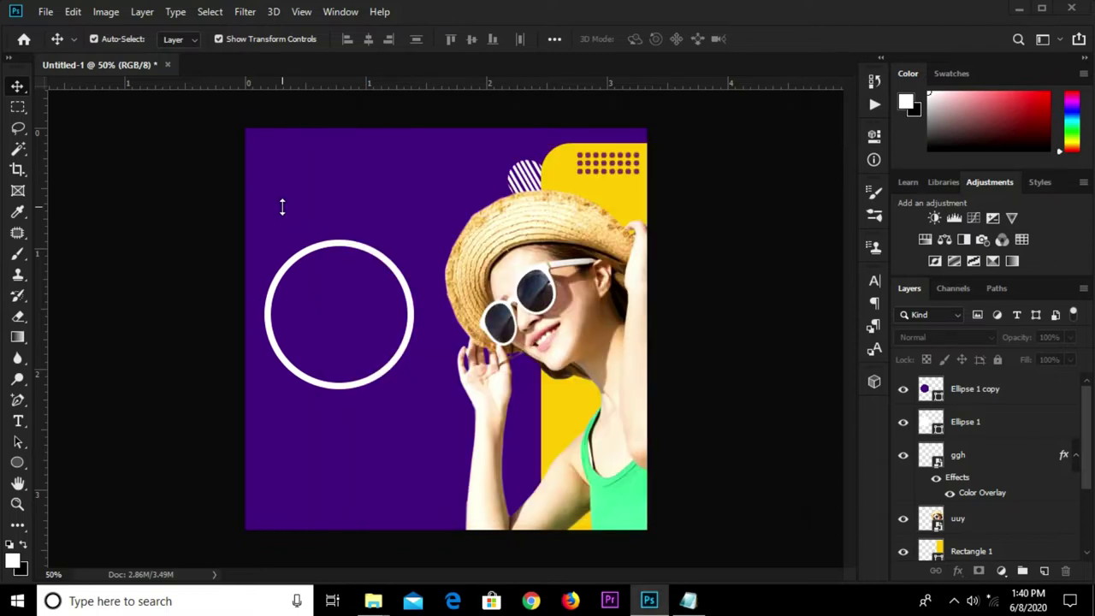
Add the text 'Fashion' below the ring in the poster's yellow, #f4be01
left_click(17, 421)
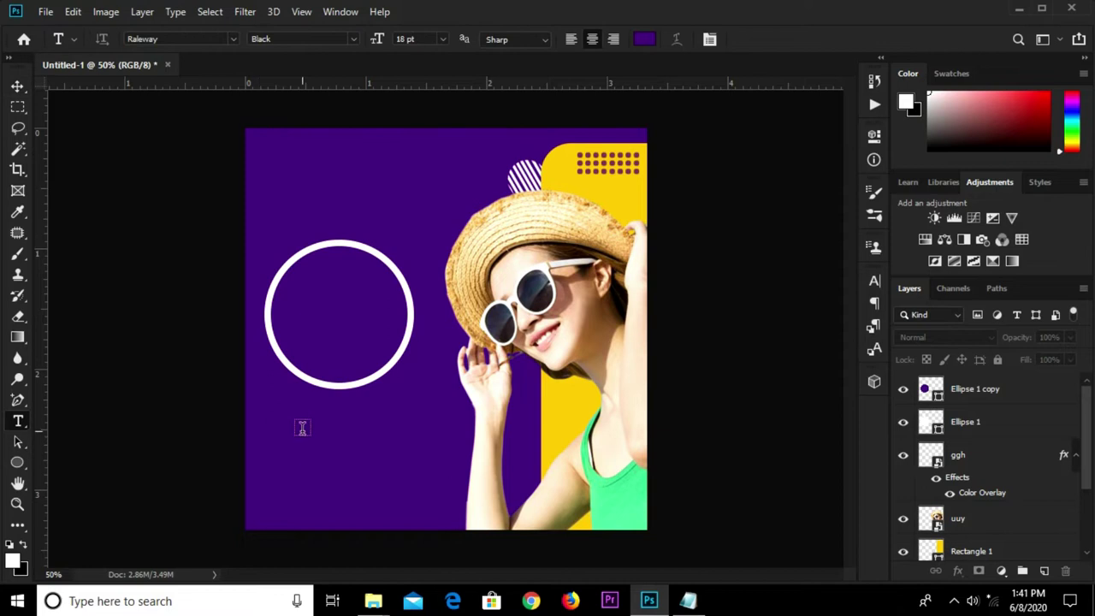
left_click(646, 40)
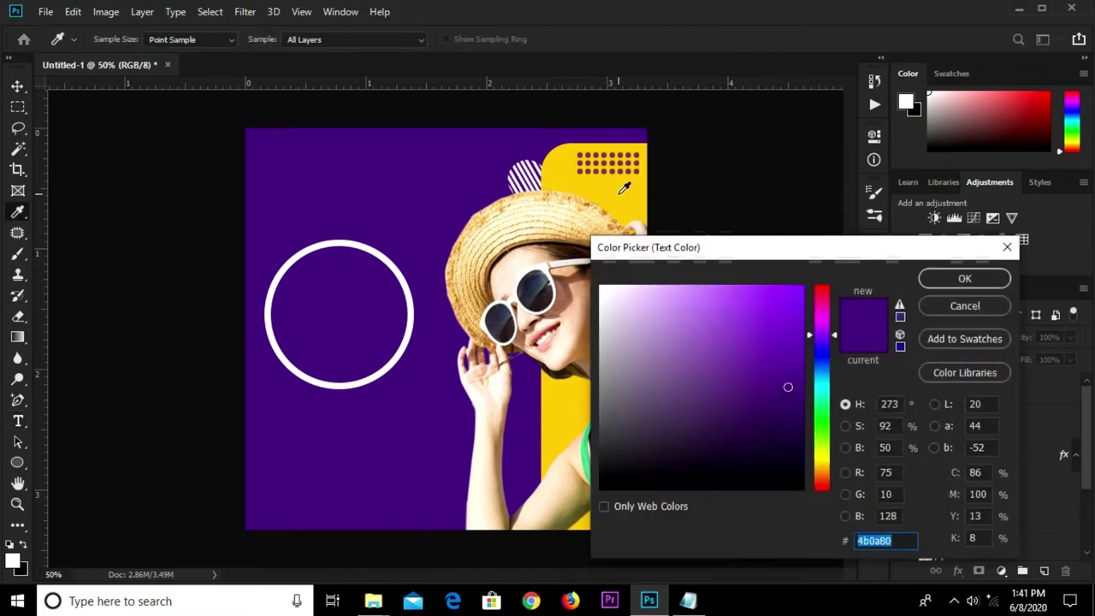
left_click(625, 188)
left_click(964, 279)
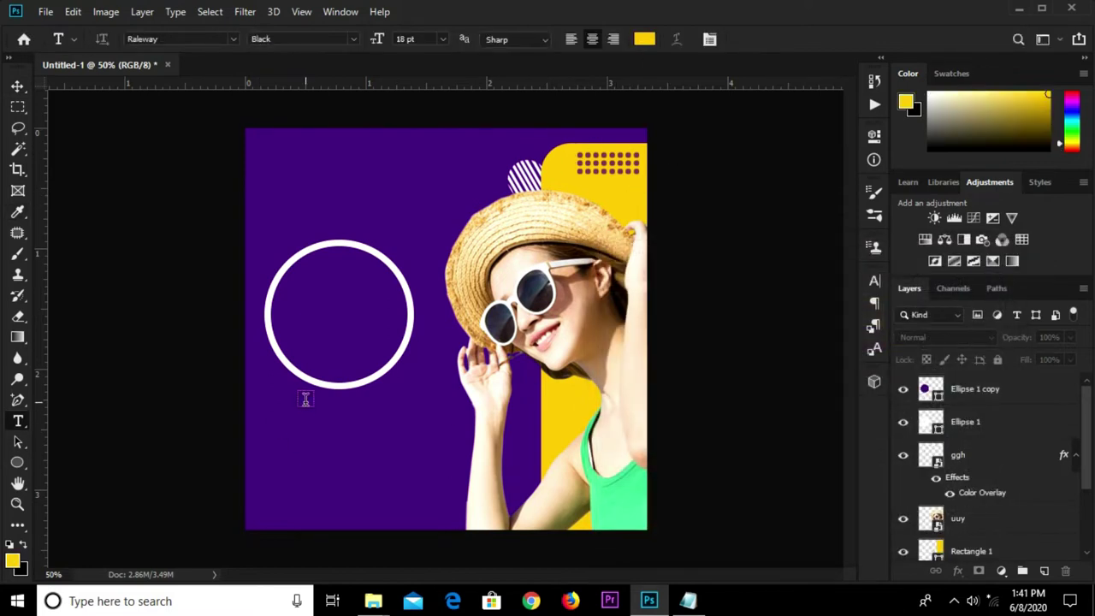
left_click(305, 399)
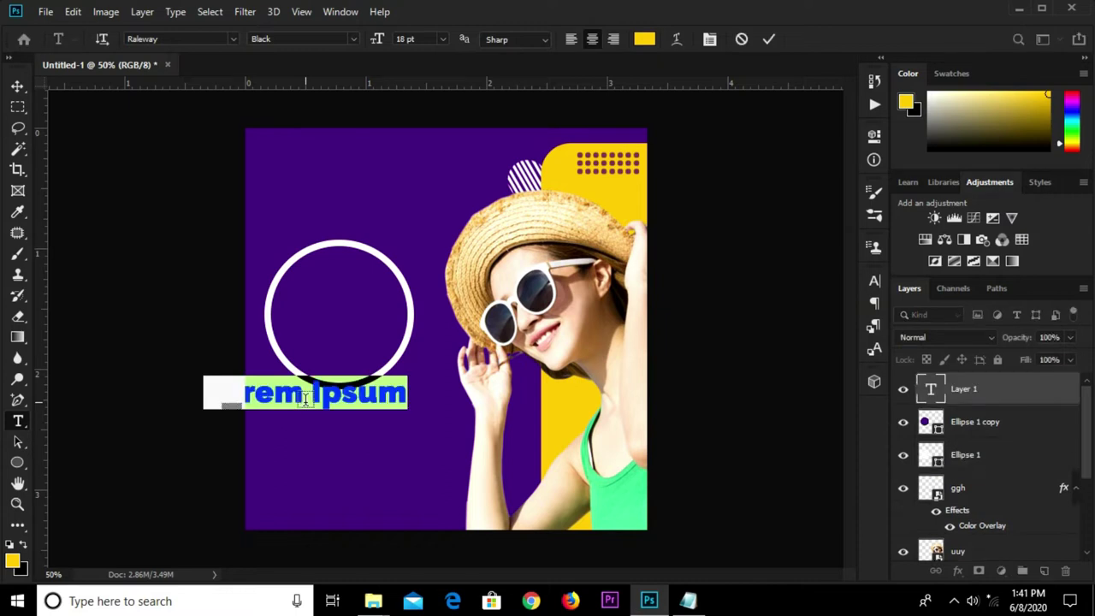
type("Fashion")
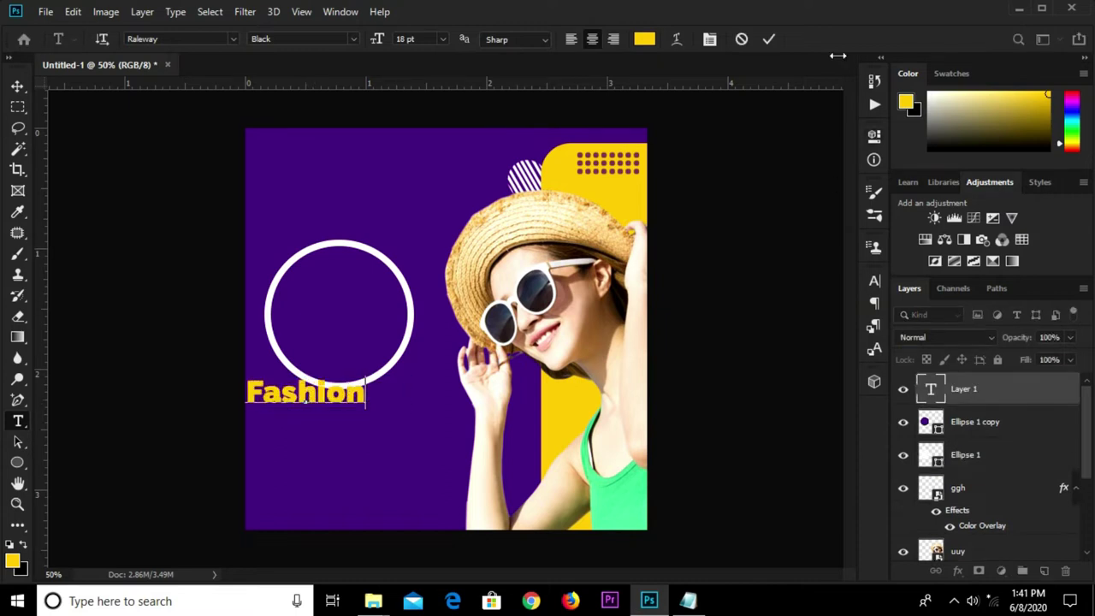
key("ctrl+Return")
Alt-drag a copy of Fashion lower down and move the original up into the ring
key("v")
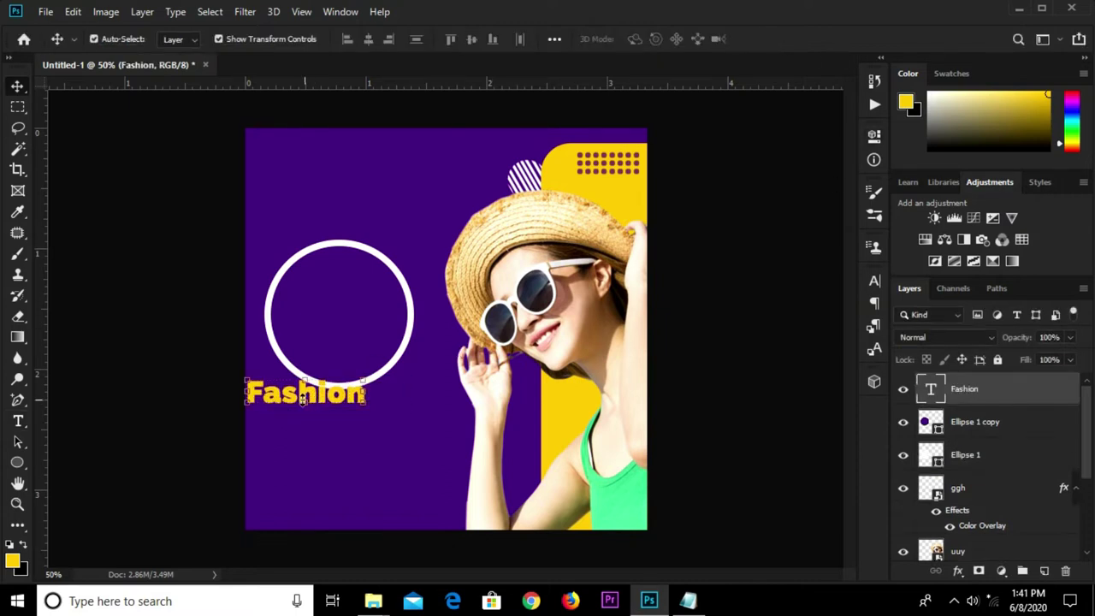
mouse_move(304, 392)
left_mouse_down()
mouse_move(354, 402)
mouse_move(350, 467)
left_mouse_up()
left_click(350, 395)
mouse_move(349, 392)
left_mouse_down()
mouse_move(342, 298)
mouse_move(334, 308)
left_mouse_up()
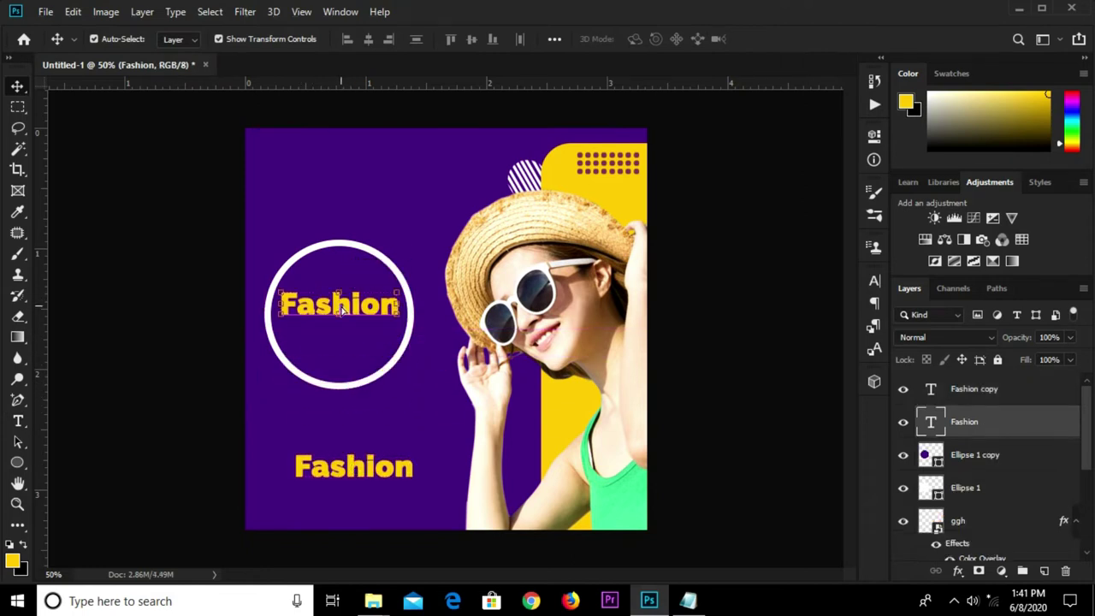
left_click(874, 282)
left_click(746, 299)
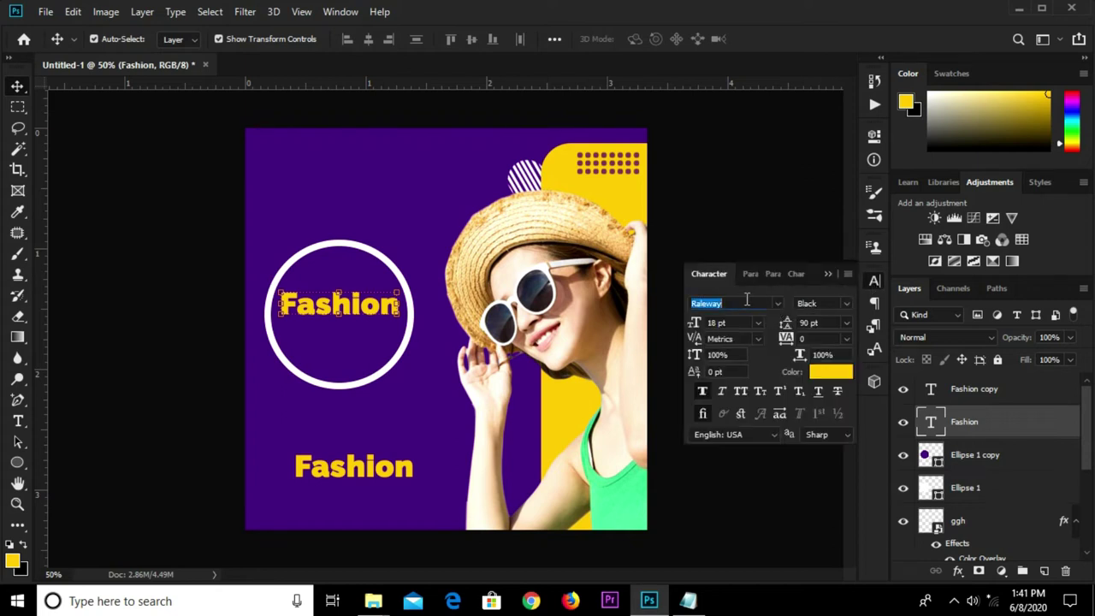
Set the ringed Fashion to Angello Regular at 25 pt and move the bold copy beneath it
left_click(745, 298)
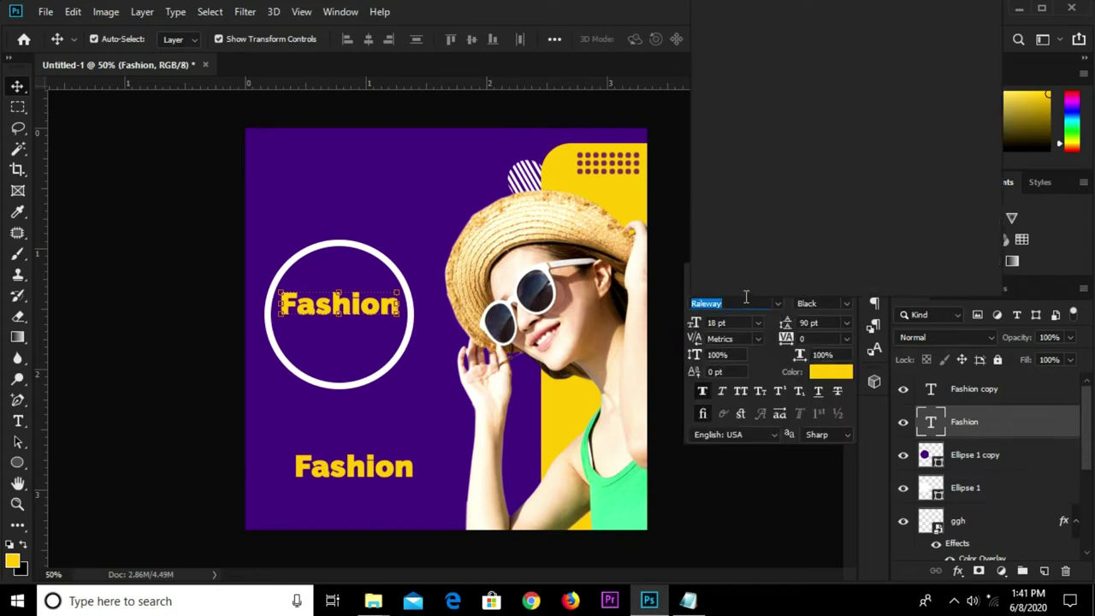
type("angell")
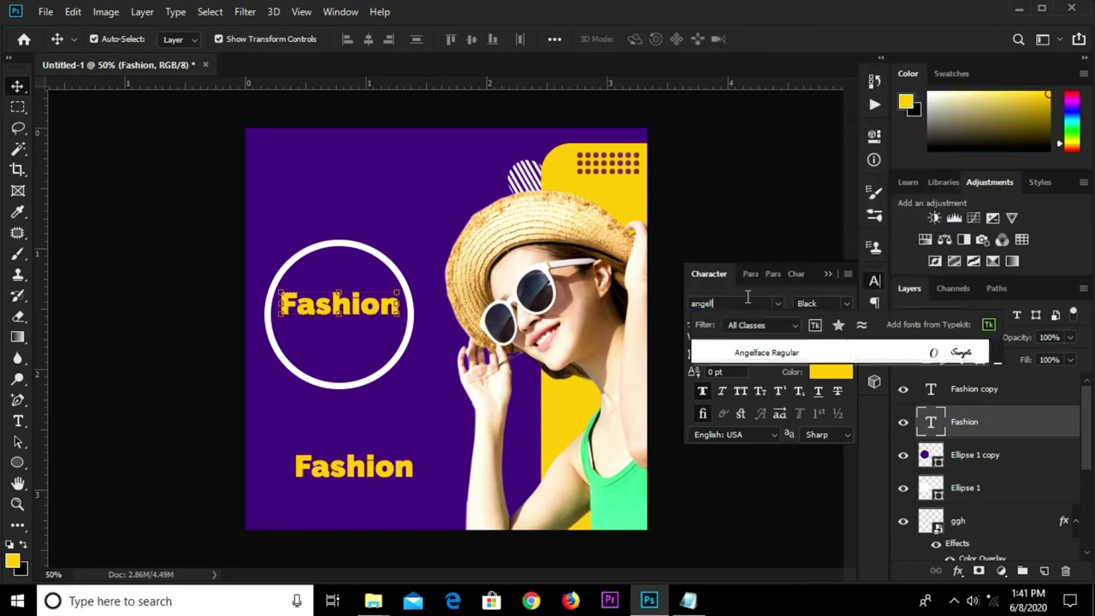
type("o")
left_click(768, 352)
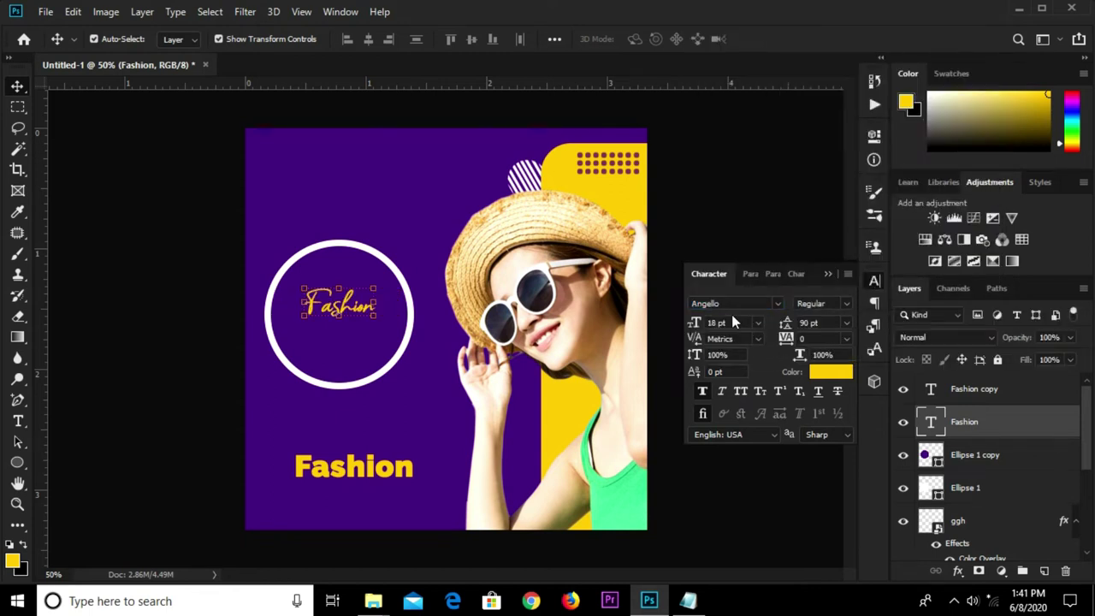
left_click_drag(727, 323, 711, 326)
type("25")
key("Return")
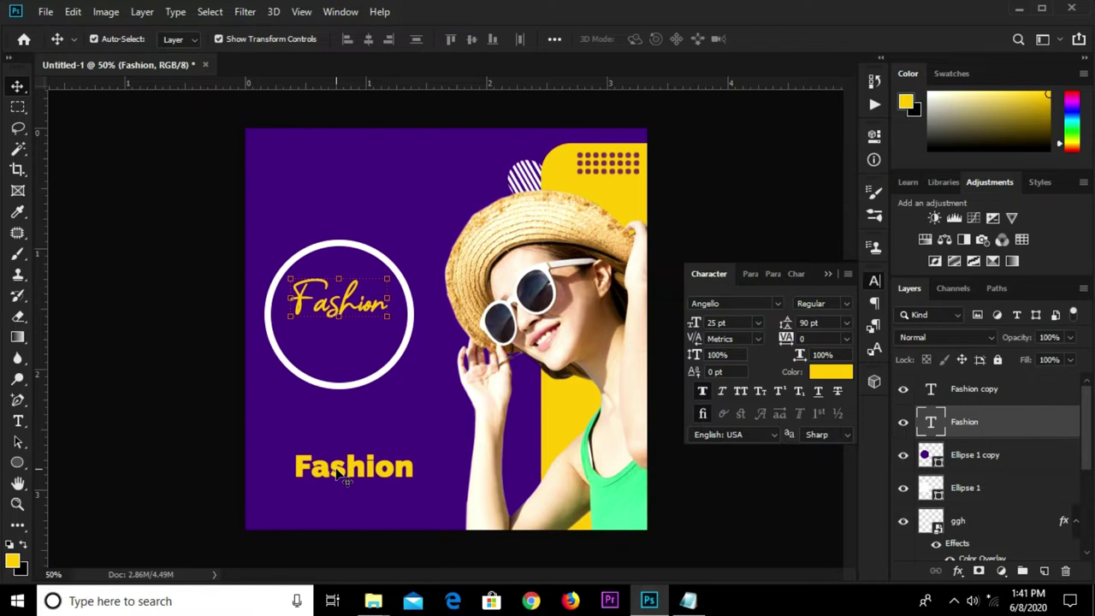
left_click(345, 477)
left_click_drag(345, 476, 330, 340)
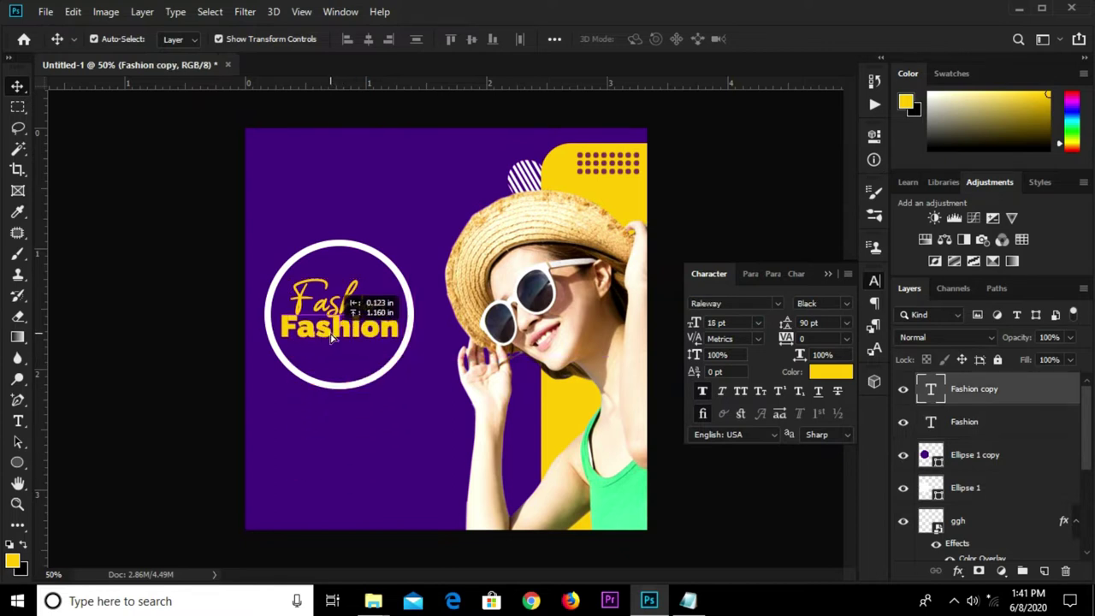
Copy the word 'Trends' from the notes file
left_click(689, 600)
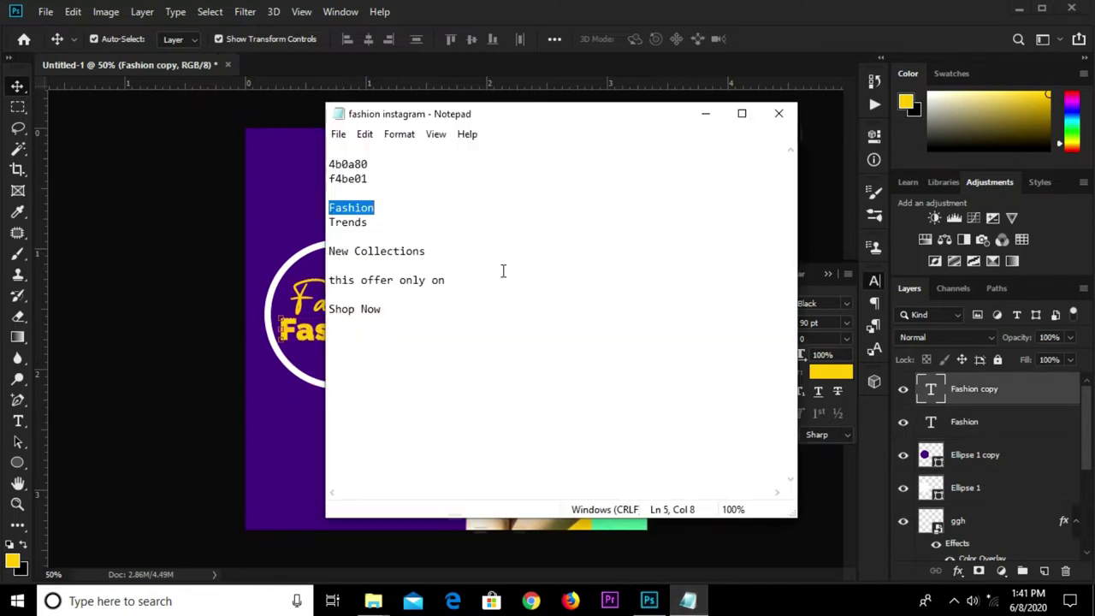
mouse_move(376, 222)
left_mouse_down()
mouse_move(330, 223)
mouse_move(329, 208)
mouse_move(313, 221)
left_mouse_up()
right_click(422, 225)
left_click(373, 222)
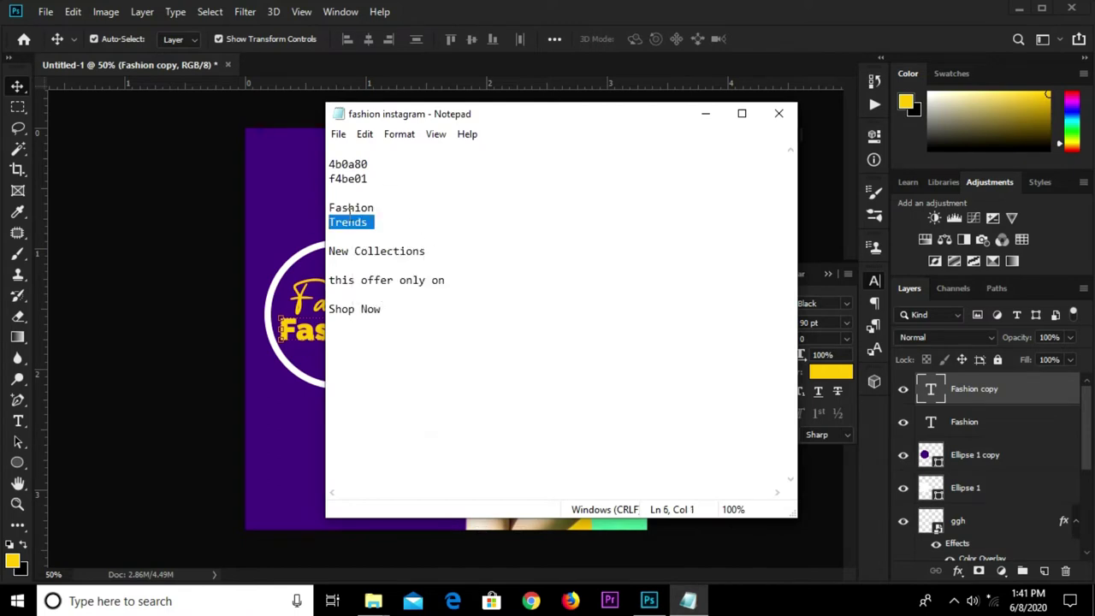
right_click(349, 221)
left_click(408, 271)
Make the lower Fashion text white (#ffffff) and replace its wording with 'Trends'
left_click(310, 322)
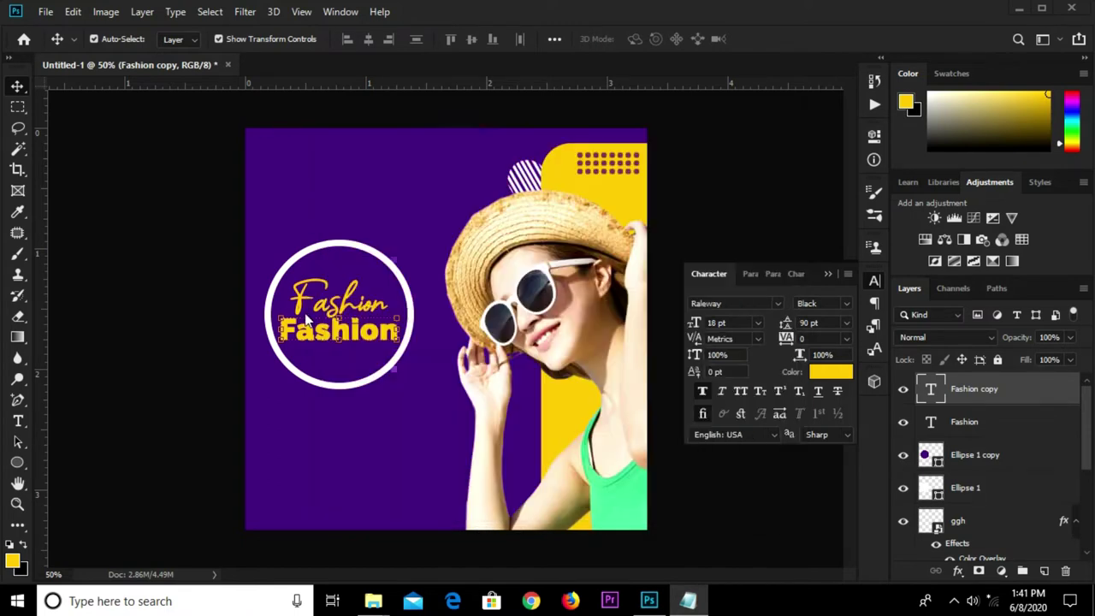
left_click(831, 371)
type("ffffff")
left_click(964, 278)
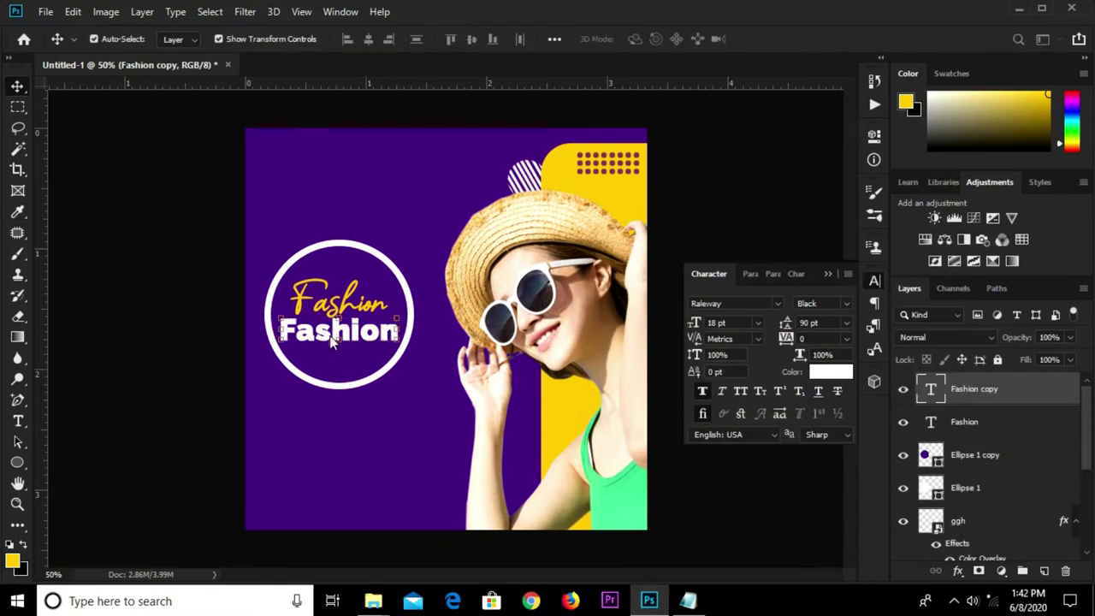
left_click(332, 336)
key("ctrl+a")
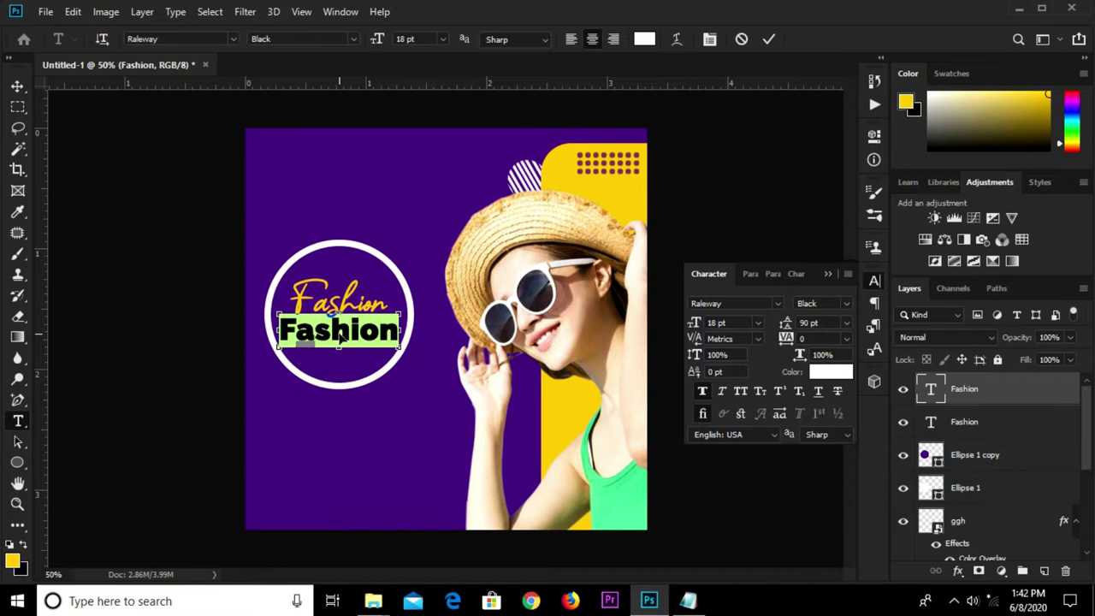
key("ctrl+v")
left_click(766, 39)
key("v")
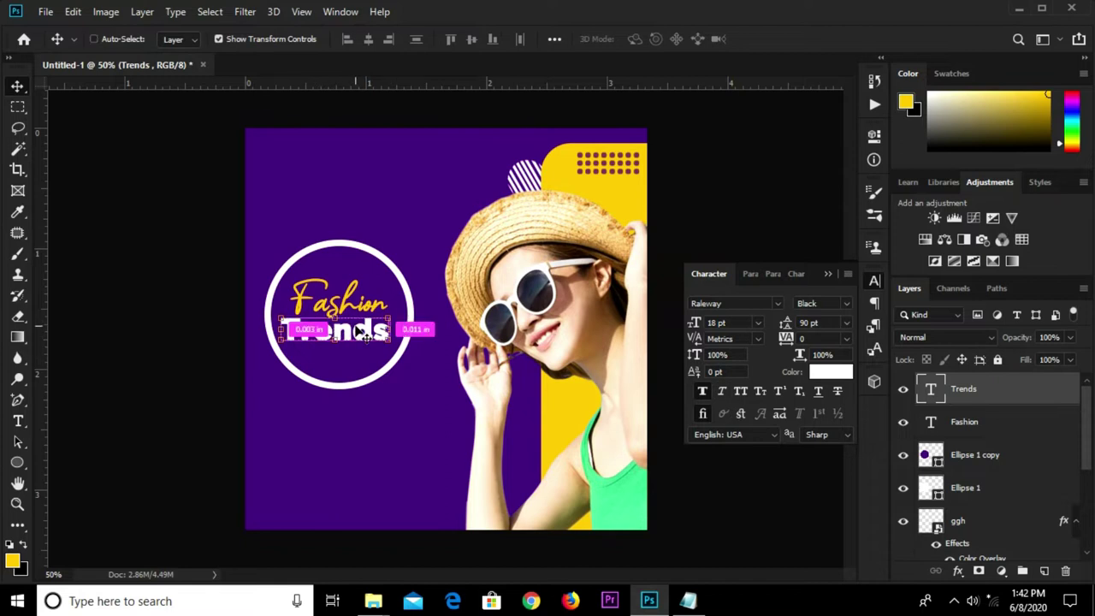
Scale the white Trends text up to about 110% so it spans more of the ring
key("ctrl+t")
scroll(397, 343, "up", 1)
left_click_drag(395, 347, 403, 351)
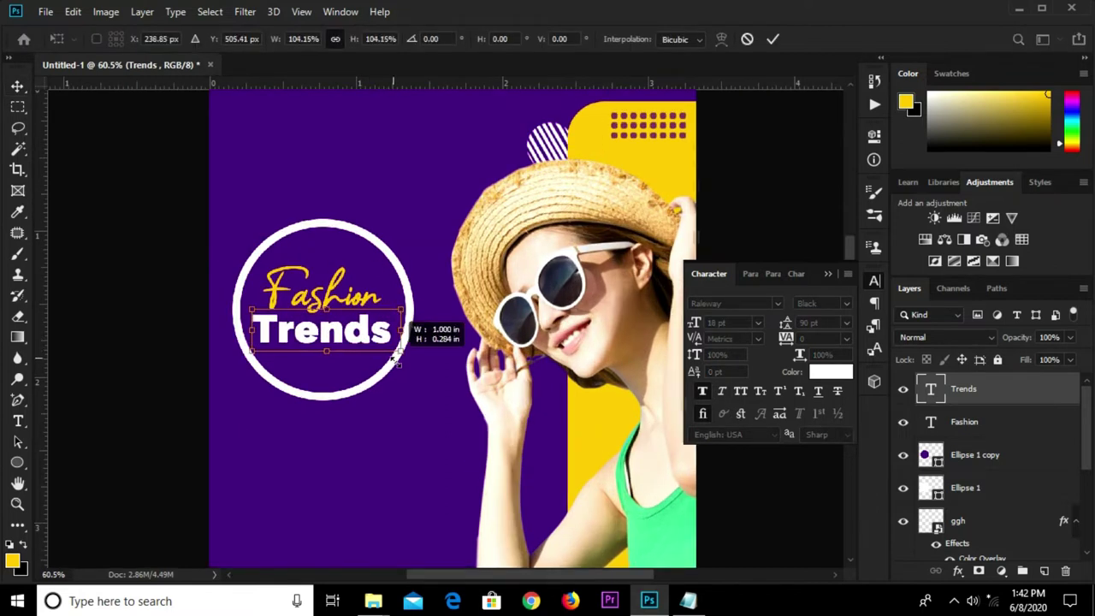
left_click_drag(247, 357, 242, 354)
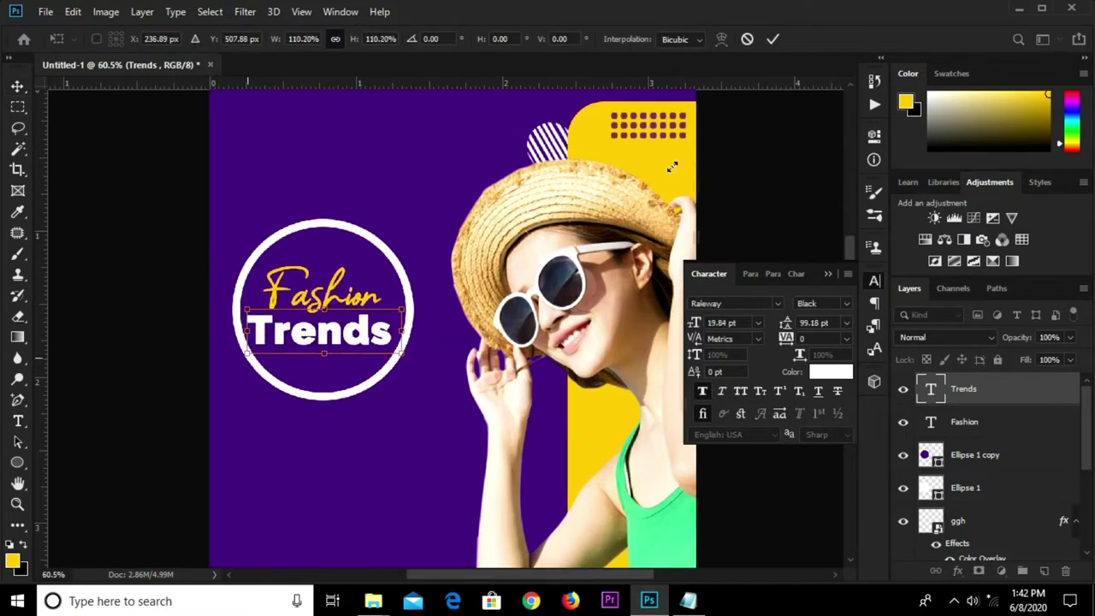
left_click(772, 38)
left_click(764, 207)
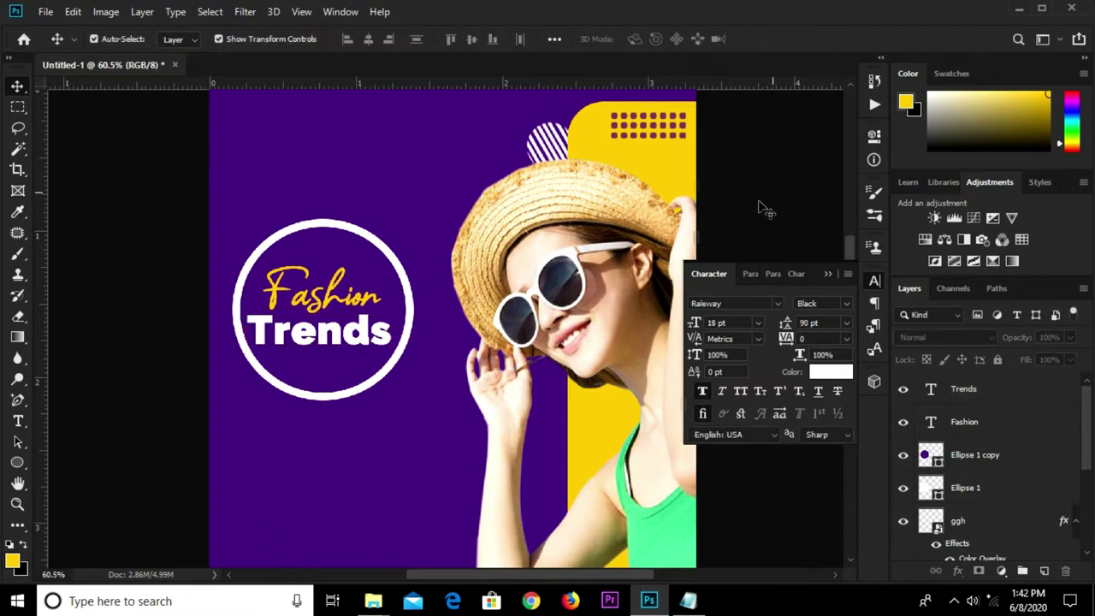
left_click(334, 255)
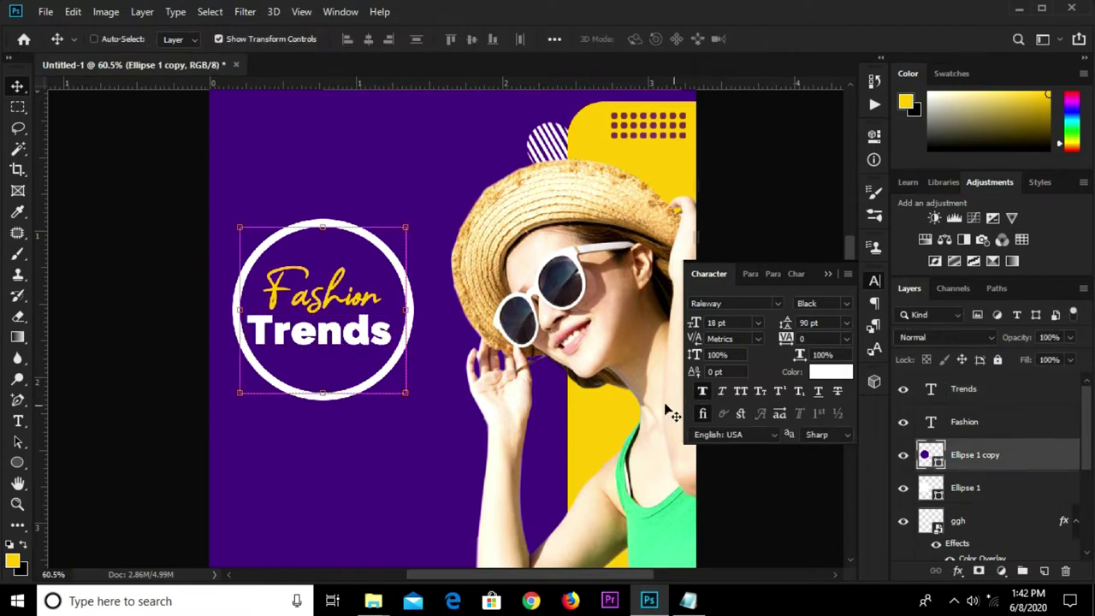
Duplicate the circle, shrink it to a small dot above Fashion, and fill it yellow
key("ctrl+j")
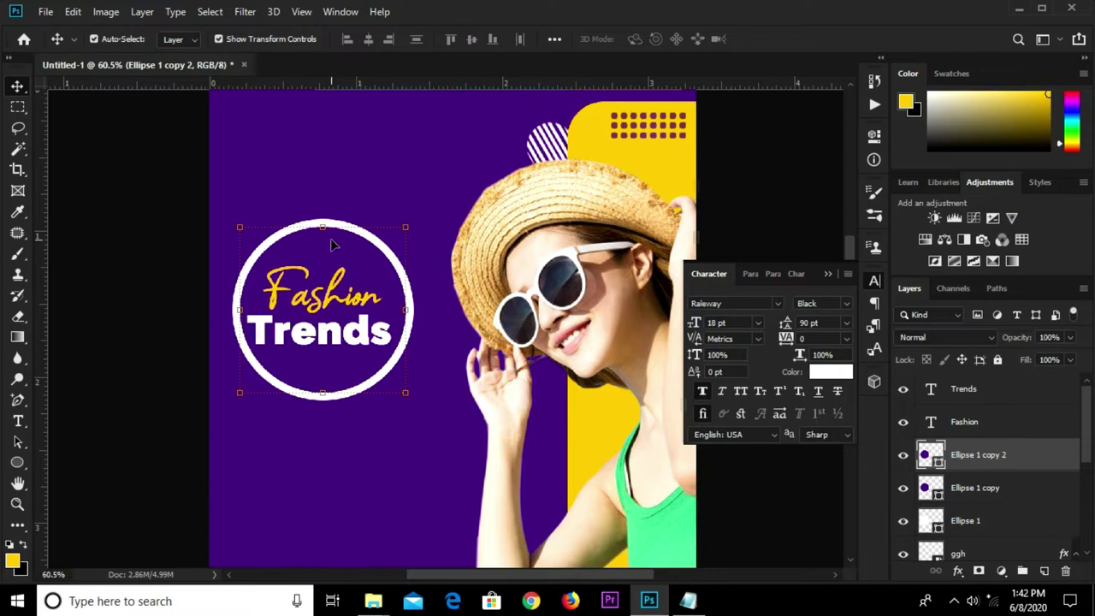
mouse_move(405, 228)
left_mouse_down()
mouse_move(340, 293)
mouse_move(328, 256)
mouse_move(335, 240)
left_mouse_up()
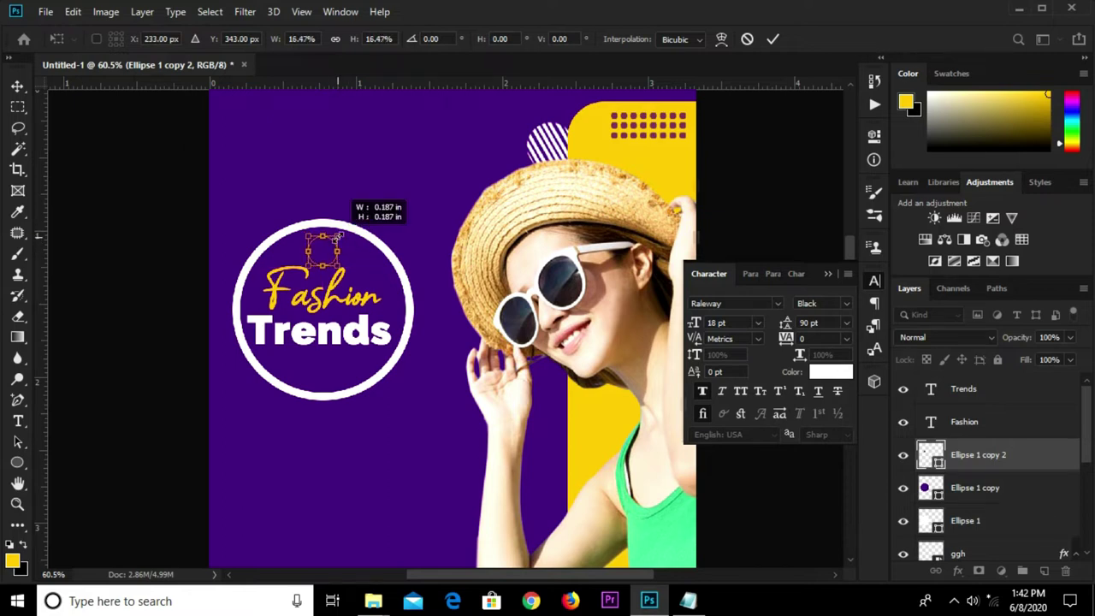
left_click(774, 40)
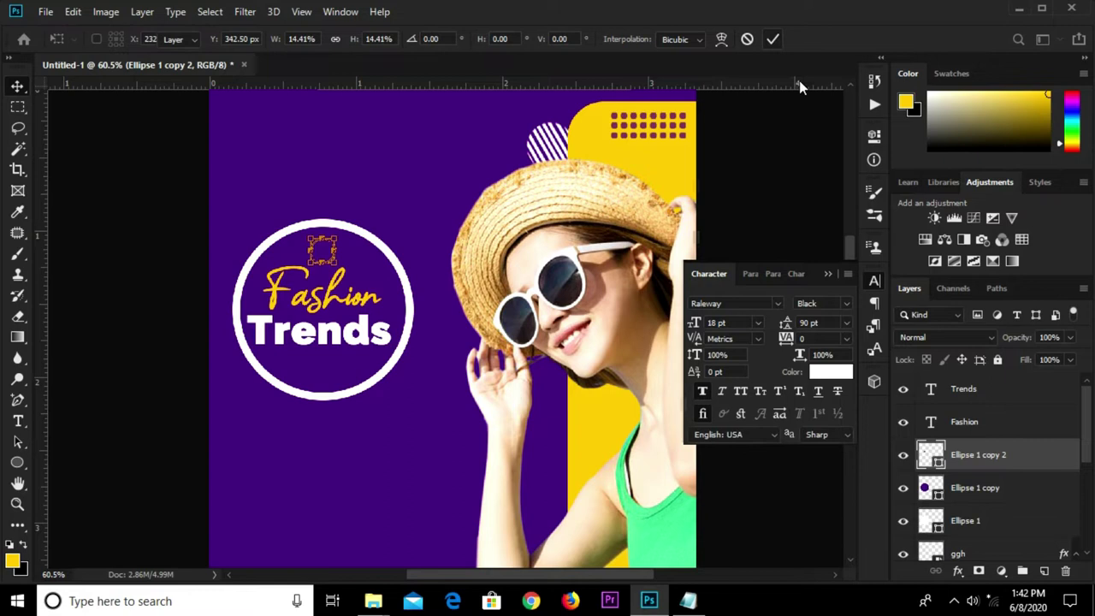
left_click(12, 461)
left_click(179, 39)
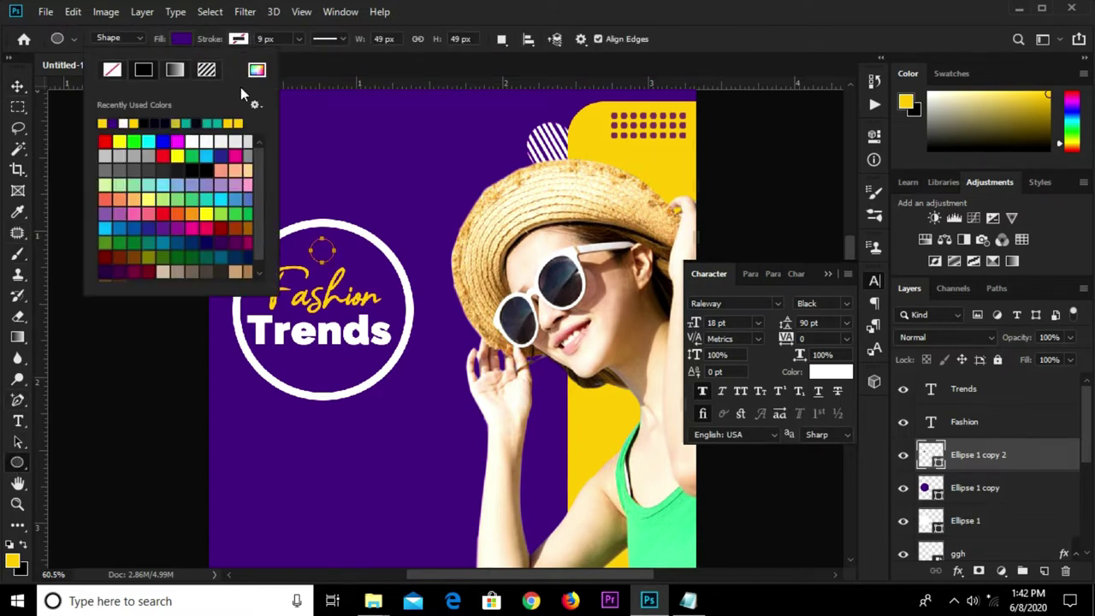
left_click(104, 123)
Duplicate the small yellow circle and scale the copy to 59.18% inside it
left_click(17, 87)
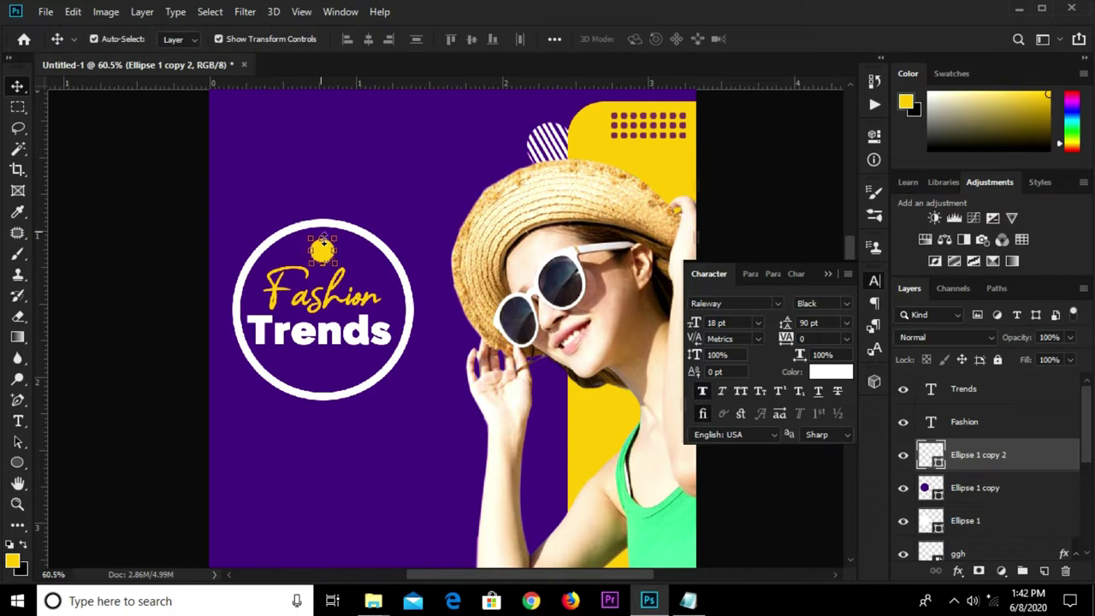
left_click(318, 240)
key("ctrl+j")
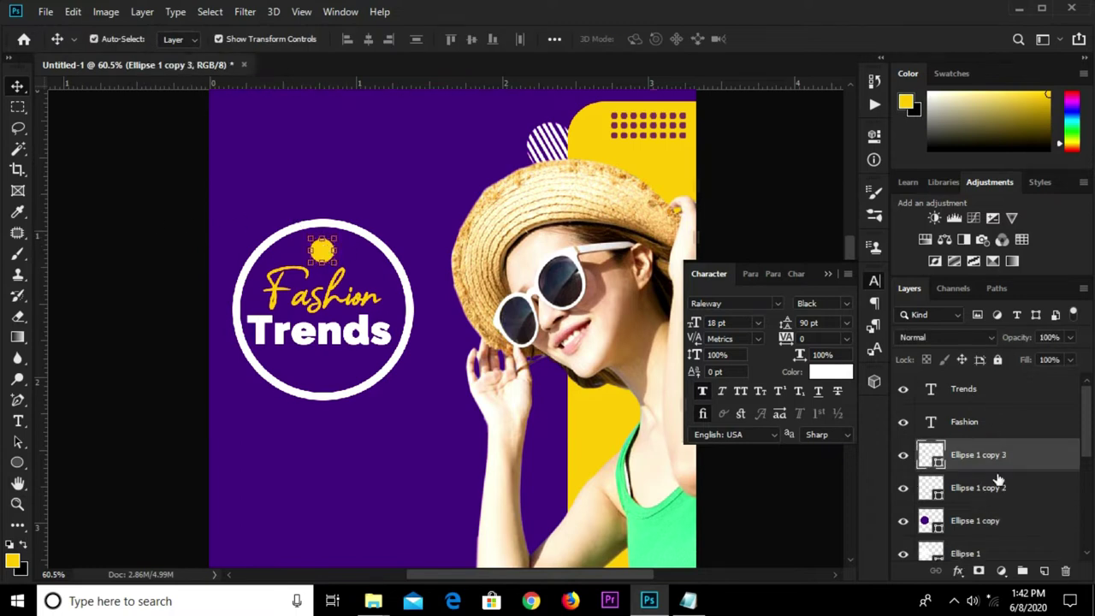
left_click_drag(332, 233, 376, 242)
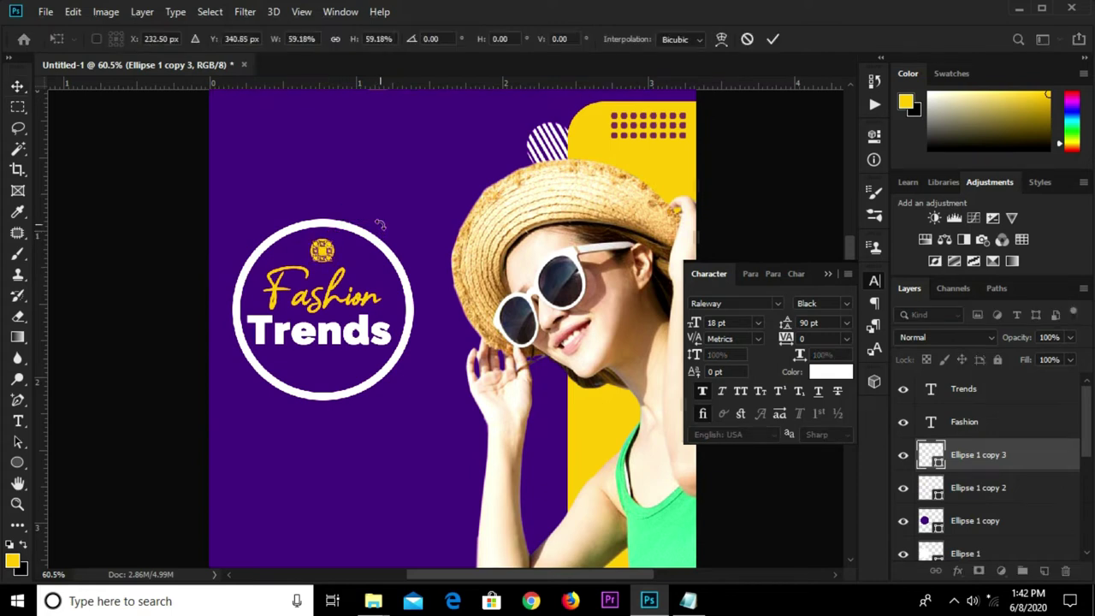
left_click(772, 38)
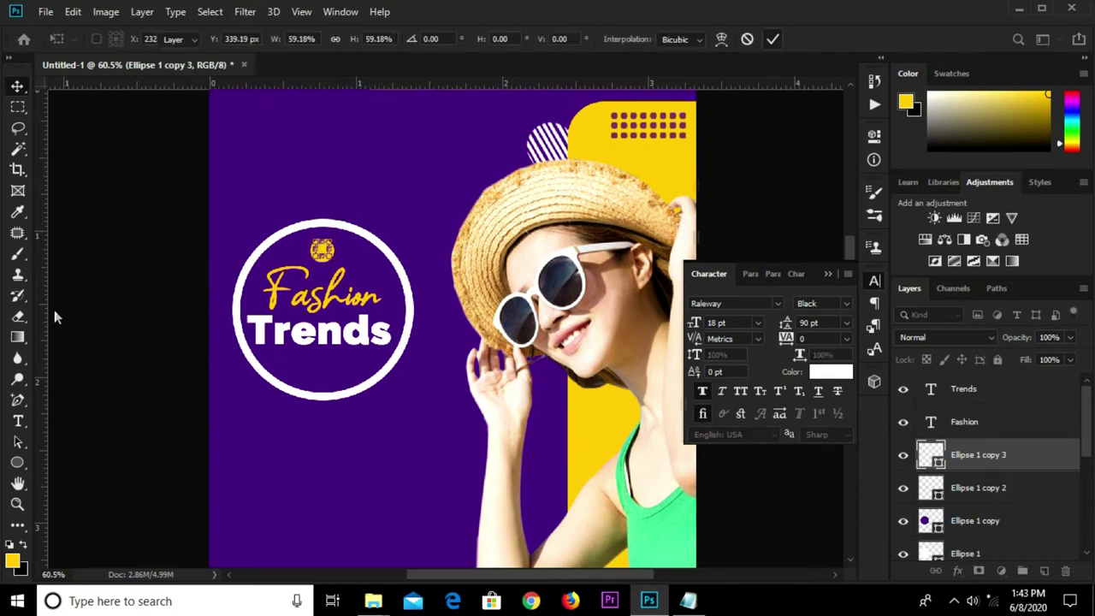
Fill the inner circle purple to form a yellow ring ornament, then duplicate it
left_click(17, 462)
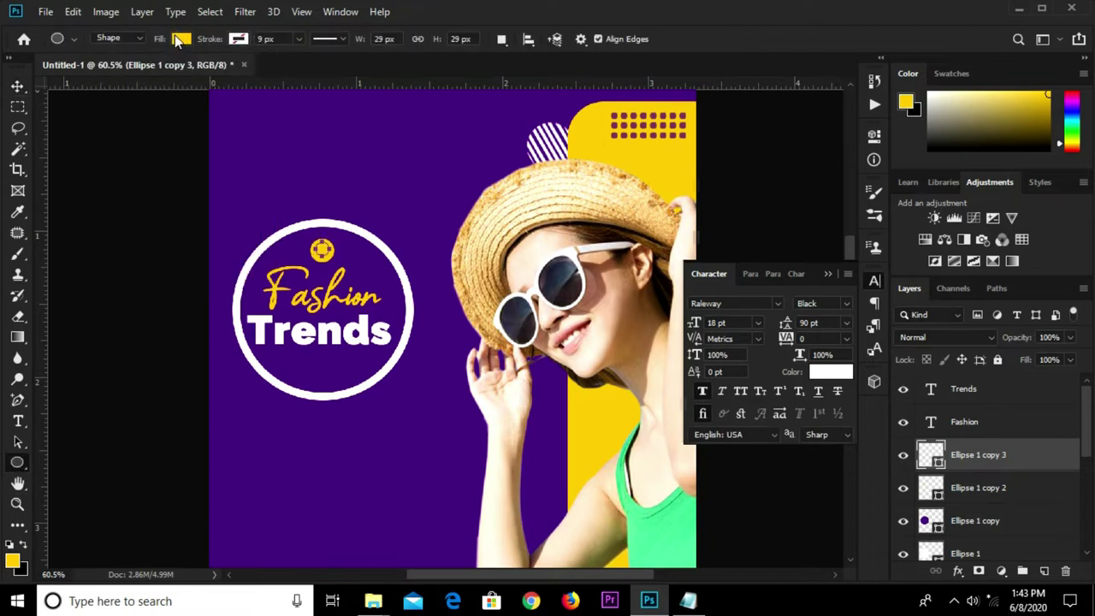
left_click(180, 39)
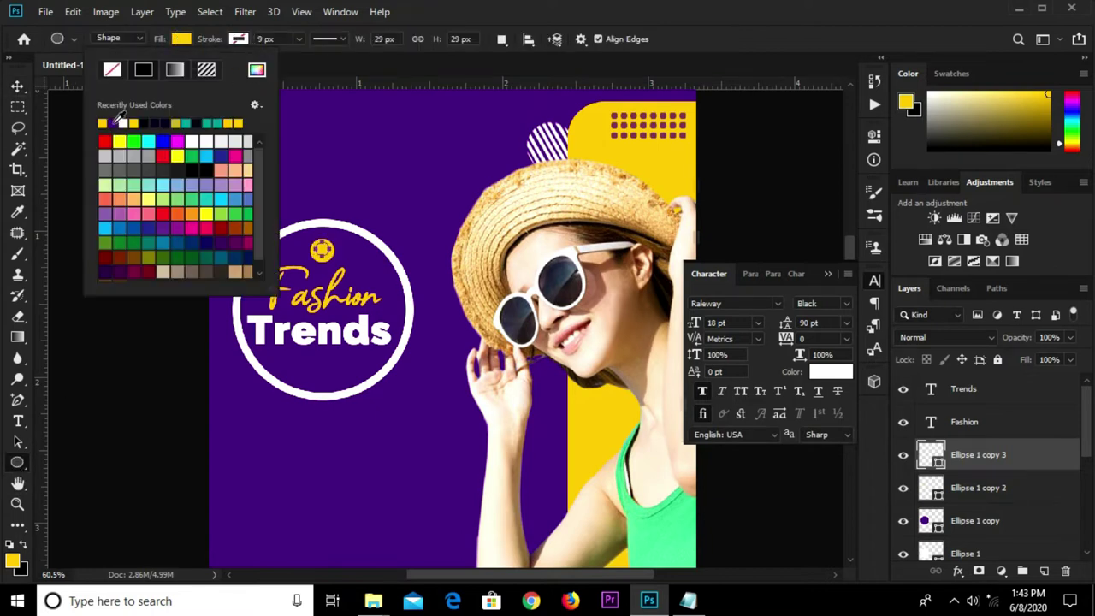
left_click(112, 123)
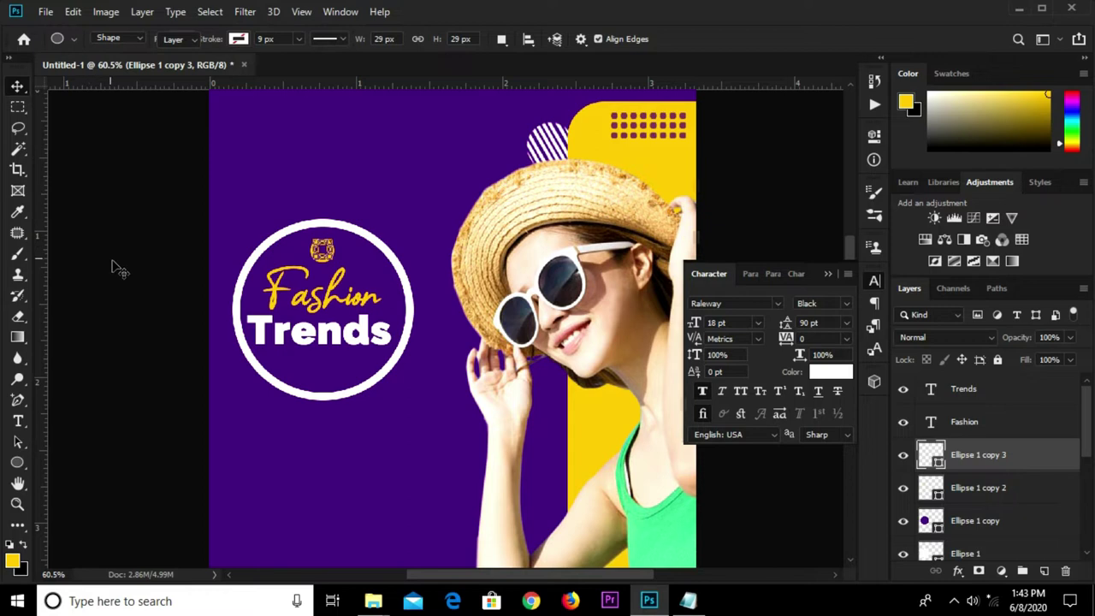
key("v")
left_click(112, 267)
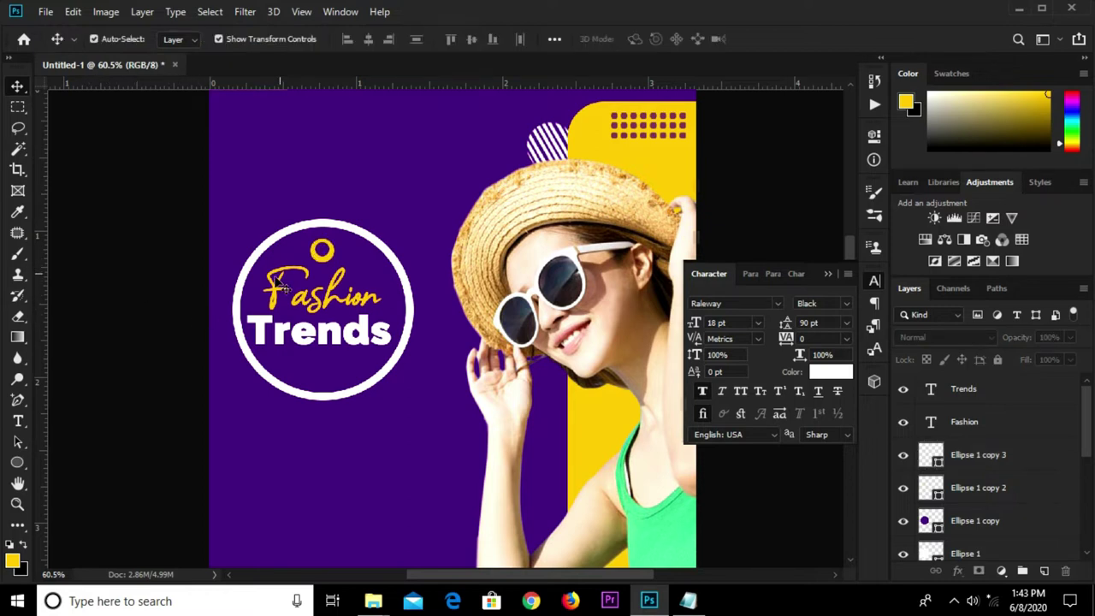
left_click(321, 250)
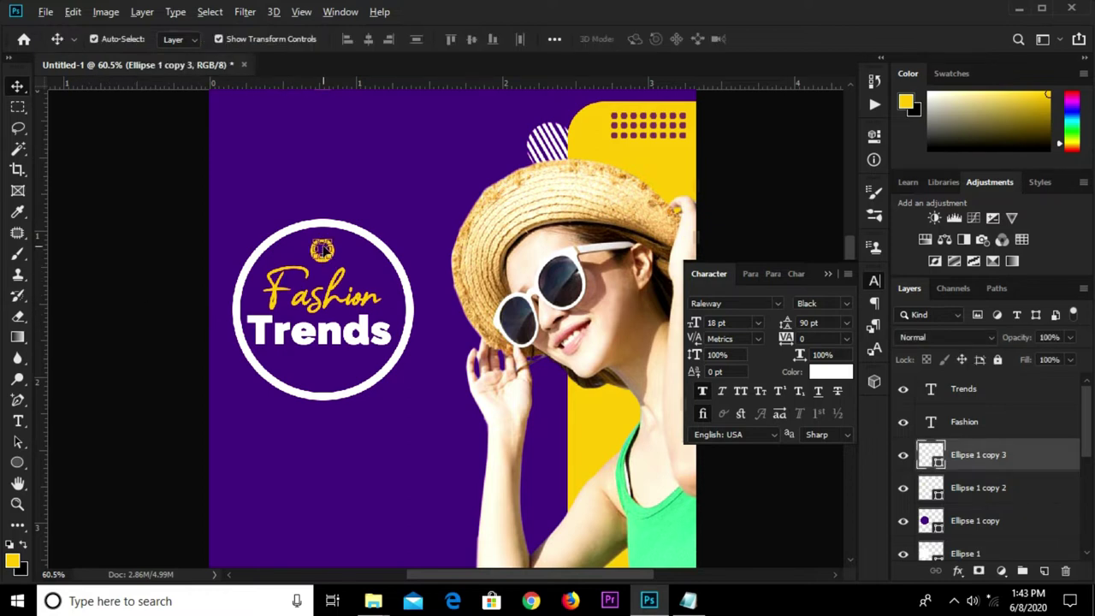
key("ctrl+t")
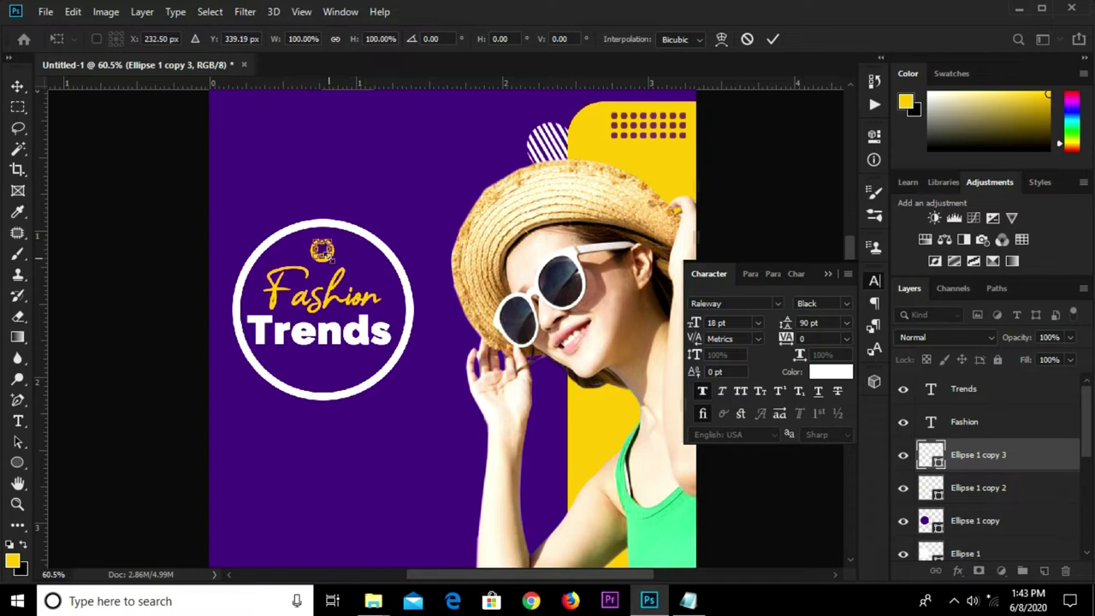
scroll(323, 254, "up", 2)
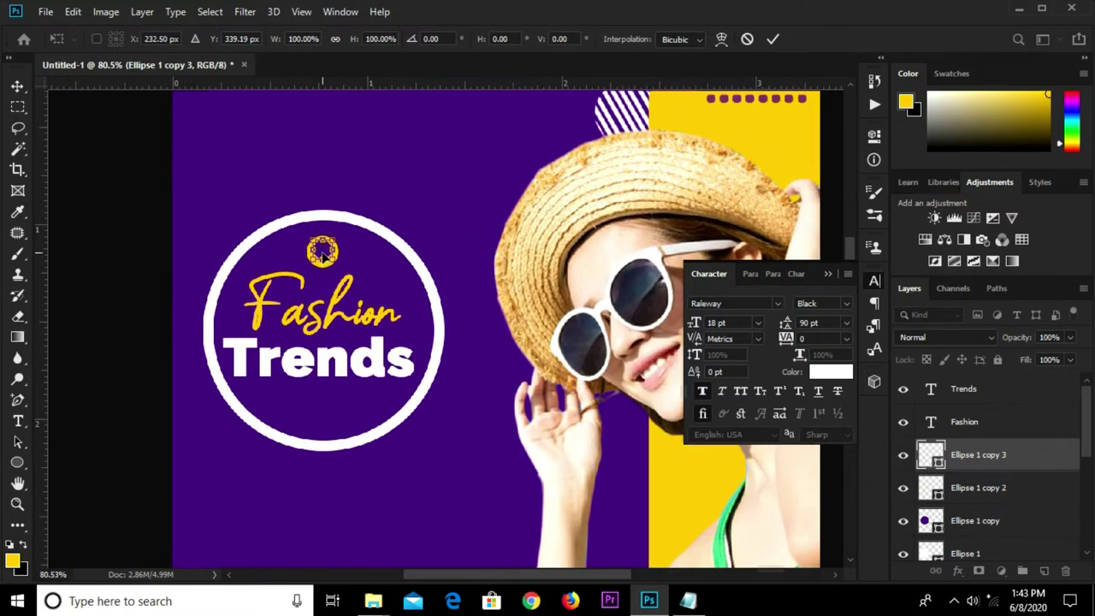
left_click(772, 40)
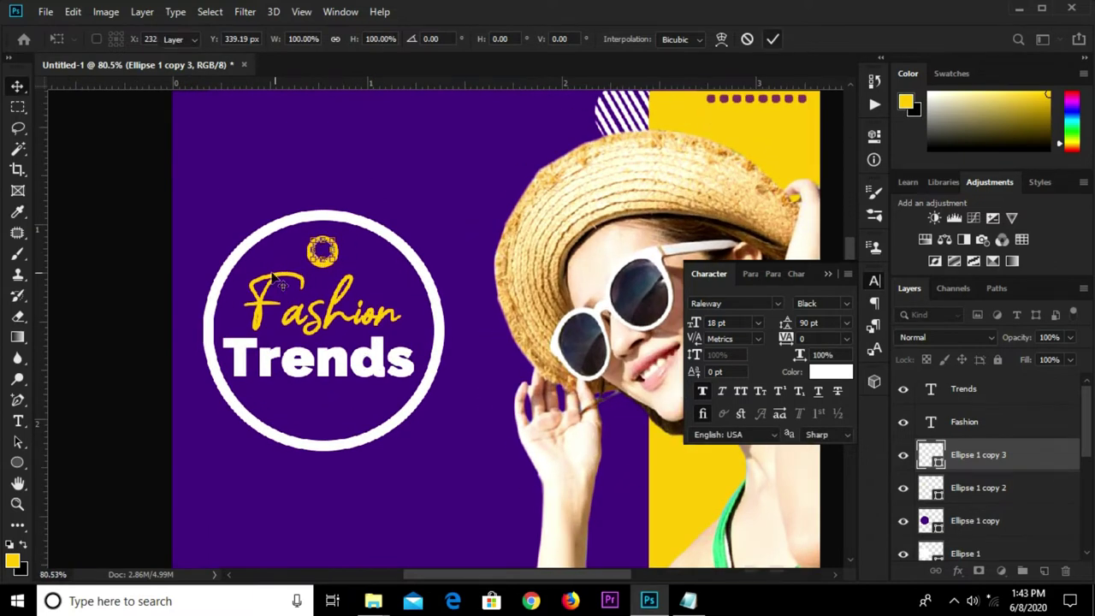
key("ctrl+j")
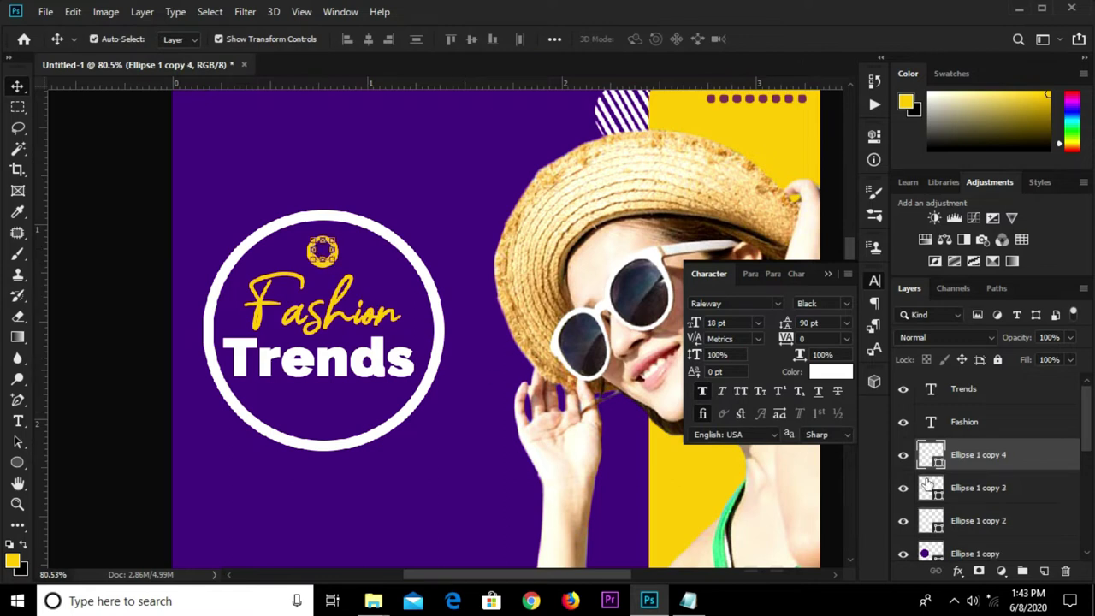
Move the ornament copy below Trends as an unfilled ring with a 3 px white outline
left_click_drag(323, 250, 357, 406)
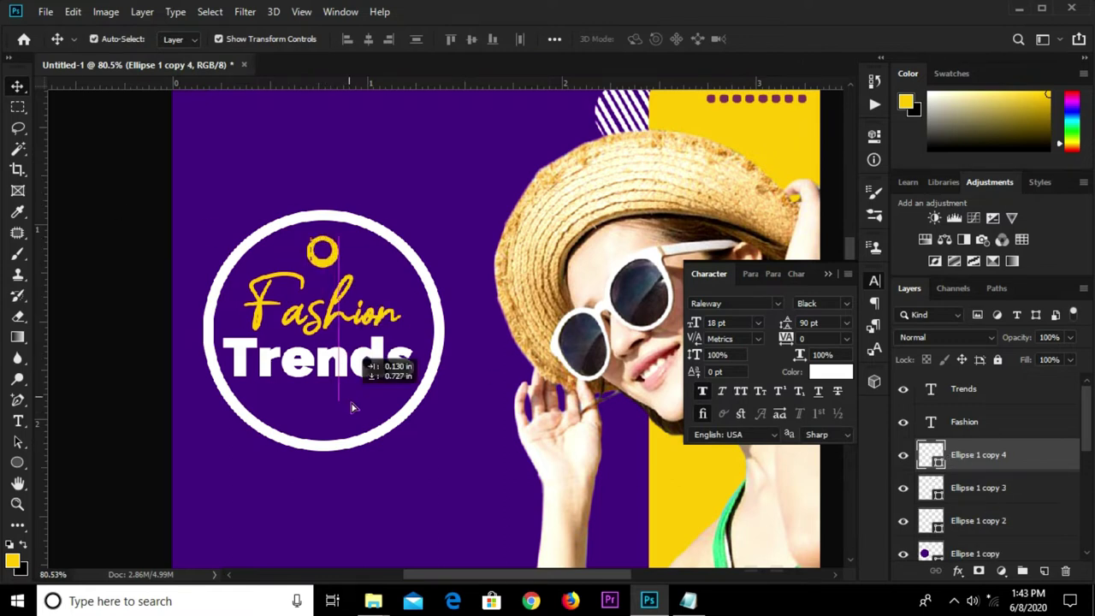
left_click(16, 462)
left_click(180, 39)
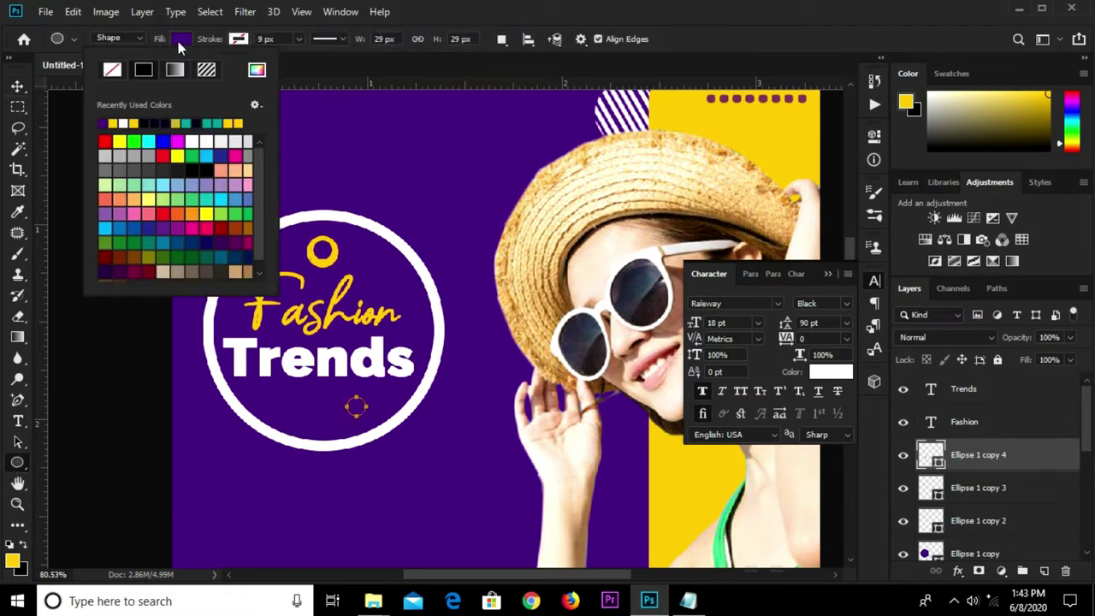
left_click(126, 123)
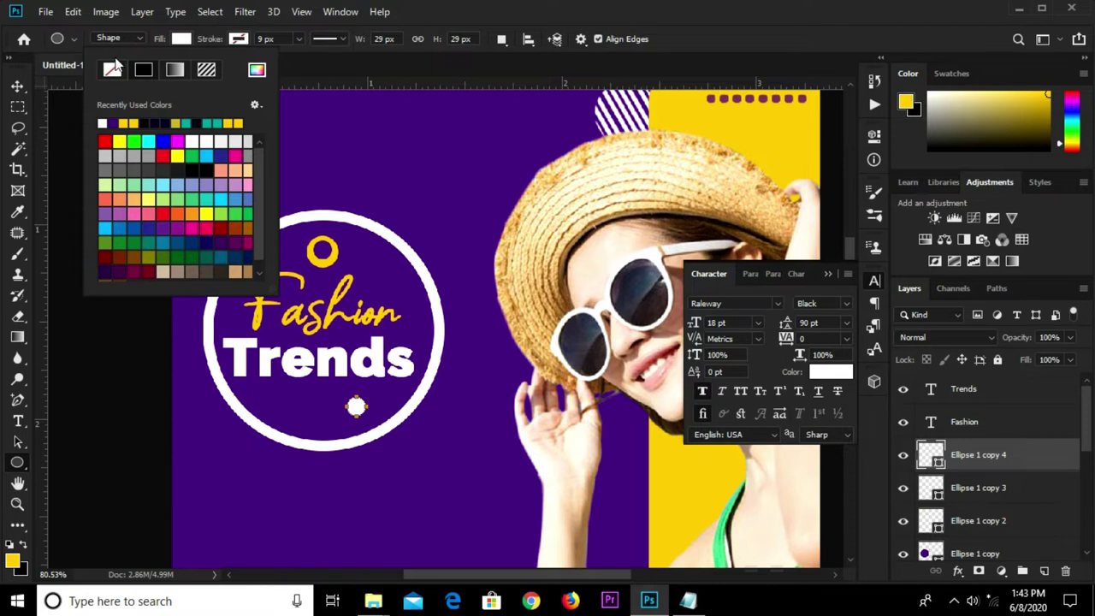
left_click(112, 70)
left_click(238, 38)
left_click(159, 124)
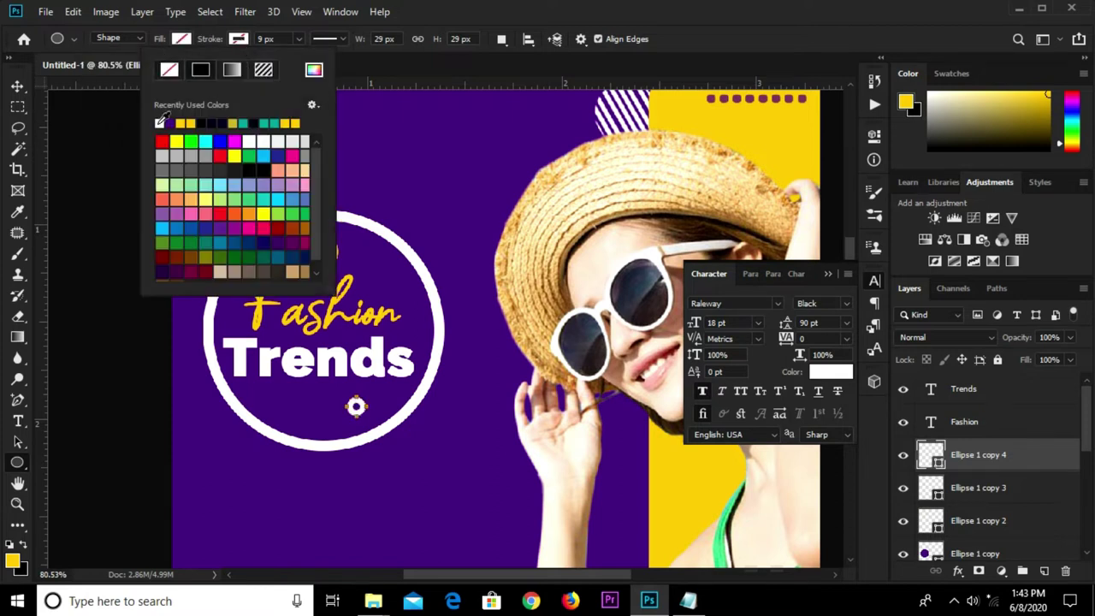
left_click(280, 41)
type("3")
key("Return")
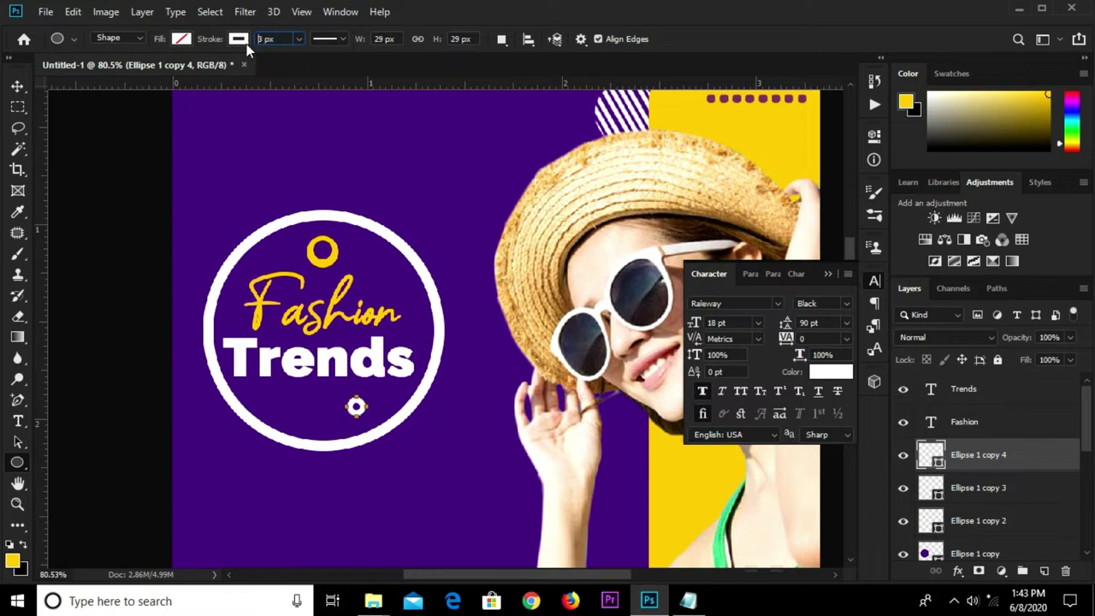
left_click(17, 86)
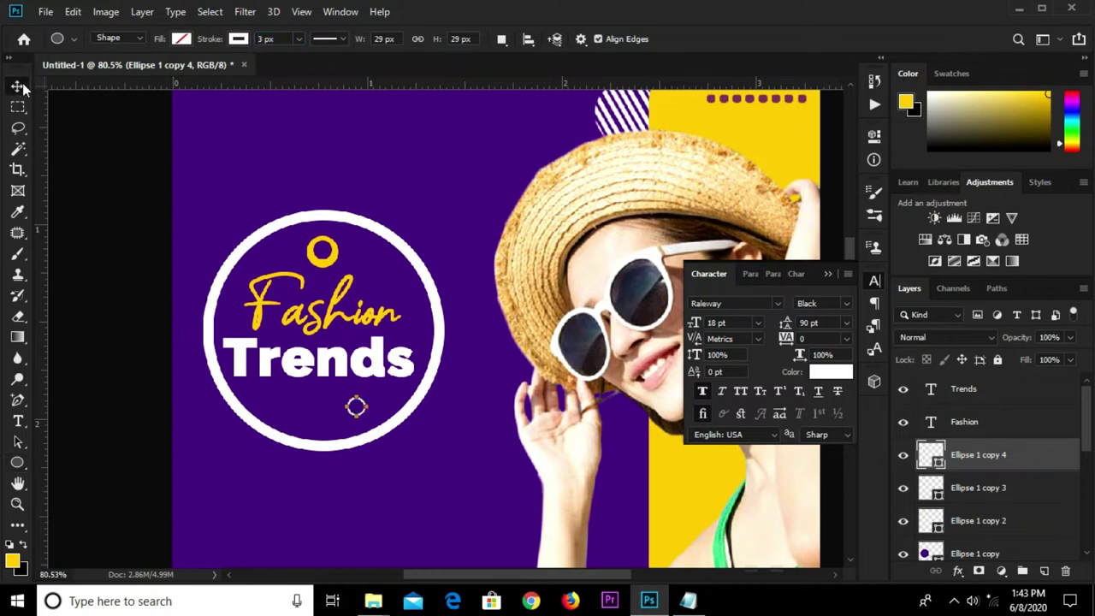
left_click(96, 256)
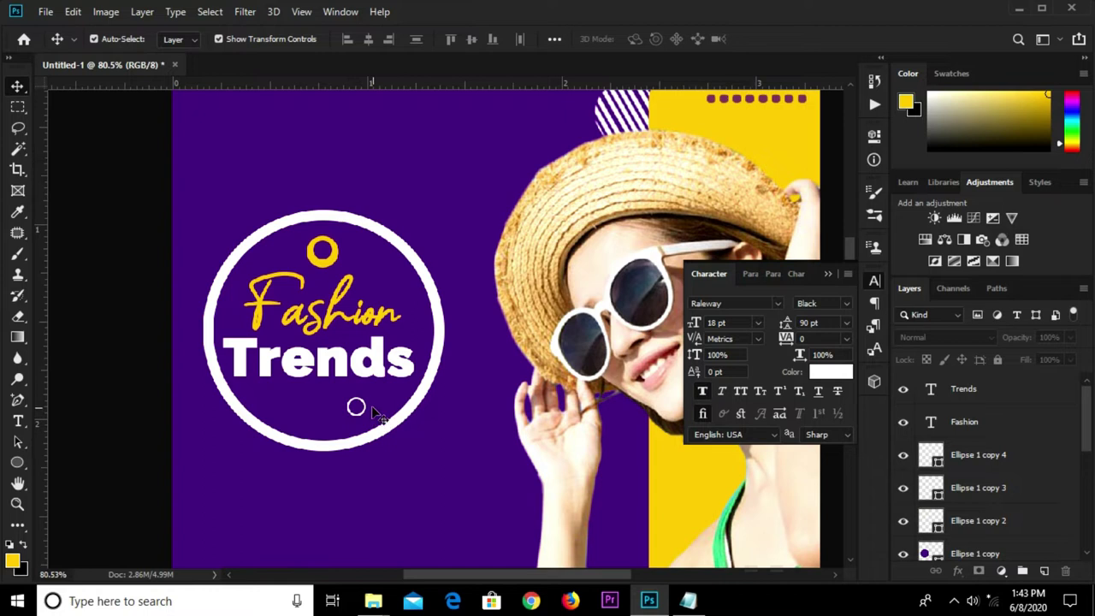
Duplicate the small ring, nudge it right and up, and fill it solid white
left_click(363, 408)
left_click_drag(362, 410, 359, 408)
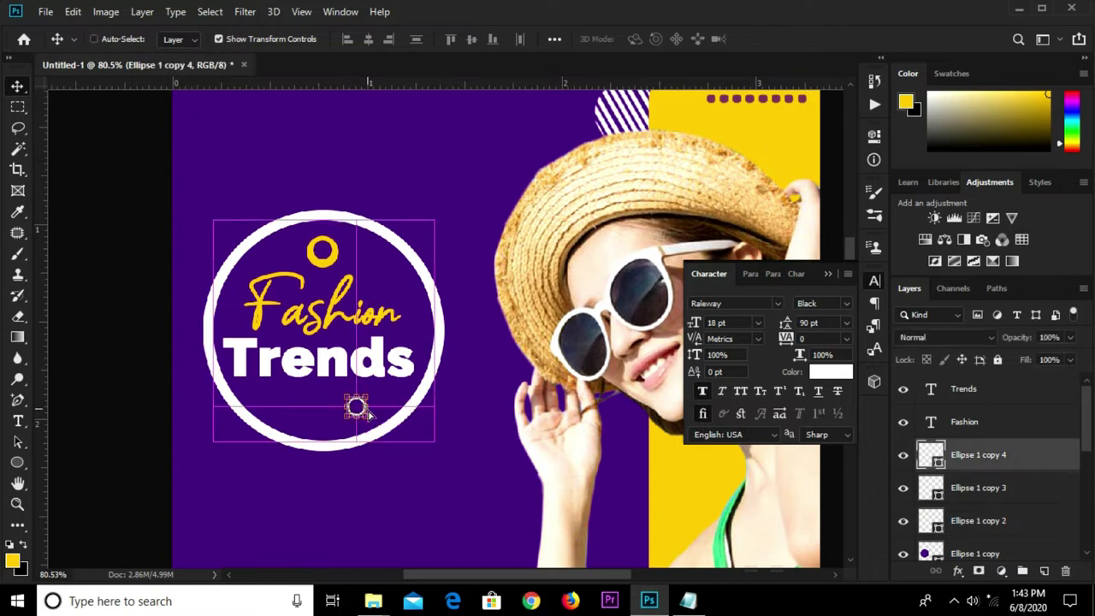
key("Right")
key("Right")
key("Right")
key("Right")
key("Right")
key("Right")
key("Right")
key("Right")
key("Right")
key("Up")
key("Up")
key("Up")
key("Up")
key("Up")
key("Up")
key("Up")
key("Up")
left_click(17, 463)
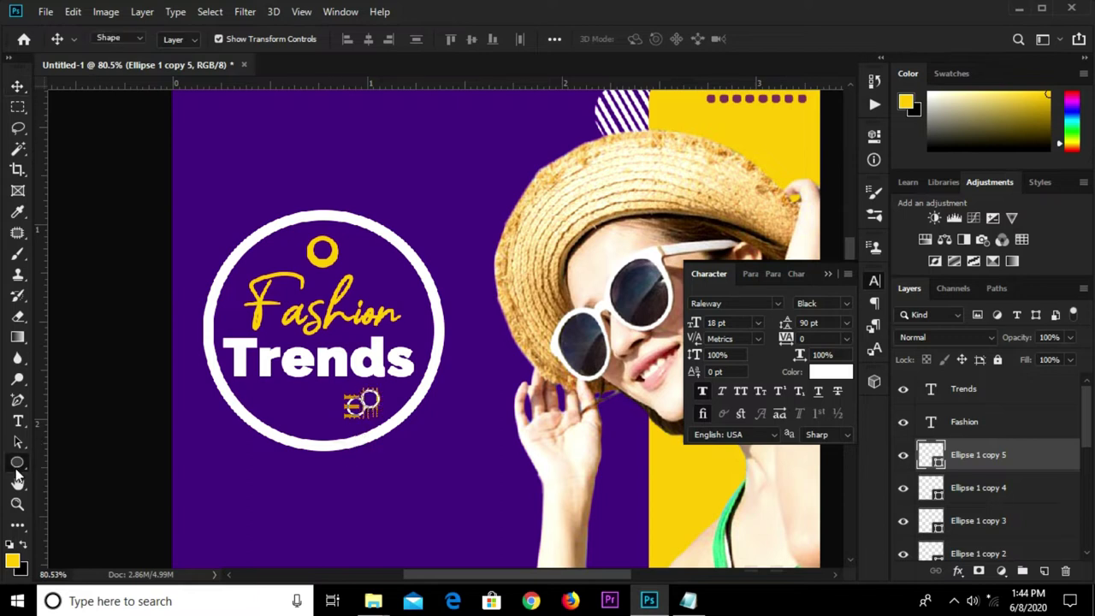
left_click(179, 39)
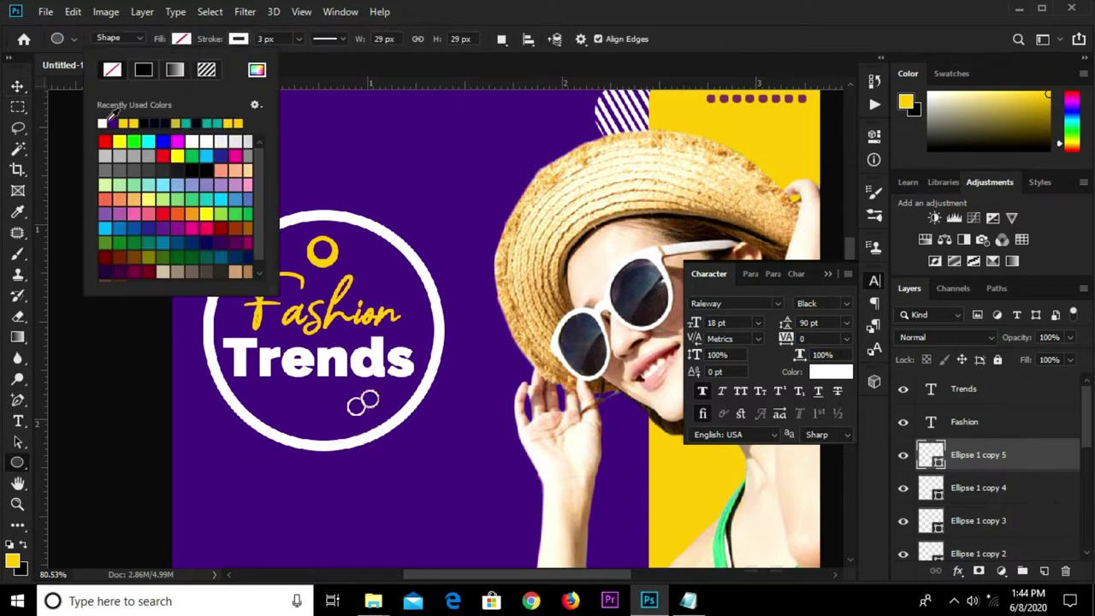
left_click(18, 86)
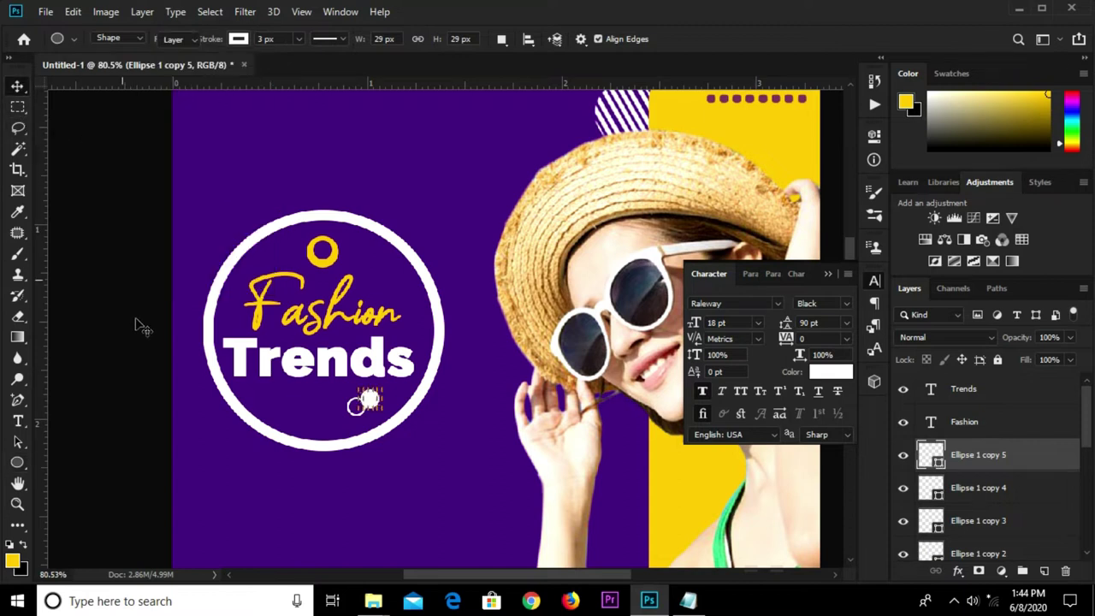
left_click(145, 361)
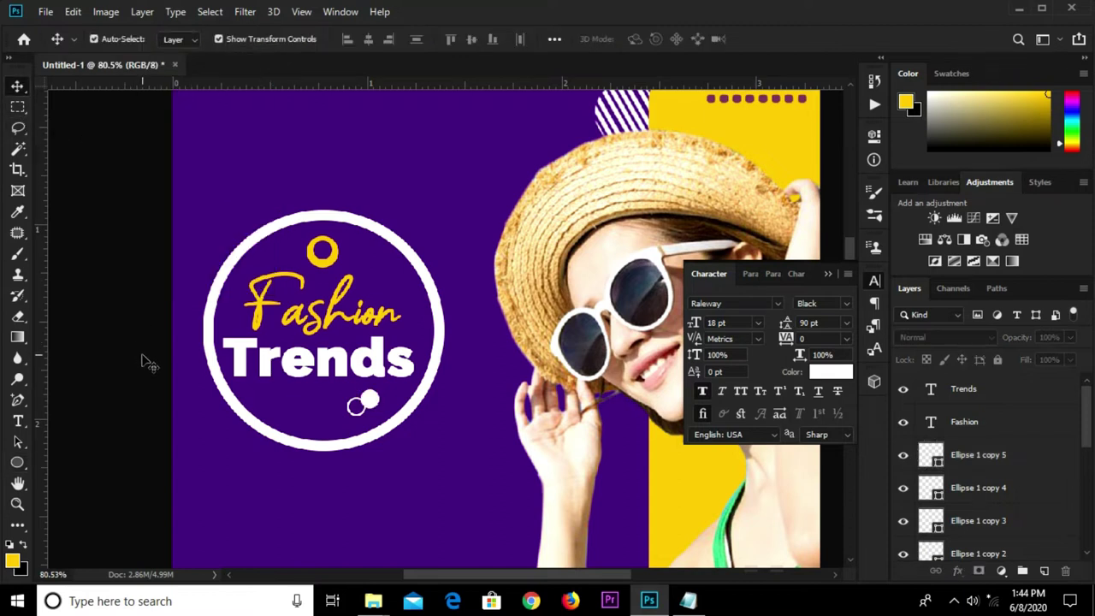
left_click(12, 463)
Draw a solid white triangle custom shape just below the ring
right_click(17, 462)
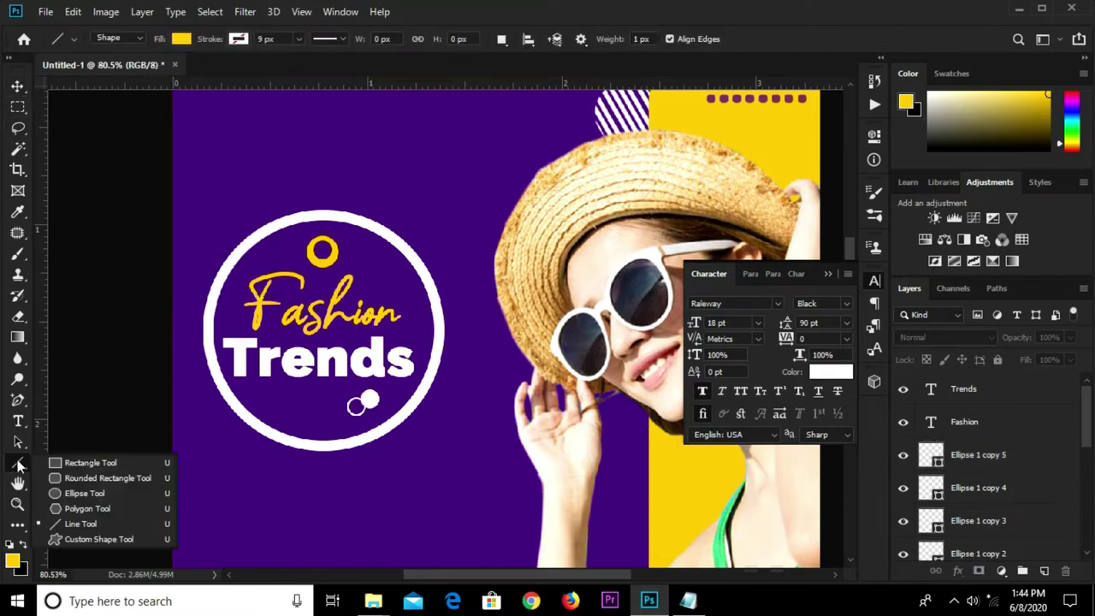
left_click(84, 539)
left_click(641, 41)
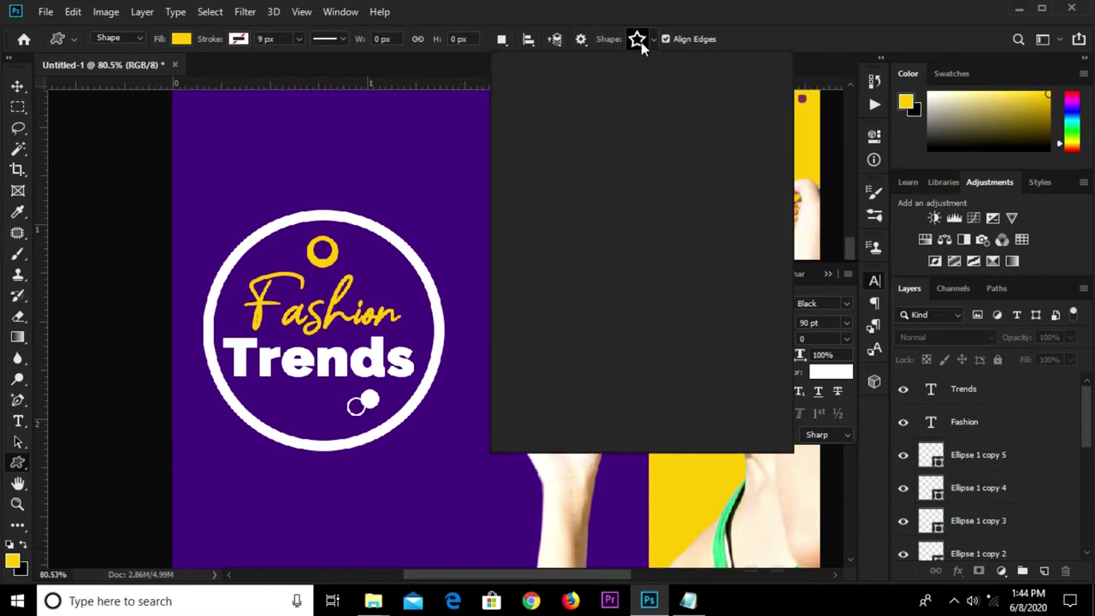
left_click_drag(751, 182, 758, 308)
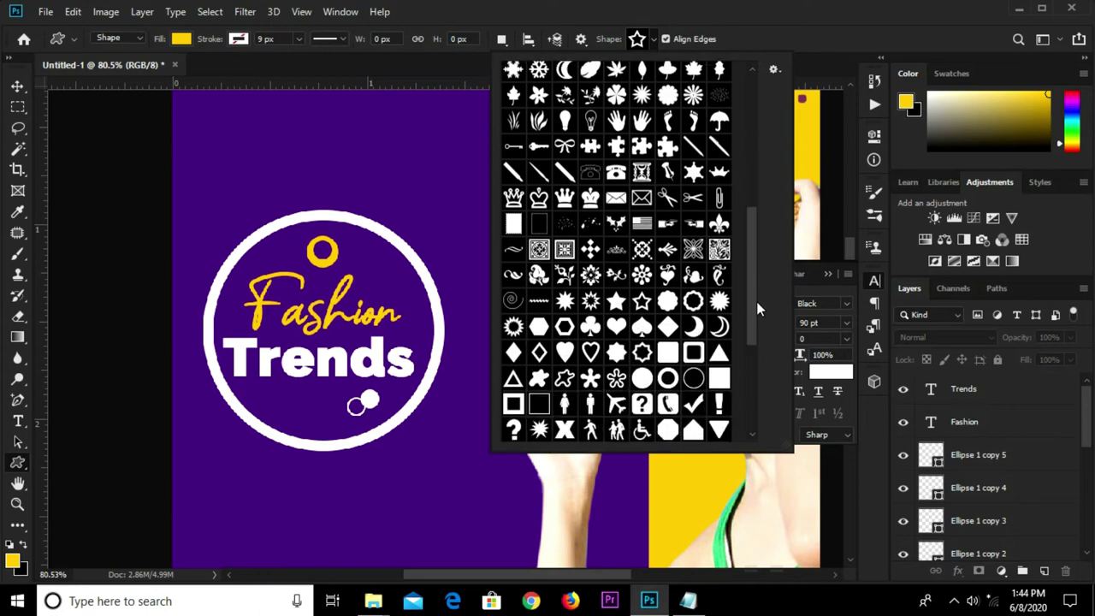
left_click(720, 355)
left_click(738, 13)
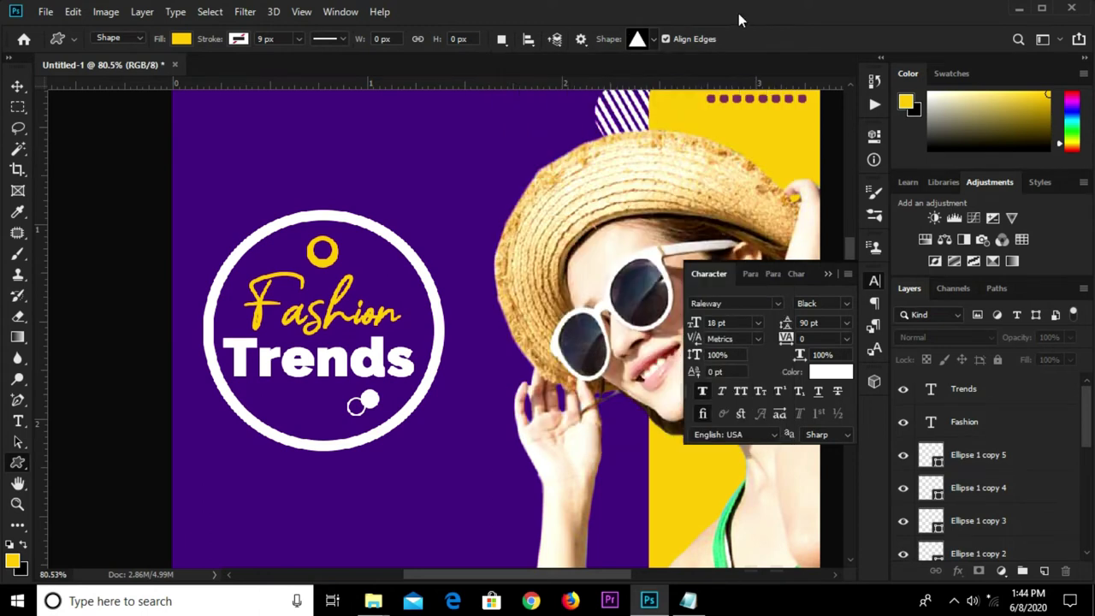
left_click_drag(427, 435, 451, 472)
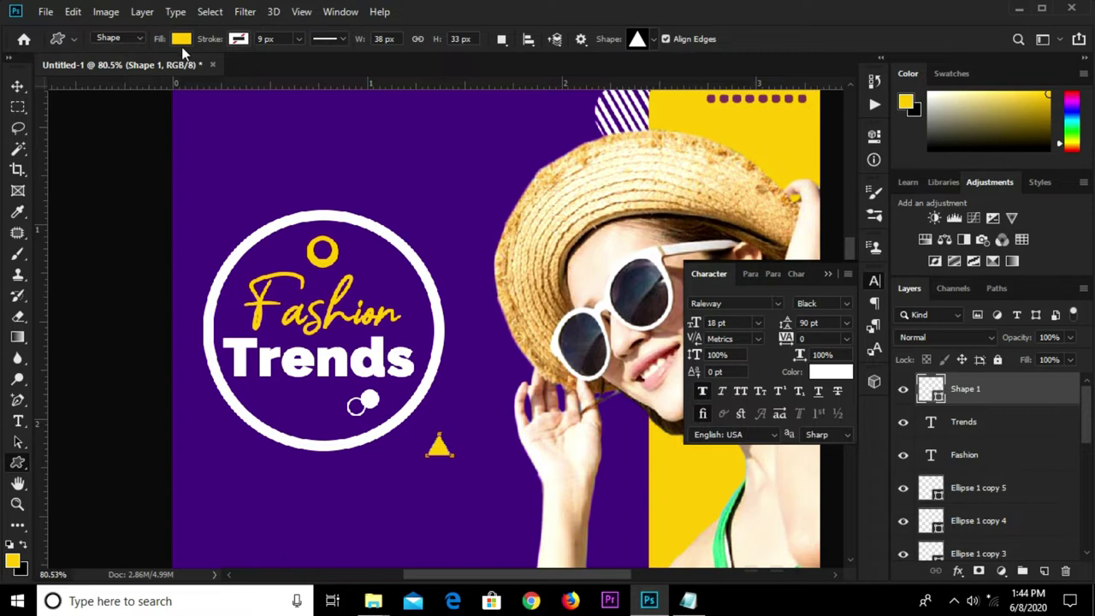
left_click(181, 40)
left_click(103, 122)
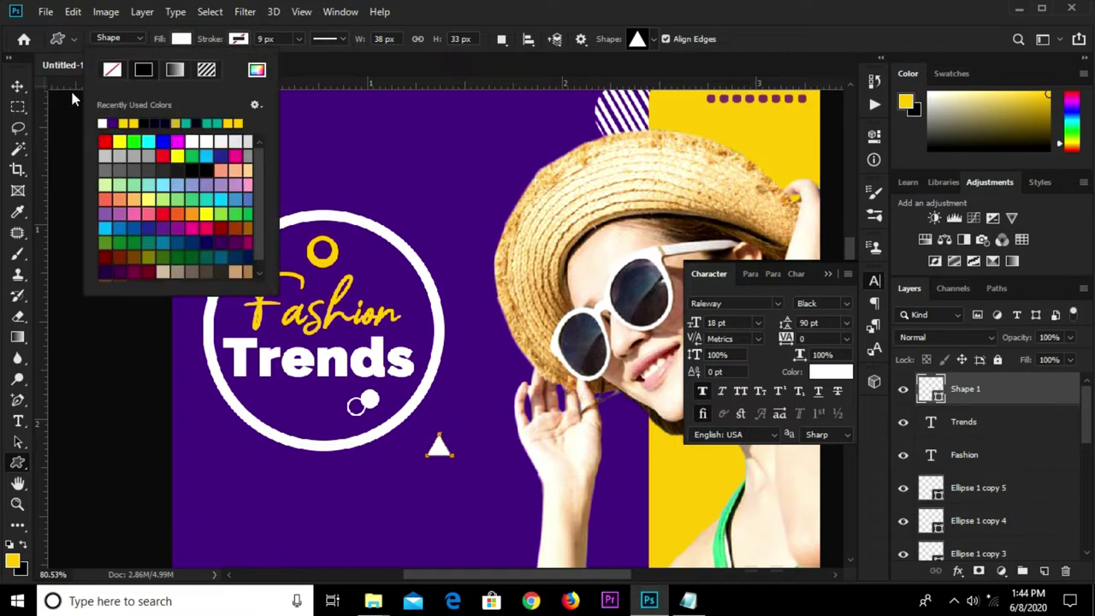
left_click(15, 88)
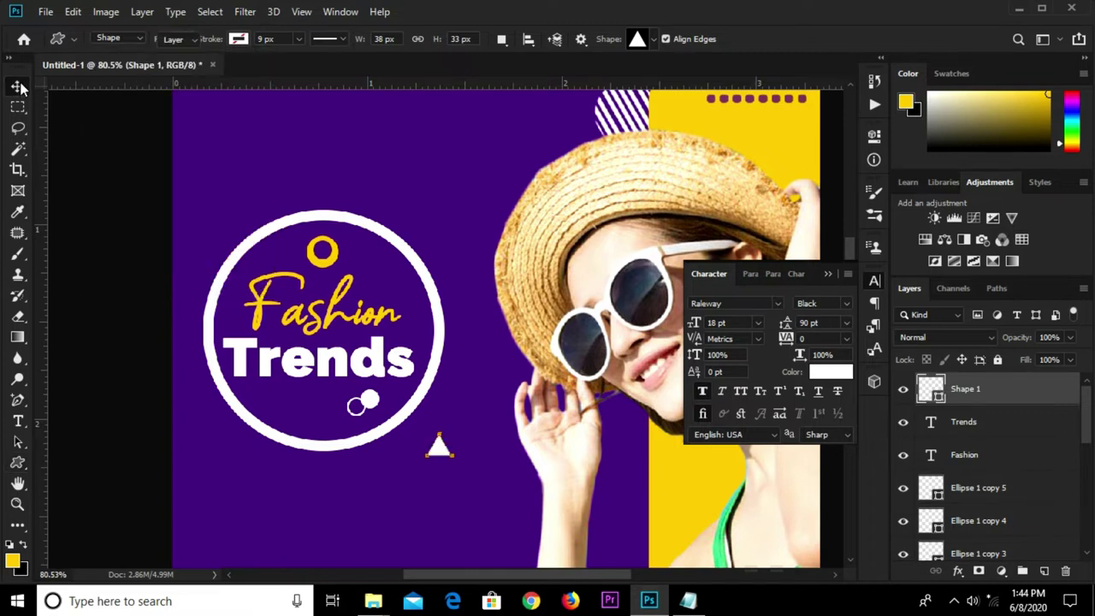
Choose the outlined triangle from the custom shape library
left_click(18, 463)
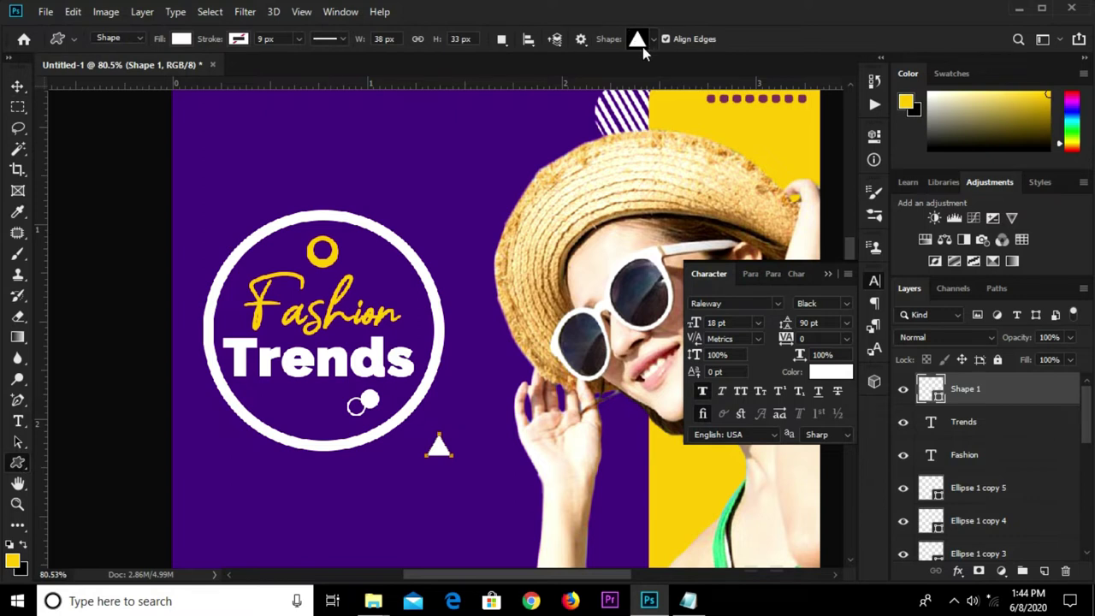
left_click(642, 47)
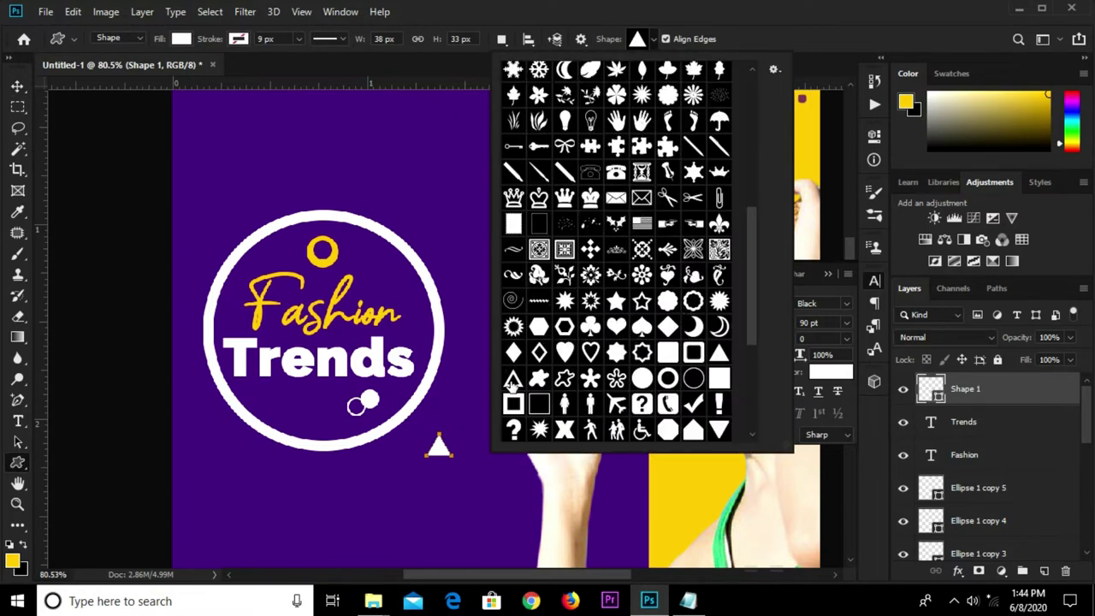
left_click(782, 17)
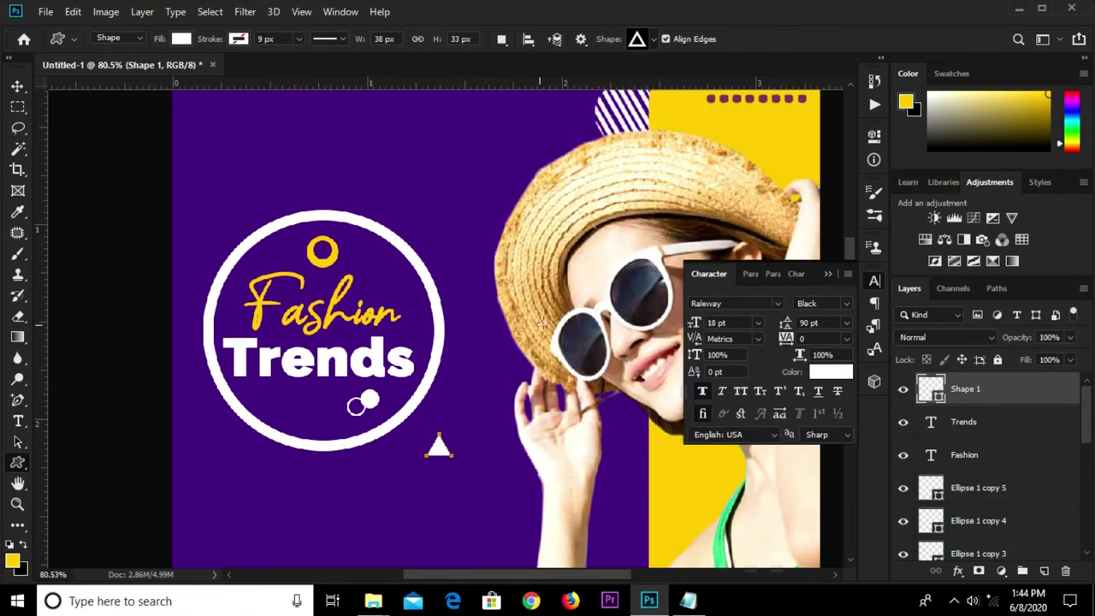
Draw an outlined triangle under the white one, resize it, and nudge it up
left_click(438, 449)
key("Escape")
left_click_drag(432, 466, 444, 494)
left_click_drag(457, 511, 453, 508)
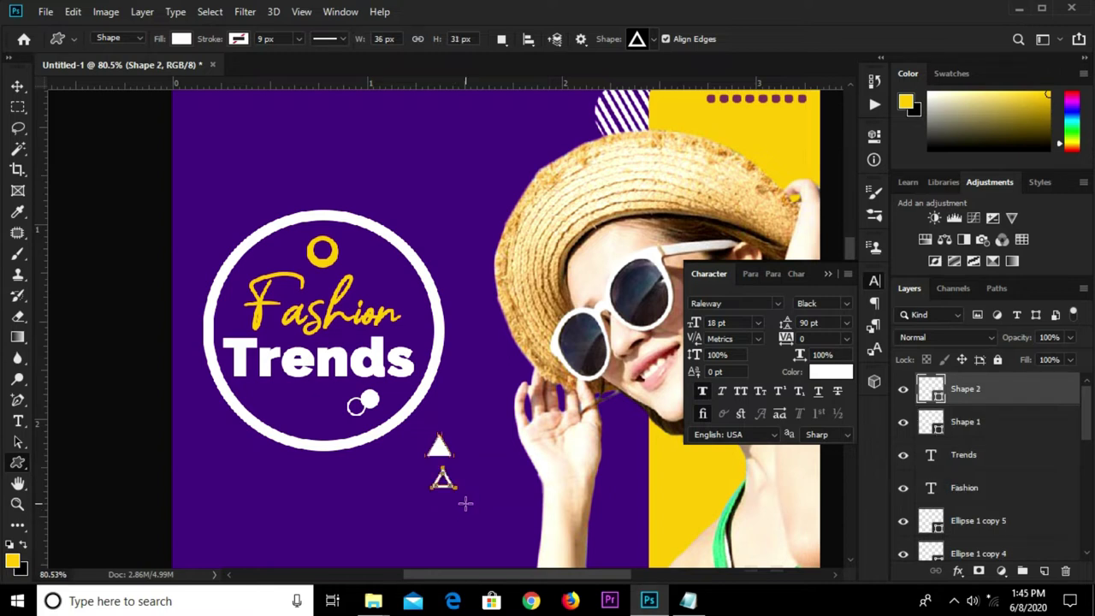
key("v")
scroll(453, 479, "up", 1)
scroll(453, 479, "up", 1)
left_click_drag(455, 464, 440, 470)
scroll(441, 471, "down", 1)
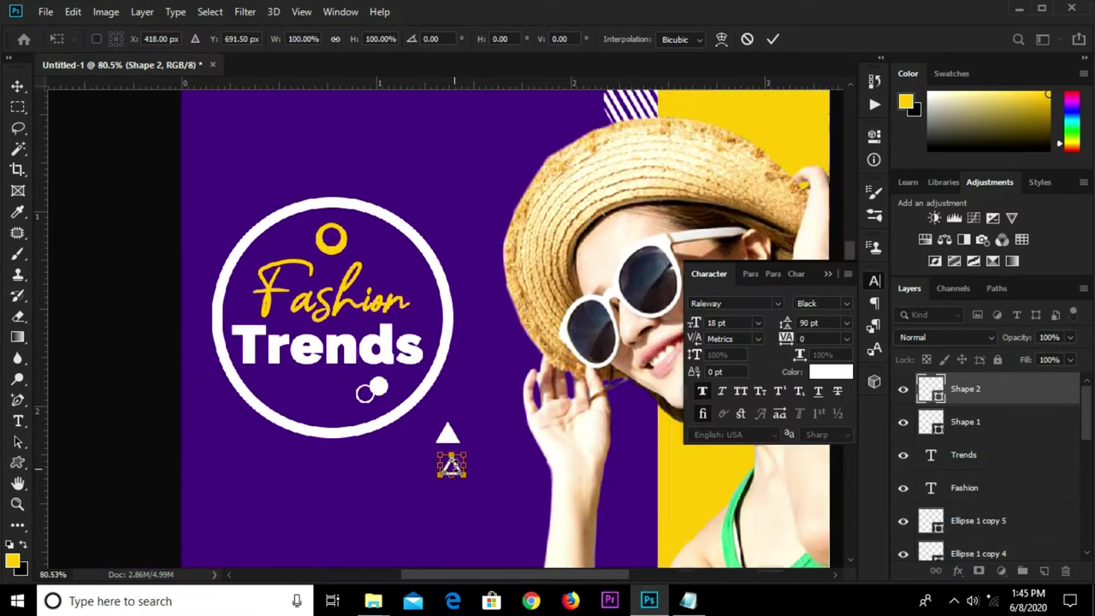
key("Return")
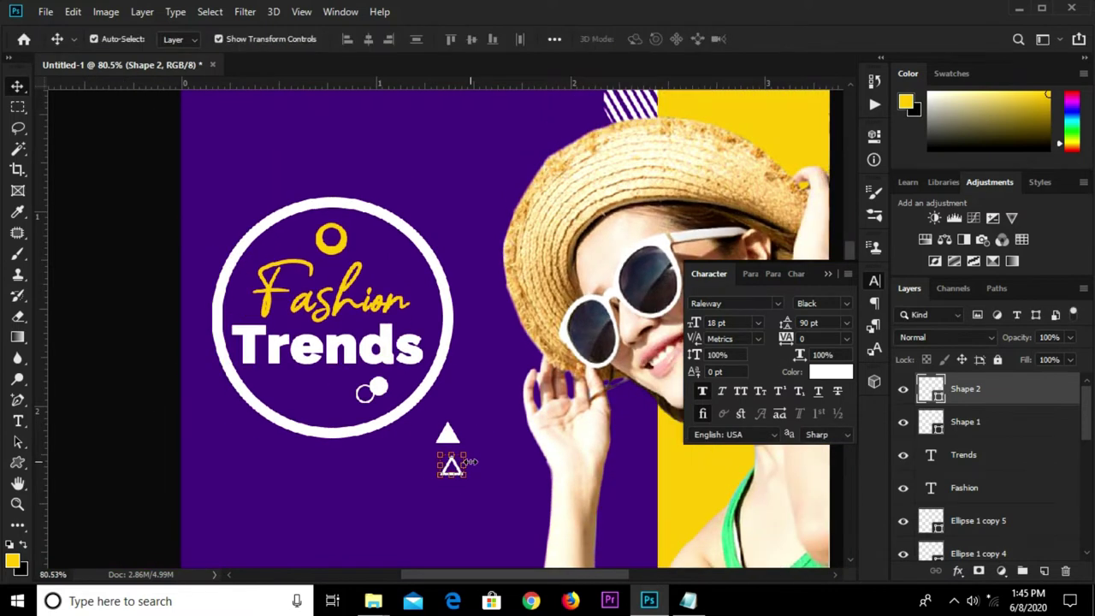
key("Up")
key("Up")
key("Up")
key("Up")
key("Up")
key("Up")
key("Up")
key("Up")
key("Up")
Group both triangles and shrink the group to 71.87%, rotated inside the ring above Fashion
left_click(162, 432)
left_click(447, 442)
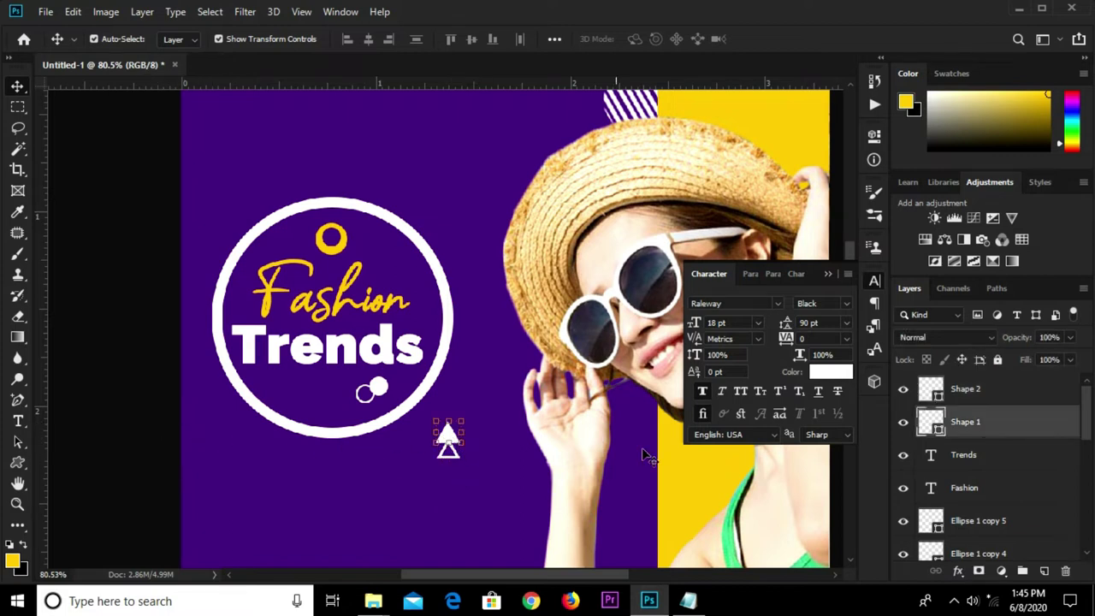
left_click(1005, 401, "ctrl")
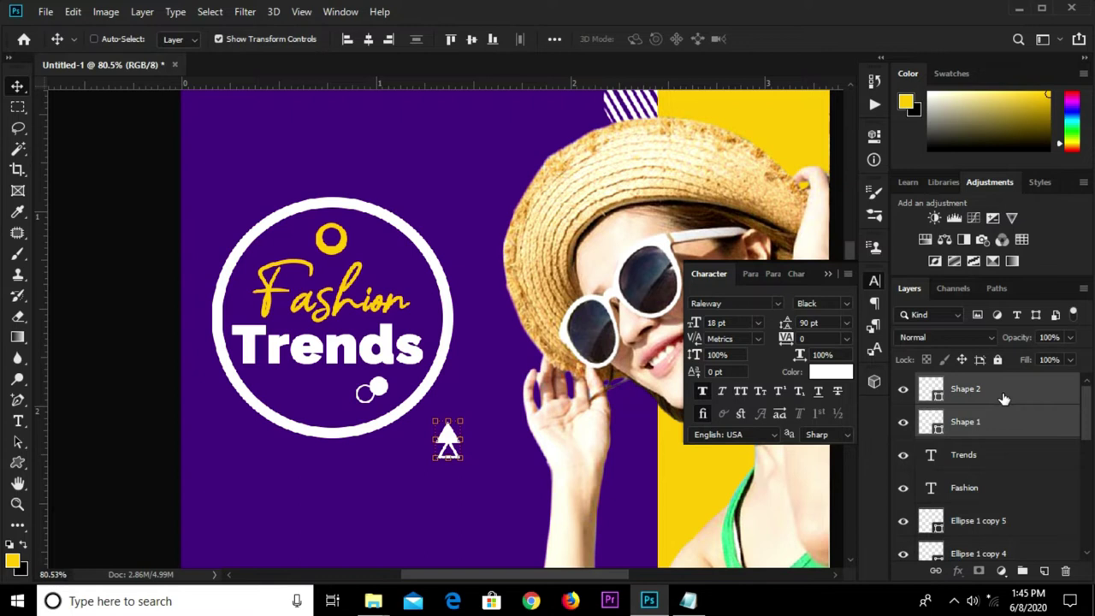
key("ctrl+g")
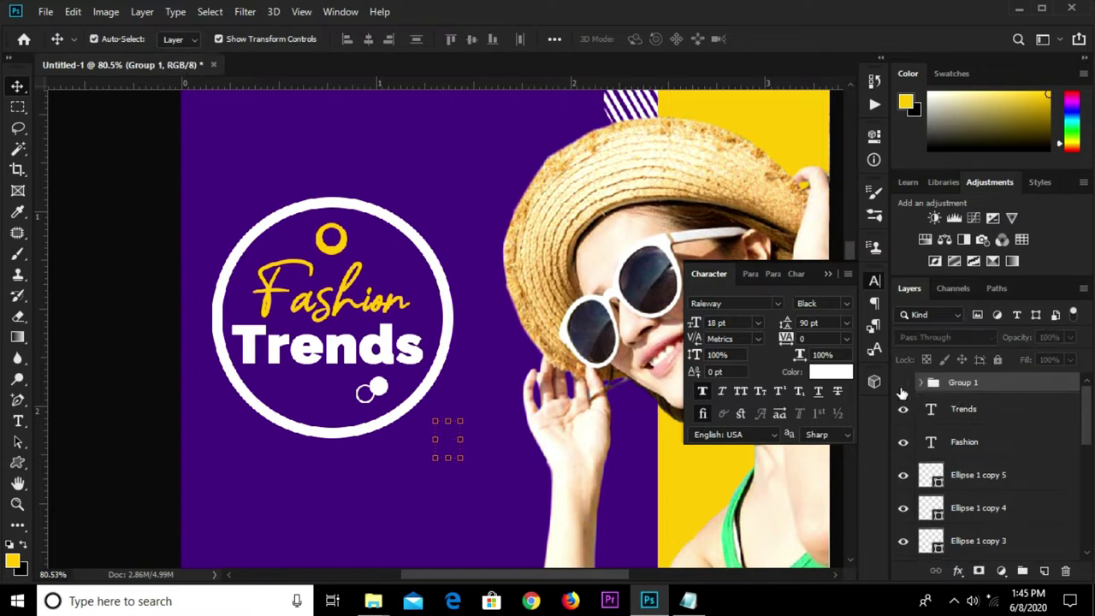
left_click(903, 383)
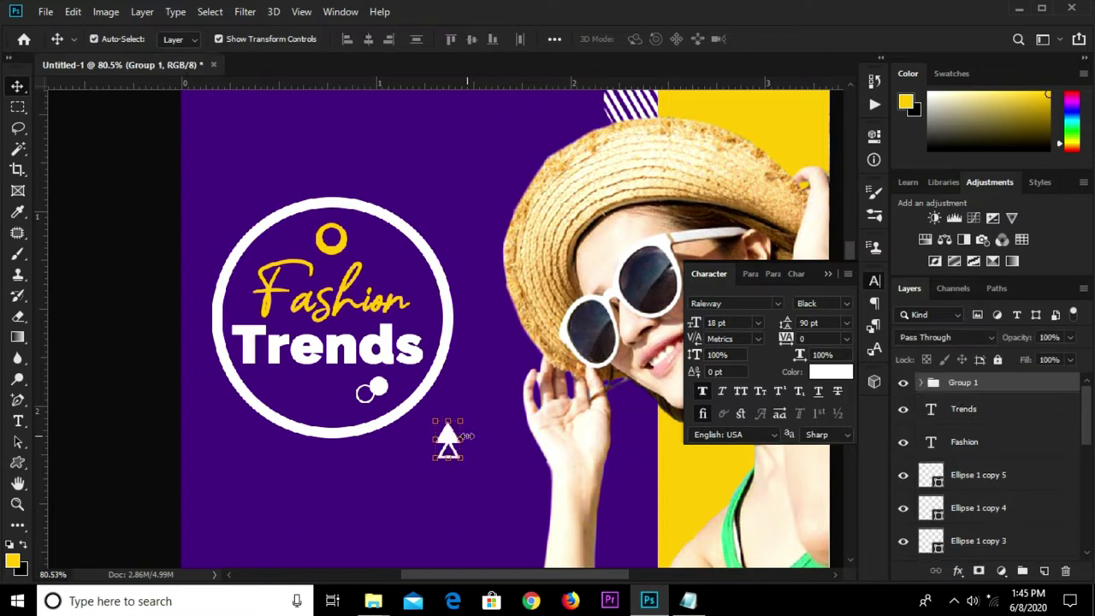
key("ctrl+t")
mouse_move(462, 419)
left_mouse_down()
mouse_move(456, 430)
mouse_move(379, 293)
mouse_move(403, 244)
mouse_move(387, 272)
mouse_move(420, 261)
mouse_move(394, 289)
mouse_move(402, 243)
left_mouse_up()
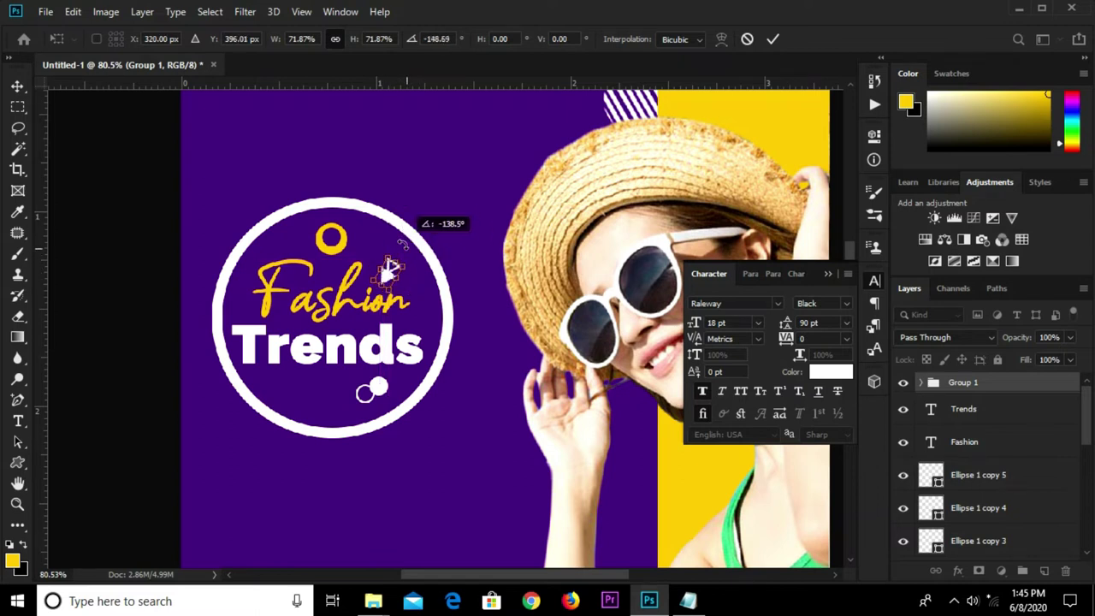
left_click(770, 39)
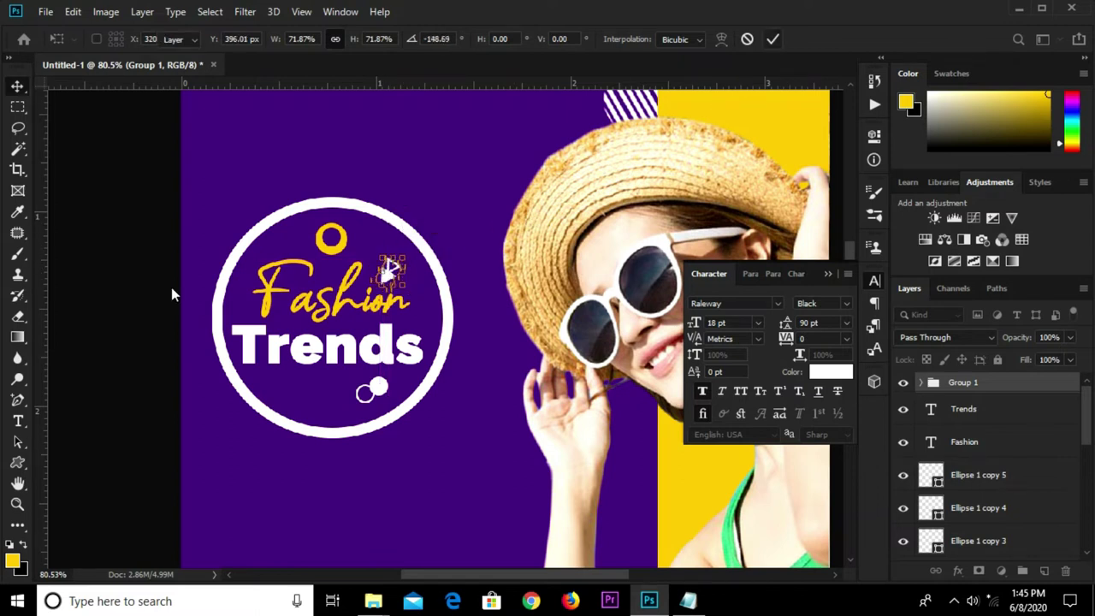
left_click(116, 306)
left_click(13, 465)
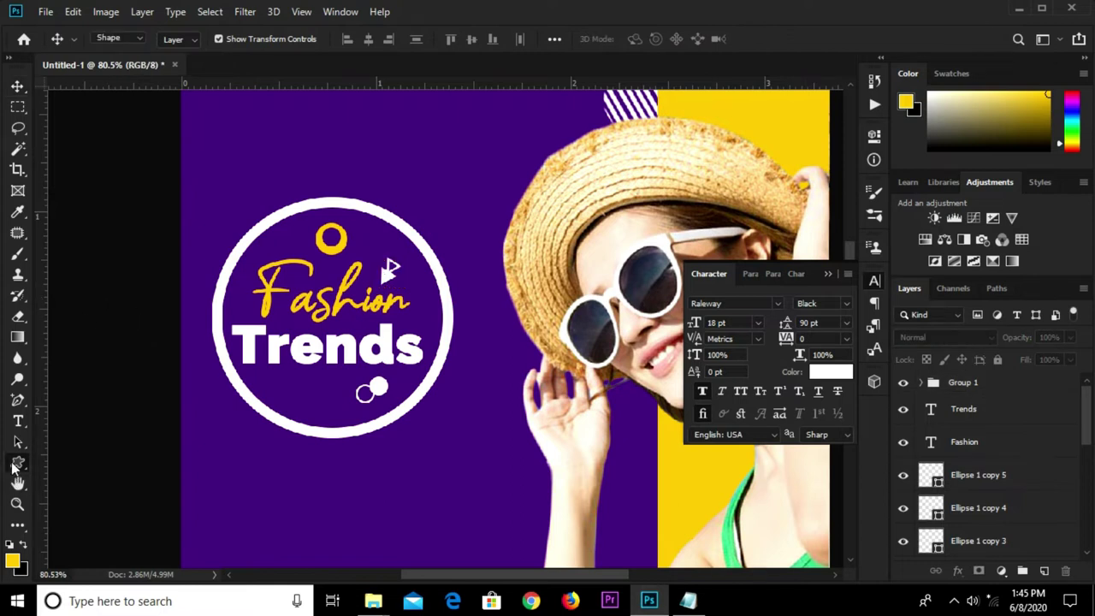
Draw a yellow rounded-corner bar above the ring
left_click(103, 462)
left_click_drag(249, 141, 587, 209)
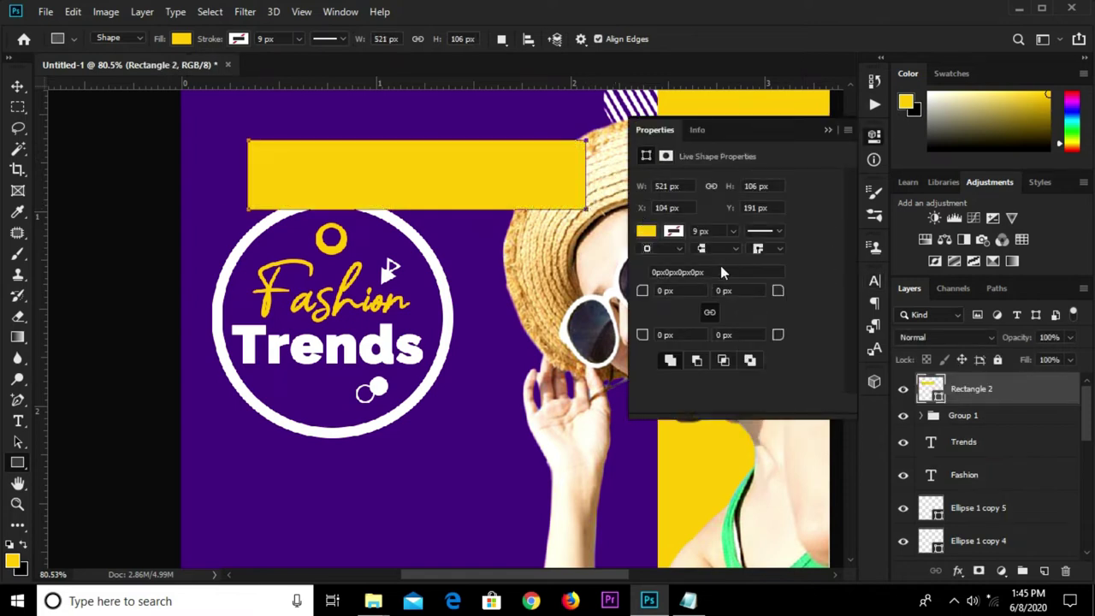
mouse_move(777, 290)
left_mouse_down()
mouse_move(866, 293)
mouse_move(813, 300)
left_mouse_up()
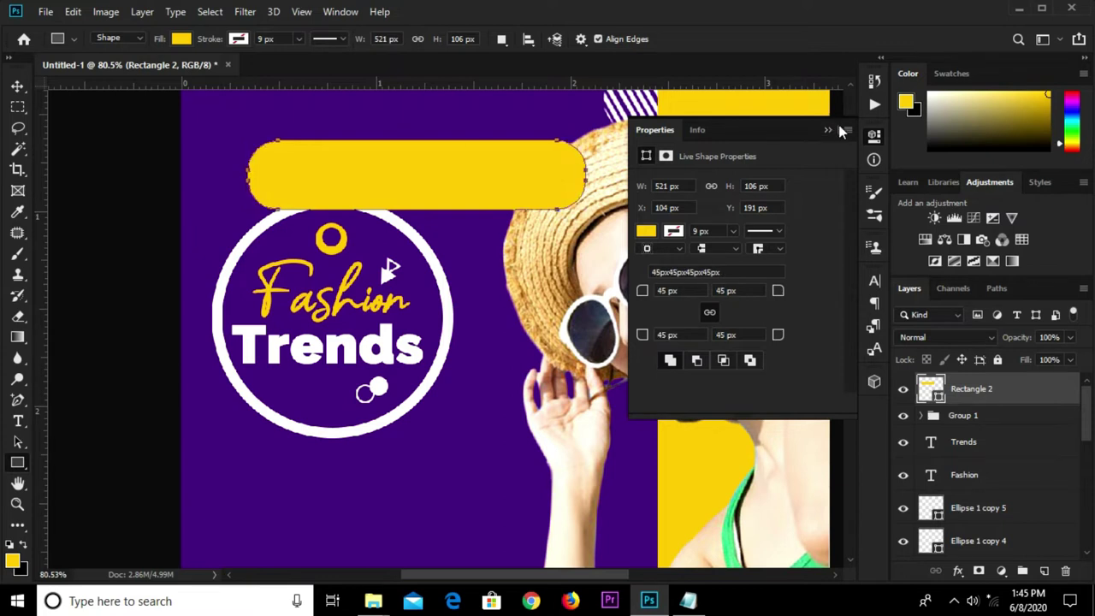
left_click(827, 129)
Shorten the yellow bar, rotate it diagonally, and position it across the ring
key("v")
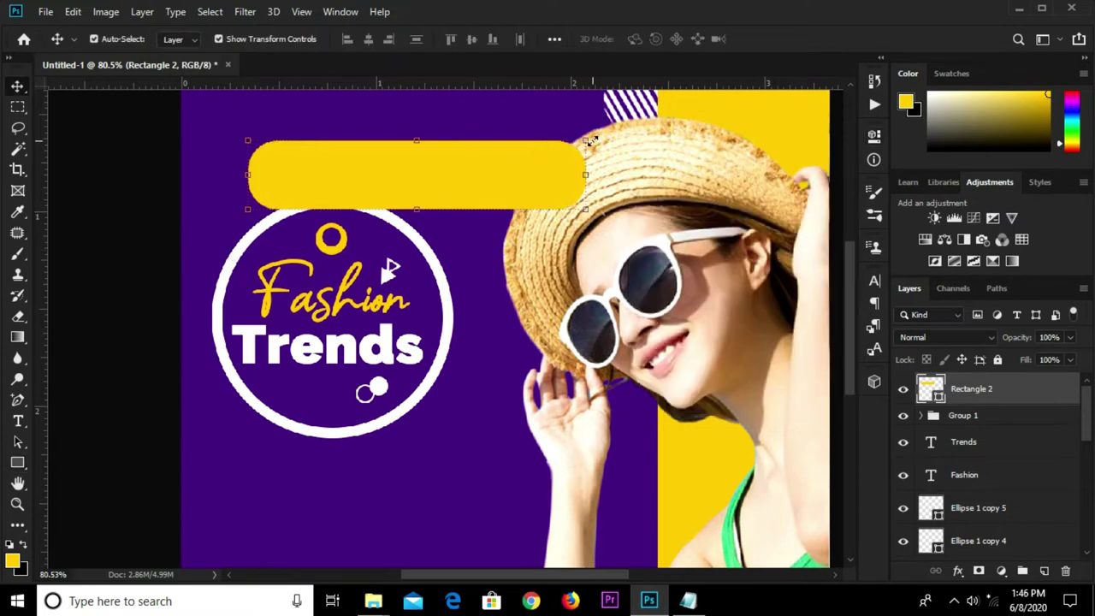
left_click_drag(590, 139, 565, 146)
left_click(772, 38)
left_click_drag(573, 179, 451, 114)
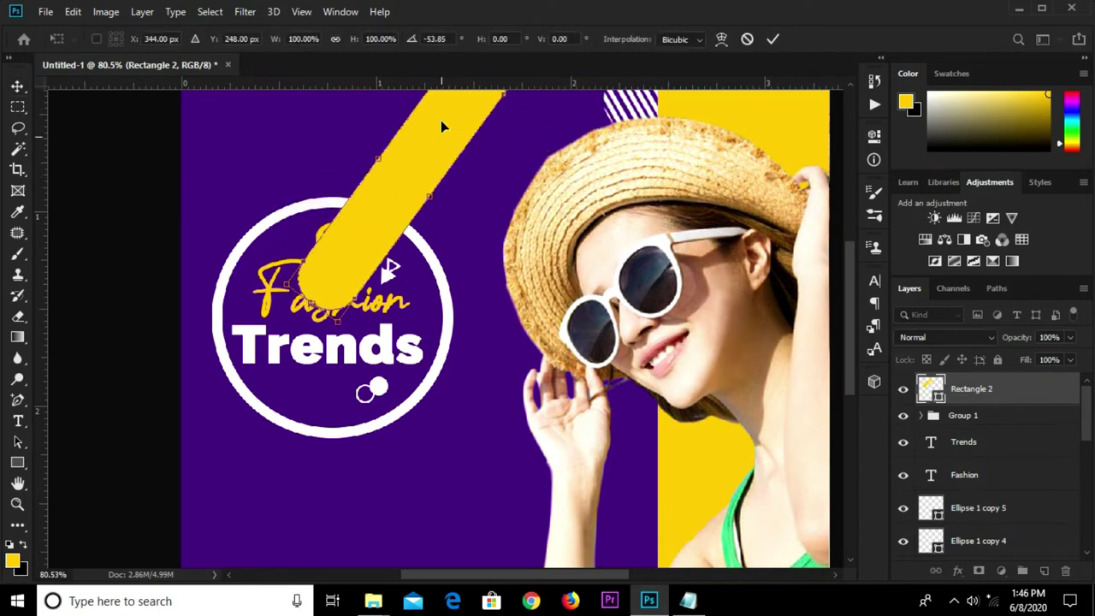
left_click_drag(440, 120, 405, 201)
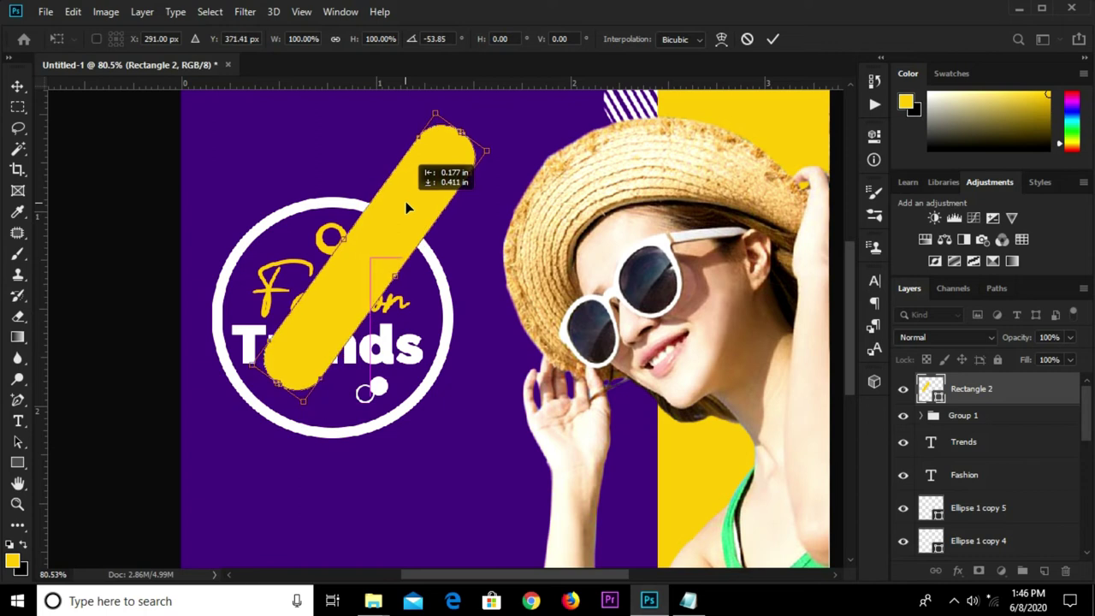
left_click_drag(405, 201, 428, 200)
left_click(775, 38)
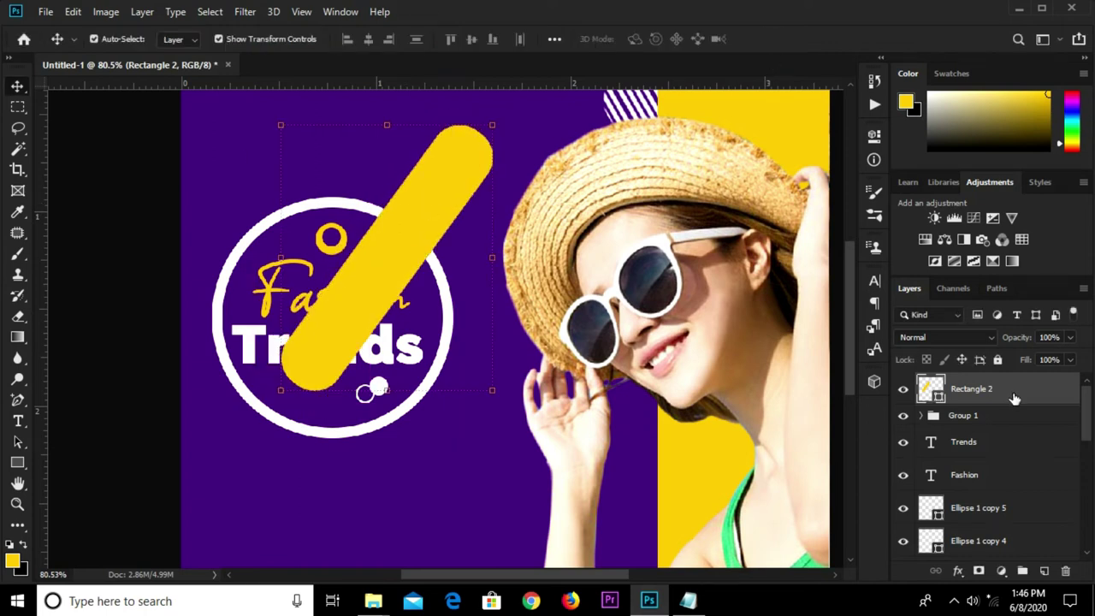
Shift the yellow bar left so only its end peeks out from behind the ring
scroll(1005, 402, "down", 2)
scroll(1005, 402, "down", 2)
scroll(969, 462, "down", 2)
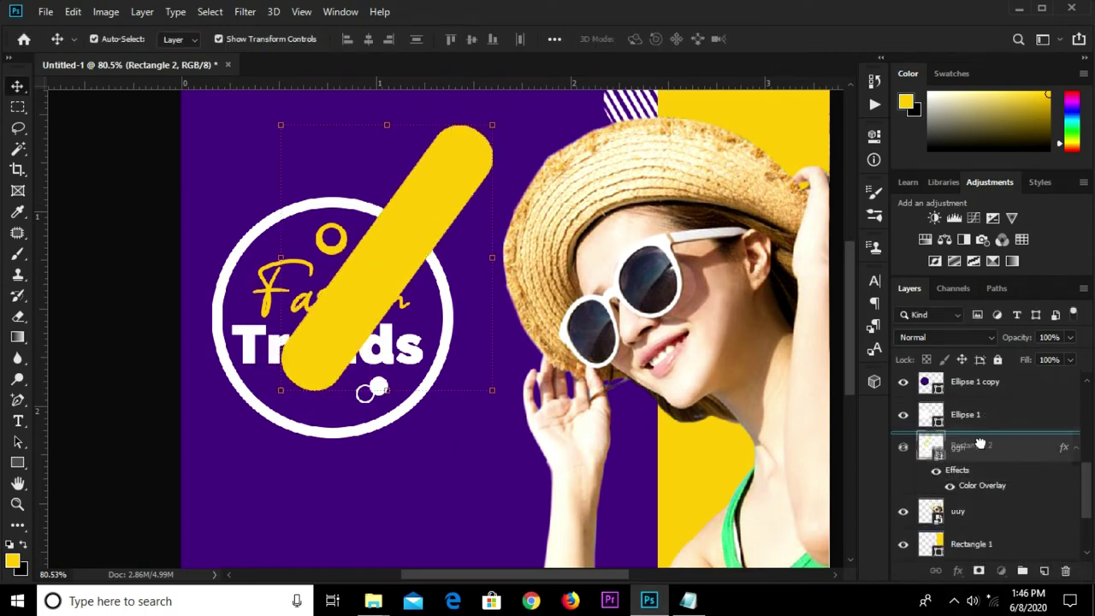
scroll(969, 475, "down", 1)
scroll(969, 485, "down", 1)
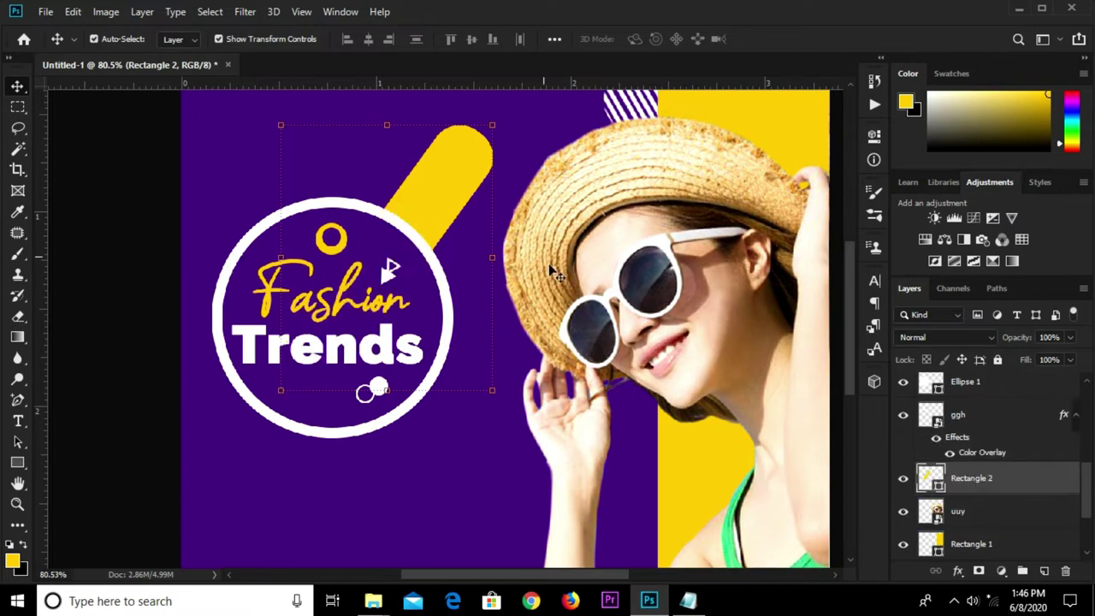
mouse_move(443, 210)
left_mouse_down()
mouse_move(409, 218)
mouse_move(413, 226)
left_mouse_up()
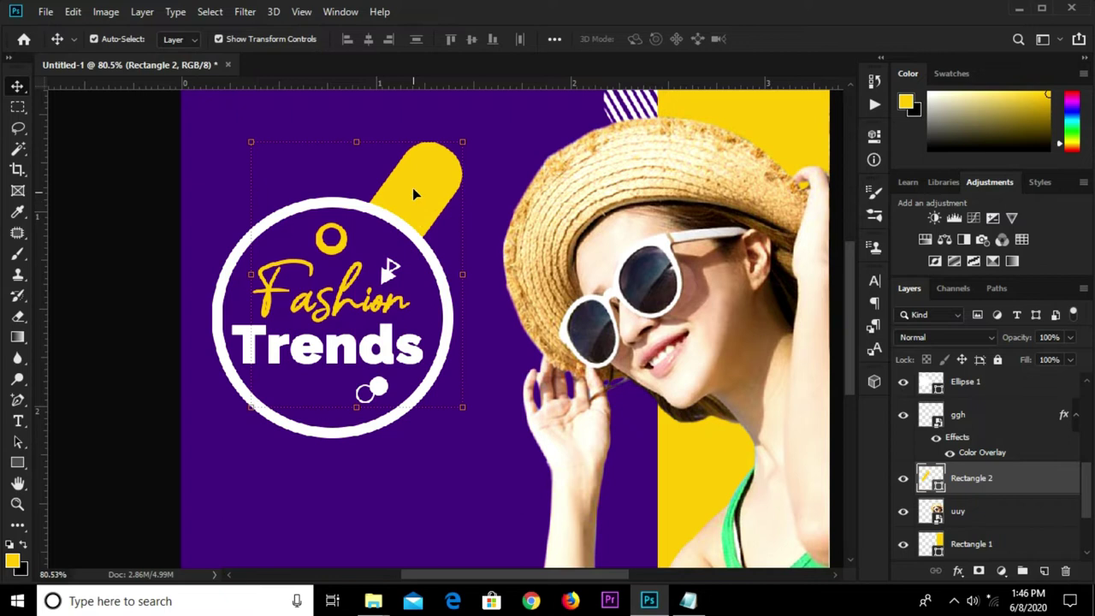
Review the post's text in Notepad and select the Trends text in the poster
left_click(687, 601)
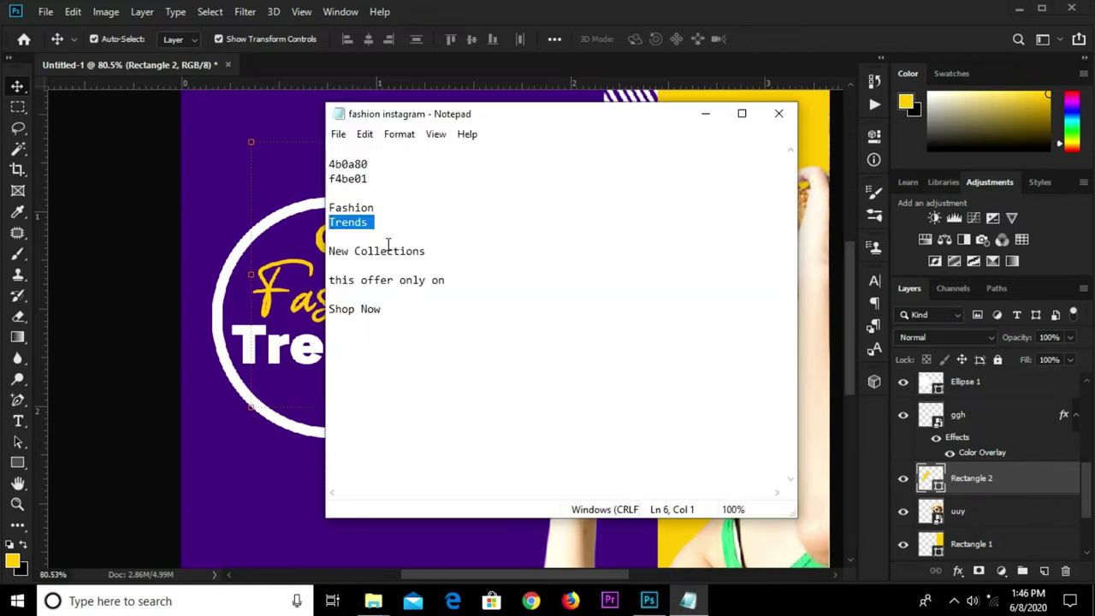
left_click(282, 176)
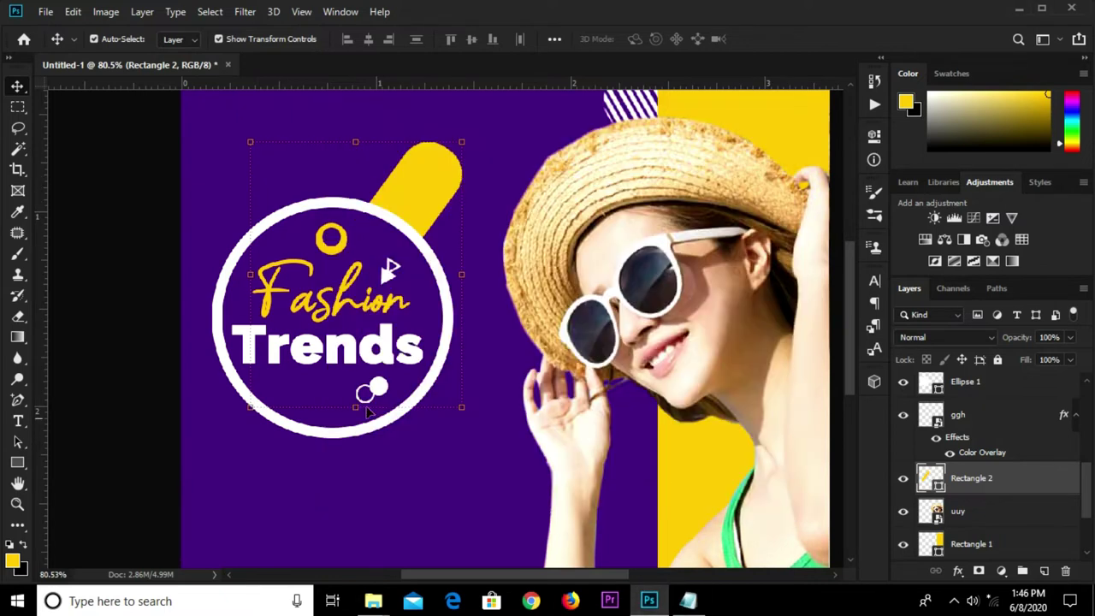
left_click(419, 513)
left_click(345, 359)
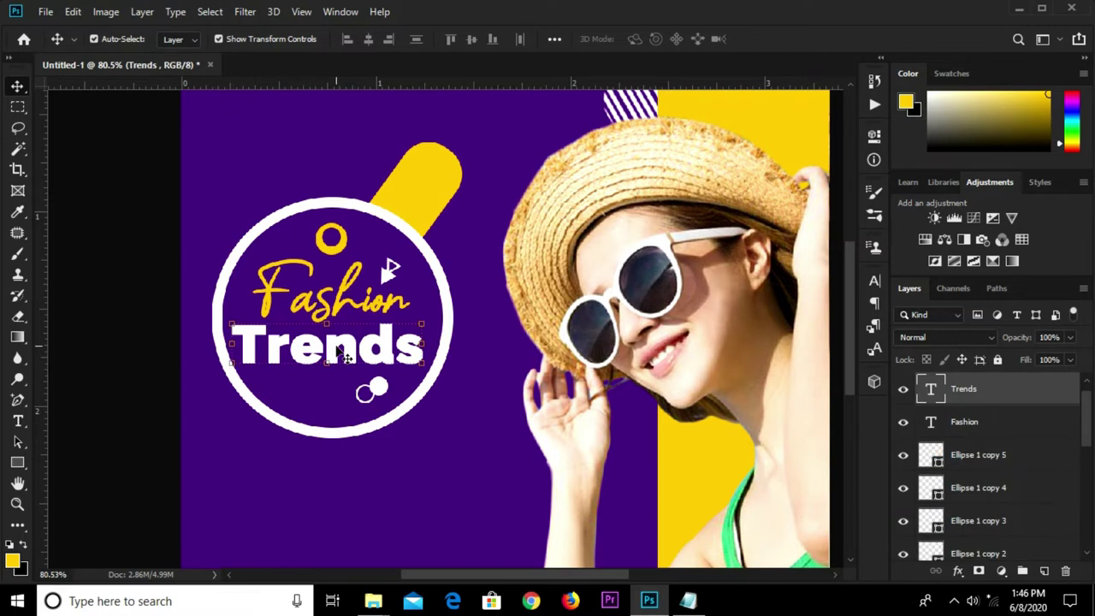
Duplicate the Trends text below the ring as 'DISCOUNT', then stack a copy above it
left_click_drag(338, 347, 372, 491)
key("t")
double_click(385, 491)
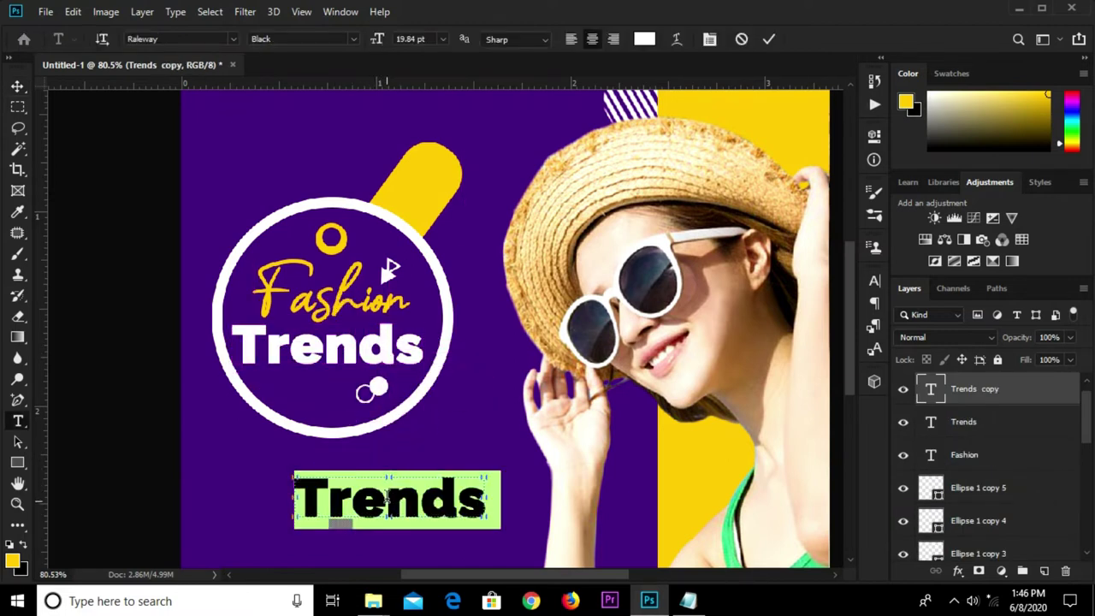
type("DISCOUNT")
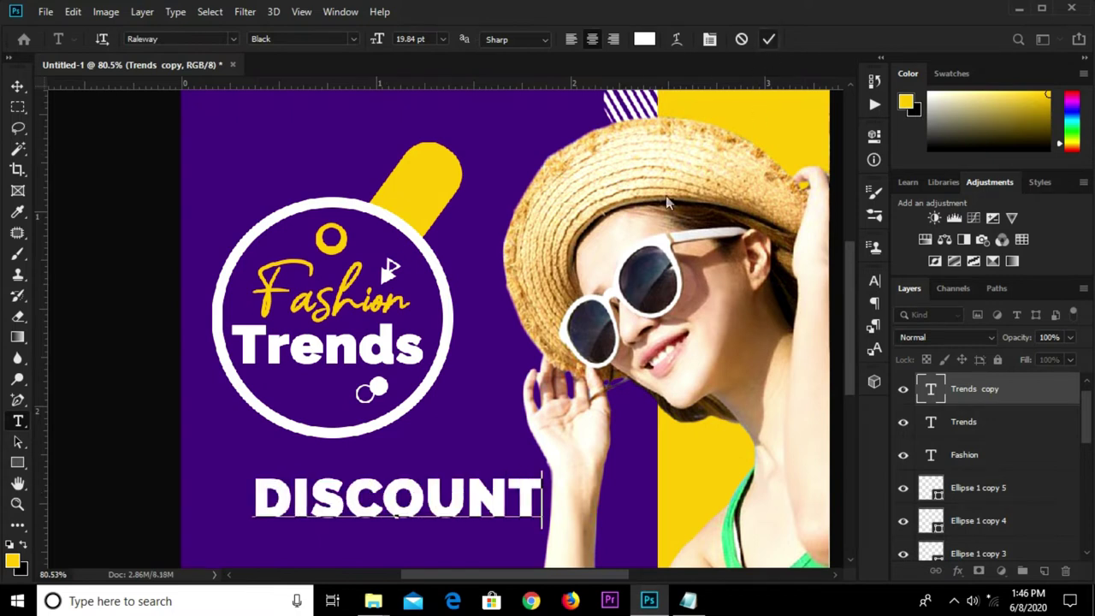
key("Escape")
key("v")
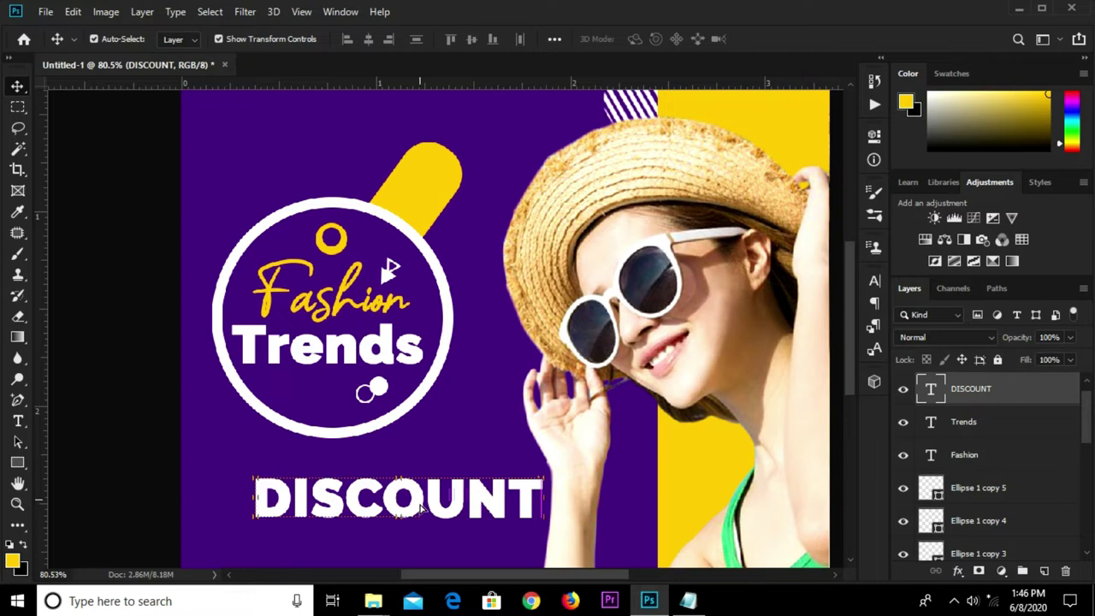
left_click_drag(419, 507, 402, 476)
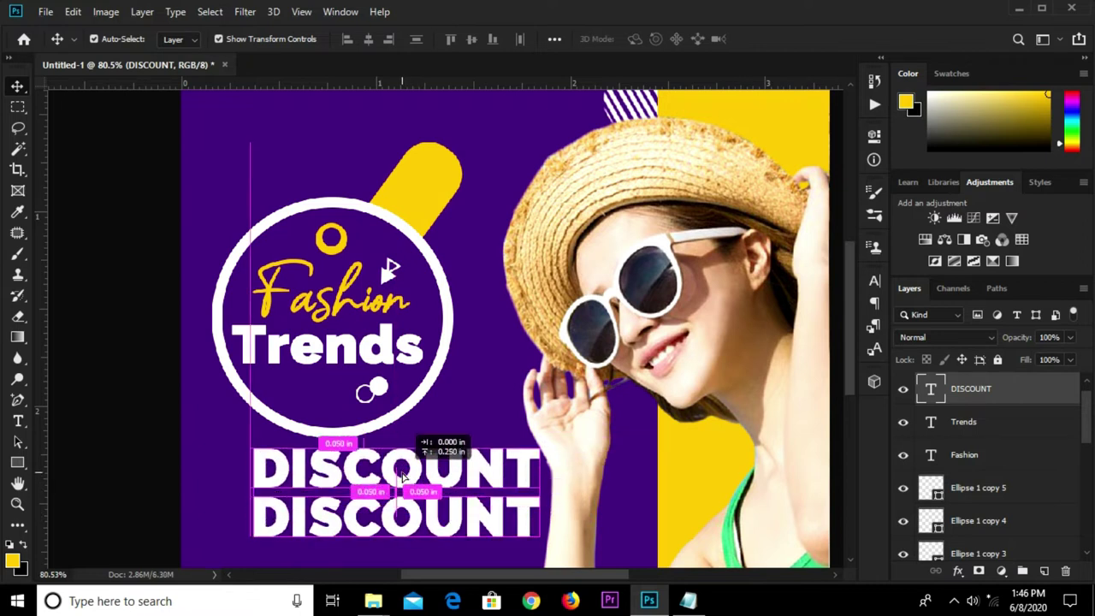
Retype the upper DISCOUNT copy as '40'
key("t")
left_click(385, 471)
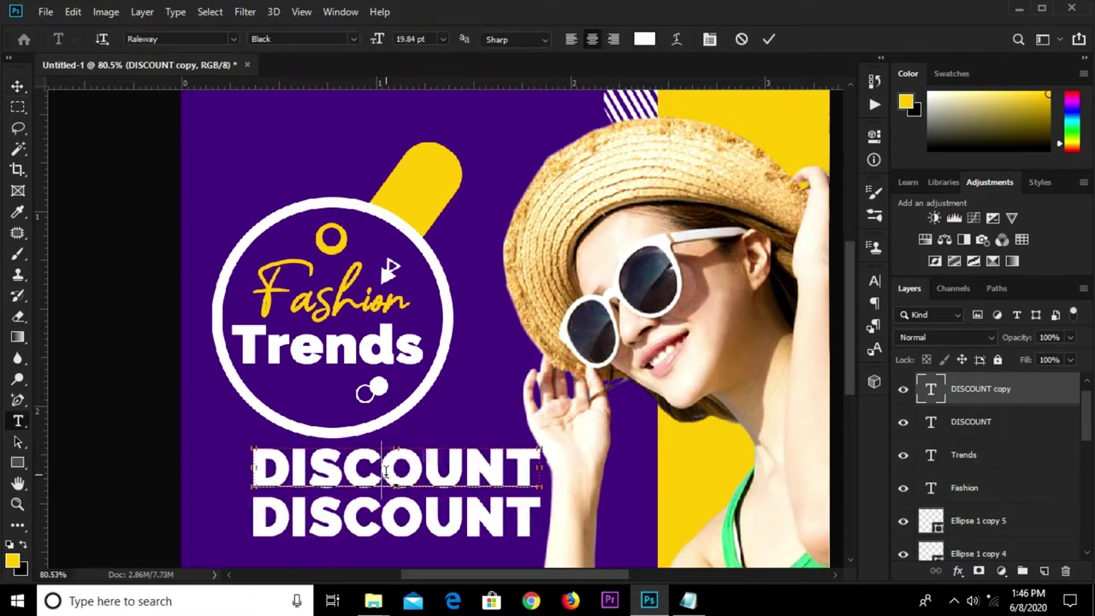
key("ctrl+a")
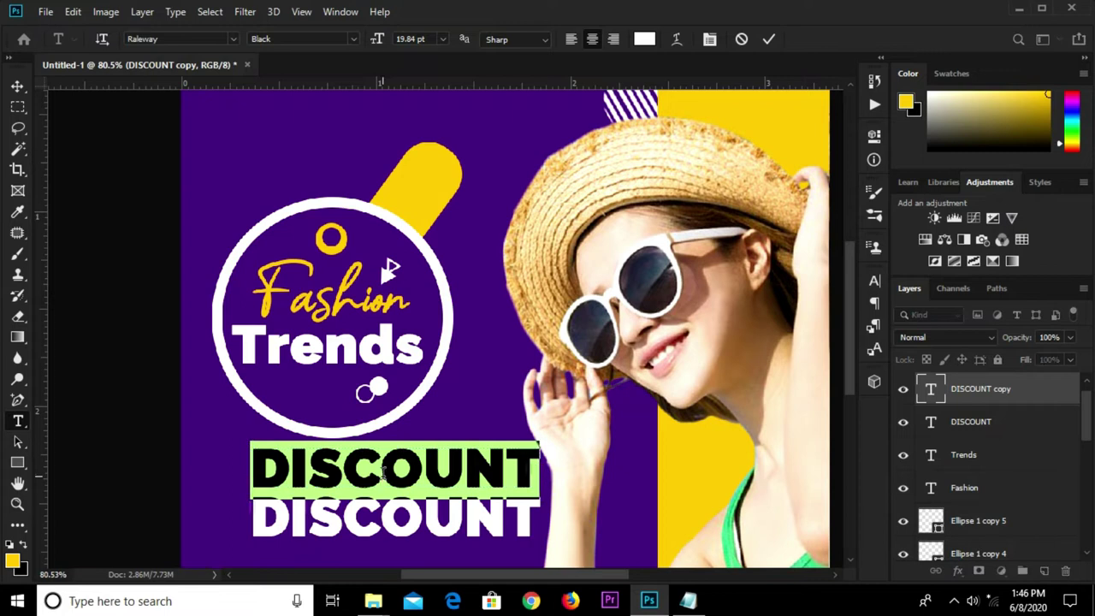
type("$")
key("BackSpace")
type("4")
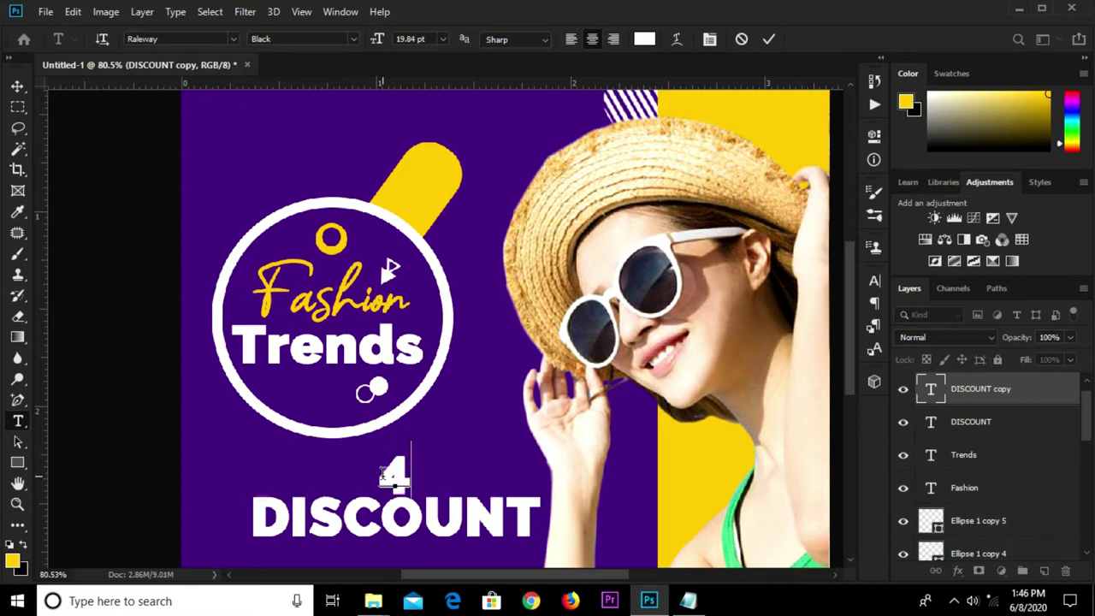
type("0")
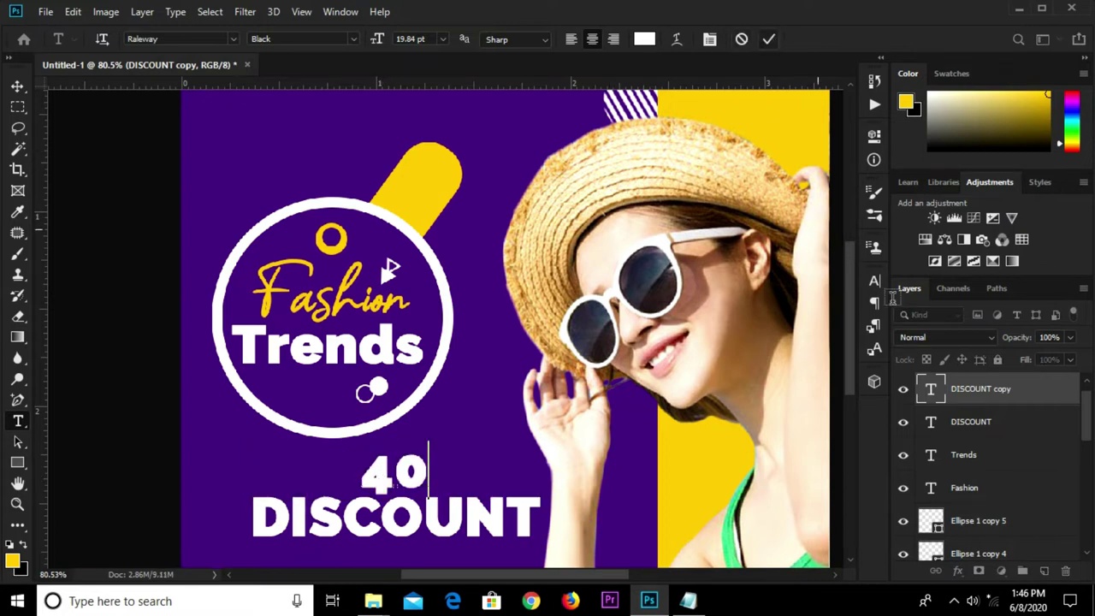
Set the 40 text to the Accidental Presidency font and add a % sign
left_click(875, 281)
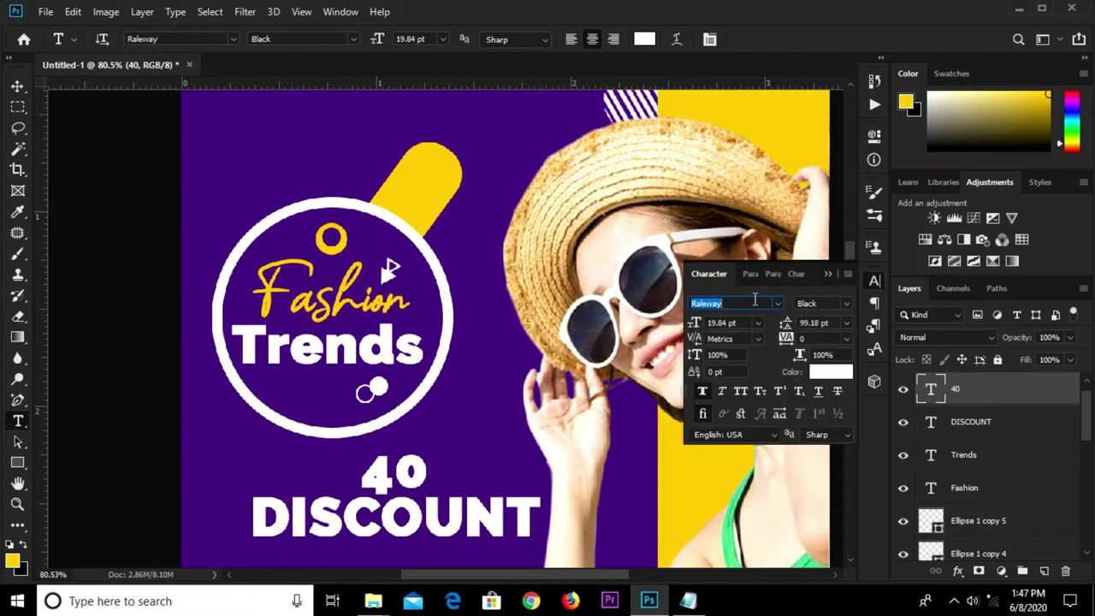
type("accide")
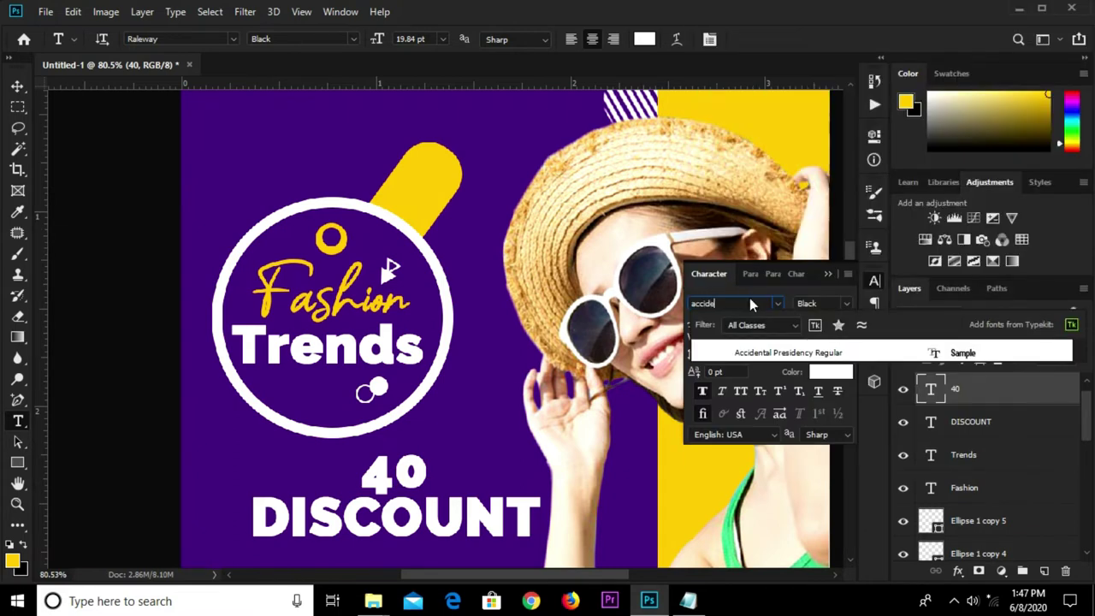
key("Return")
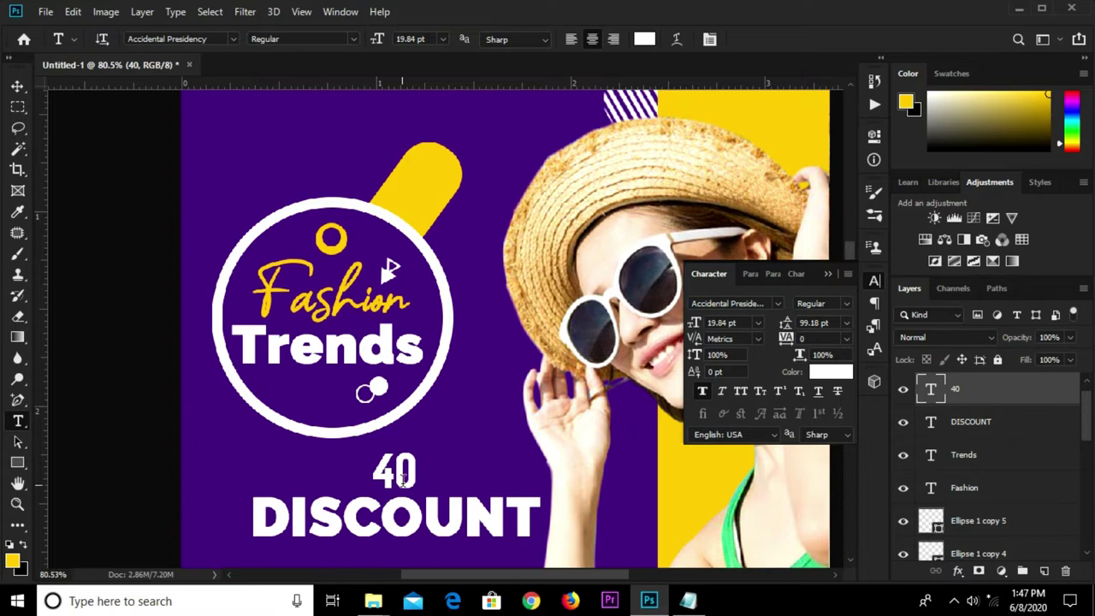
left_click(402, 478)
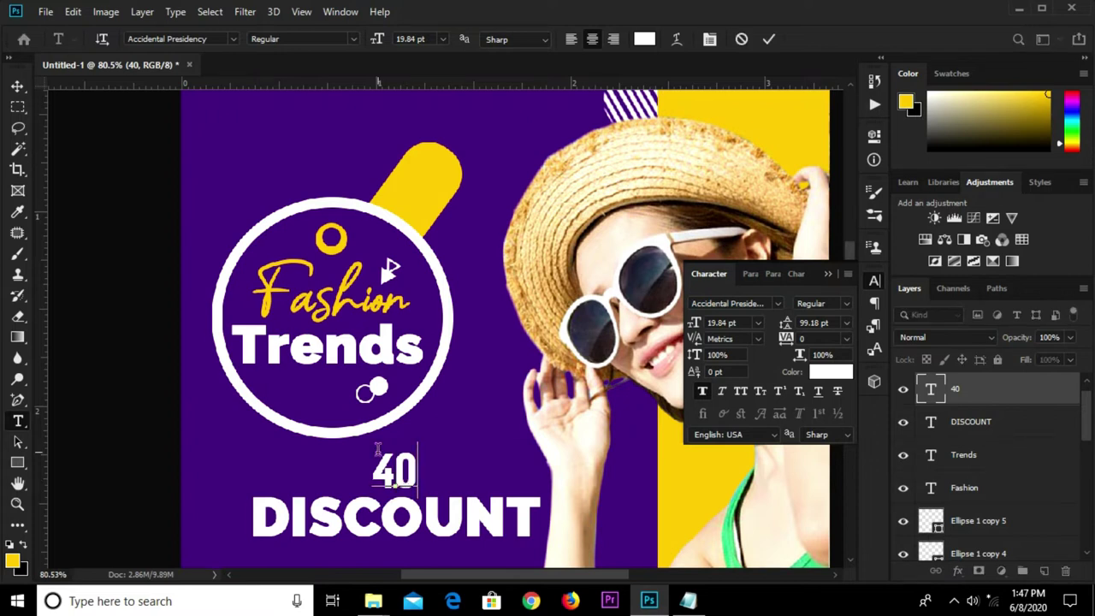
type("%")
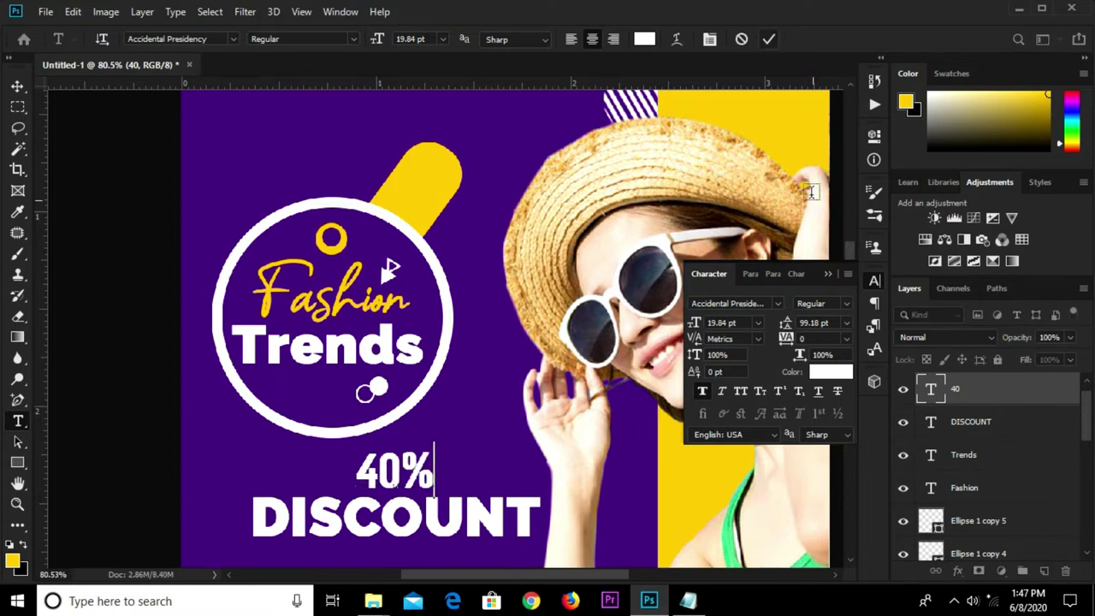
key("ctrl+Return")
left_click(826, 274)
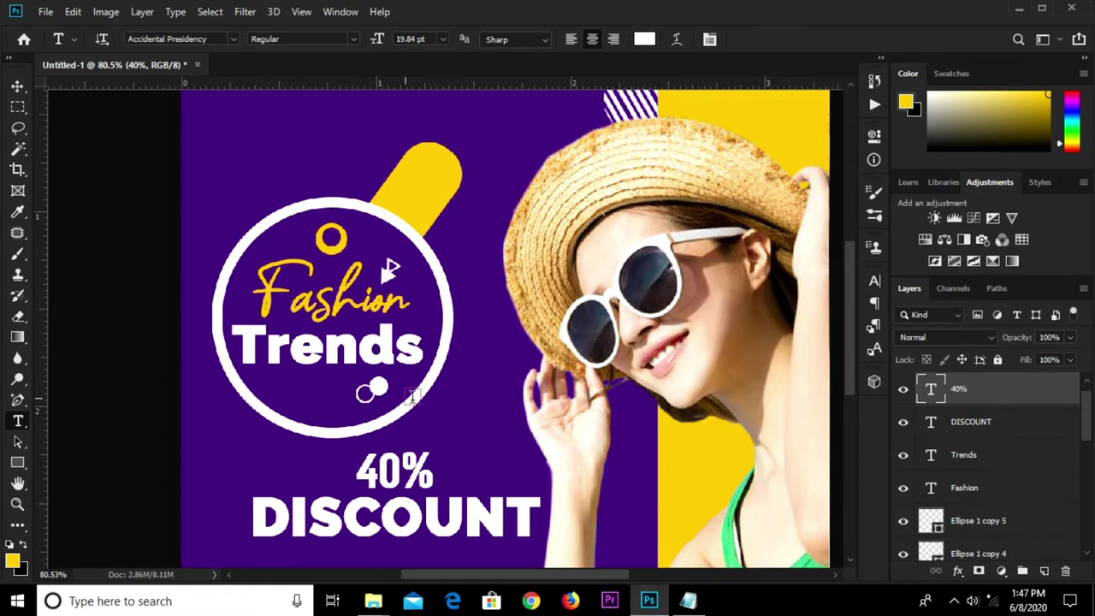
Scale DISCOUNT down and centre it snugly under the 40%
key("v")
left_click(395, 535)
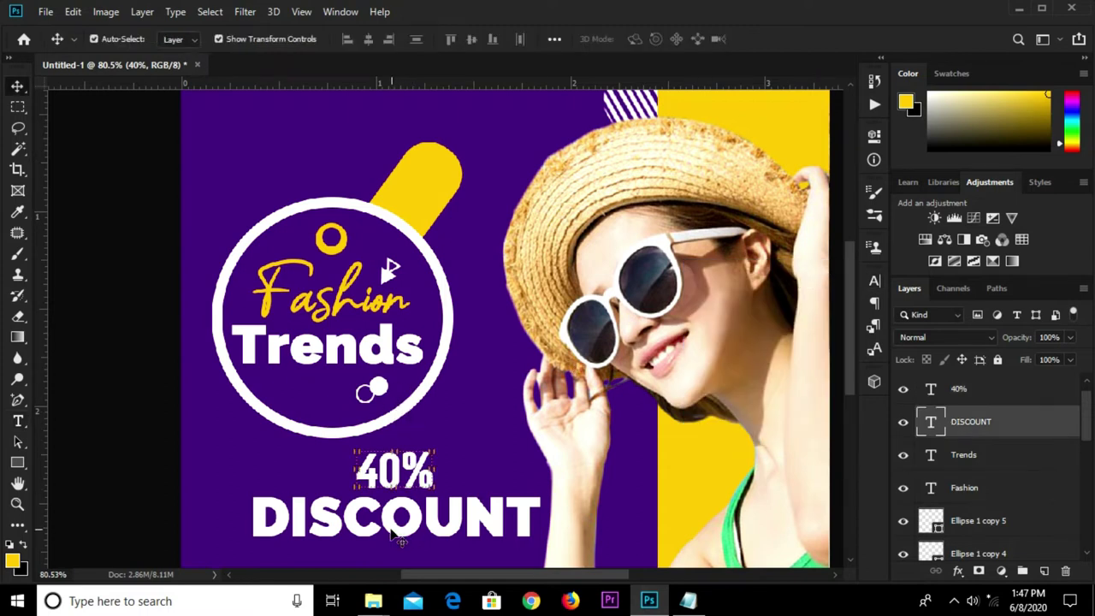
key("ctrl+t")
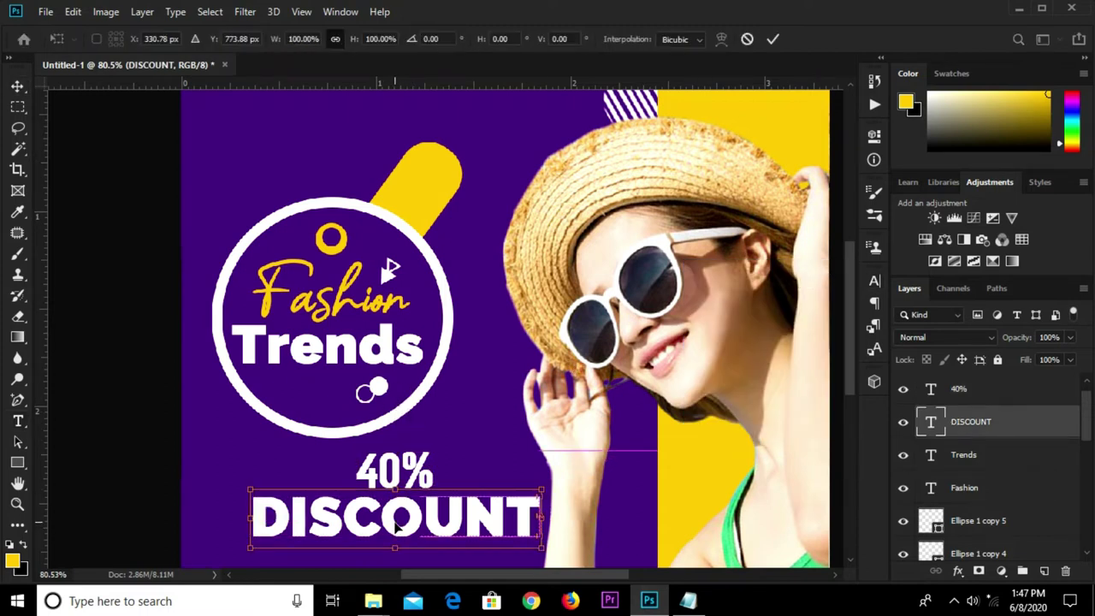
left_click_drag(395, 489, 395, 521)
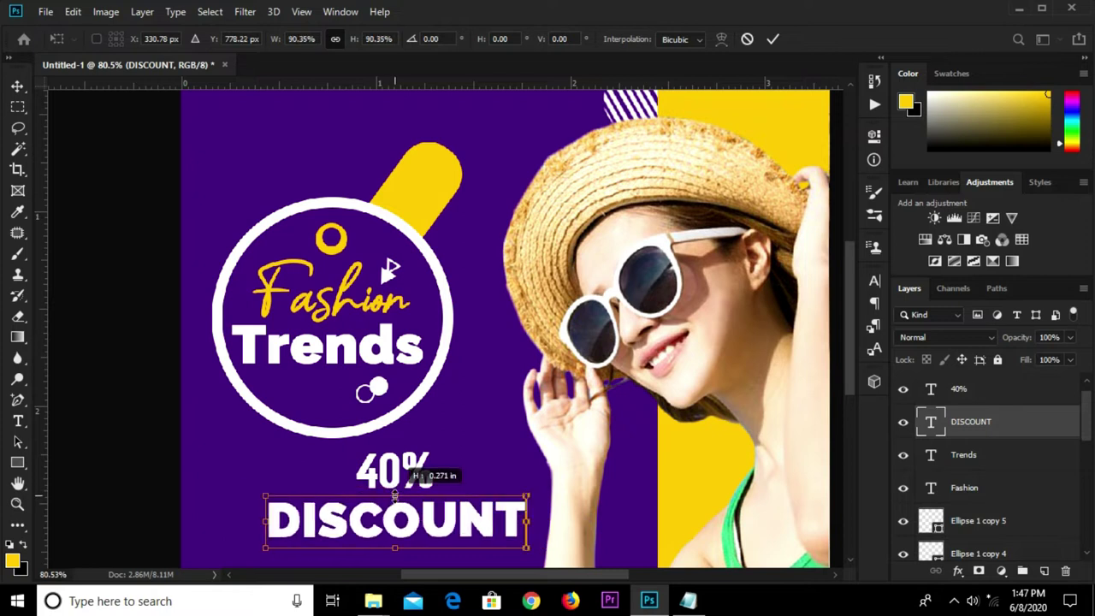
left_click_drag(396, 520, 395, 489)
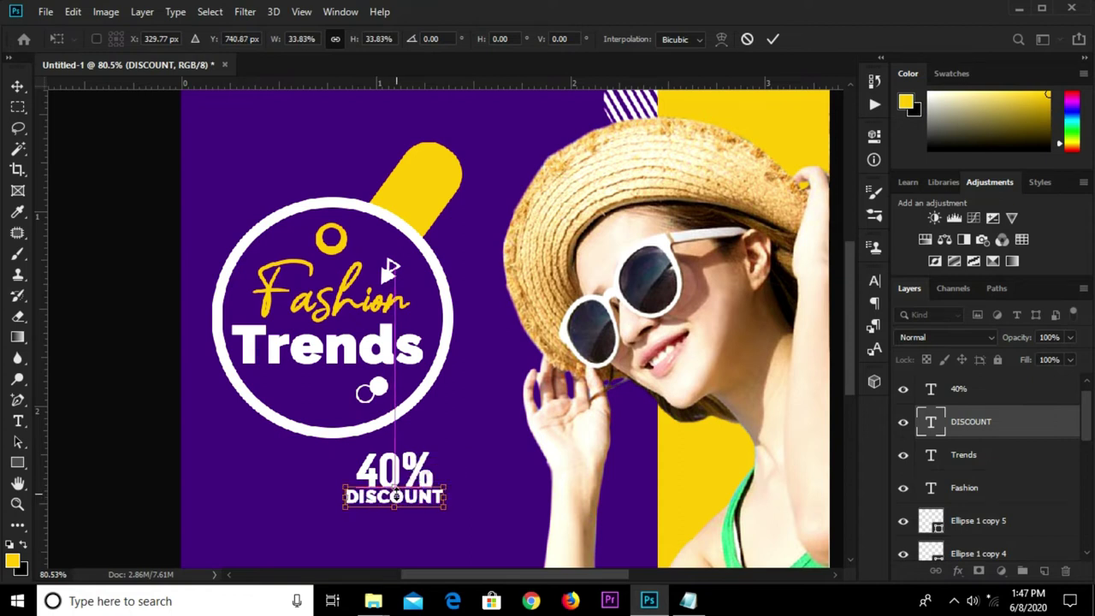
left_click_drag(396, 503, 440, 505)
scroll(426, 496, "up", 2)
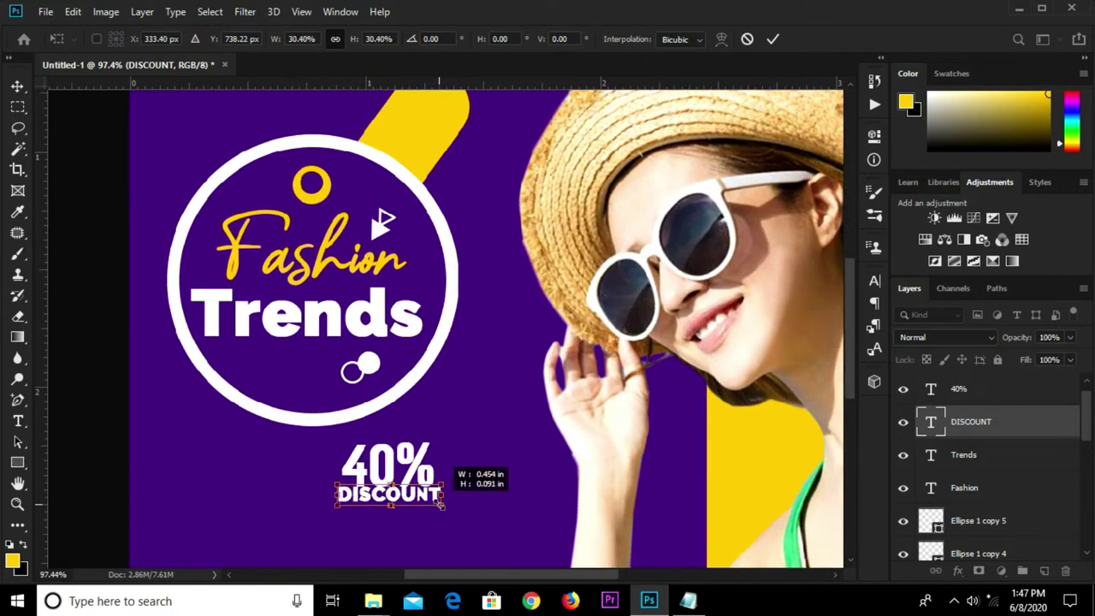
left_click_drag(443, 506, 438, 505)
key("Return")
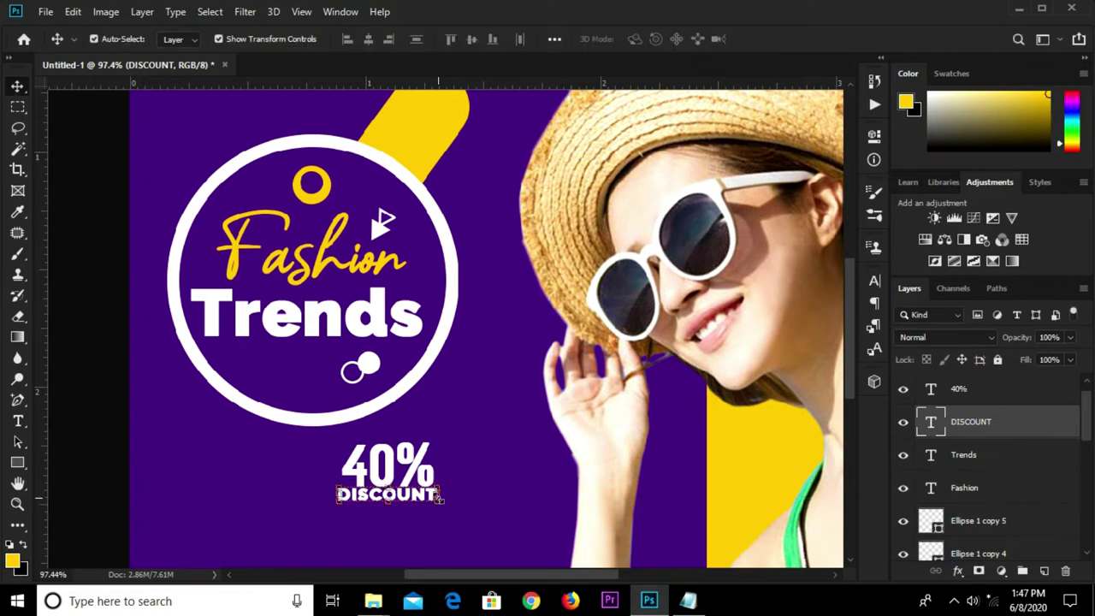
Enlarge the 40% text slightly, to 103.57%, to match DISCOUNT's width
left_click(477, 462)
left_click(424, 475)
double_click(424, 474)
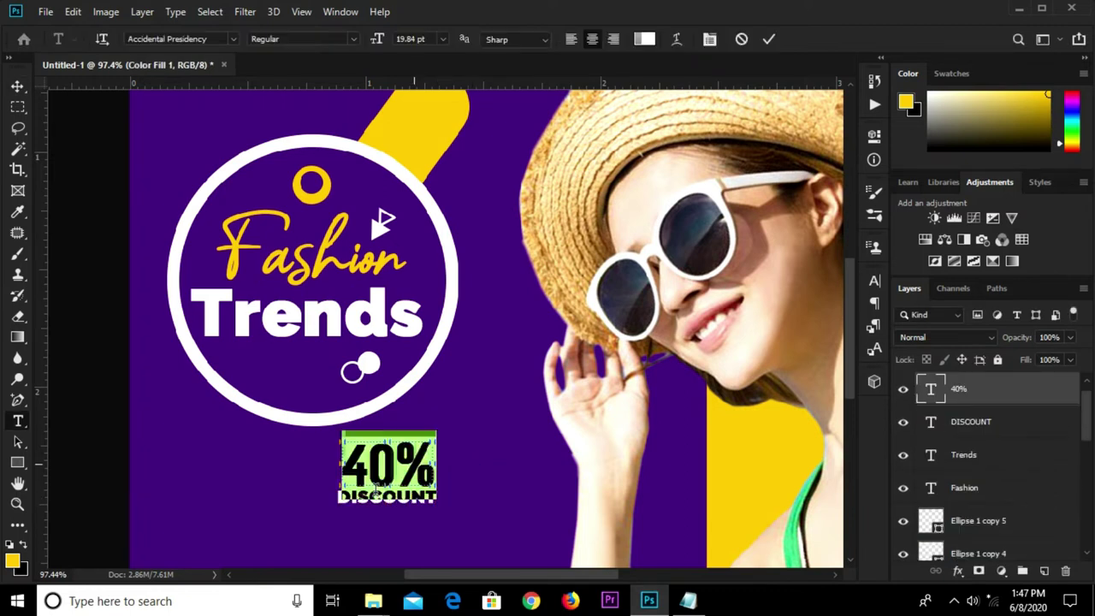
left_click(770, 38)
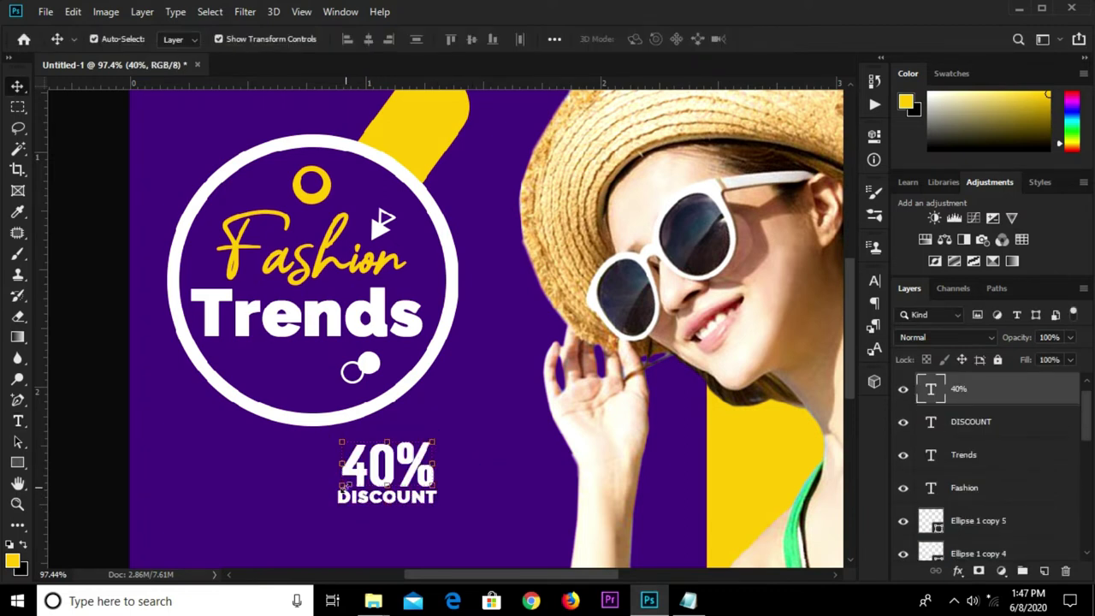
key("ctrl+t")
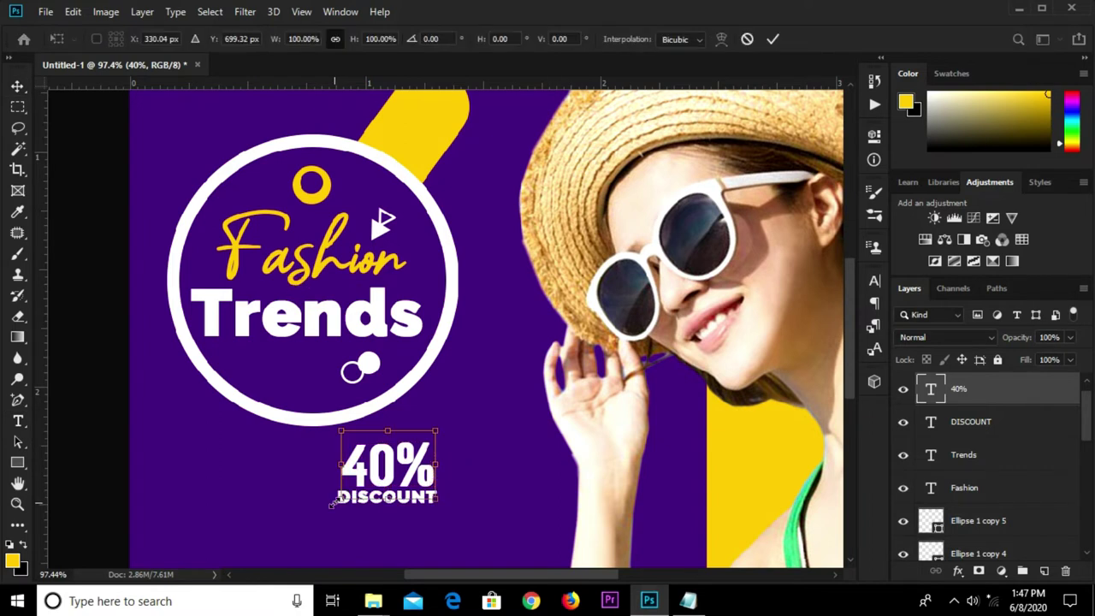
left_click_drag(332, 504, 328, 505)
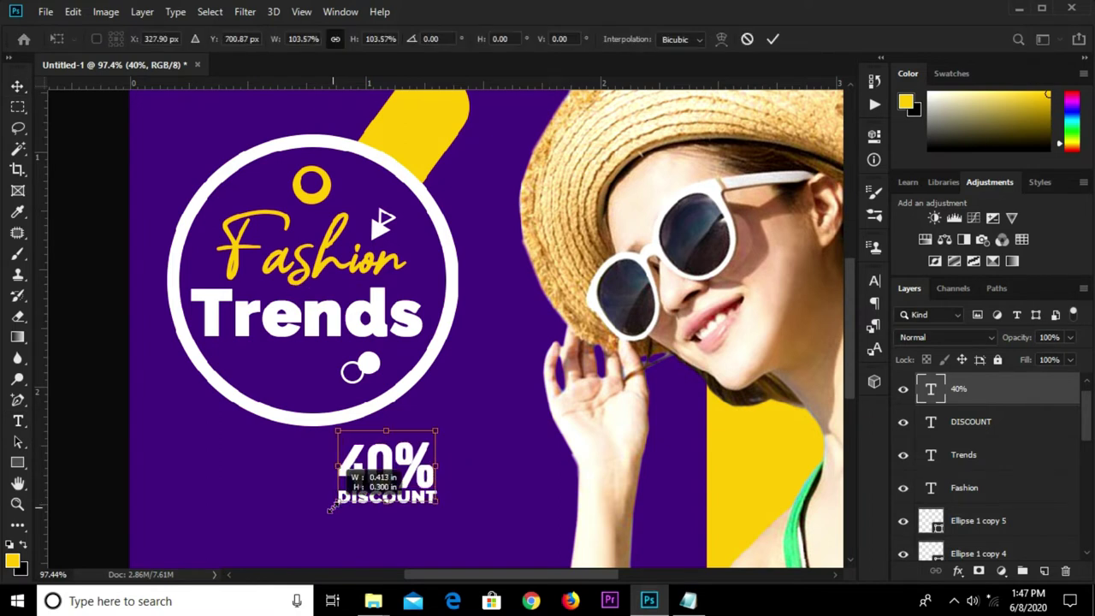
left_click(773, 38)
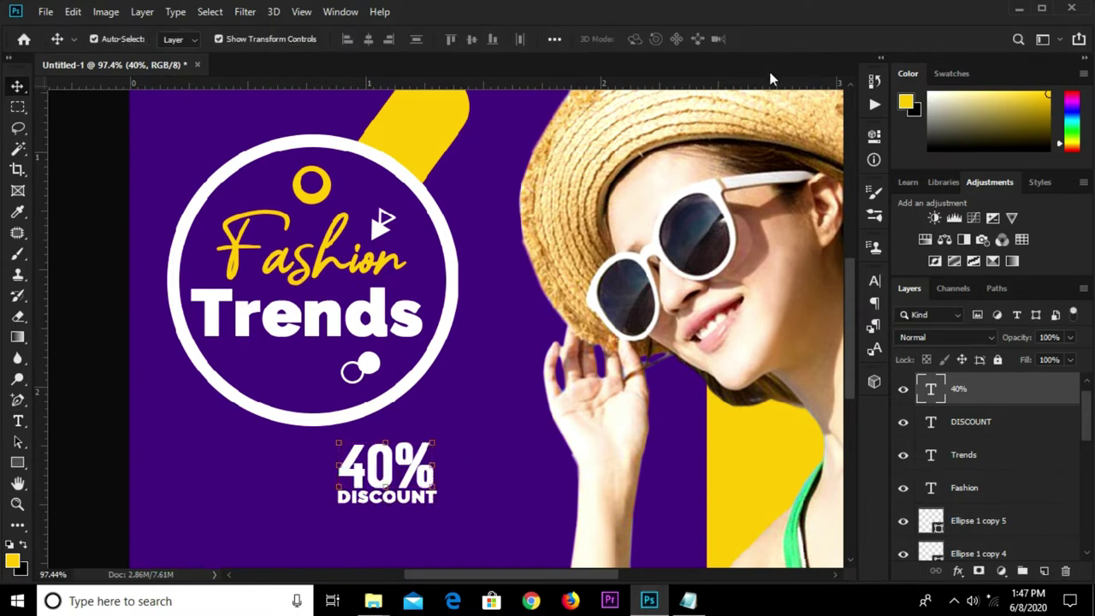
left_click(1001, 428)
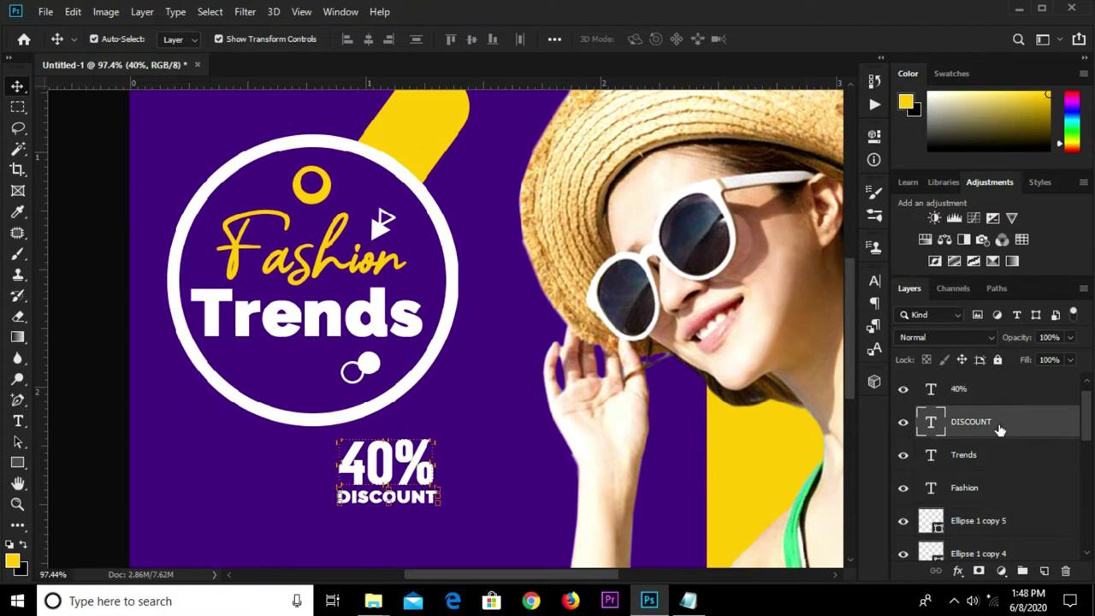
Group the 40% and DISCOUNT text layers into Group 2
left_click(999, 390, "shift")
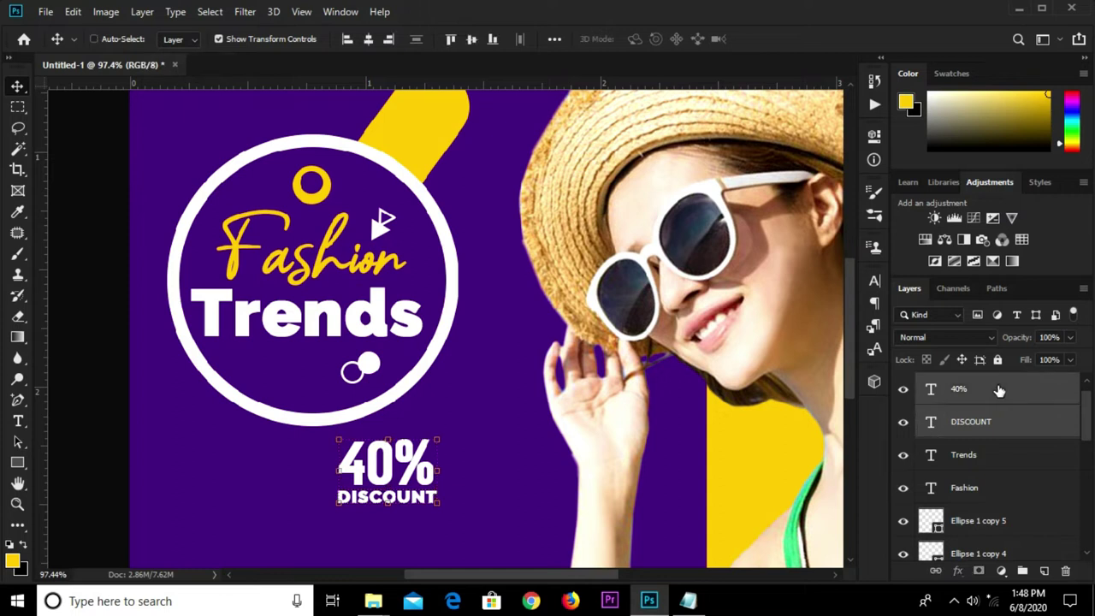
key("ctrl+g")
left_click(904, 383)
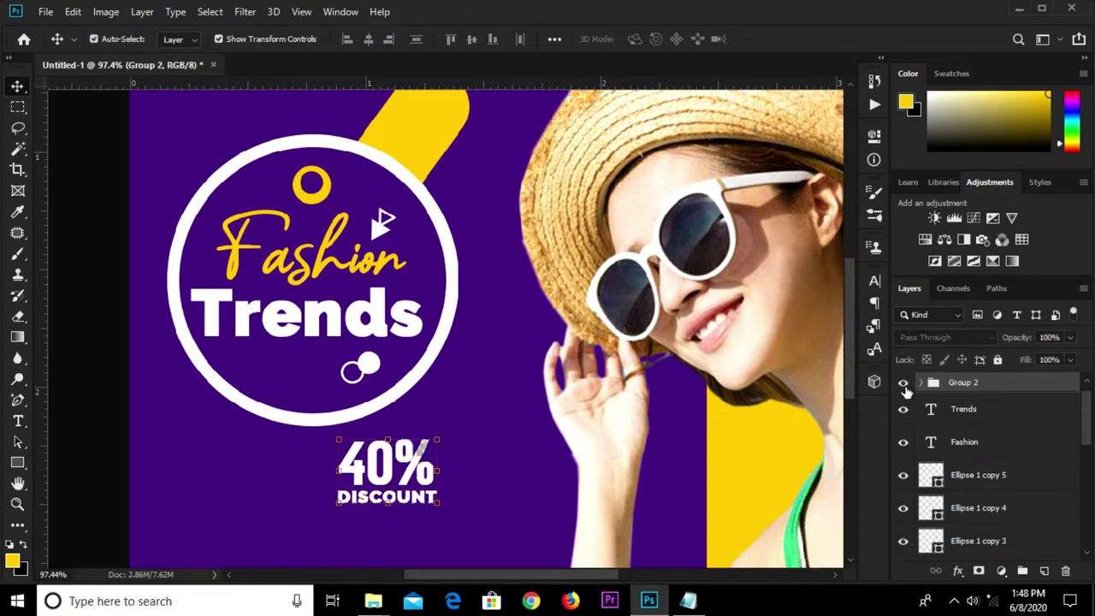
left_click(904, 383)
left_click(903, 384)
Move the group onto the yellow tag, scaled to about 72% and rotated about 35°
left_click_drag(393, 436, 421, 128)
mouse_move(470, 94)
left_mouse_down()
mouse_move(432, 147)
mouse_move(414, 124)
left_mouse_up()
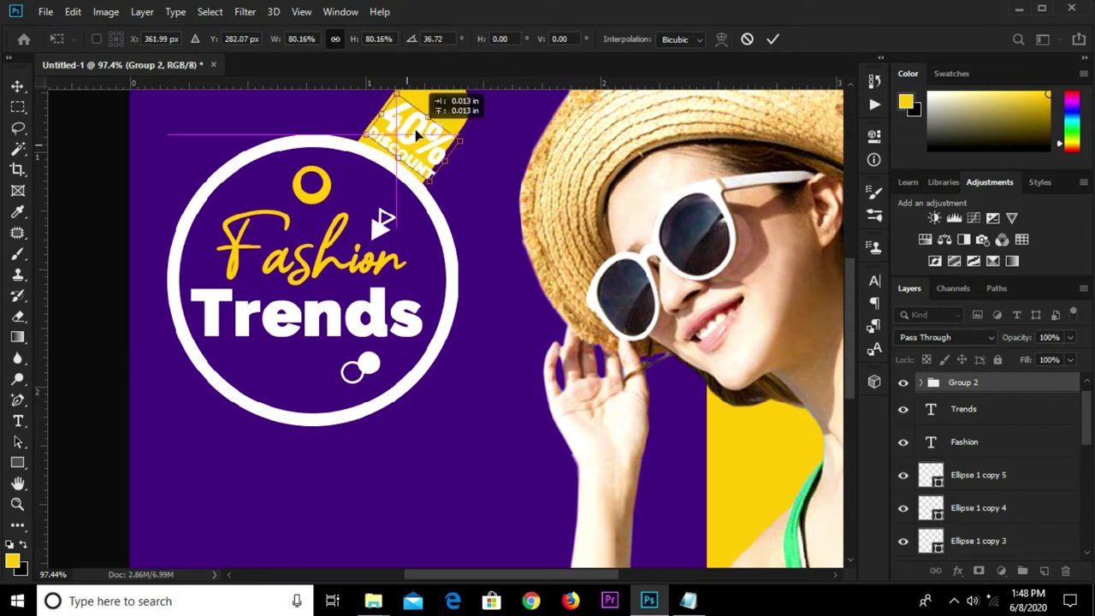
scroll(422, 113, "down", 3)
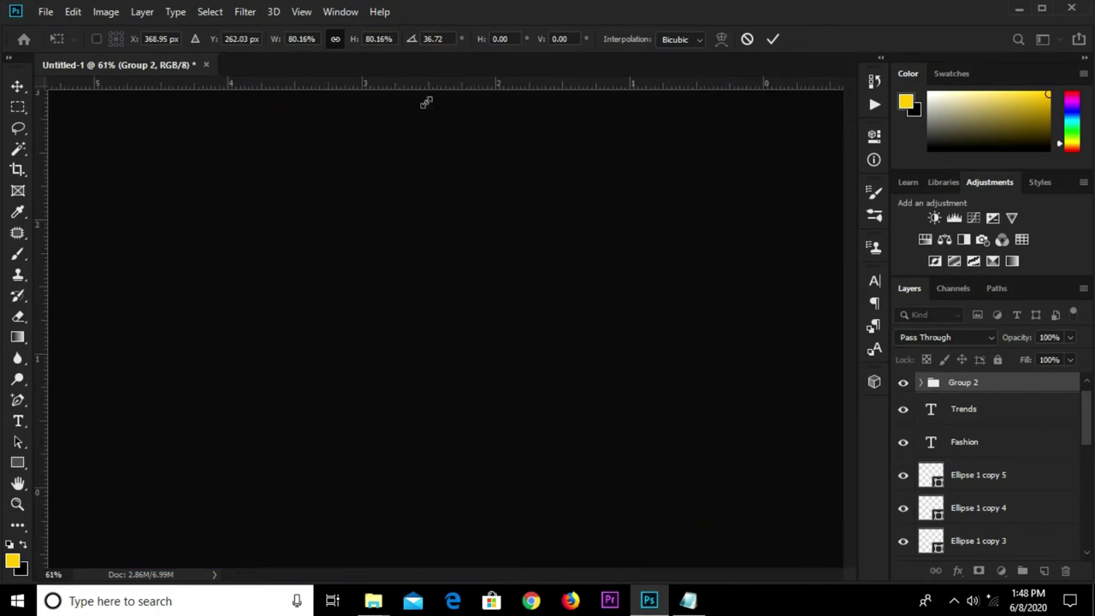
scroll(380, 174, "up", 2)
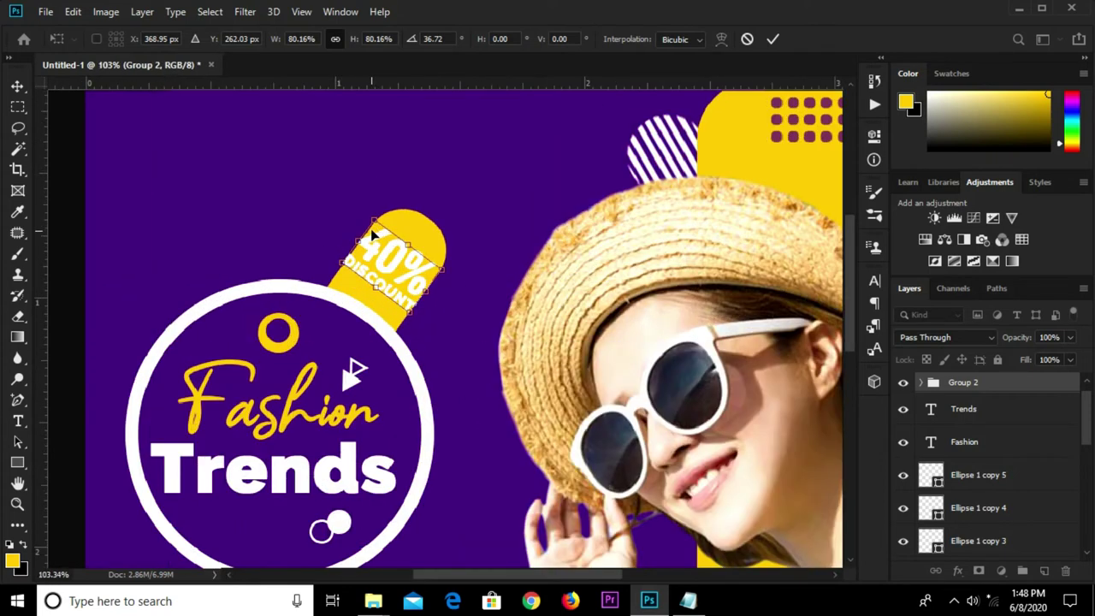
left_click_drag(374, 219, 378, 230)
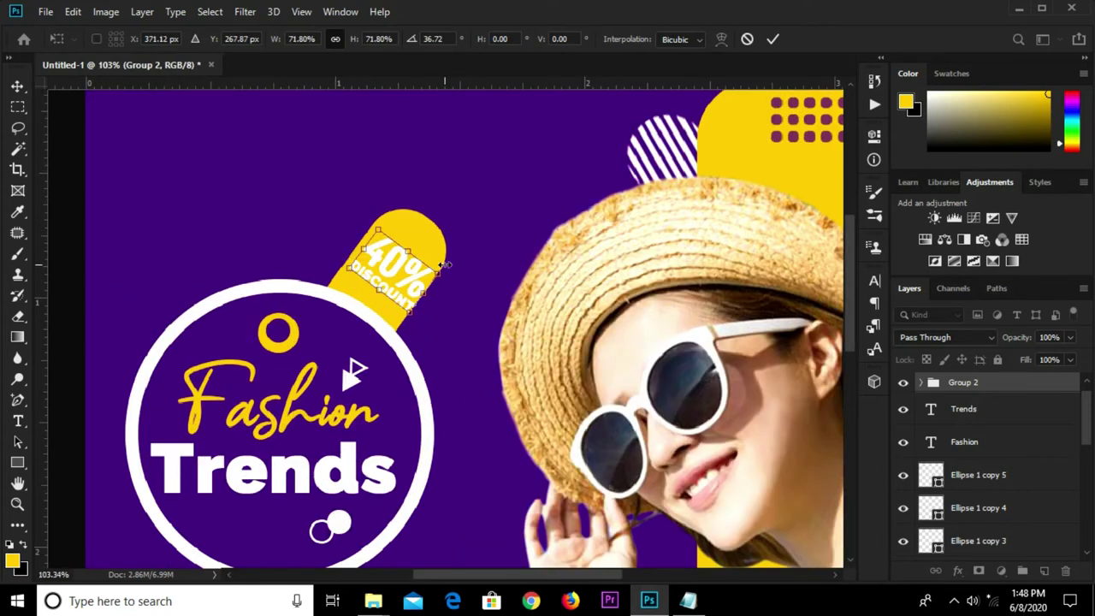
left_click_drag(443, 260, 391, 283)
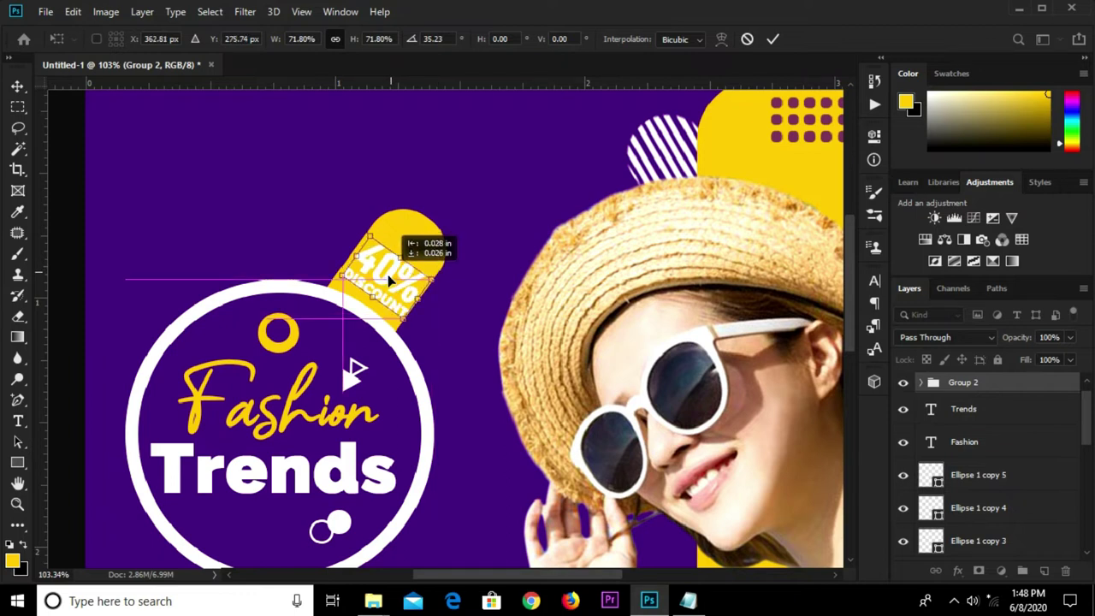
key("Left")
key("Left")
key("Left")
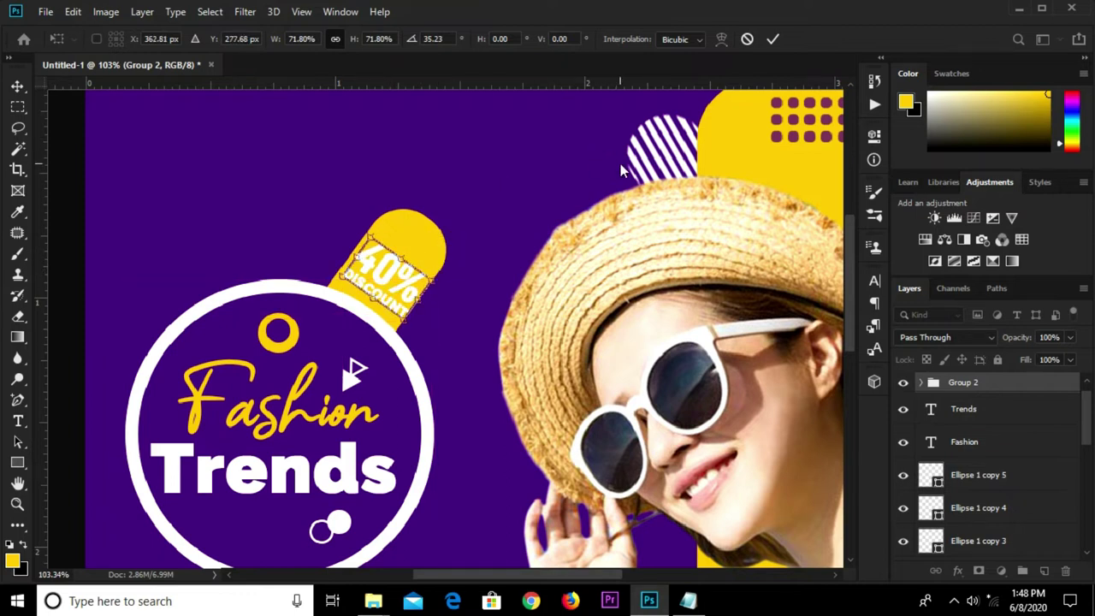
key("Down")
key("Down")
key("Down")
key("Left")
key("Left")
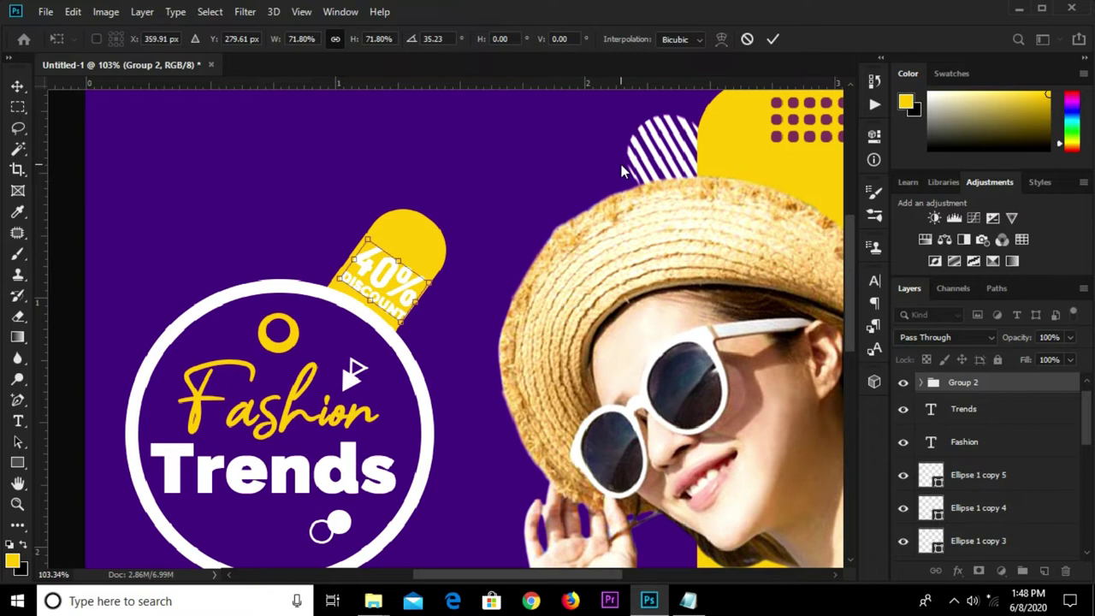
left_click(773, 39)
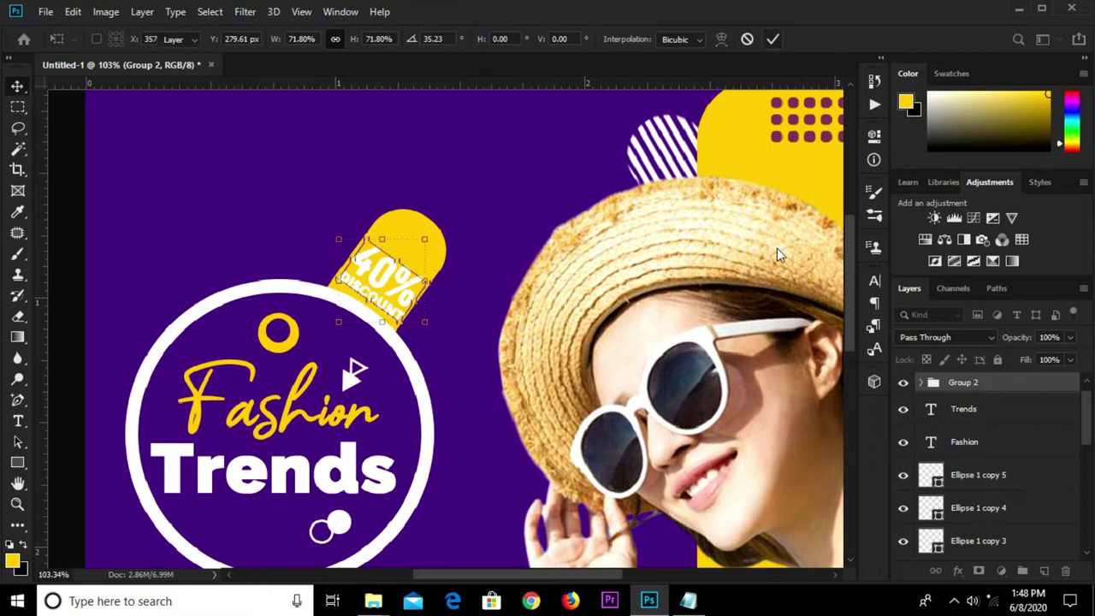
Sample the background purple as the text colour in the Character panel
left_click(873, 280)
left_click(829, 372)
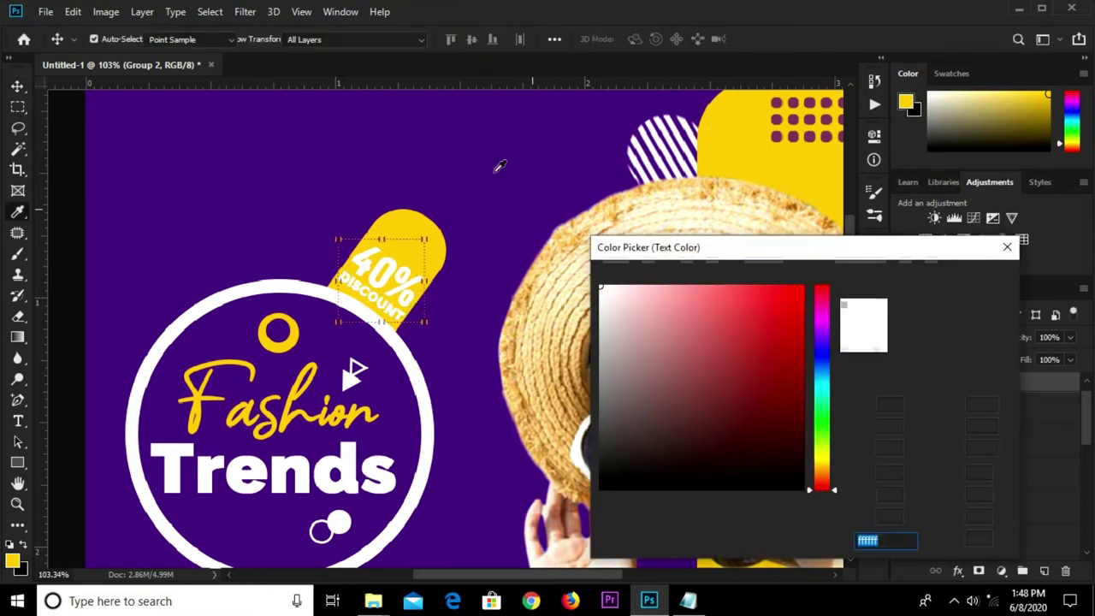
left_click(496, 166)
left_click(967, 276)
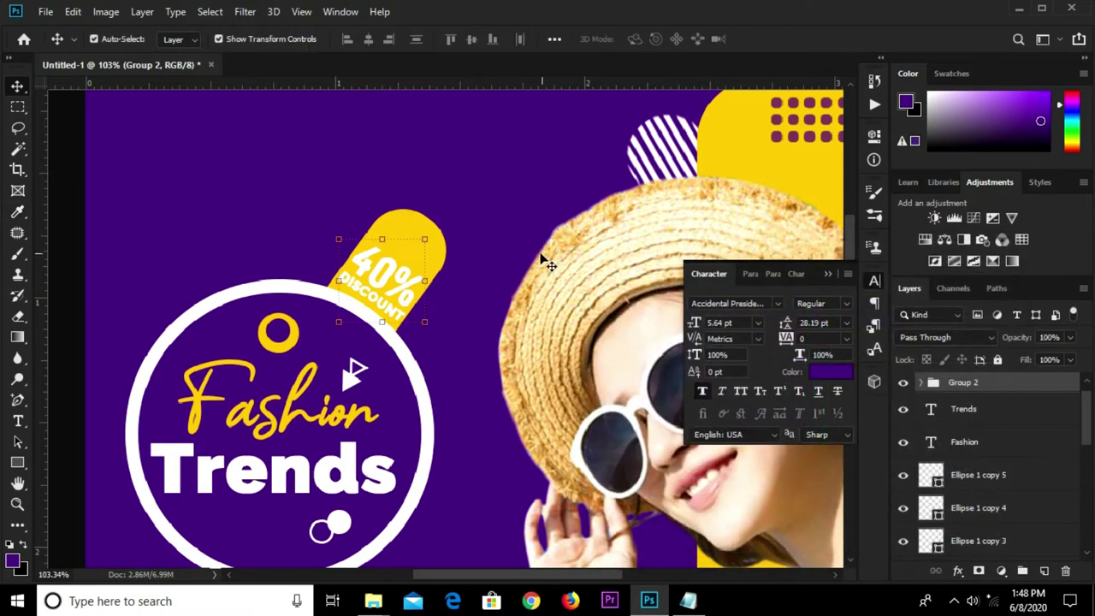
Recolour both the 40% and DISCOUNT layers to the background purple #4b0a80
left_click(522, 225)
left_click(397, 268)
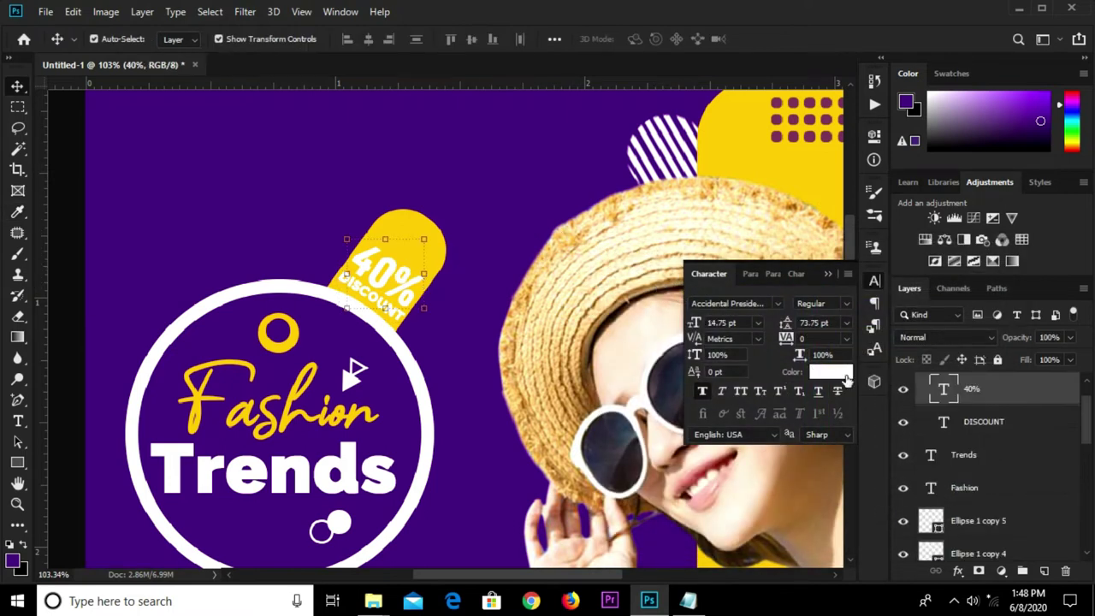
left_click(984, 422, "shift")
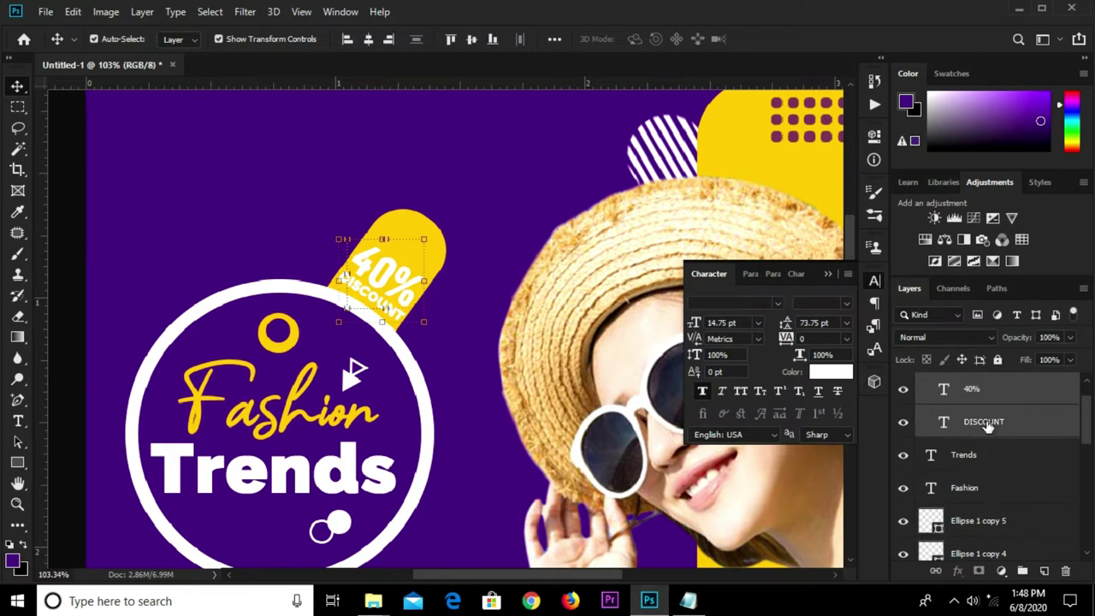
left_click(824, 373)
left_click(435, 153)
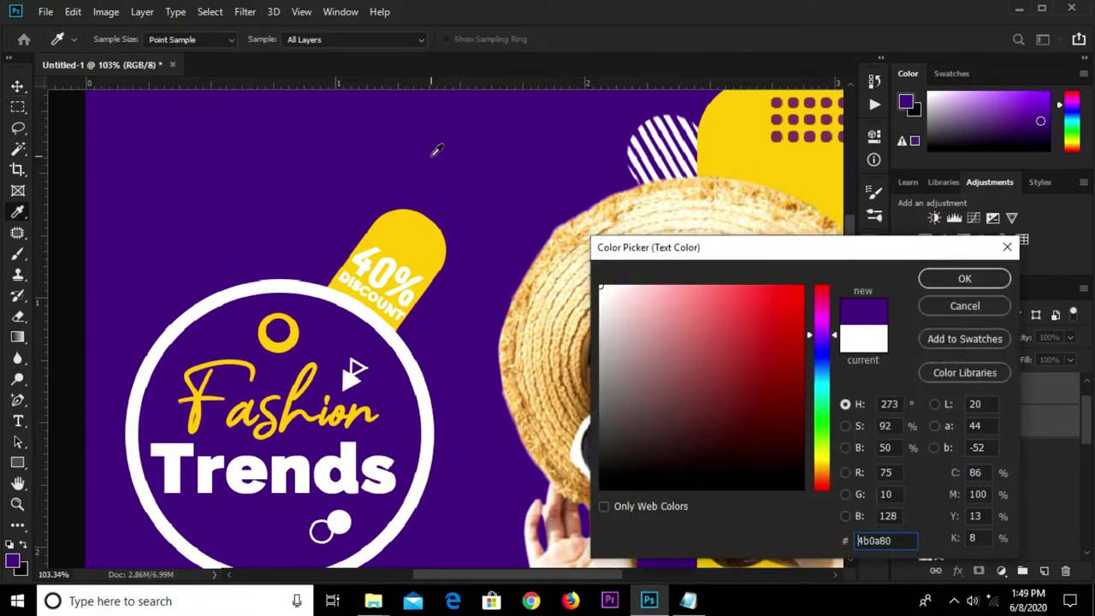
left_click(950, 280)
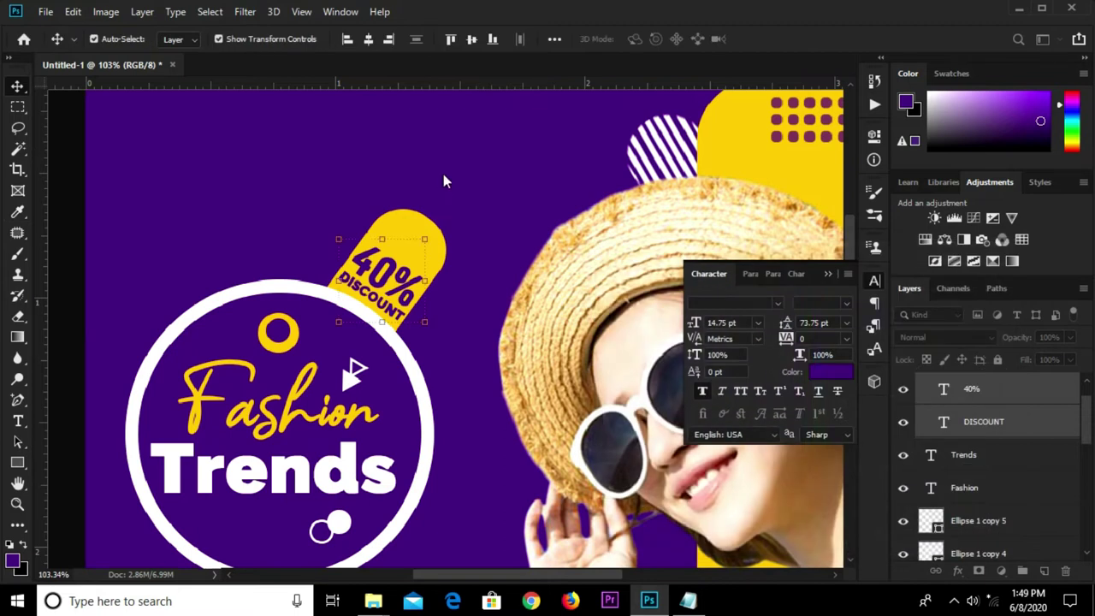
Deselect the text and select the yellow tag shape
scroll(443, 173, "down", 3)
left_click(205, 267)
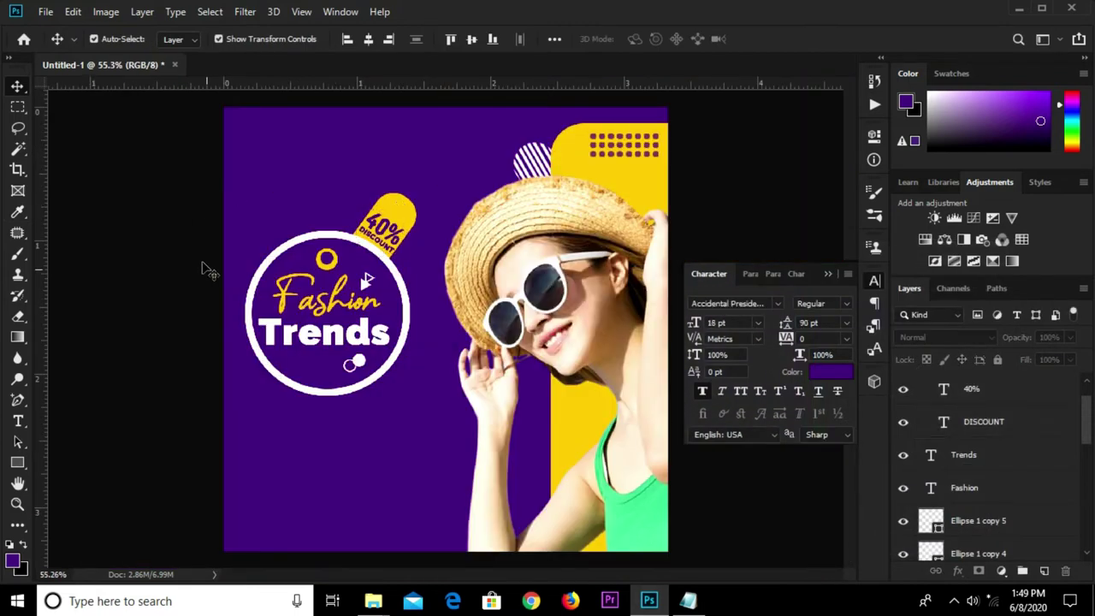
left_click(404, 217)
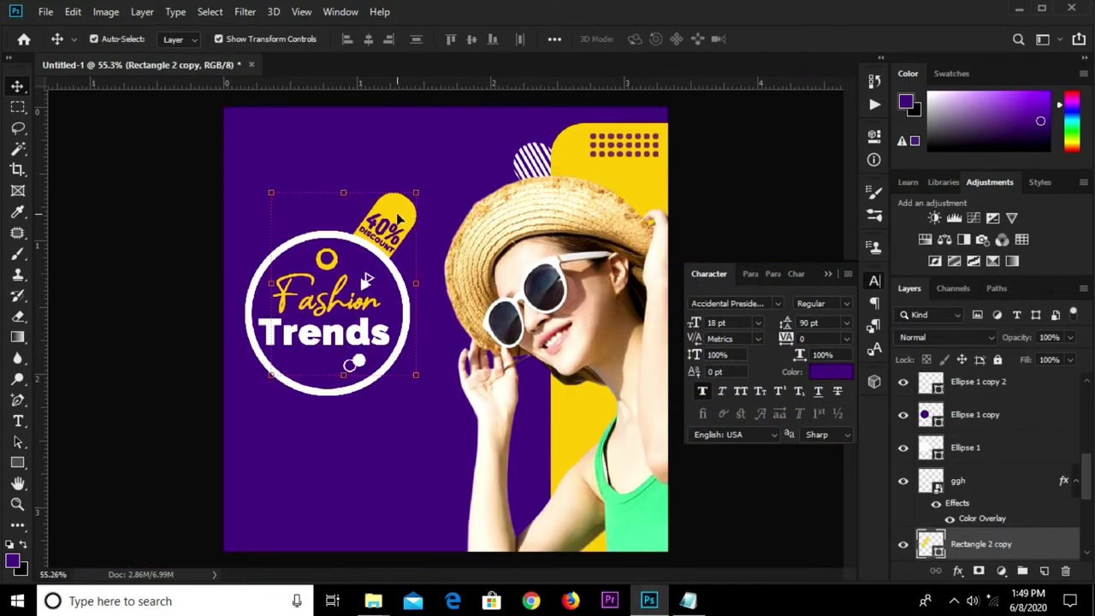
left_click(403, 211)
Duplicate the yellow tag, shrink it and place it above the ring's top-left
left_click_drag(397, 210, 352, 193)
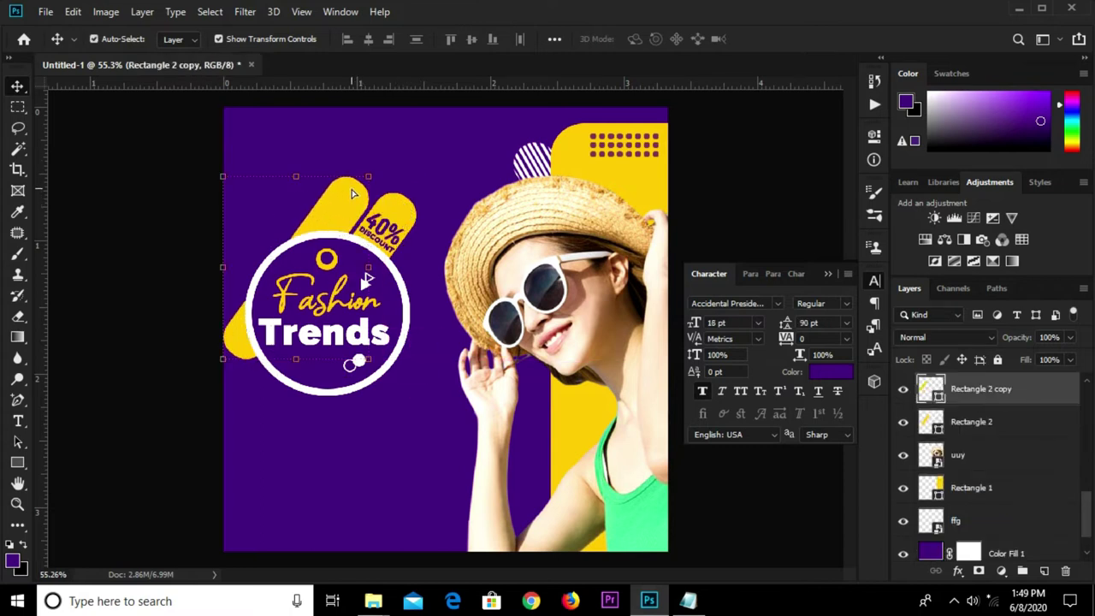
key("ctrl+t")
mouse_move(369, 176)
left_mouse_down()
mouse_move(257, 218)
mouse_move(269, 296)
left_mouse_up()
left_click_drag(244, 342, 334, 239)
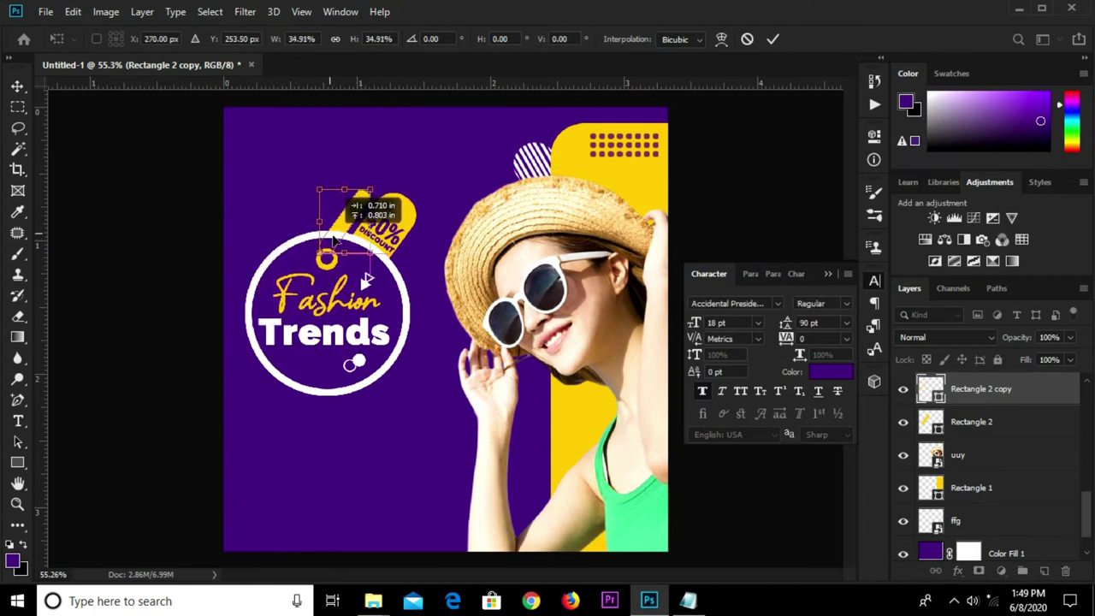
left_click_drag(333, 242, 333, 254)
key("Left")
key("Left")
key("Left")
key("Left")
key("Left")
key("Left")
key("Right")
key("Right")
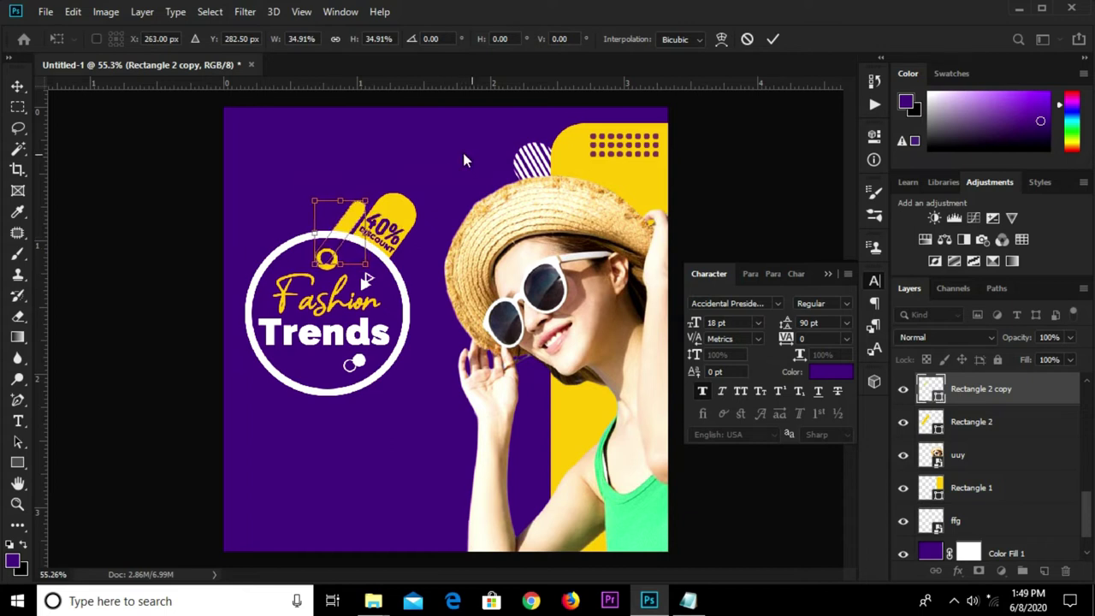
left_click(772, 40)
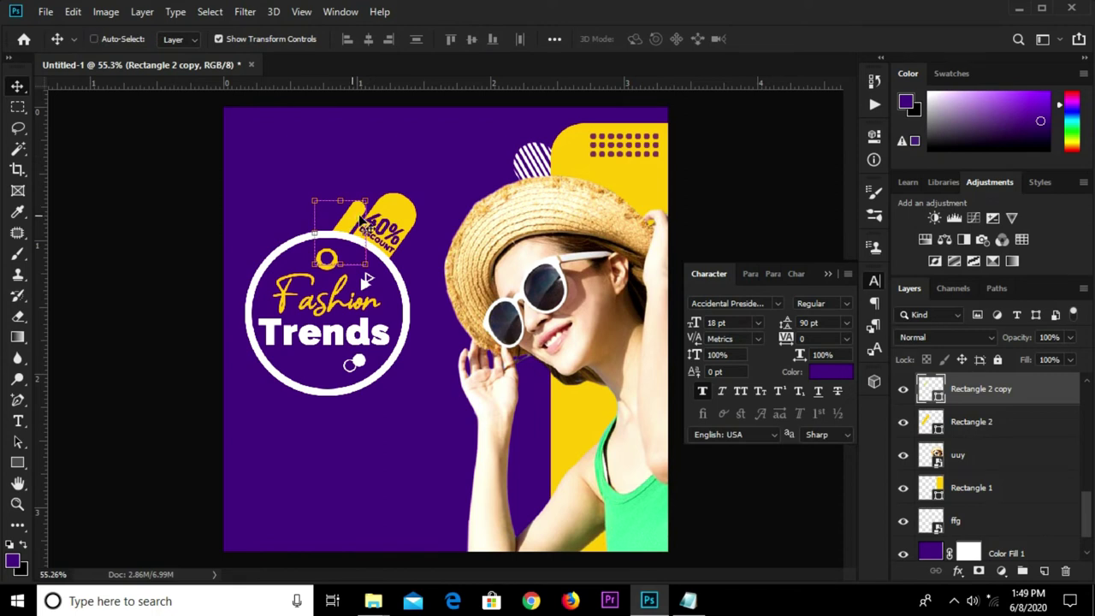
Add two more yellow bar copies poking out from the ring's lower left
key("ctrl+j")
left_click_drag(349, 216, 294, 362)
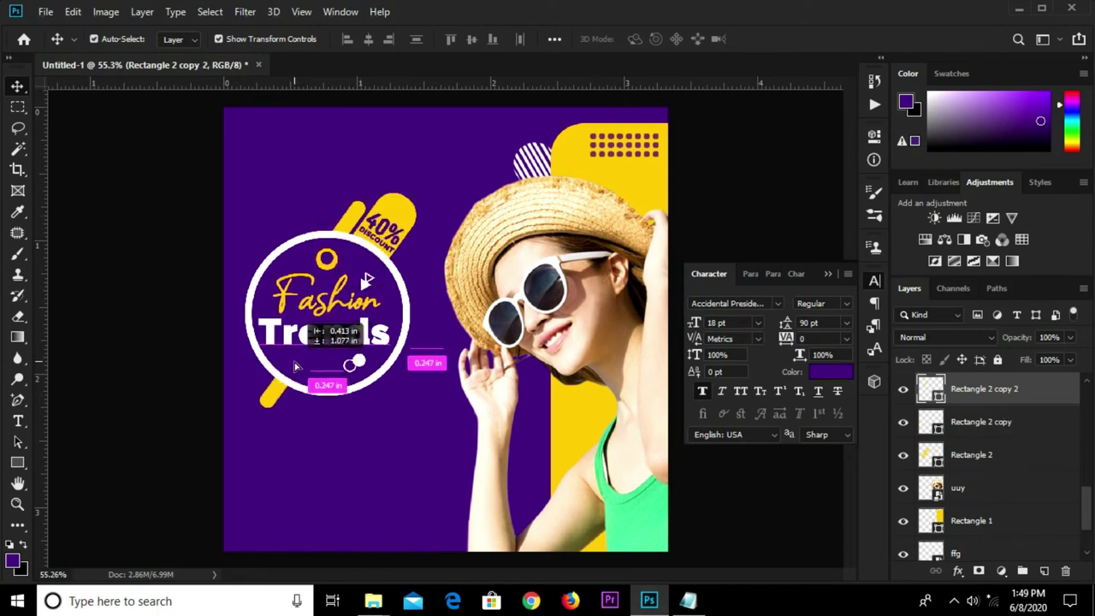
left_click_drag(294, 366, 289, 356)
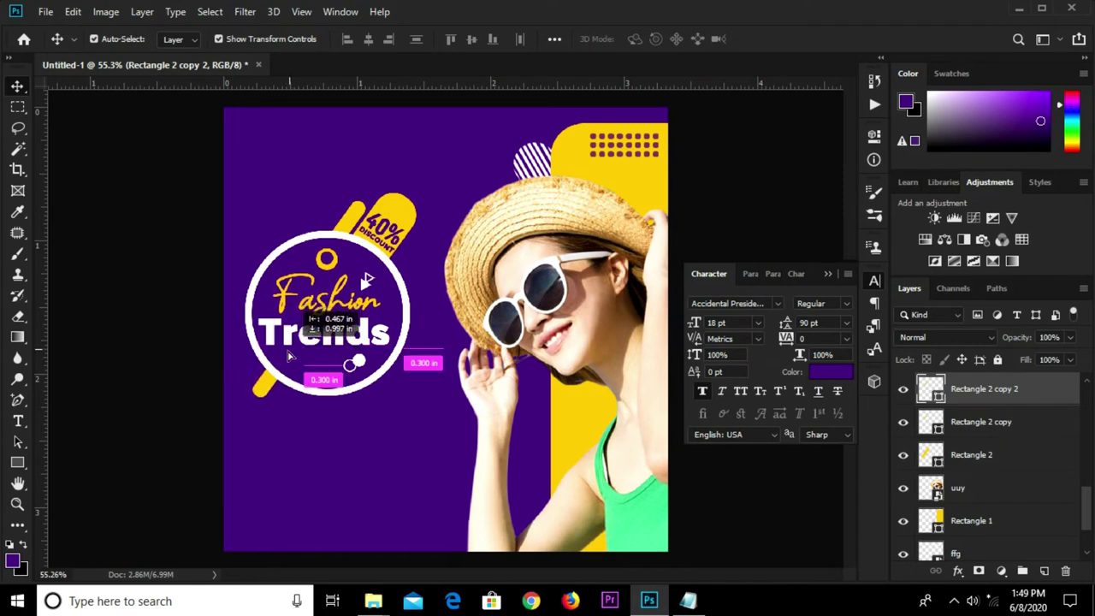
left_click_drag(273, 379, 290, 388)
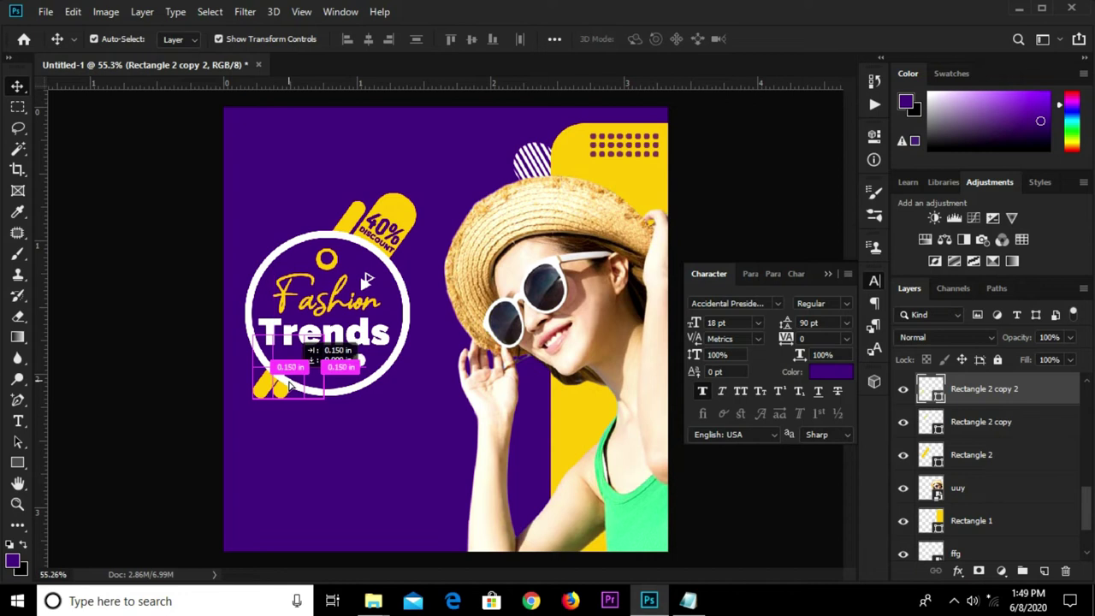
left_click_drag(291, 388, 291, 389)
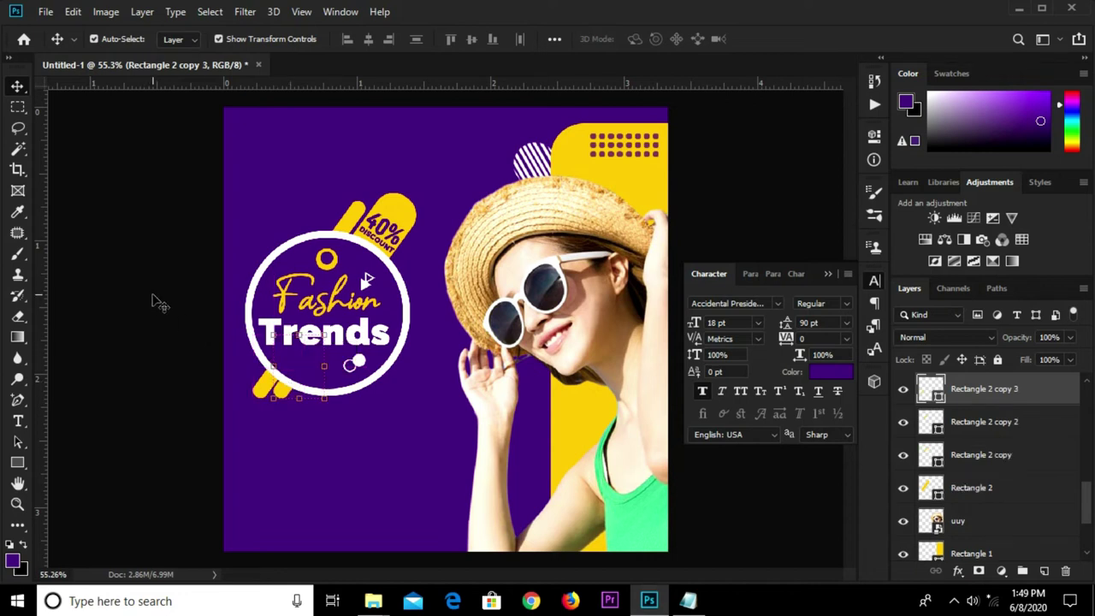
left_click(171, 310)
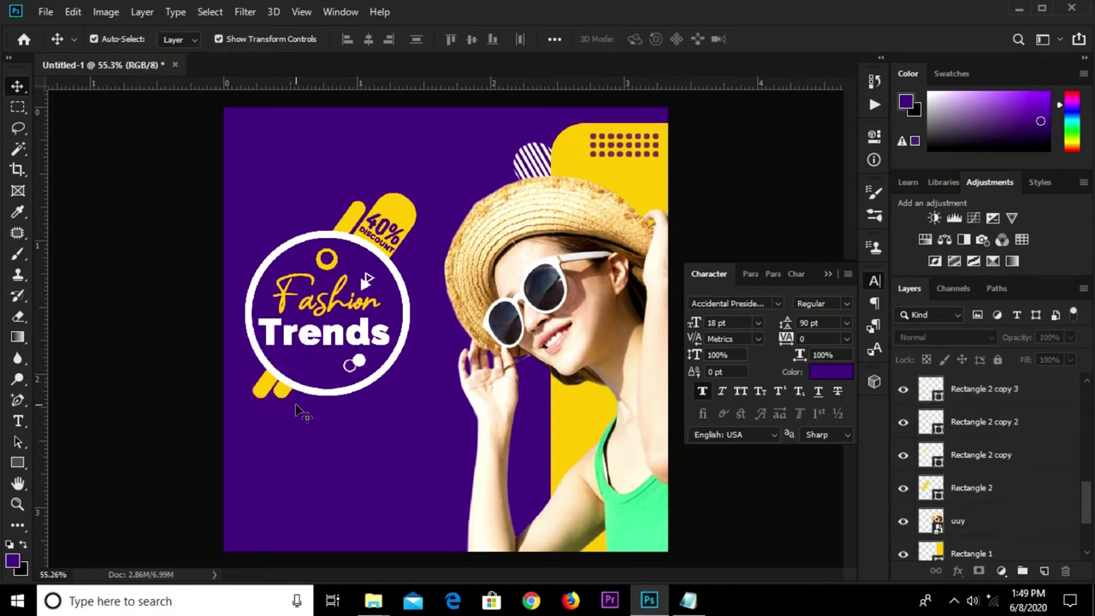
scroll(302, 411, "down", 1)
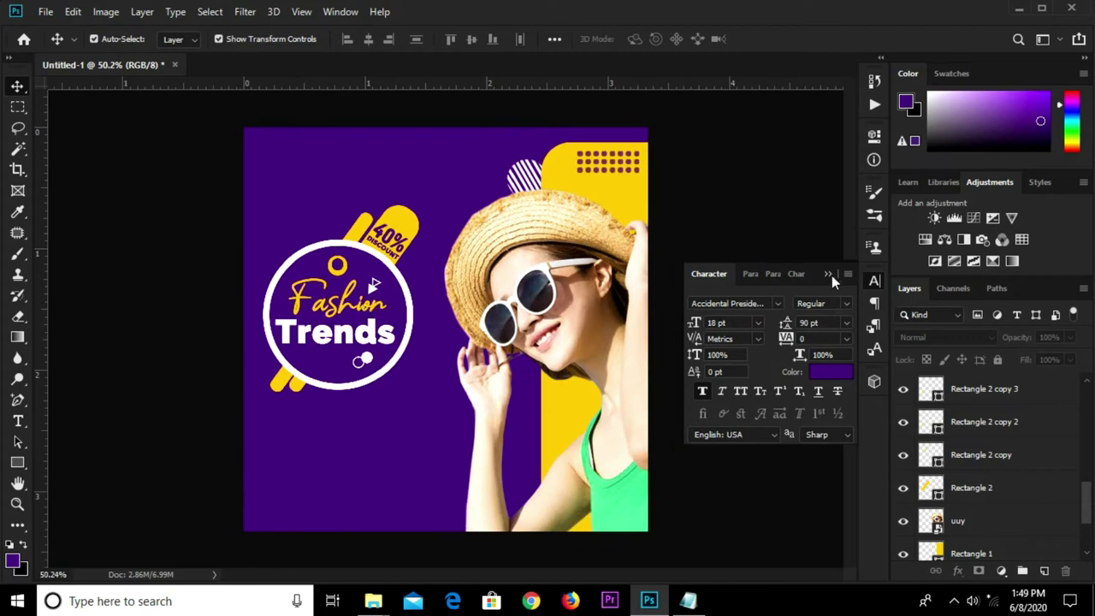
Set the Rectangle tool's fill to the poster yellow #f4be01
left_click(829, 274)
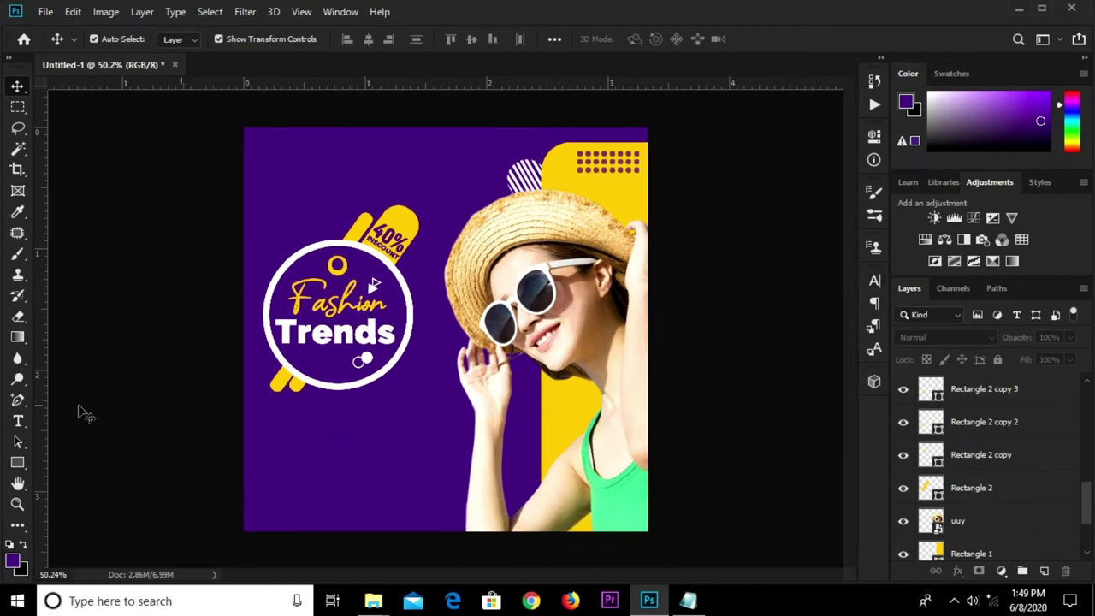
left_click(12, 465)
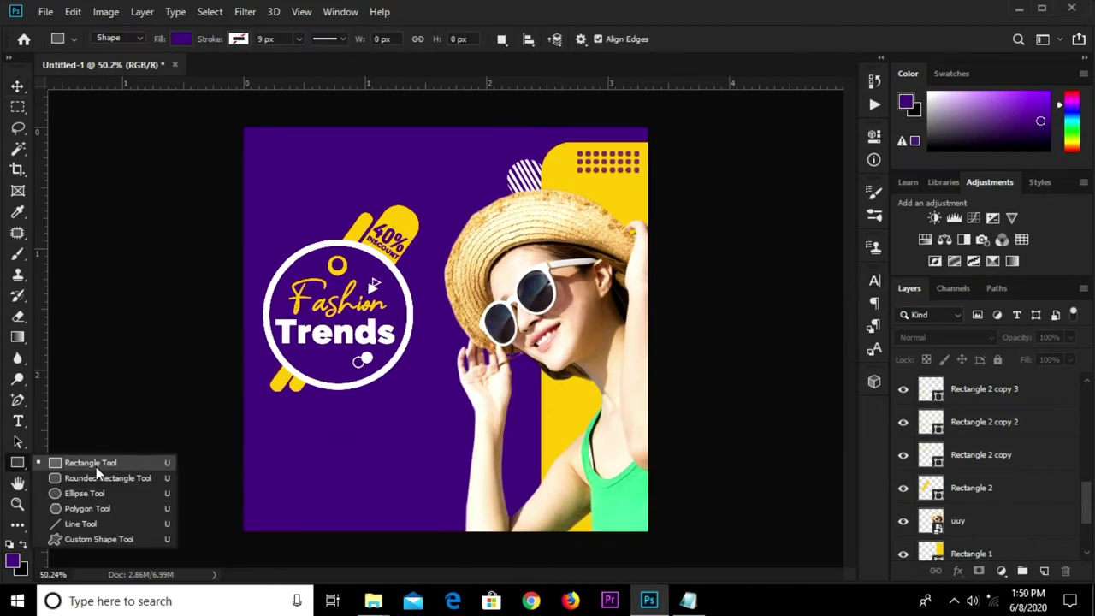
left_click(96, 466)
left_click(182, 38)
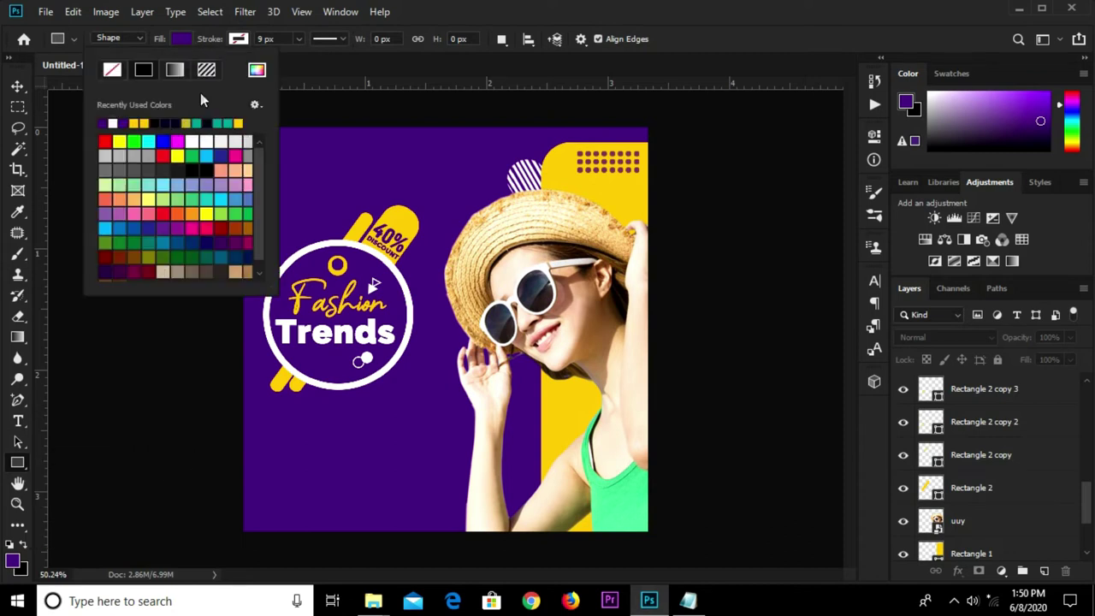
left_click(256, 70)
left_click(637, 201)
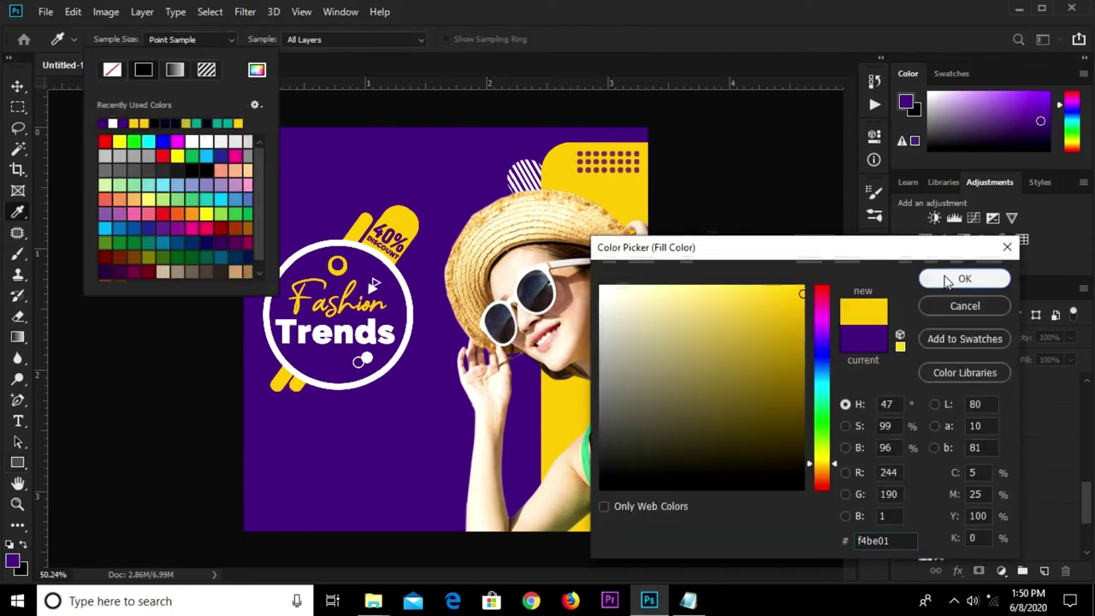
left_click(949, 276)
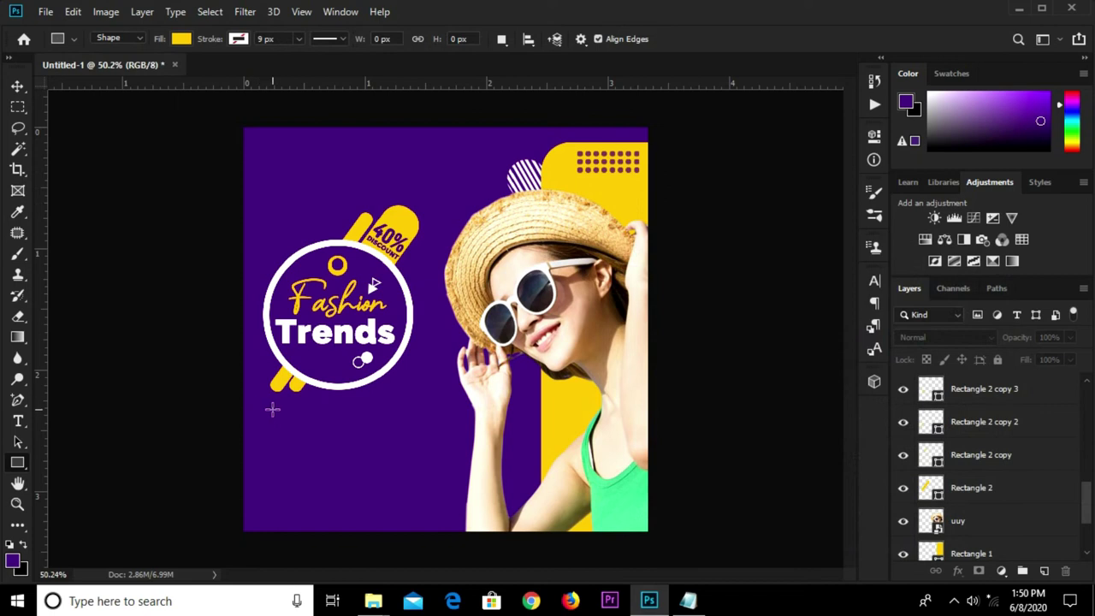
Draw a 337 × 37 px bar below the badge with 18.5 px rounded corners
mouse_move(272, 411)
left_mouse_down()
mouse_move(405, 438)
mouse_move(410, 425)
left_mouse_up()
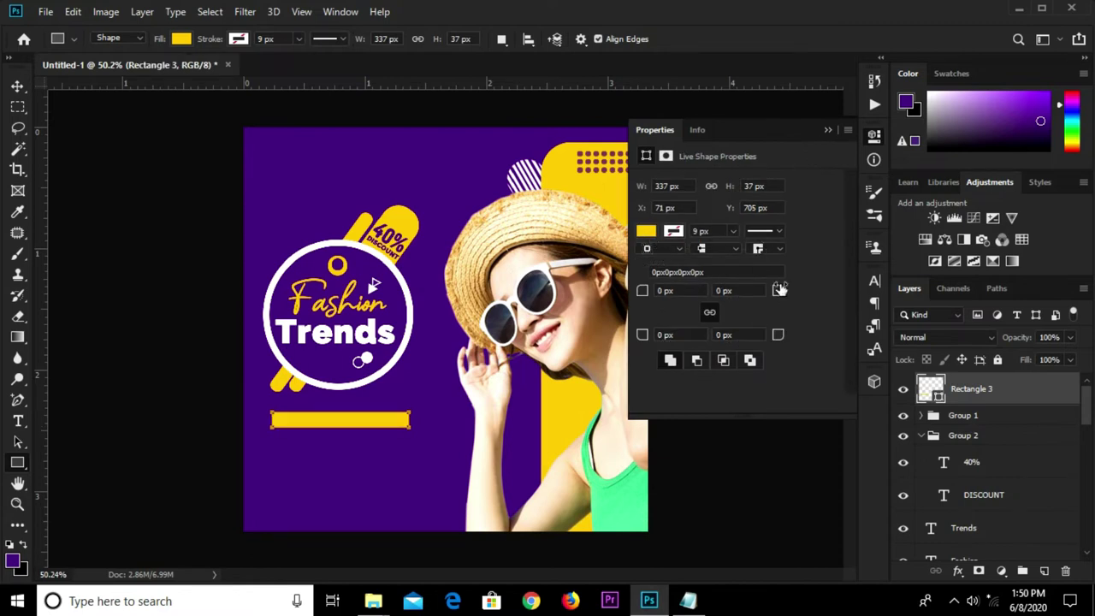
left_click_drag(781, 290, 813, 291)
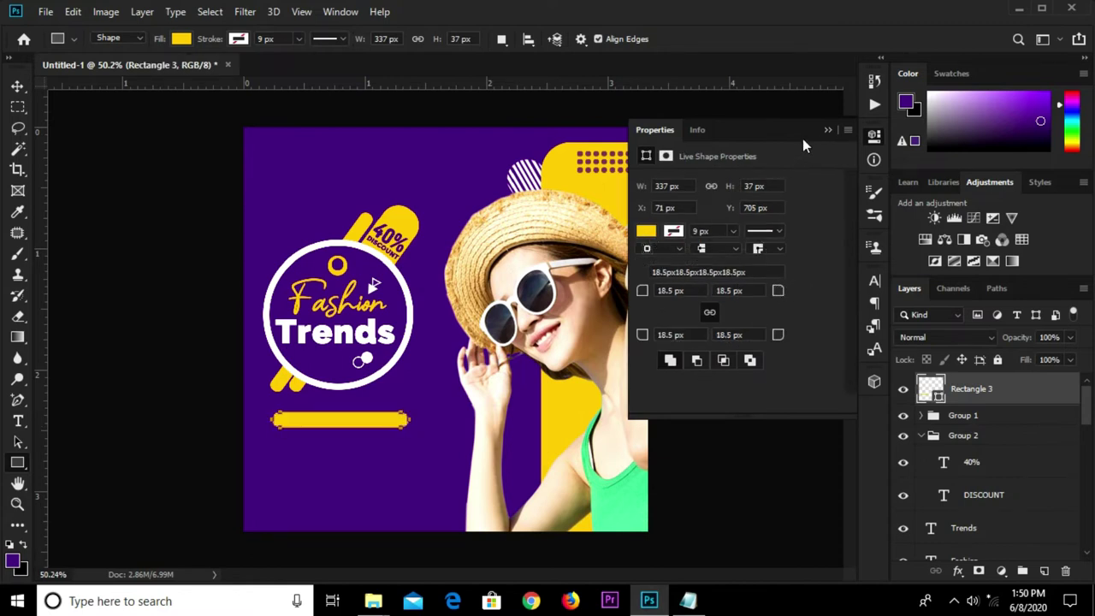
left_click(827, 129)
key("v")
left_click(243, 379)
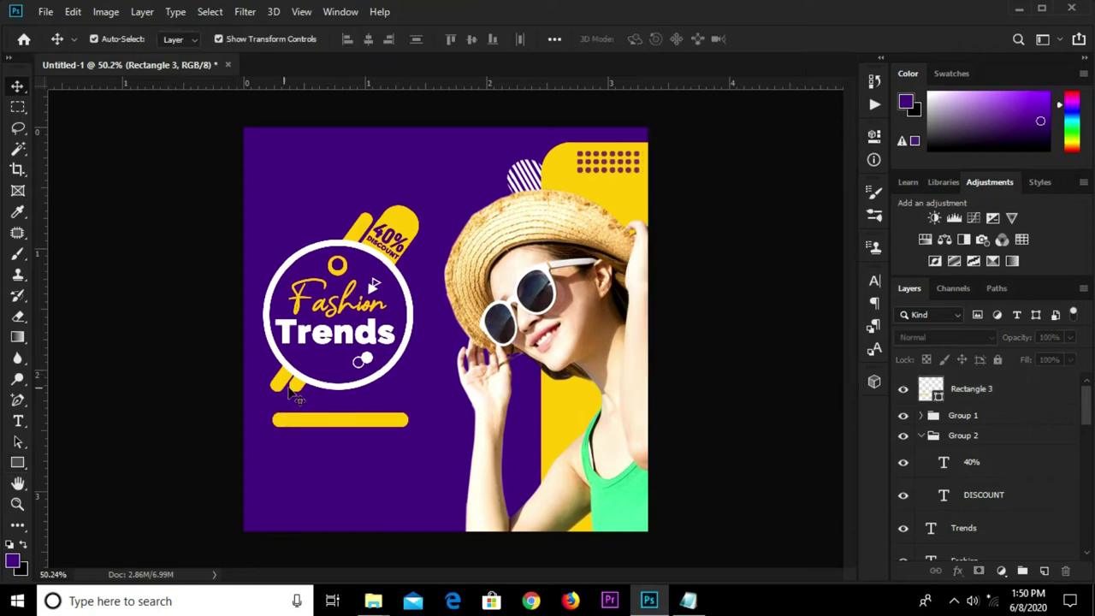
Select the badge layers from Group 1 down to Rectangle 2 and inspect the ggh layer style
left_click(987, 417)
scroll(998, 450, "down", 3)
scroll(998, 457, "down", 2)
scroll(997, 457, "down", 1)
scroll(998, 459, "down", 1)
scroll(999, 459, "down", 1)
scroll(999, 459, "down", 1)
left_click(971, 493, "shift")
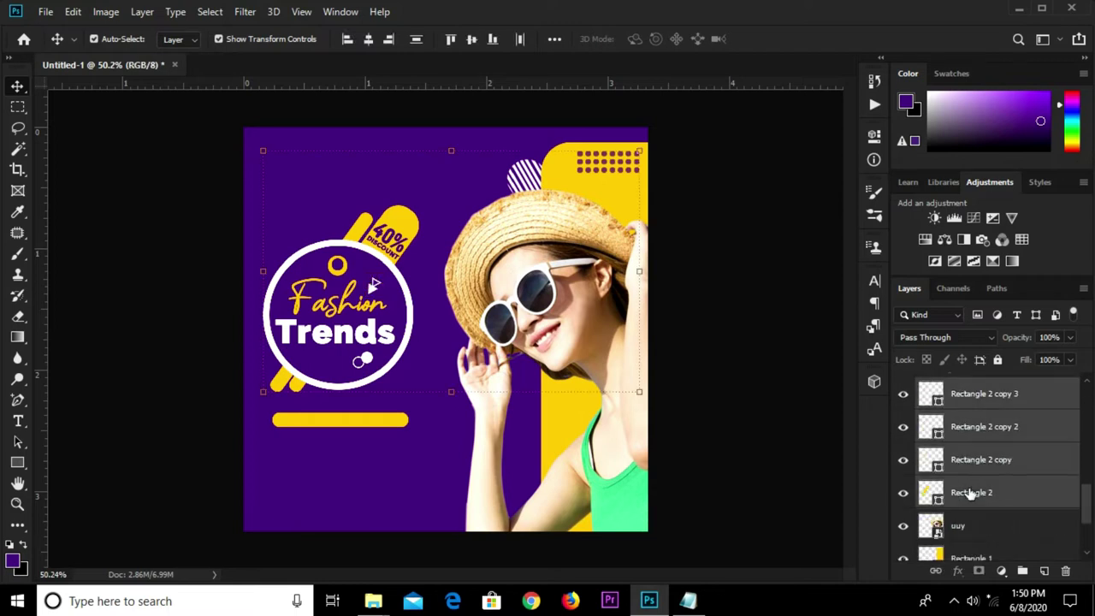
scroll(977, 481, "up", 2)
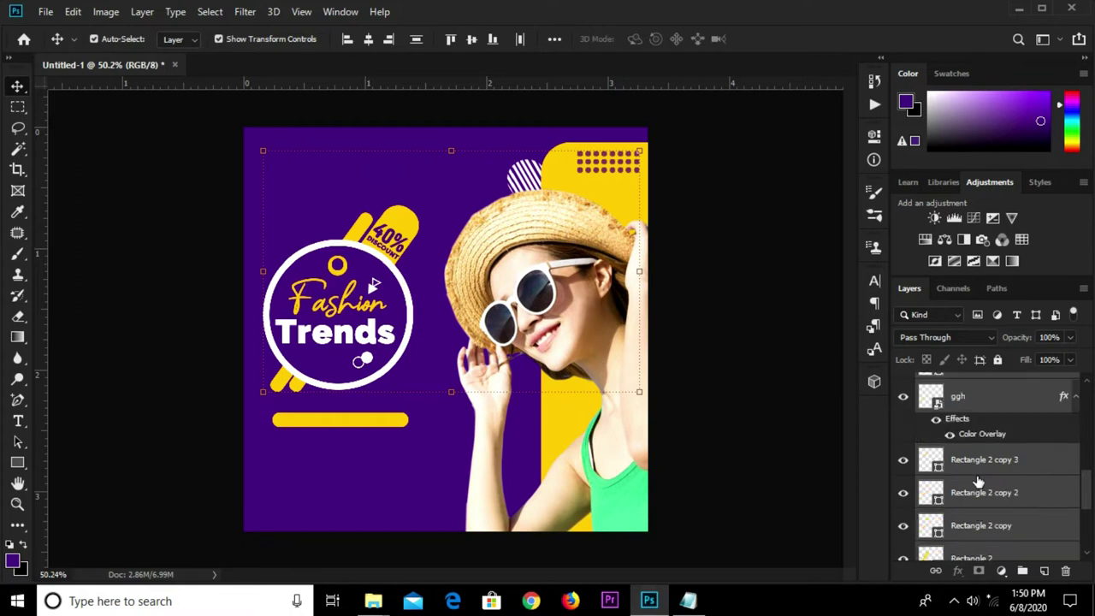
left_click(983, 406, "ctrl")
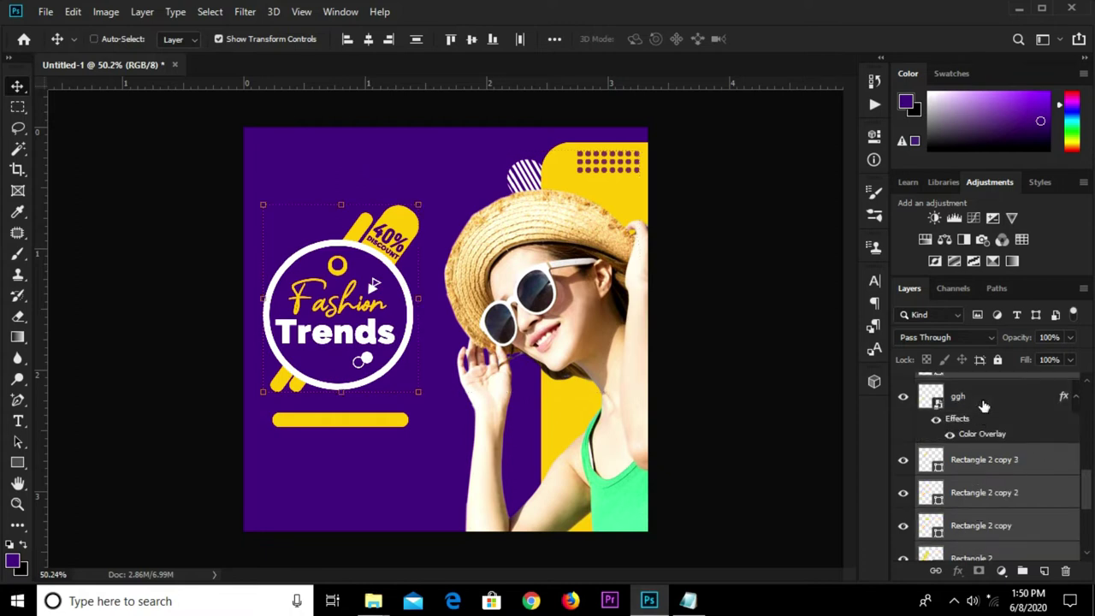
double_click(984, 405)
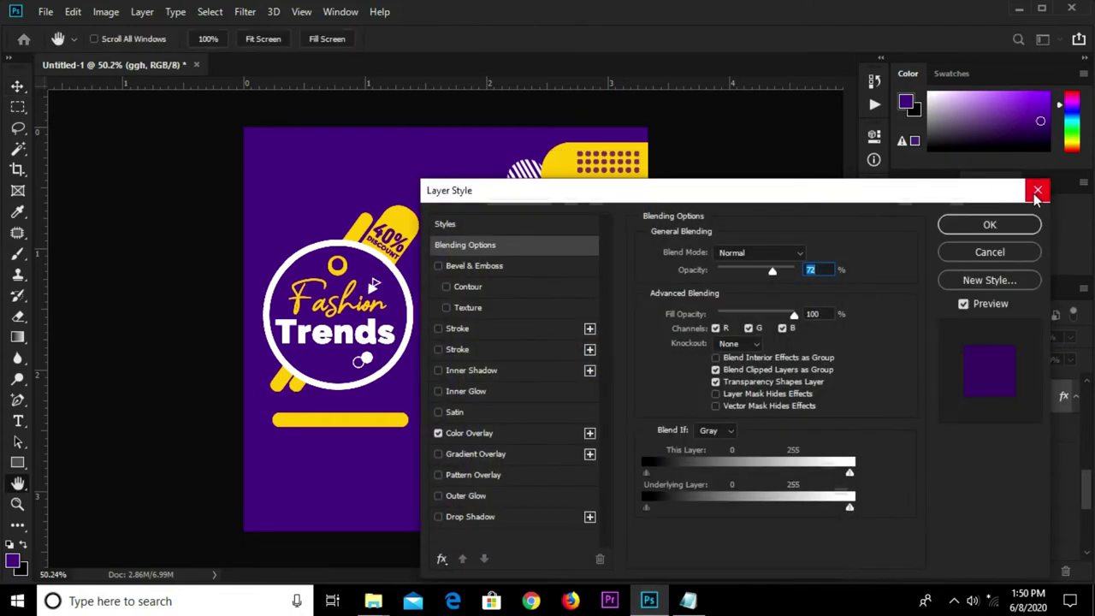
left_click(1037, 190)
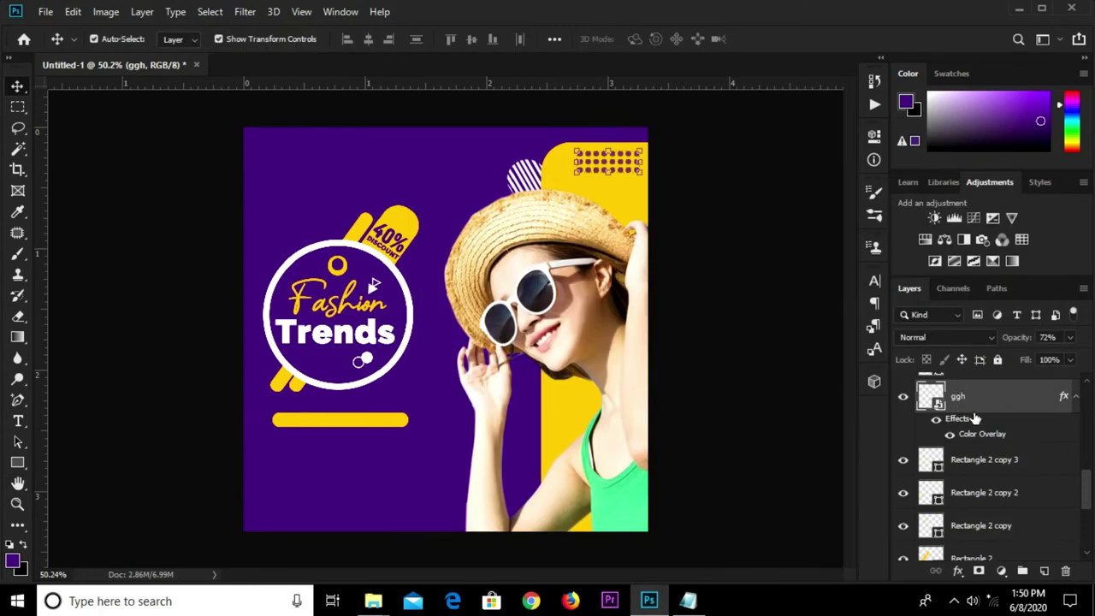
Group Group 1 with the Rectangle 2 stripe and its copy
scroll(995, 407, "up", 3)
scroll(977, 418, "up", 3)
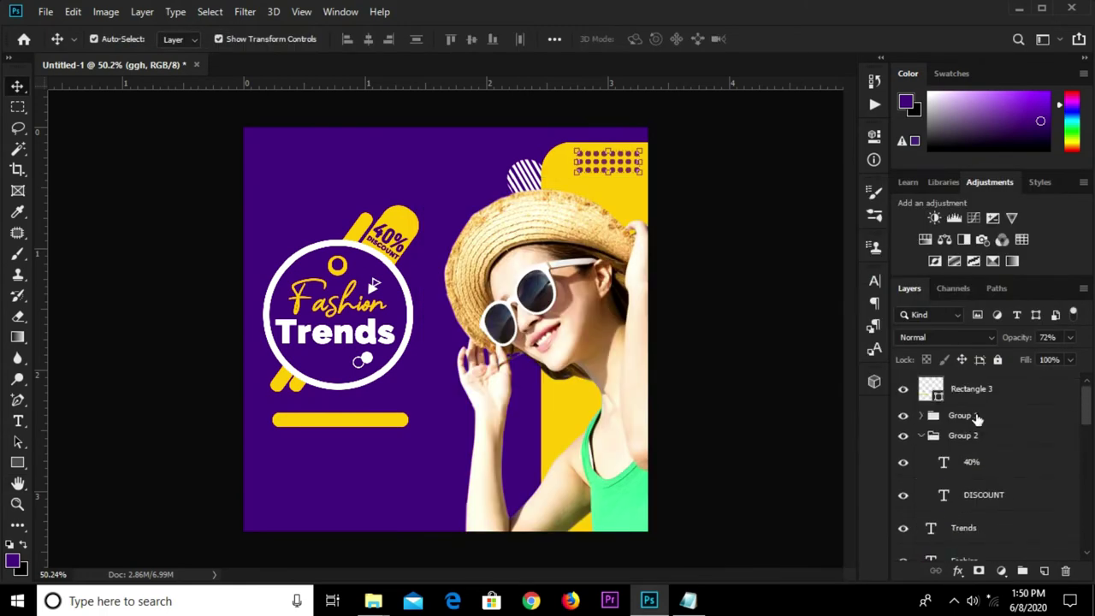
left_click(980, 415)
scroll(997, 451, "down", 3)
scroll(997, 451, "down", 3)
scroll(992, 456, "down", 3)
scroll(992, 456, "down", 3)
scroll(990, 455, "up", 2)
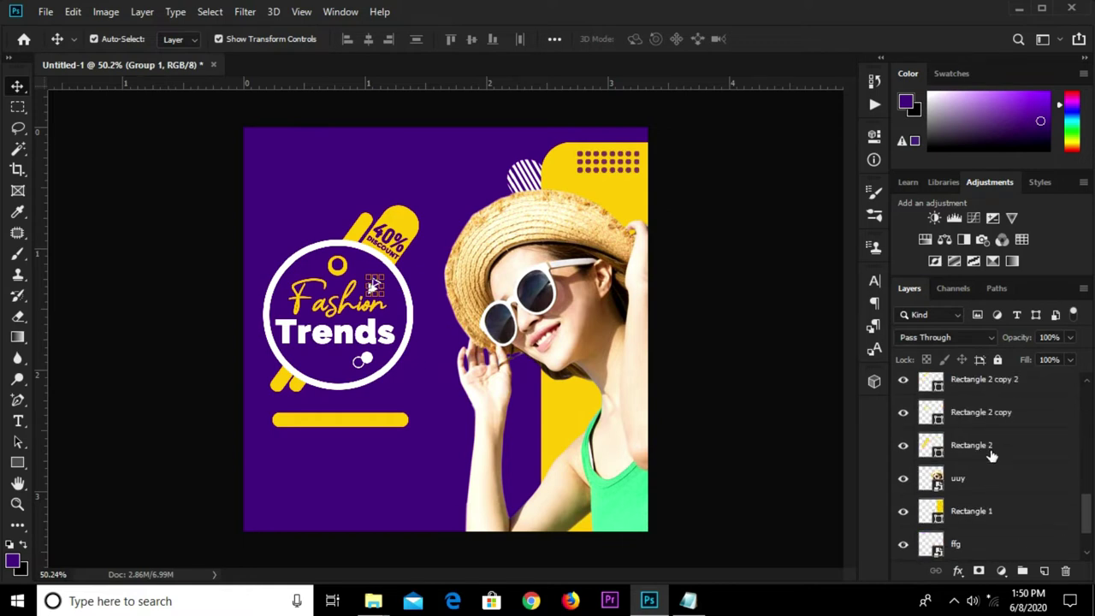
left_click(989, 447)
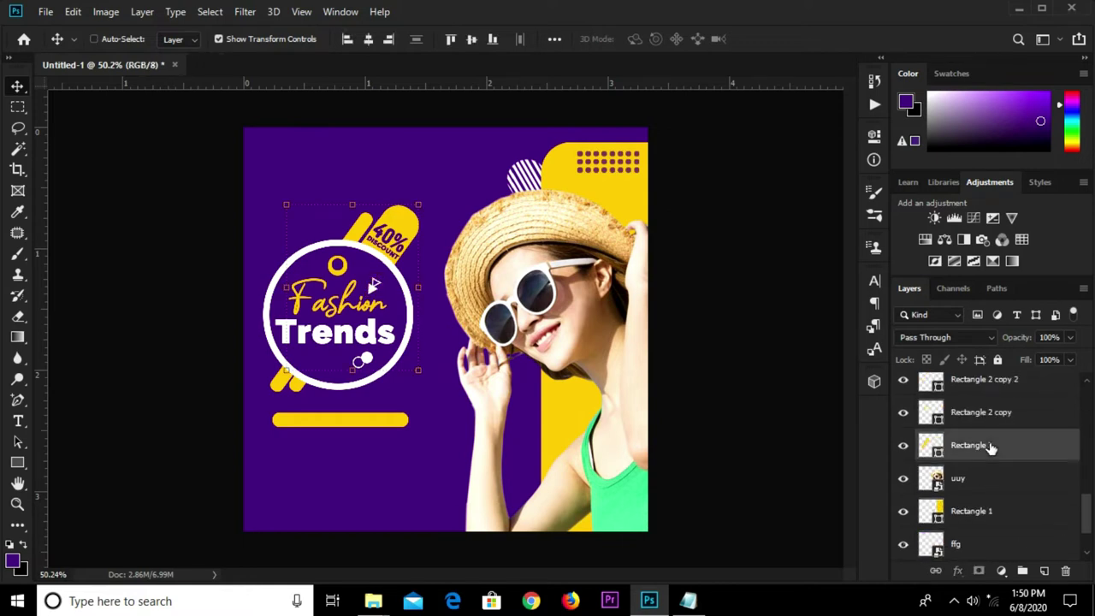
left_click(1009, 413, "ctrl")
key("ctrl+g")
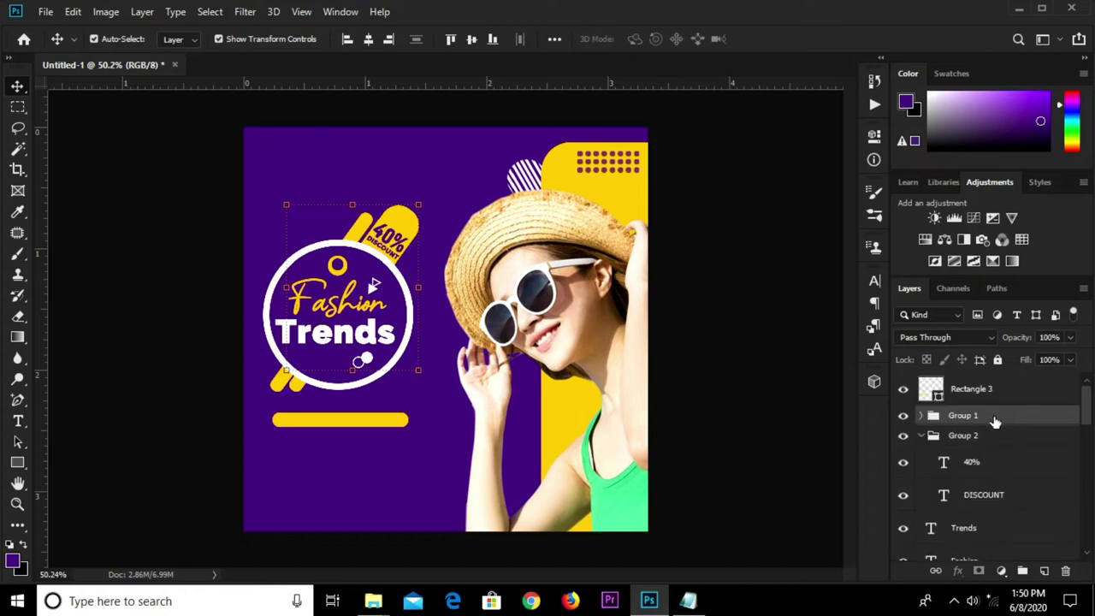
Select the combined Group 3 badge group and toggle its visibility to check it
left_click(992, 417, "shift")
scroll(995, 437, "down", 3)
scroll(995, 440, "down", 3)
scroll(994, 445, "down", 3)
scroll(995, 452, "down", 2)
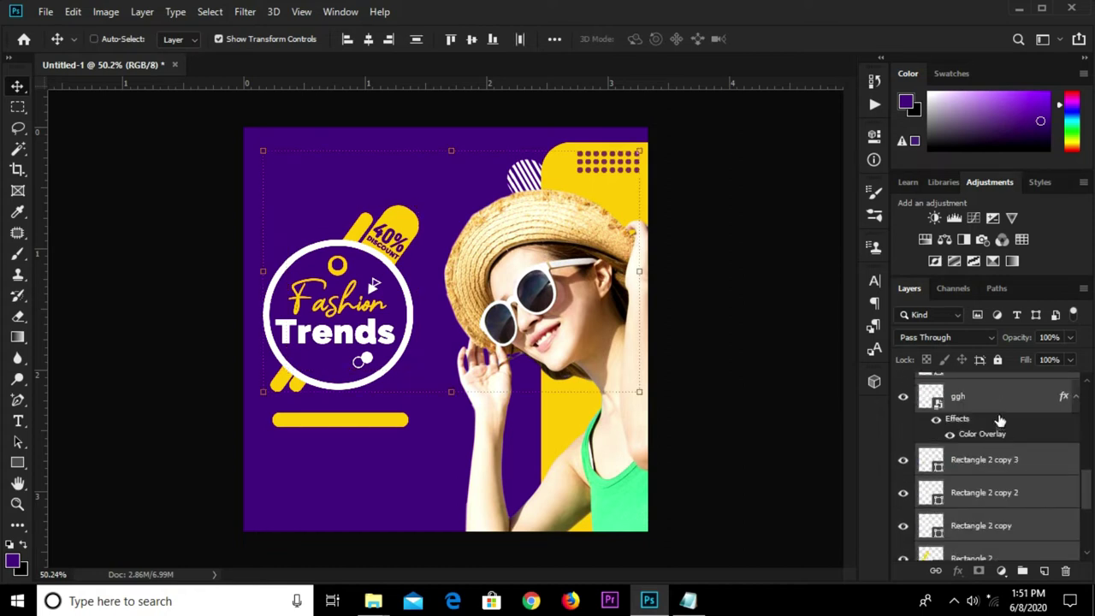
left_click(998, 389)
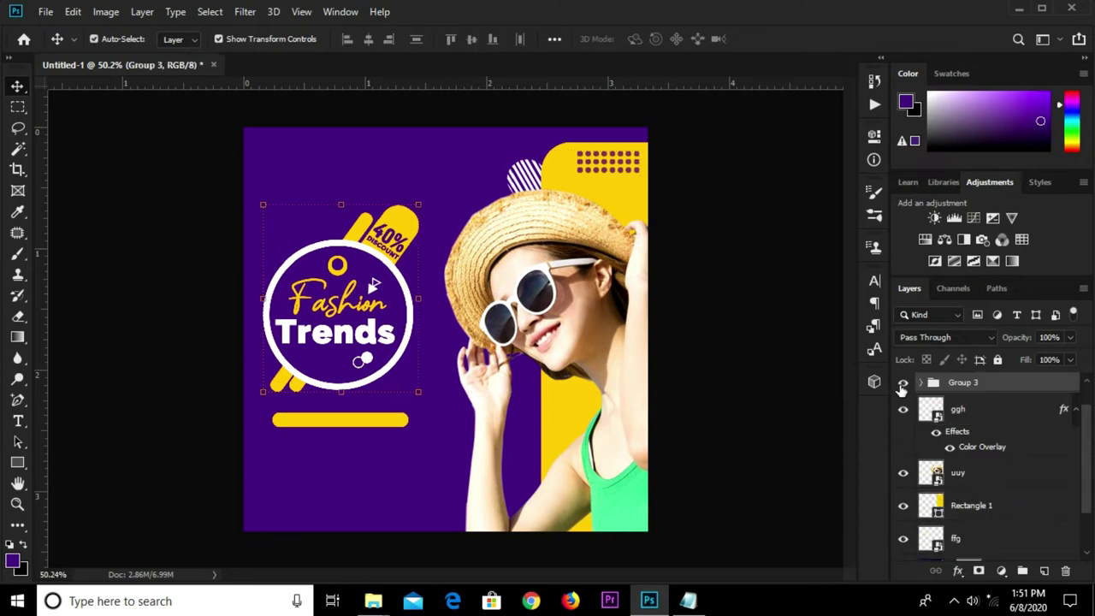
left_click(902, 385)
Scale the Fashion Trends badge group up to about 108%
key("ctrl+t")
left_click_drag(422, 206, 430, 190)
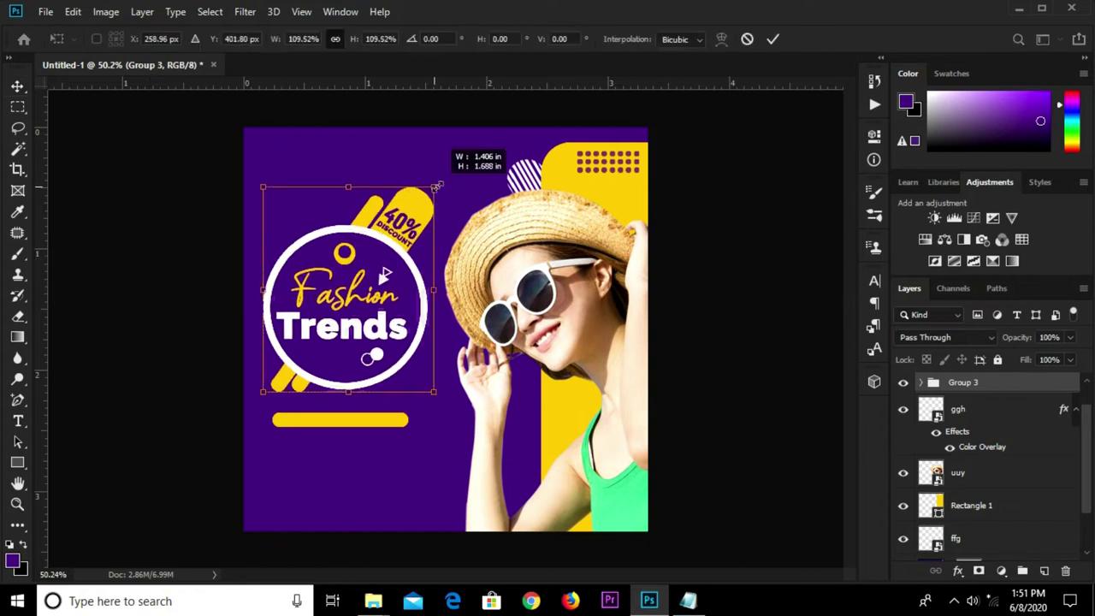
left_click(773, 40)
left_click(742, 257)
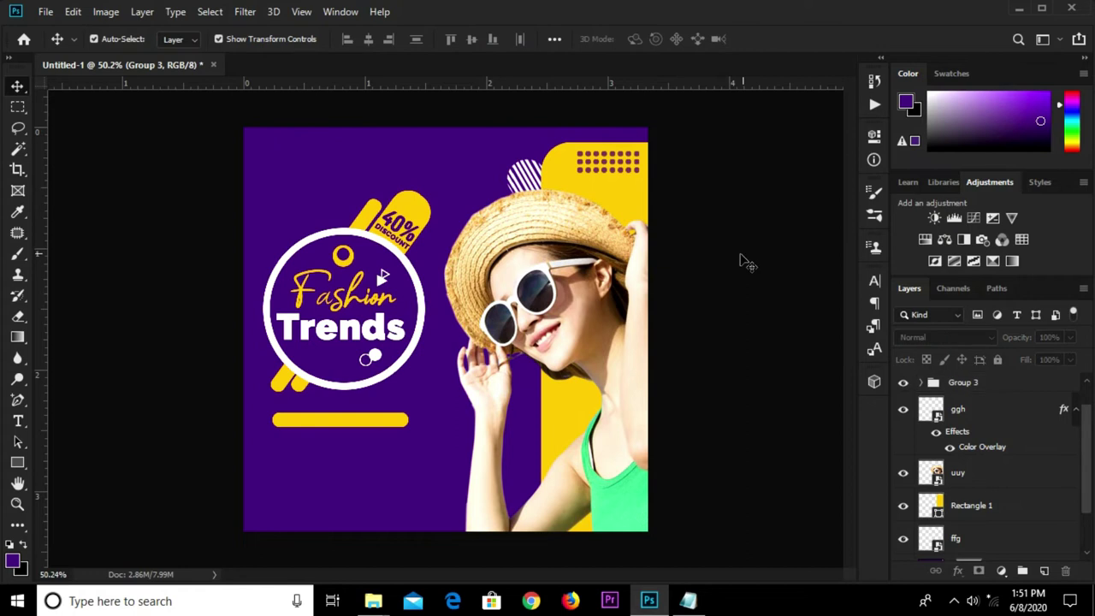
Stretch the yellow bar beneath the badge slightly wider to the right
left_click(318, 421)
scroll(377, 428, "up", 1)
left_click_drag(402, 429, 418, 429)
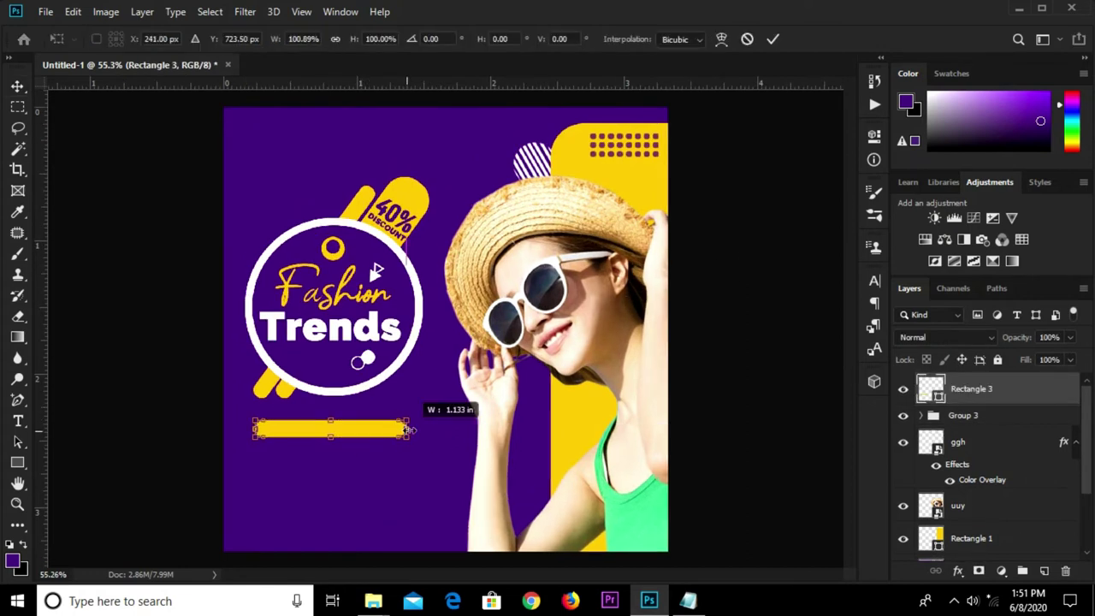
key("Return")
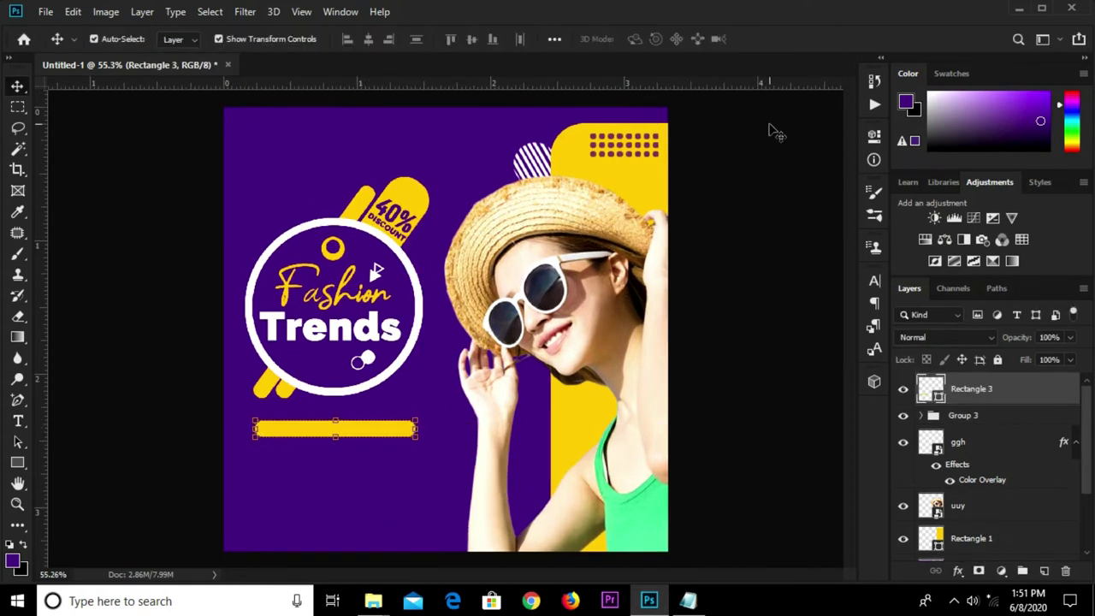
left_click(736, 318)
Copy the 'New Collections' line from the fashion instagram notes
left_click(718, 573)
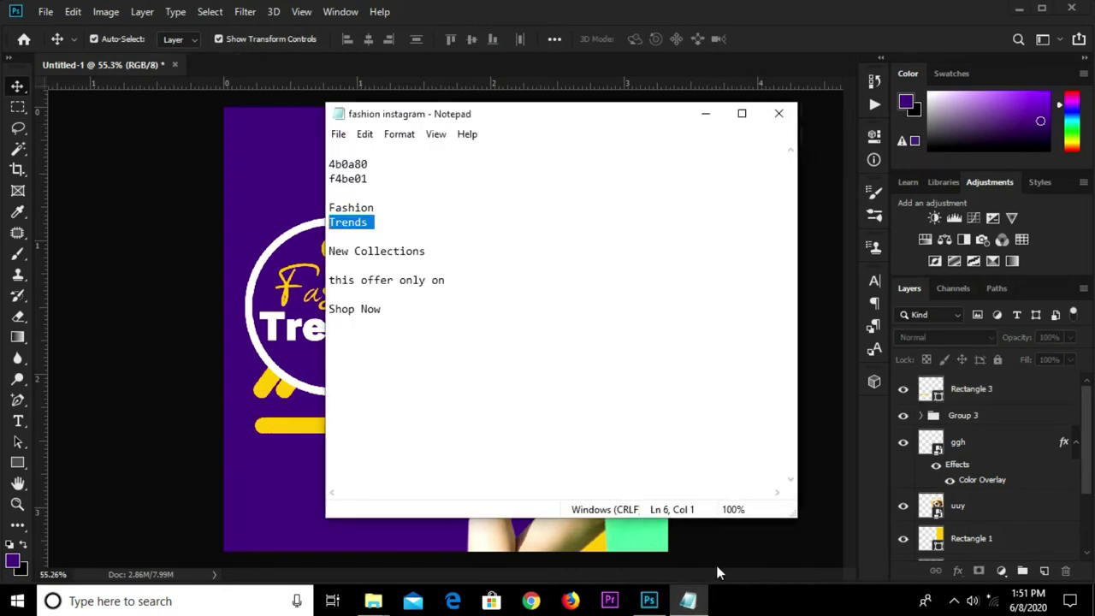
left_click(440, 252)
left_click(330, 250, "shift")
right_click(351, 254)
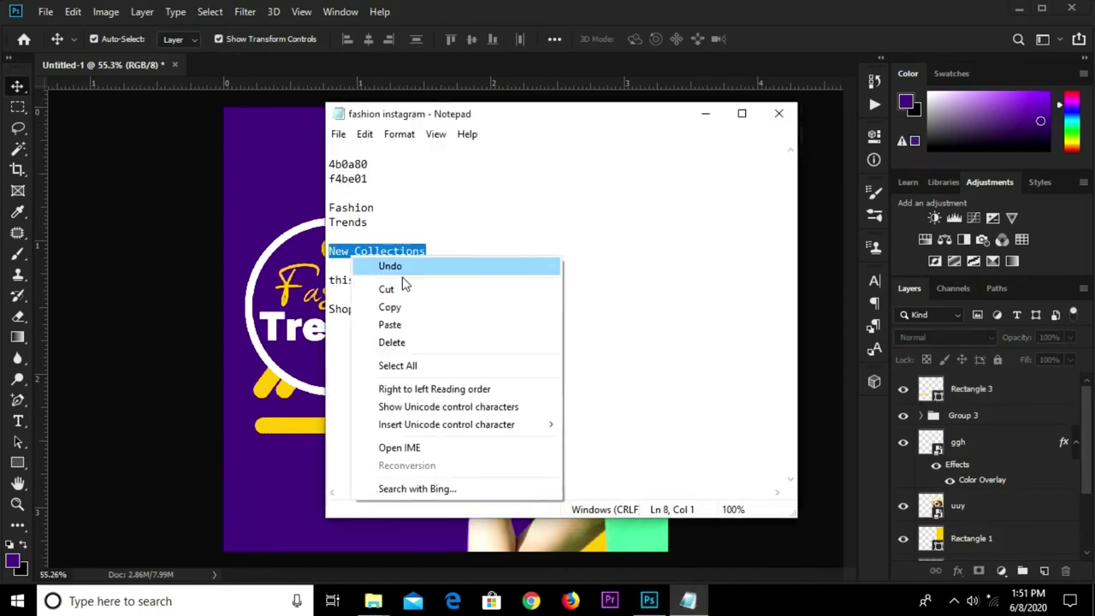
left_click(425, 307)
left_click(312, 330)
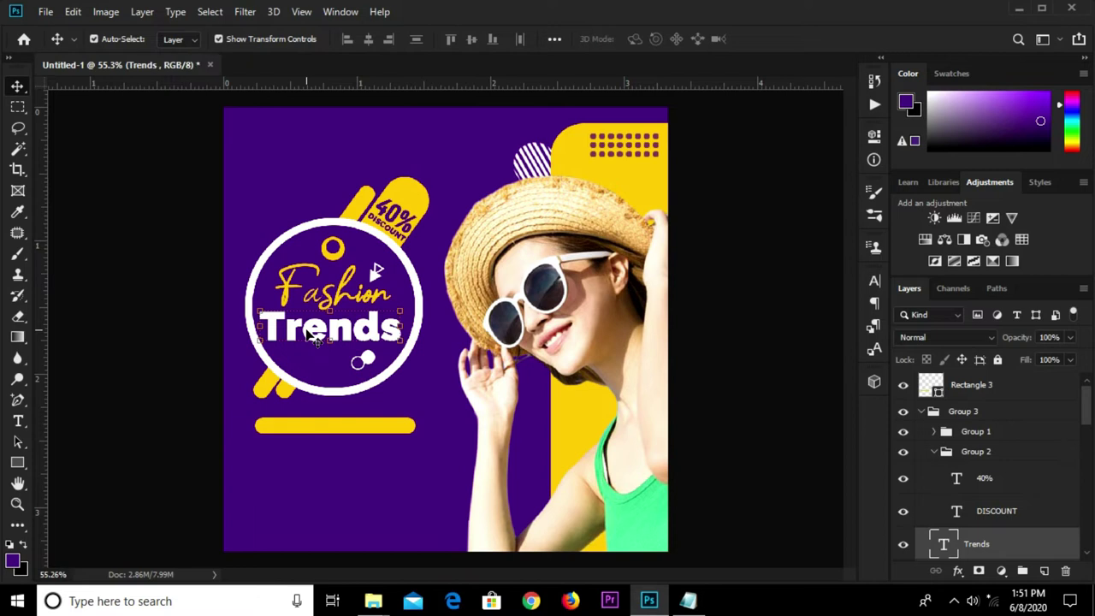
Duplicate the Trends text onto the yellow bar, replace it with 'New Collections', and check its font style
left_click_drag(314, 332, 317, 444, "alt")
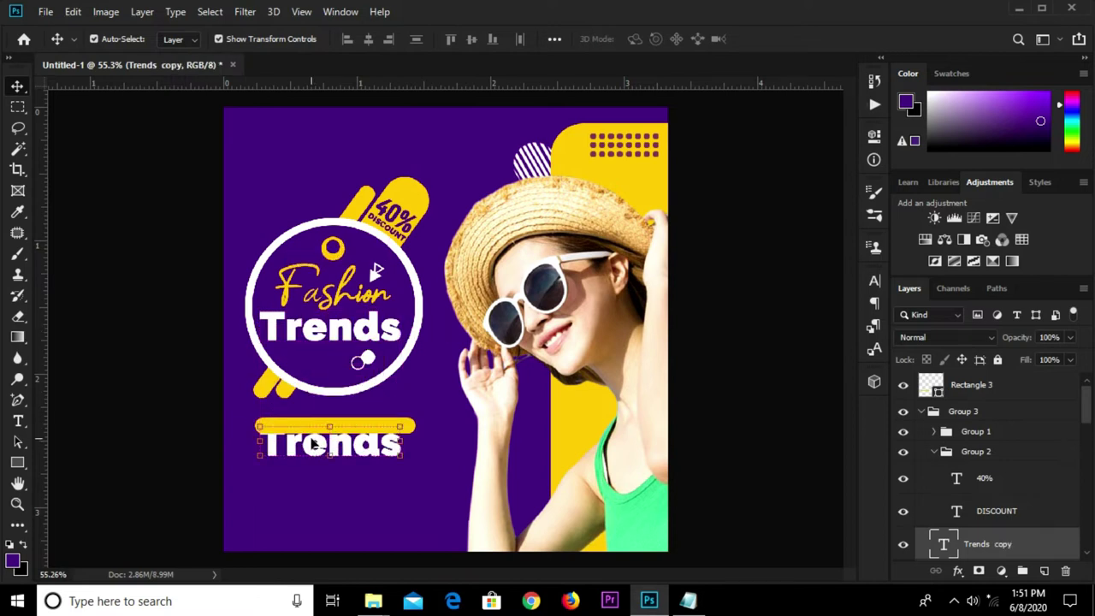
key("t")
left_click(316, 445)
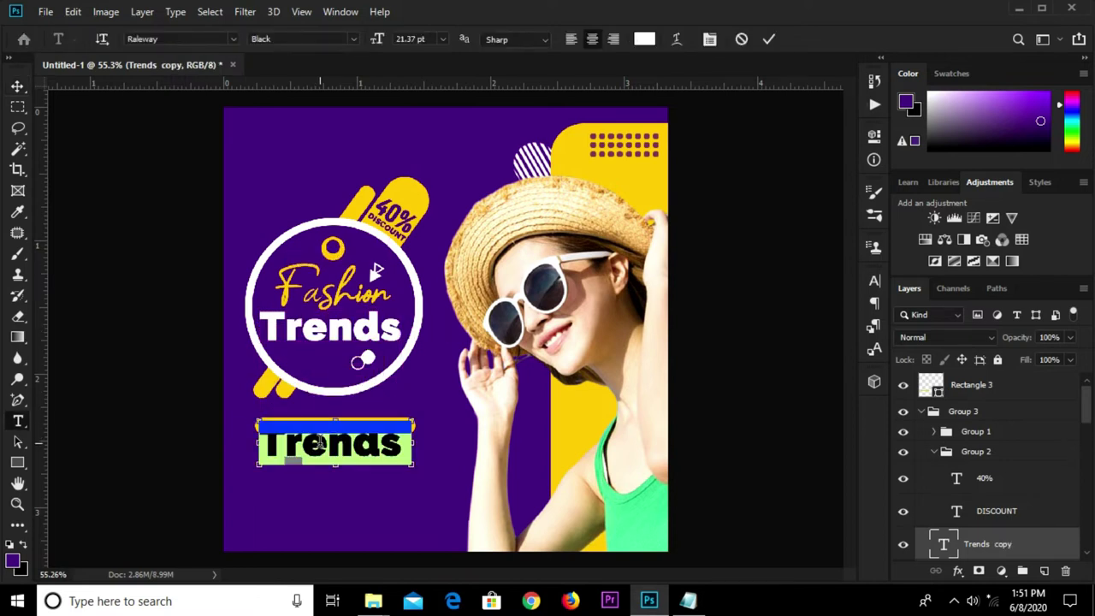
key("ctrl+a")
key("ctrl+v")
left_click(769, 39)
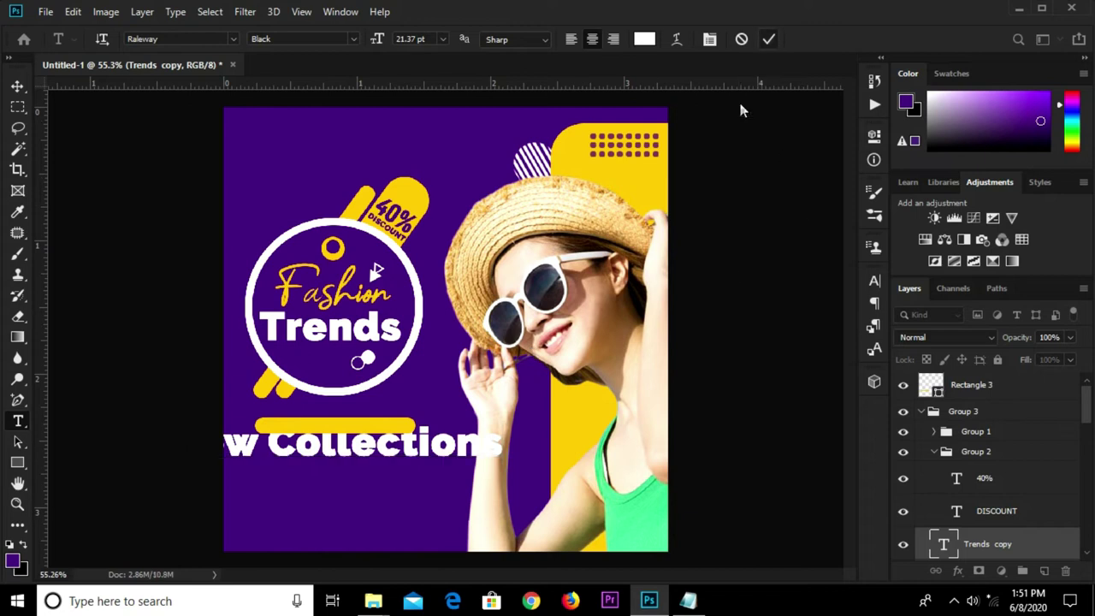
left_click(873, 279)
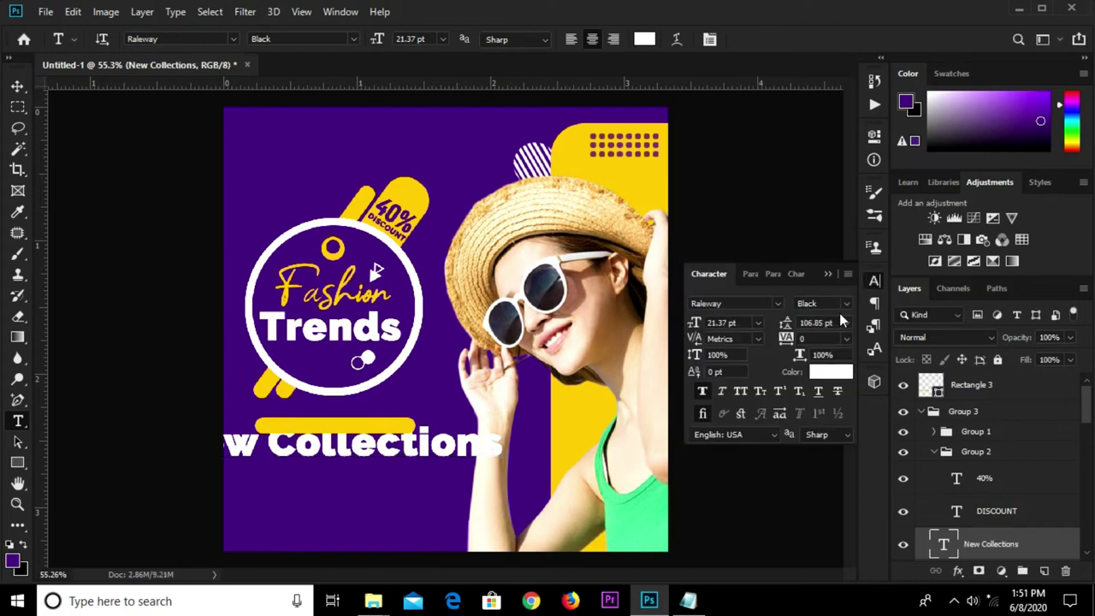
left_click(847, 305)
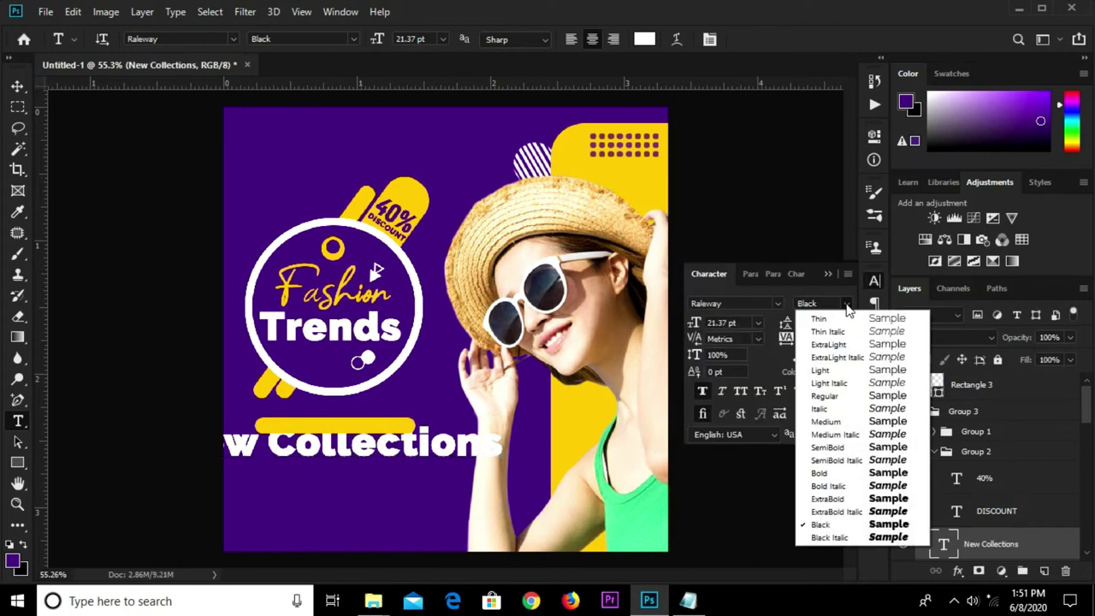
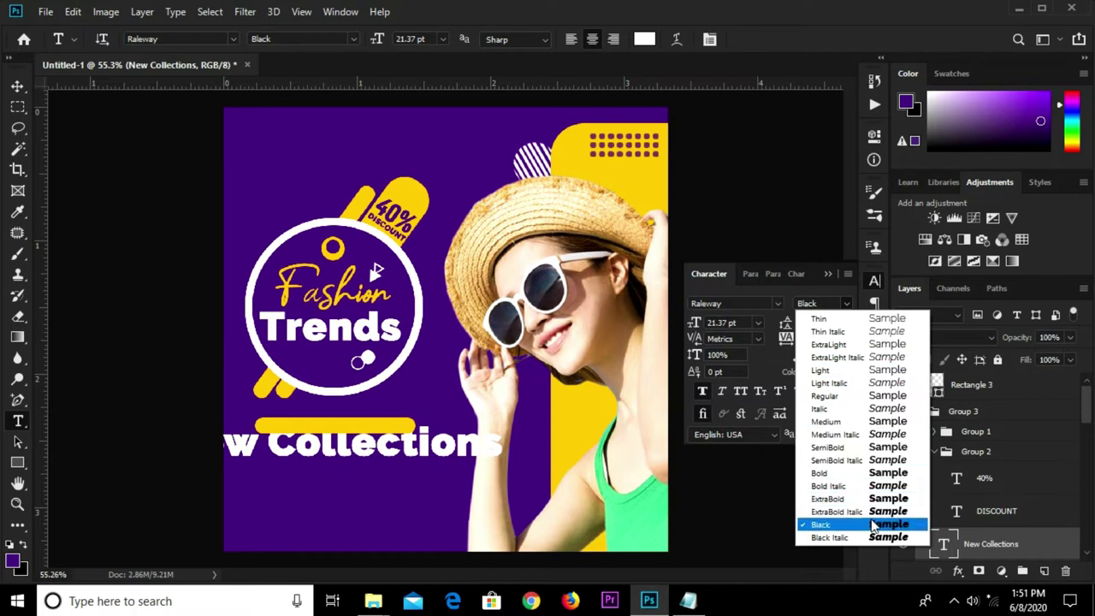
Make NEW COLLECTIONS Regular, all caps, 9 pt, and move it onto the yellow bar above Rectangle 3
left_click(855, 395)
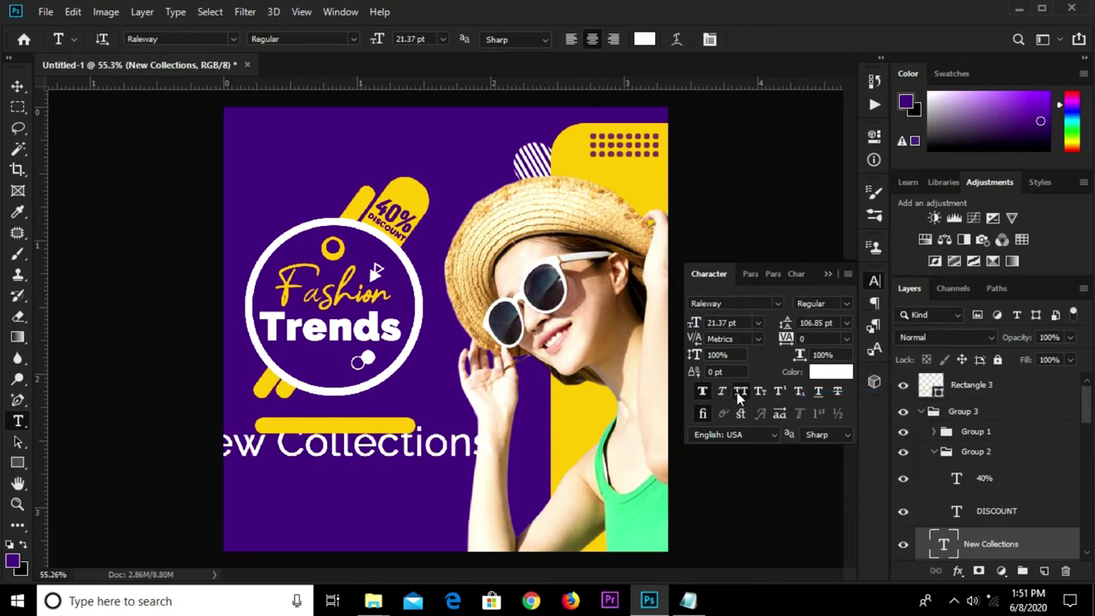
left_click(738, 391)
key("v")
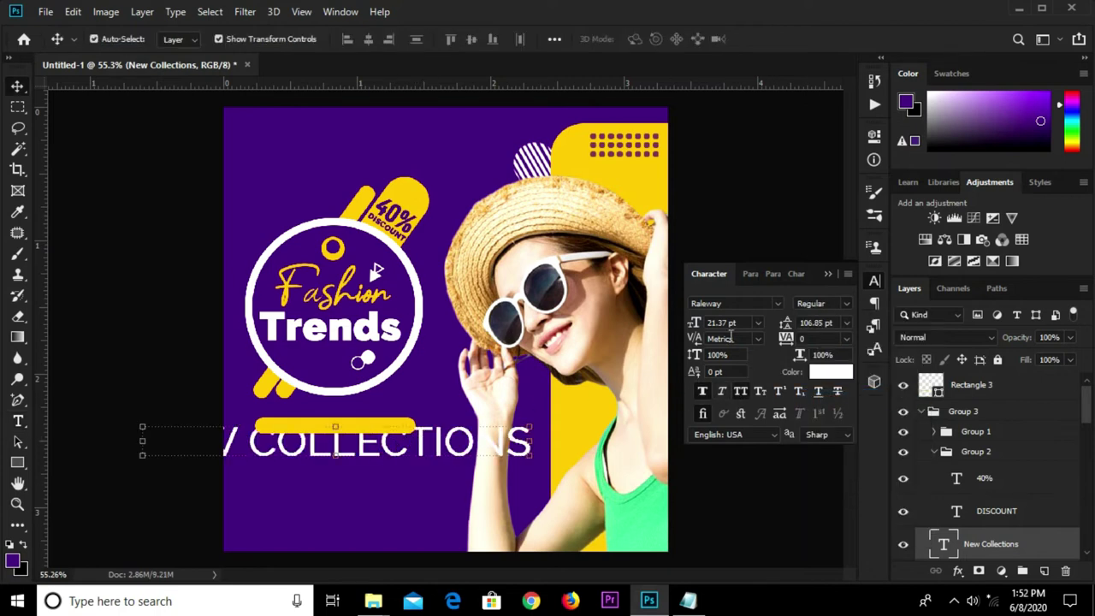
left_click(757, 322)
left_click(727, 381)
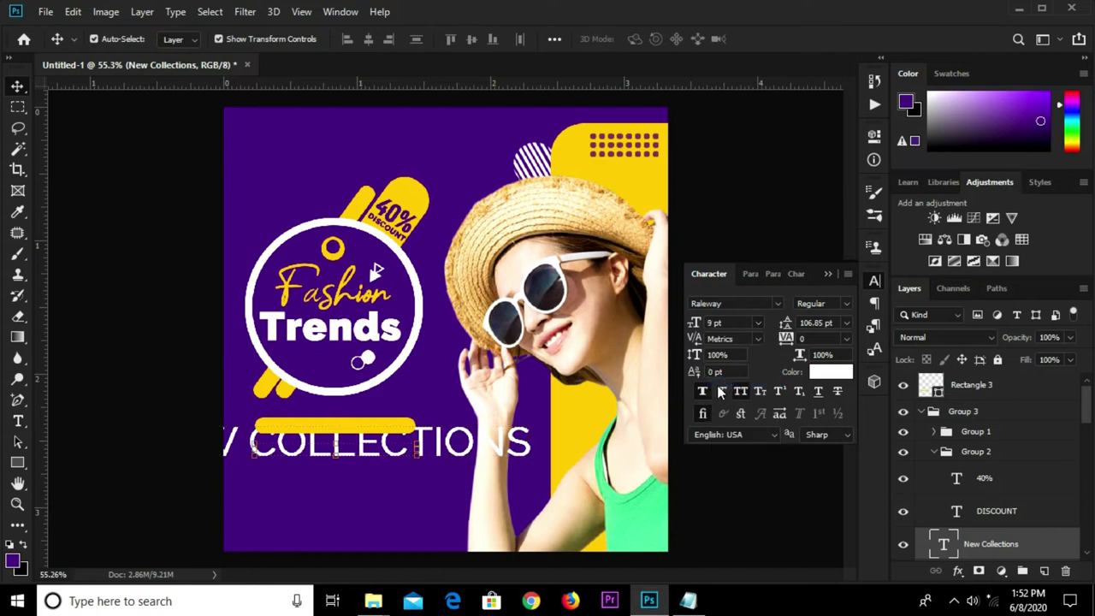
left_click_drag(318, 458, 316, 436)
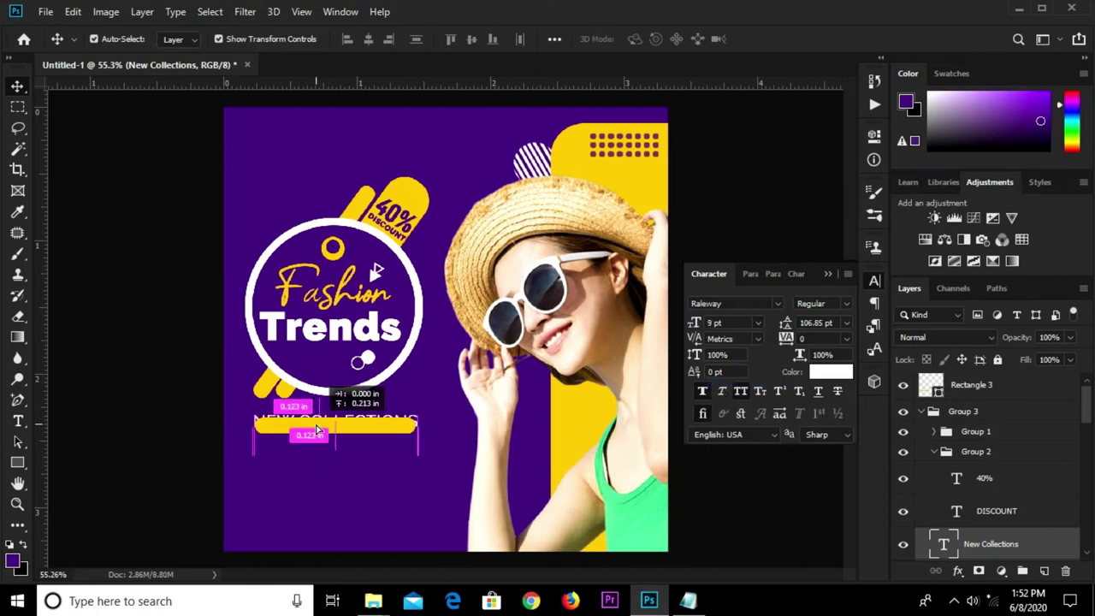
mouse_move(975, 544)
left_mouse_down()
mouse_move(985, 363)
mouse_move(983, 381)
left_mouse_up()
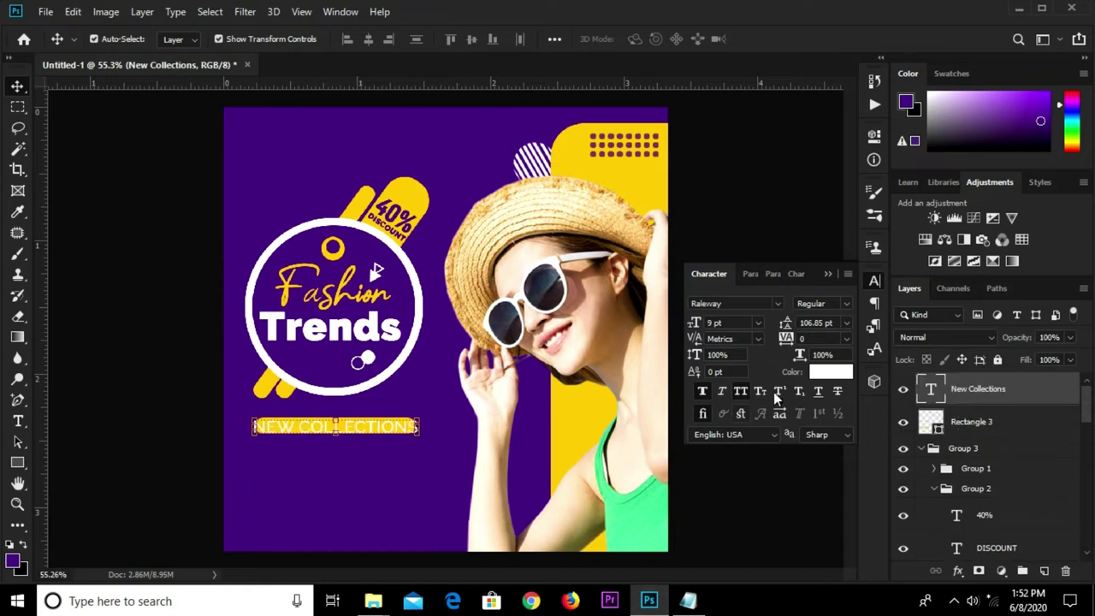
Recolour NEW COLLECTIONS with the background purple and scale it down to about 7.58 pt
left_click(823, 370)
left_click(420, 462)
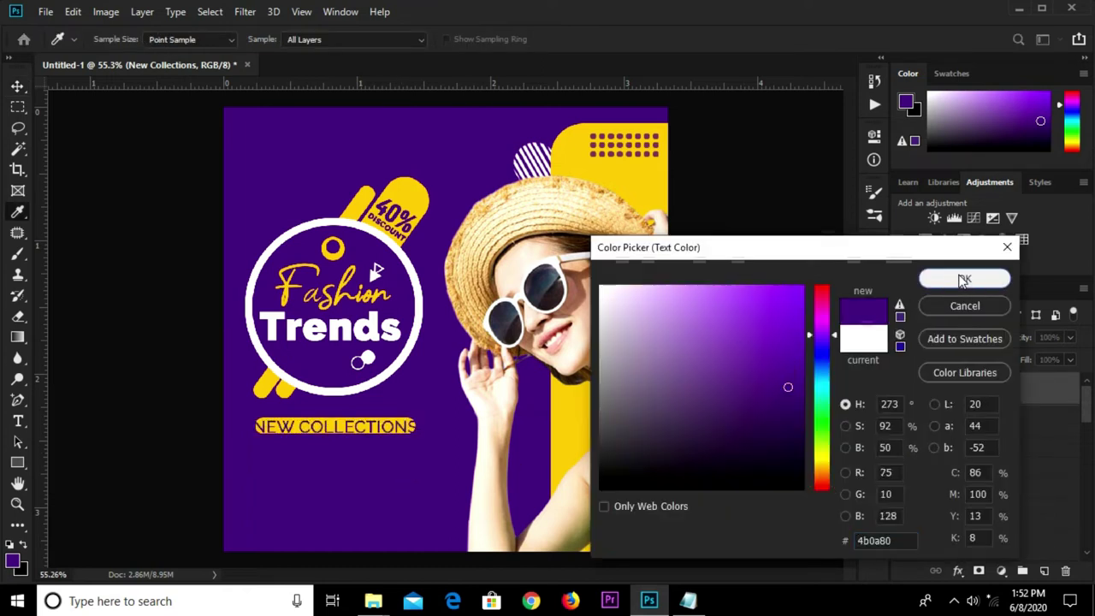
left_click(966, 279)
key("ctrl+t")
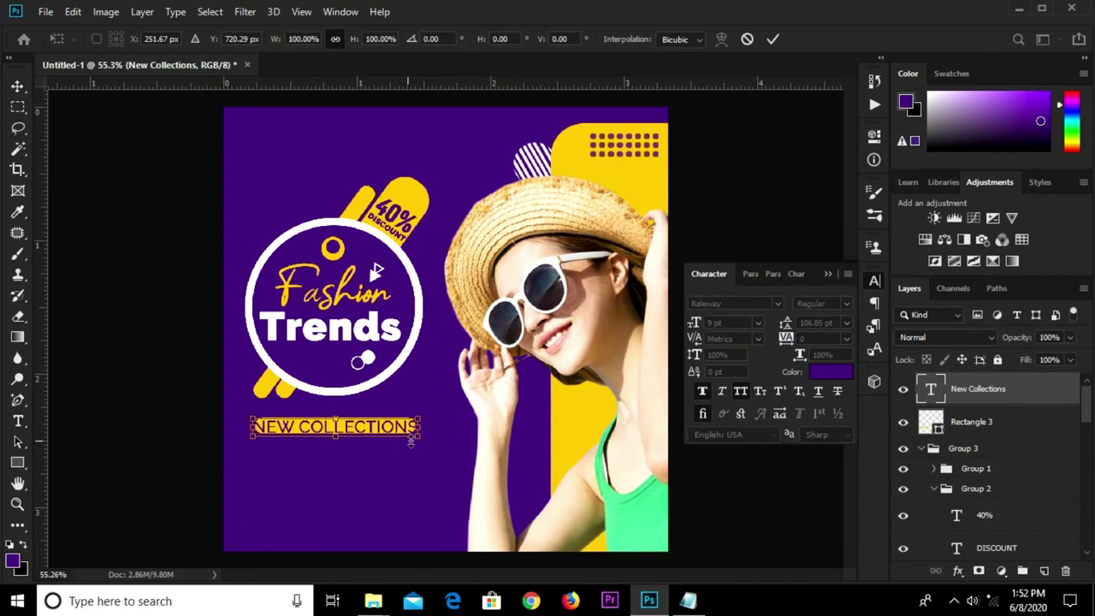
left_click_drag(421, 437, 412, 433)
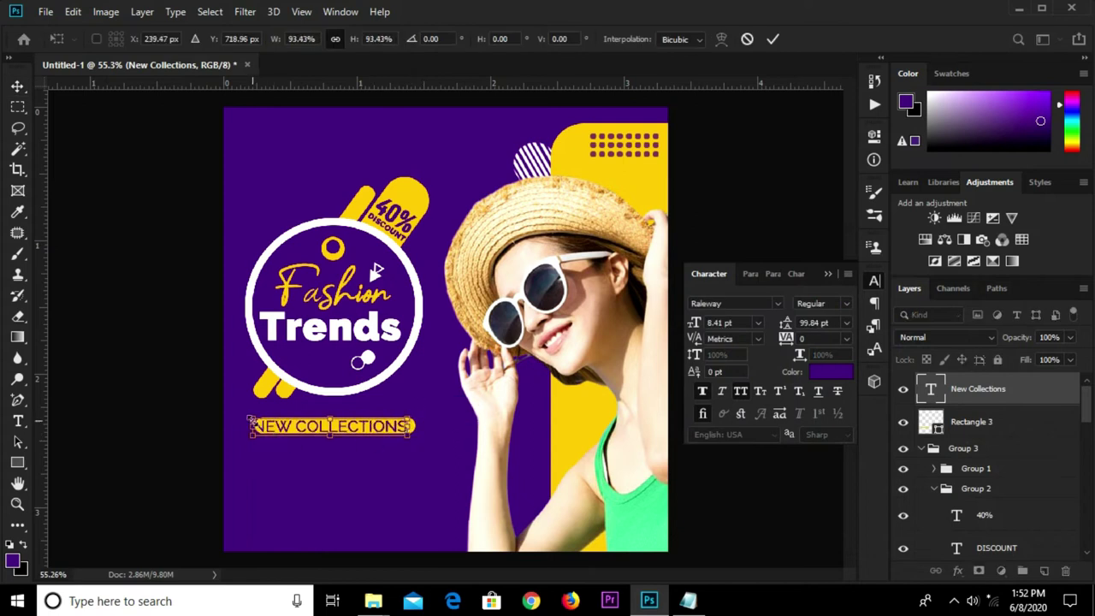
left_click_drag(249, 417, 256, 420)
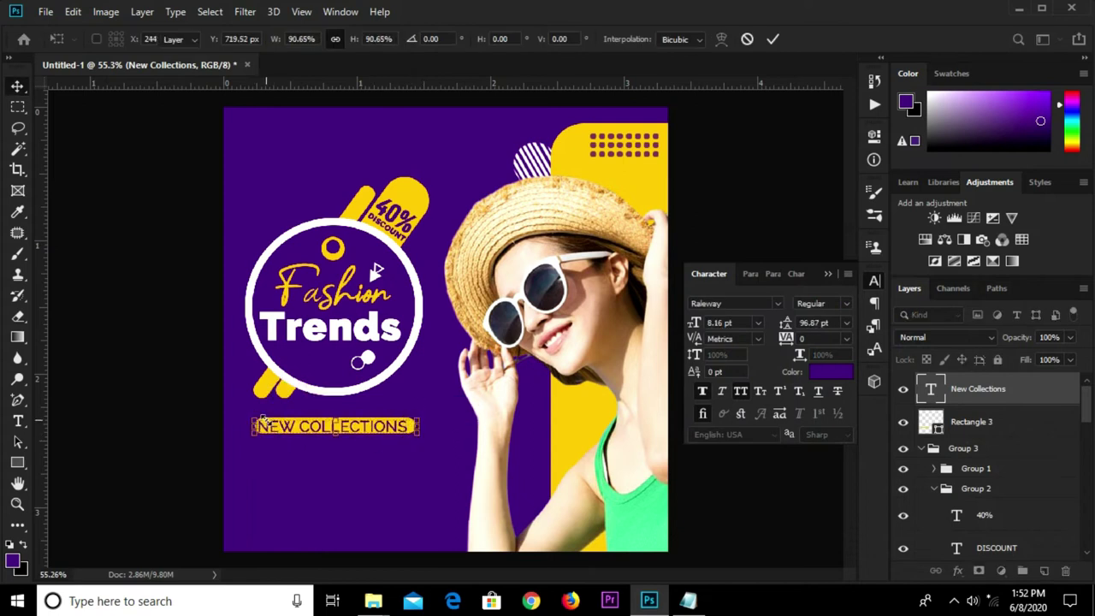
key("Return")
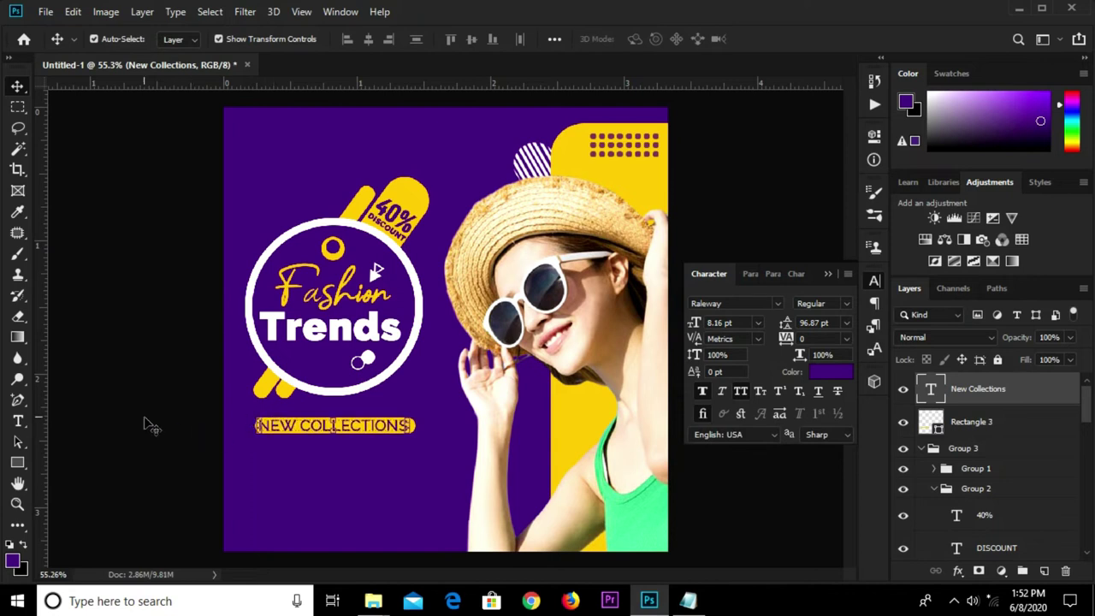
left_click(162, 412)
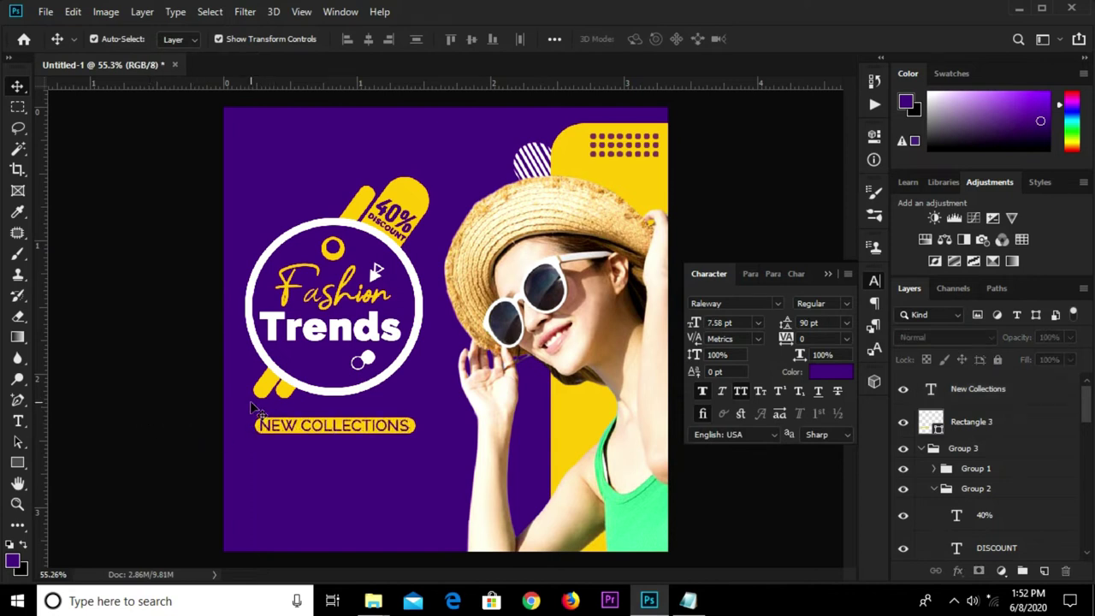
Draw a slim yellow bar below NEW COLLECTIONS, trimmed to about 35 px tall
left_click(17, 461)
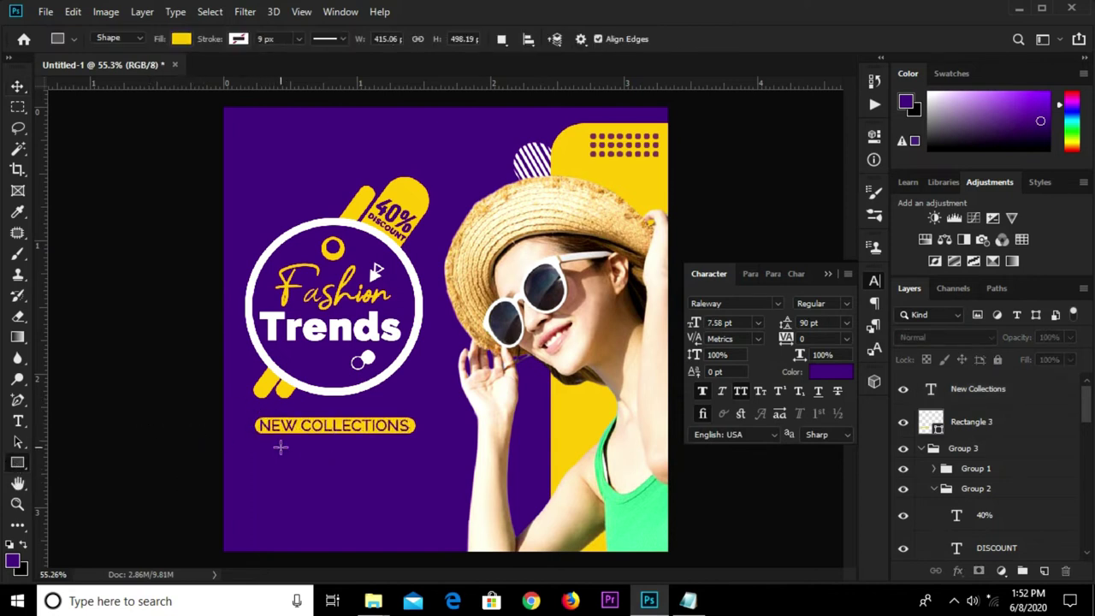
left_click_drag(272, 455, 407, 467)
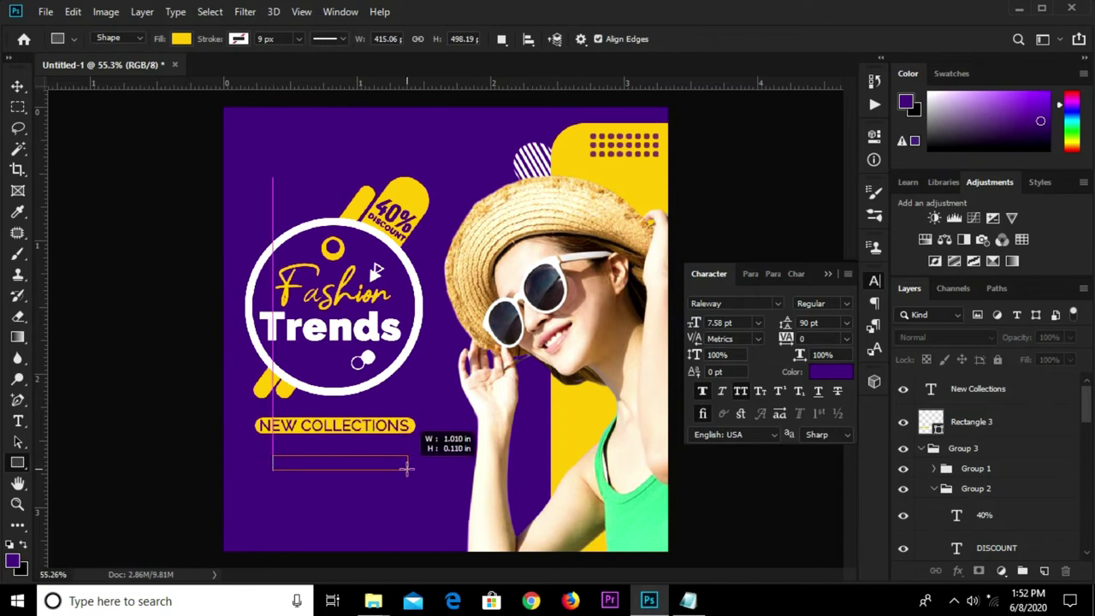
left_click_drag(407, 467, 414, 473)
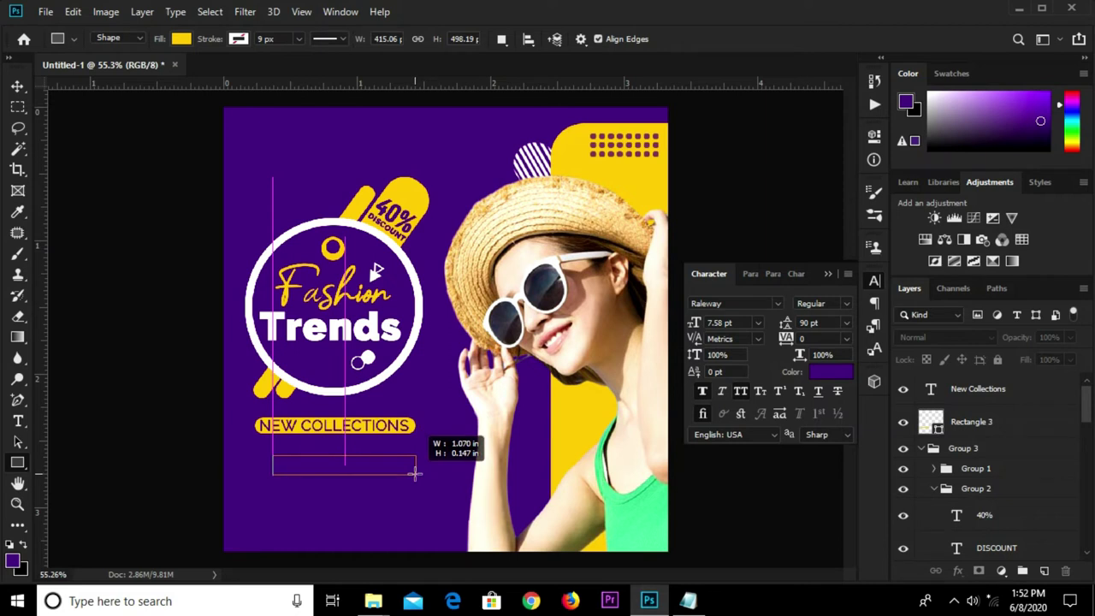
left_click_drag(415, 473, 347, 476)
key("v")
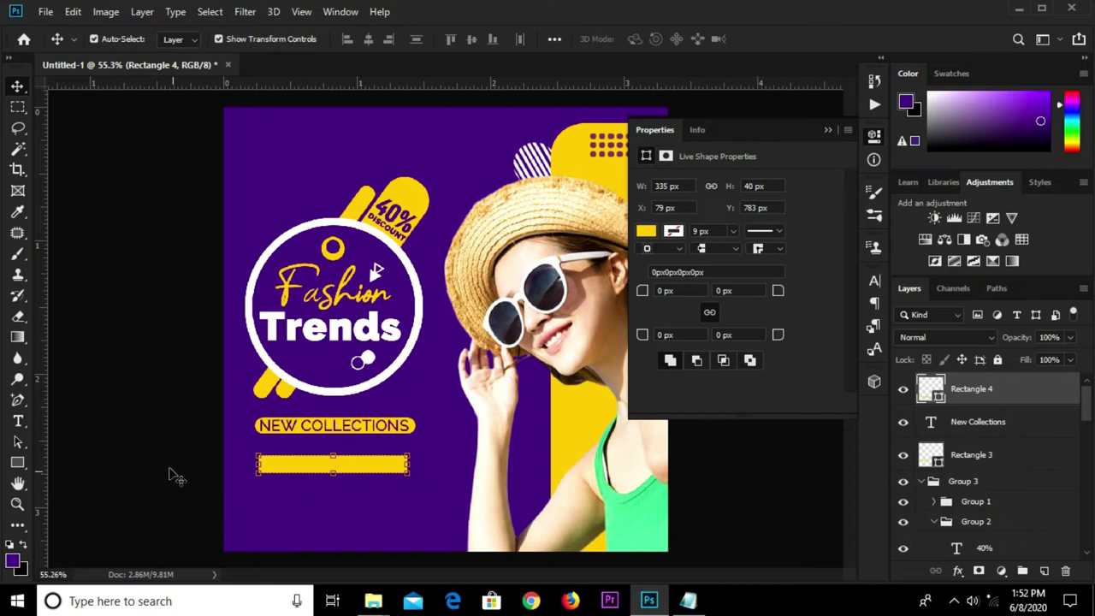
left_click_drag(332, 458, 335, 459)
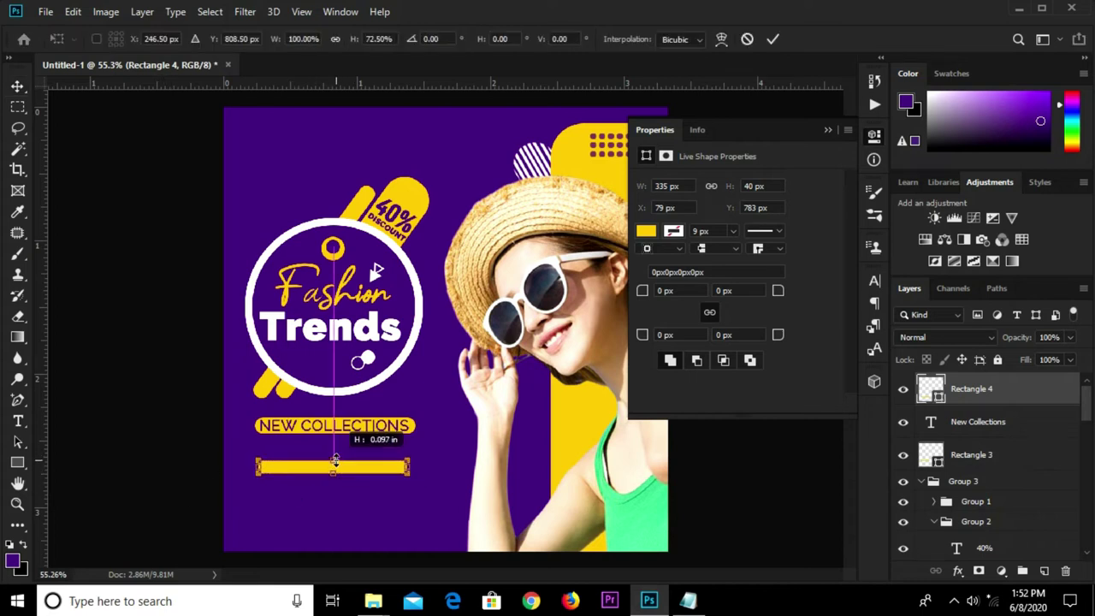
left_click_drag(334, 459, 333, 456)
key("Return")
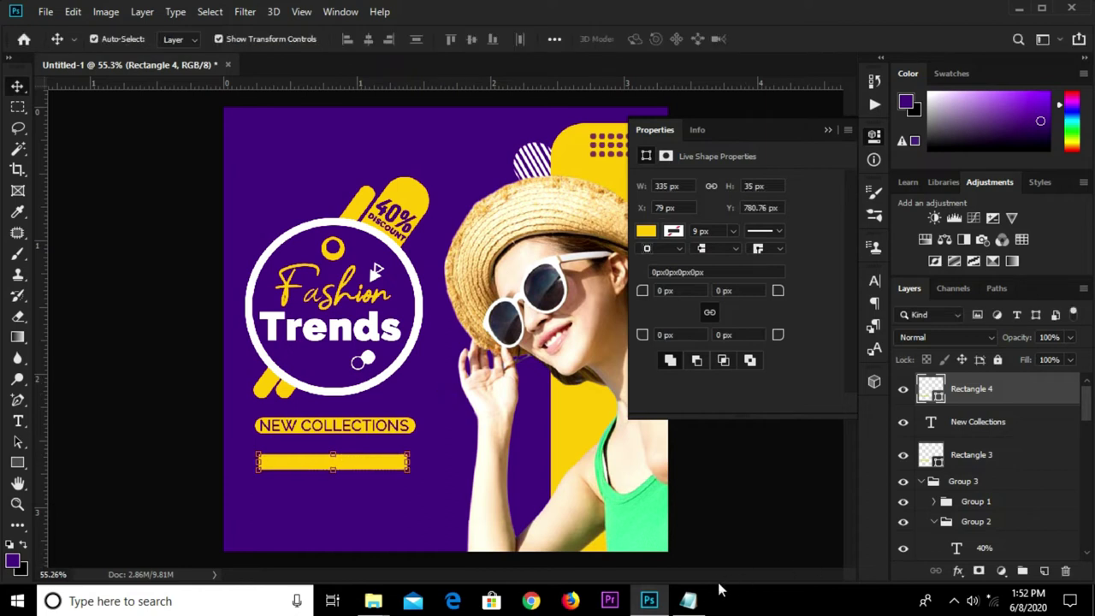
Copy the line 'this offer only on' from Notepad and duplicate NEW COLLECTIONS onto the new bar
left_click(688, 601)
left_click_drag(452, 280, 334, 278)
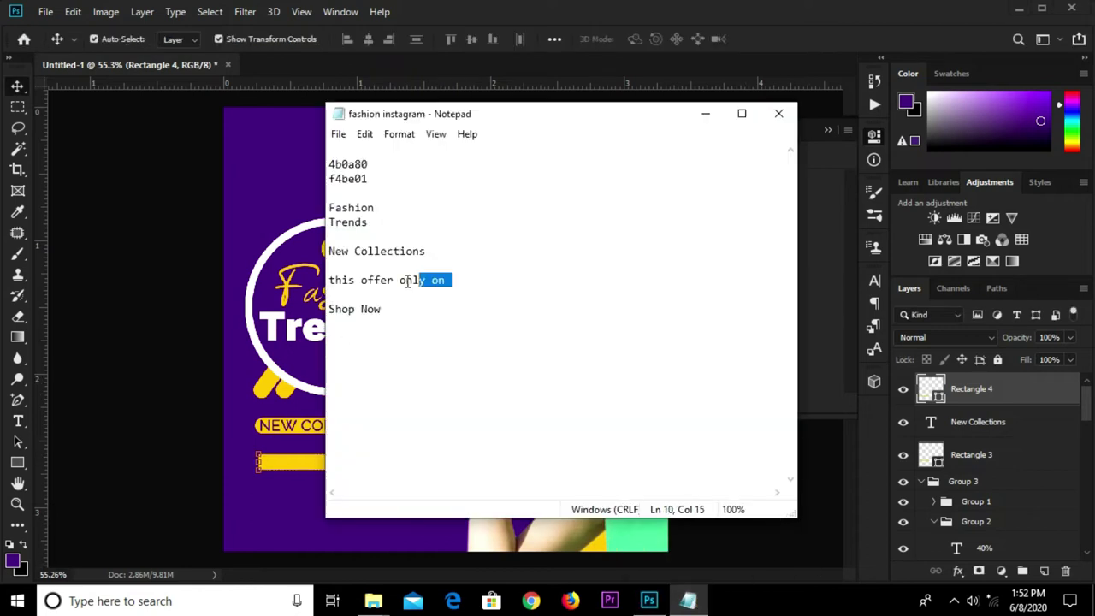
right_click(333, 279)
left_click(399, 328)
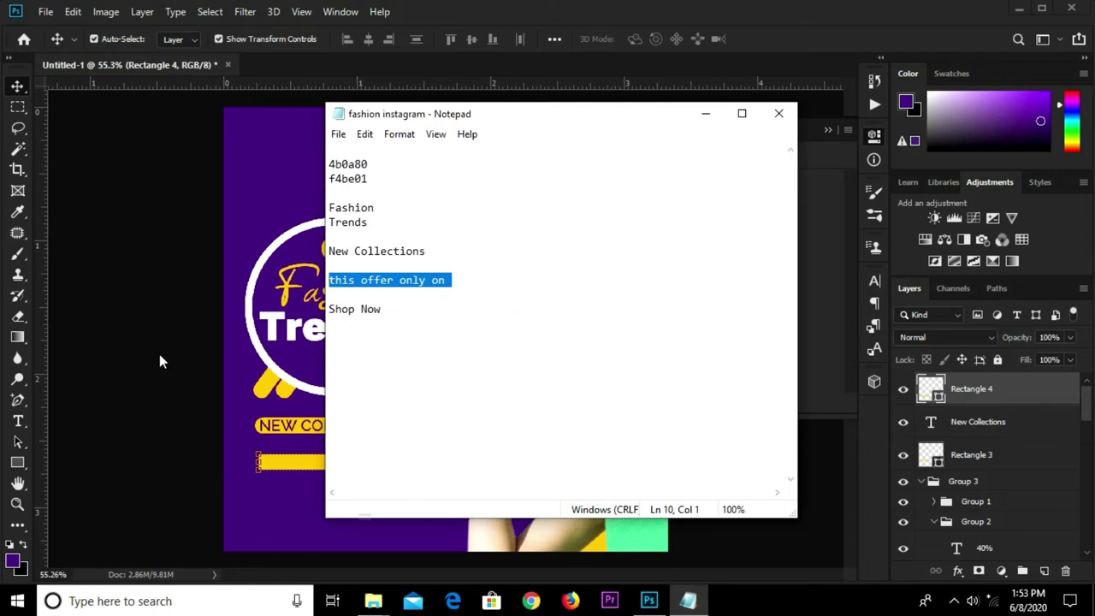
left_click(195, 398)
left_click_drag(318, 428, 318, 464)
Move the copied text layer above Rectangle 4 and fill the lower bar purple
left_click_drag(983, 422, 980, 387)
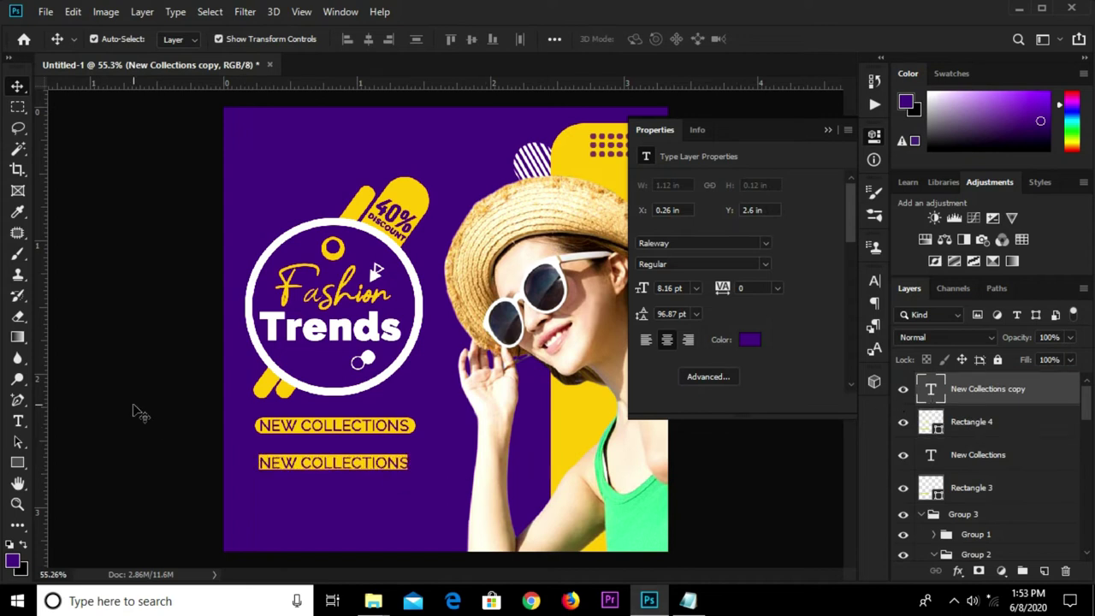
left_click(214, 432)
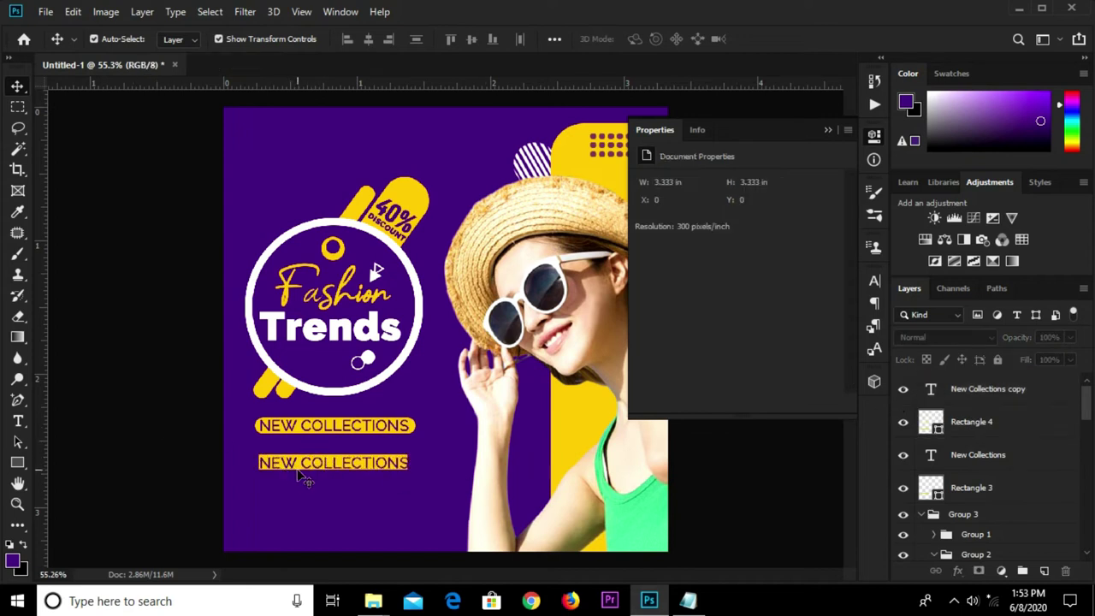
left_click(300, 467)
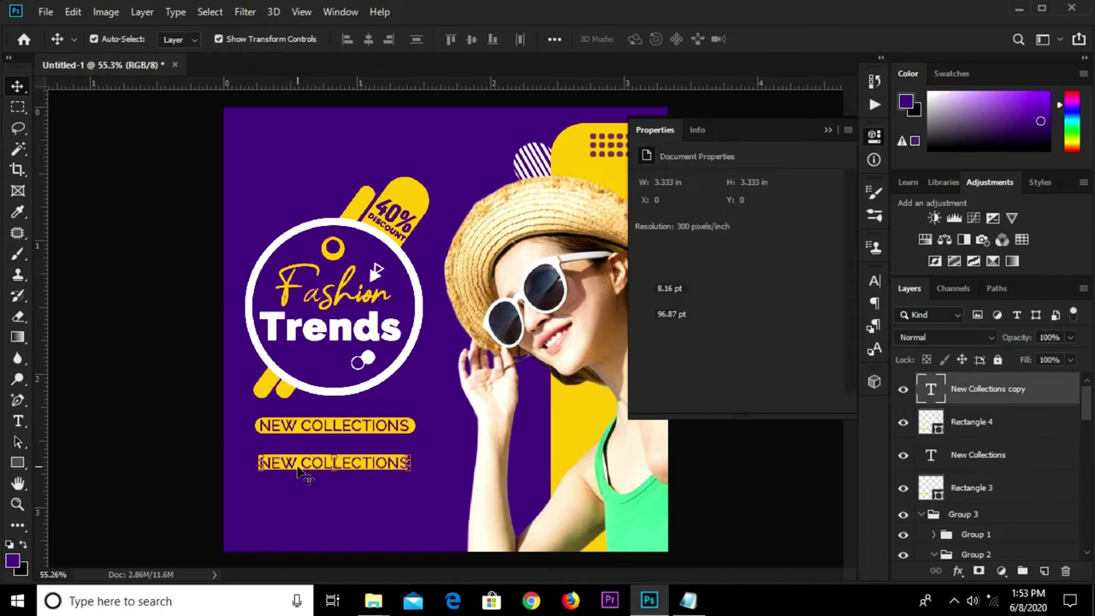
left_click(945, 425)
left_click(646, 233)
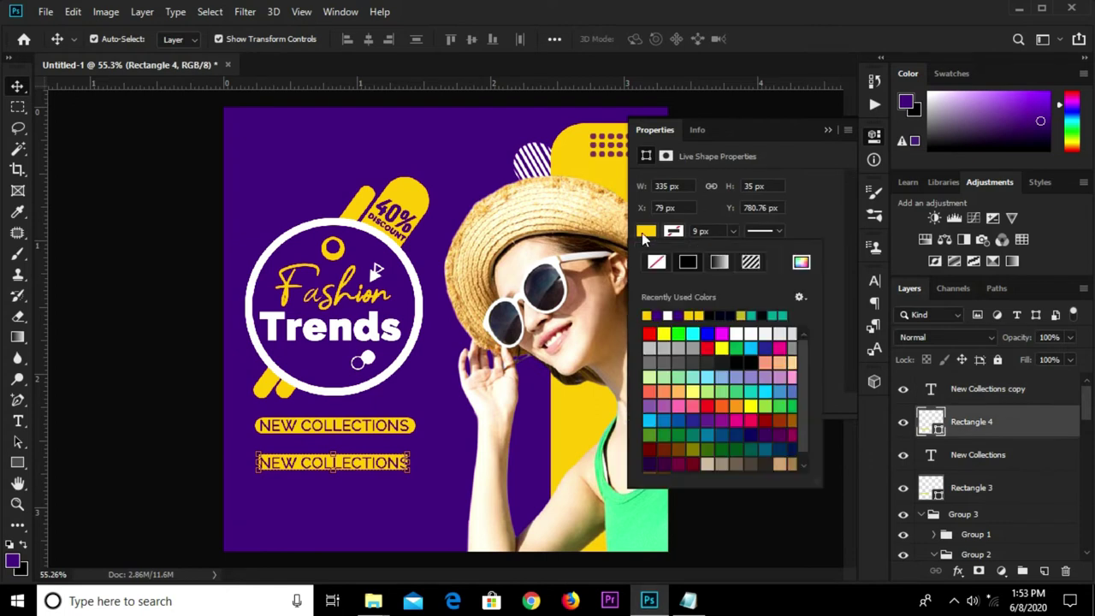
left_click(800, 261)
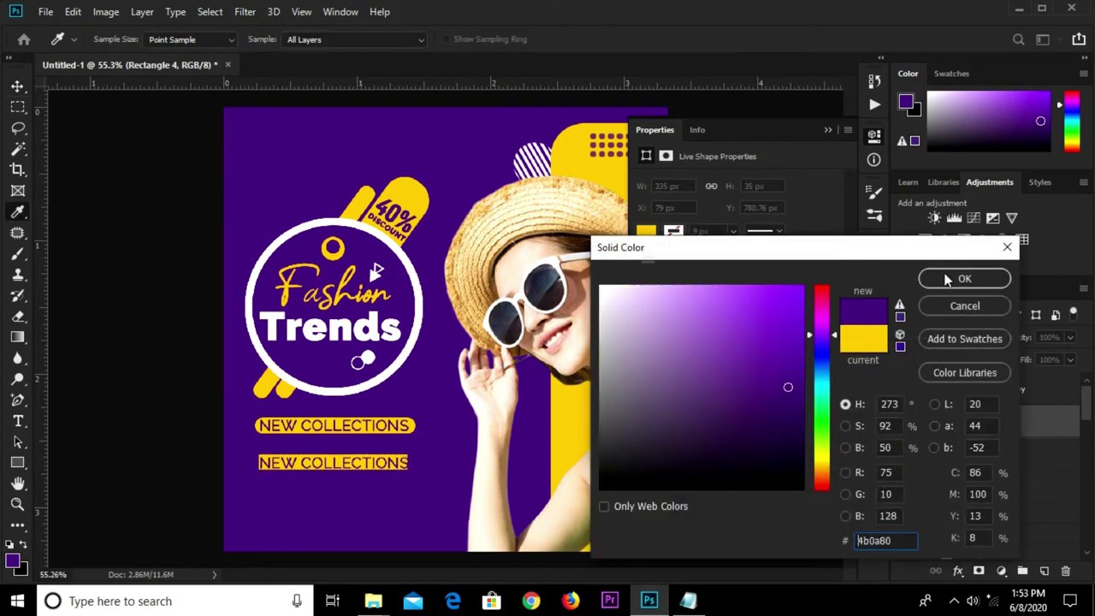
left_click(947, 279)
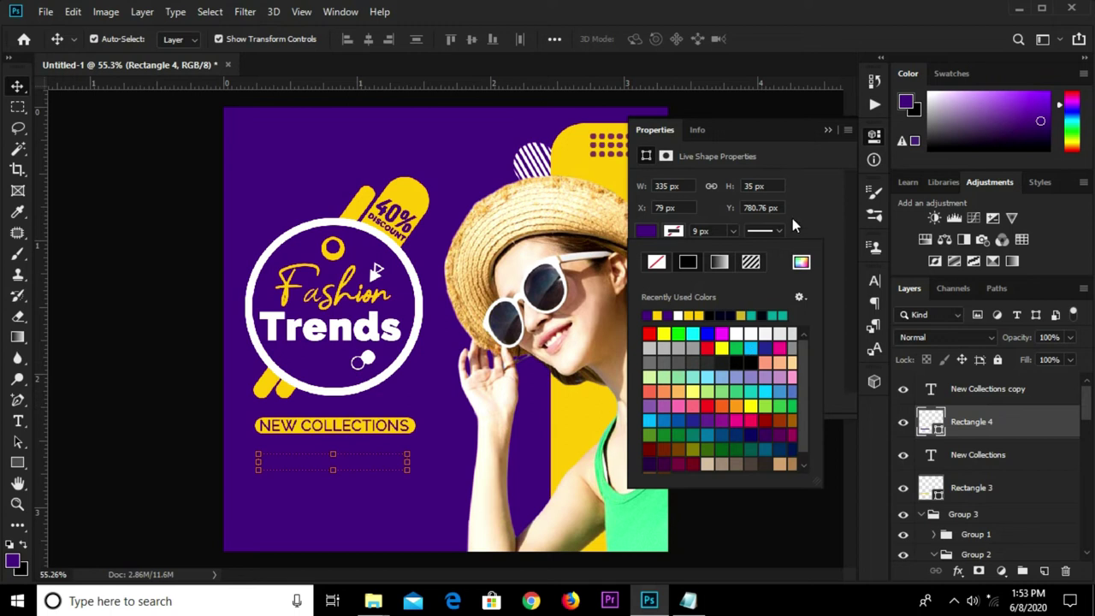
left_click(1009, 391)
Recolour the copied label with the yellow accent and rename its layer New Collections
double_click(1009, 390)
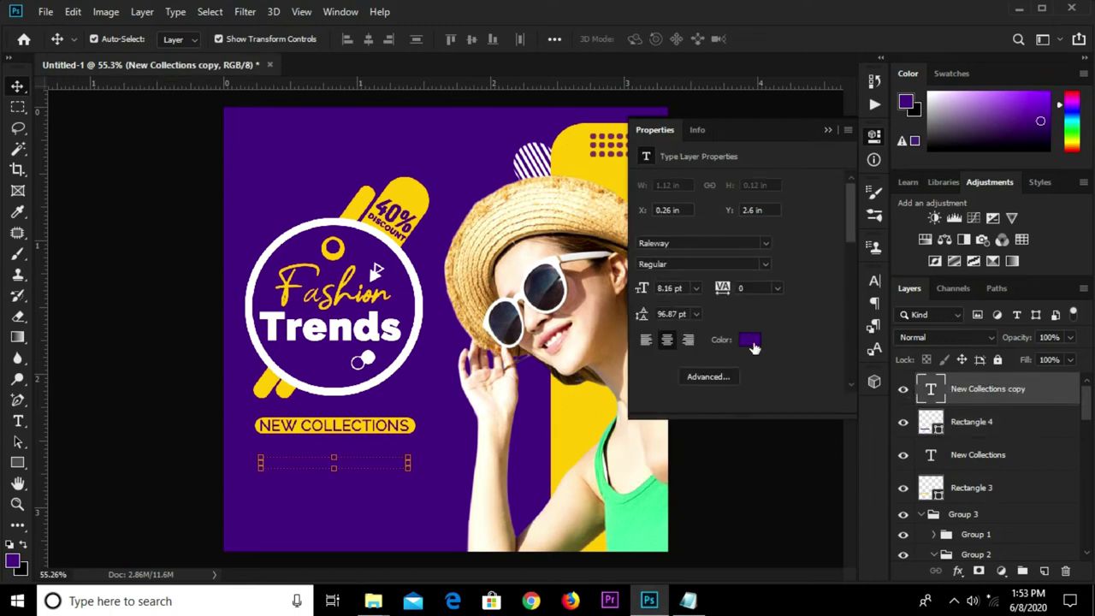
left_click(749, 339)
left_click(552, 175)
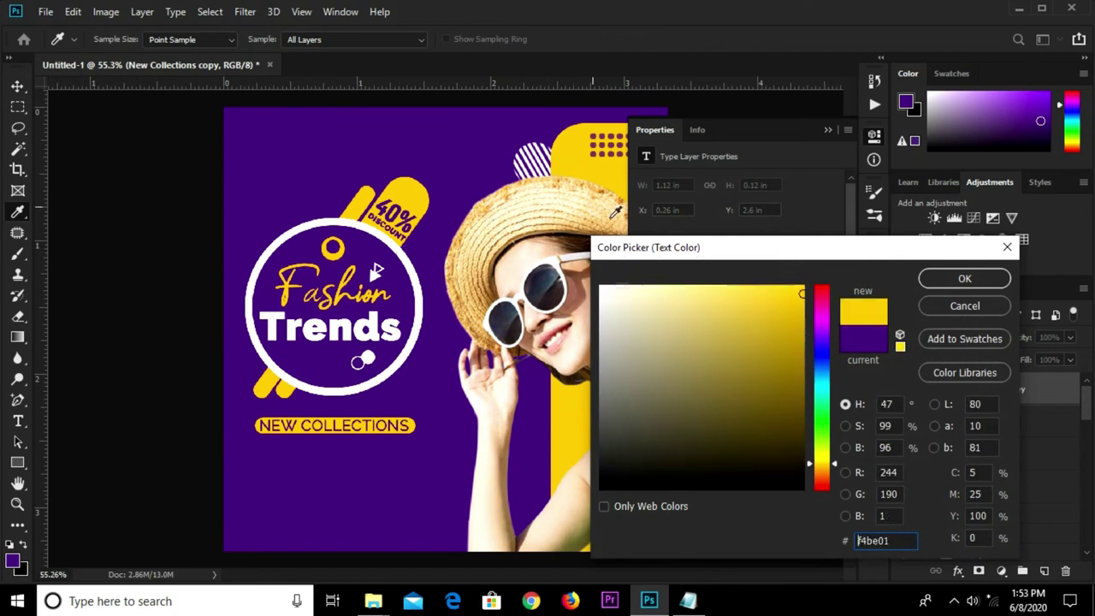
left_click(929, 281)
key("BackSpace")
key("BackSpace")
key("BackSpace")
left_click(828, 130)
left_click(182, 411)
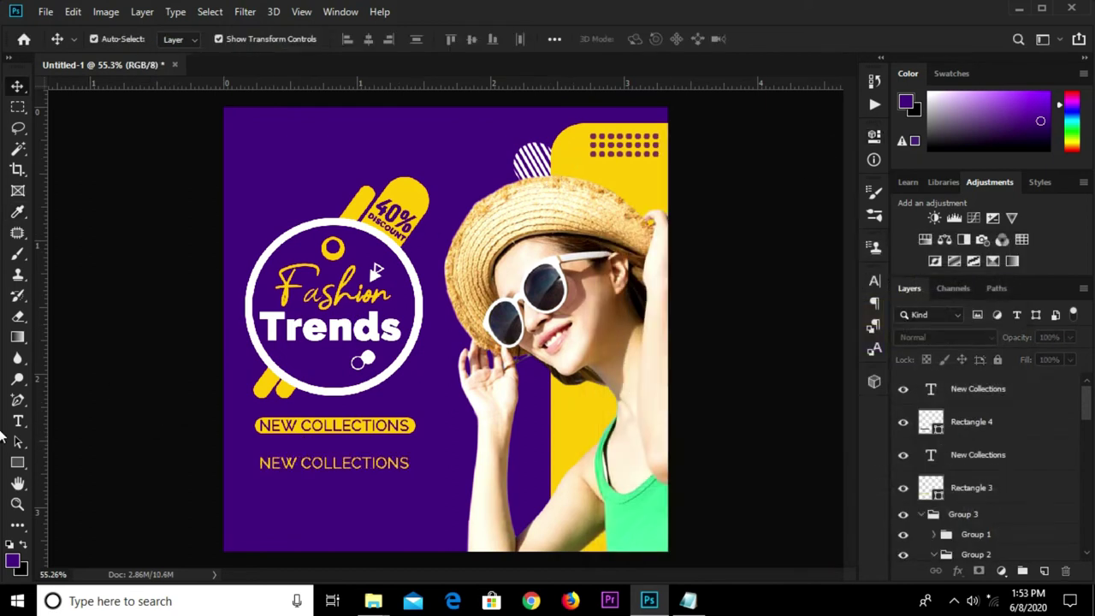
scroll(1014, 488, "down", 2)
scroll(1011, 481, "up", 2)
left_click(999, 399)
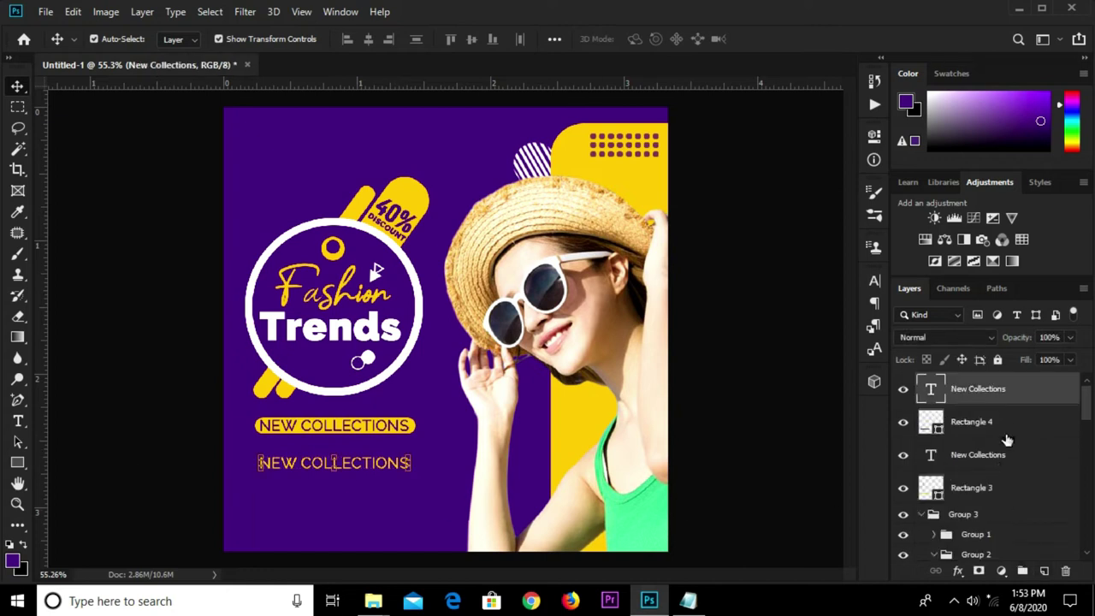
Add a new empty layer and set up the regular brush with white paint
double_click(1008, 456)
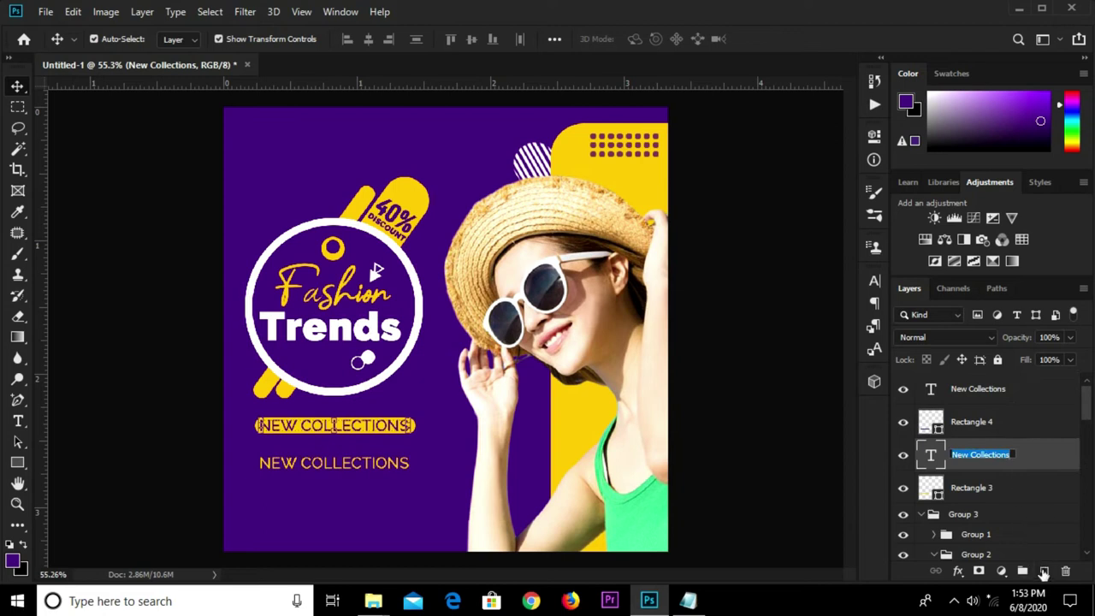
key("Return")
left_click(1044, 570)
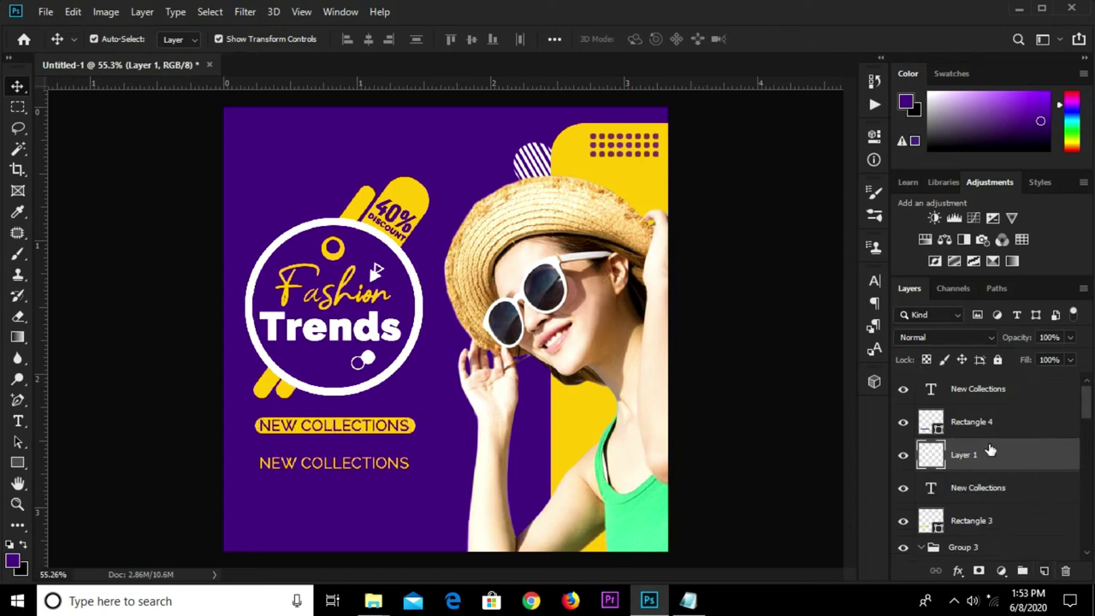
left_click(15, 254)
right_click(17, 254)
left_click(72, 253)
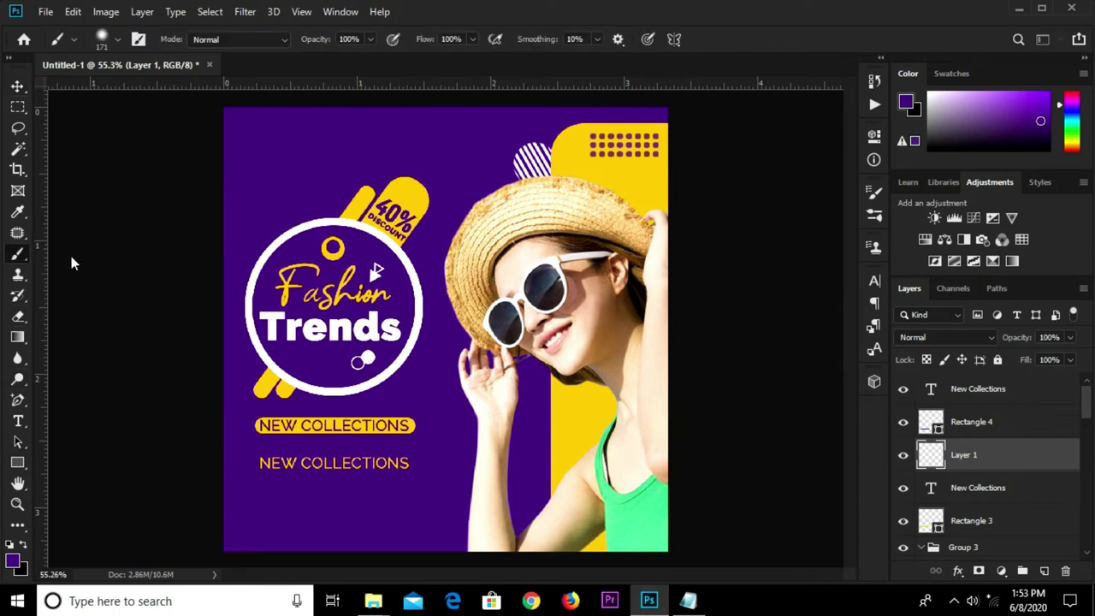
left_click(12, 561)
type("ffffff")
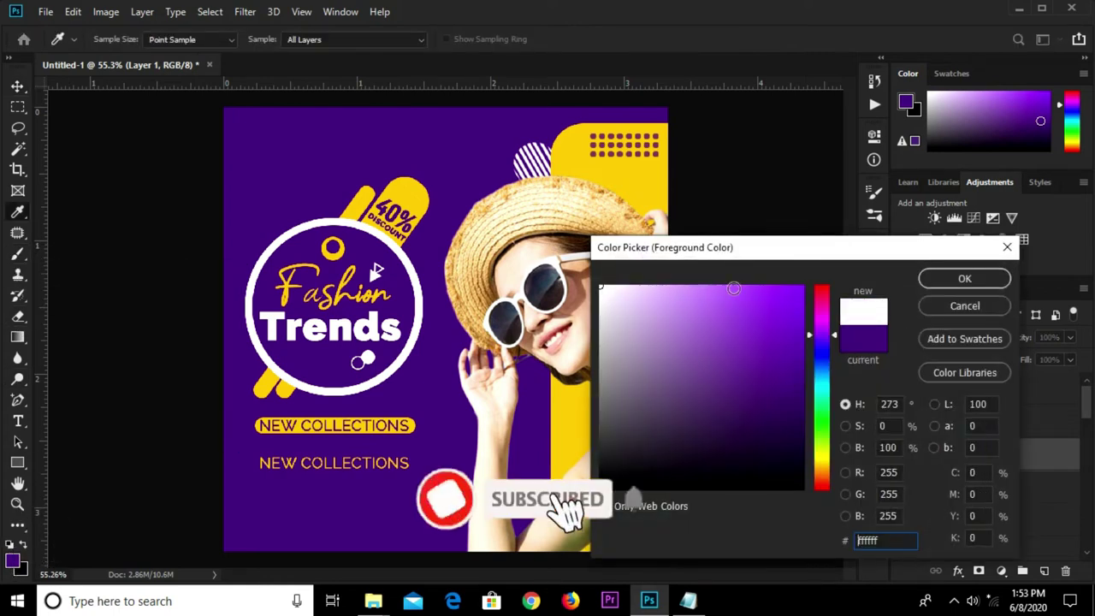
left_click(964, 278)
key("b")
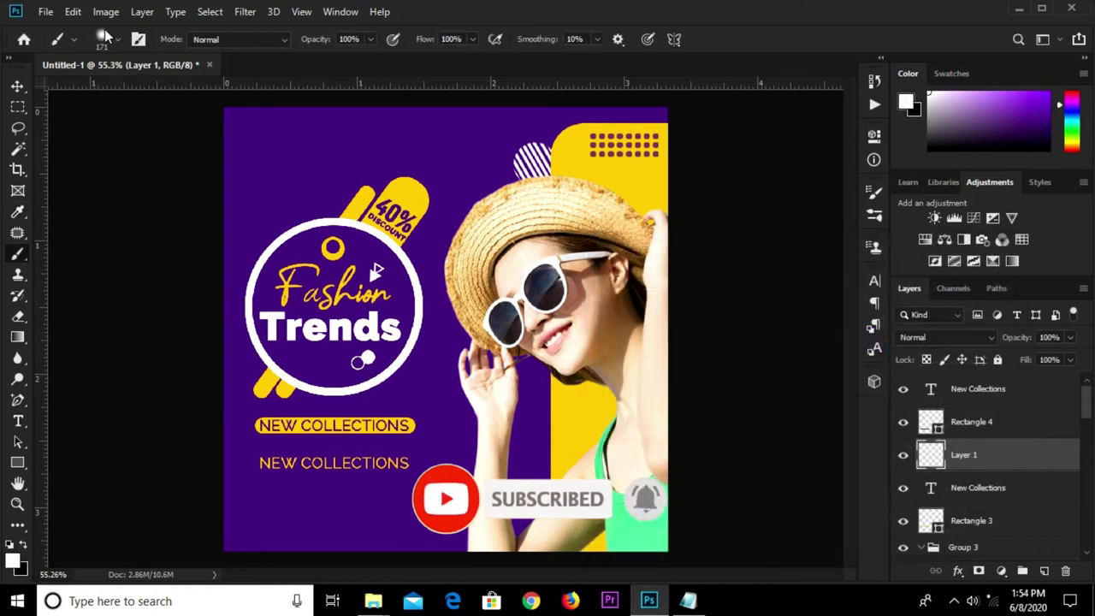
left_click(103, 43)
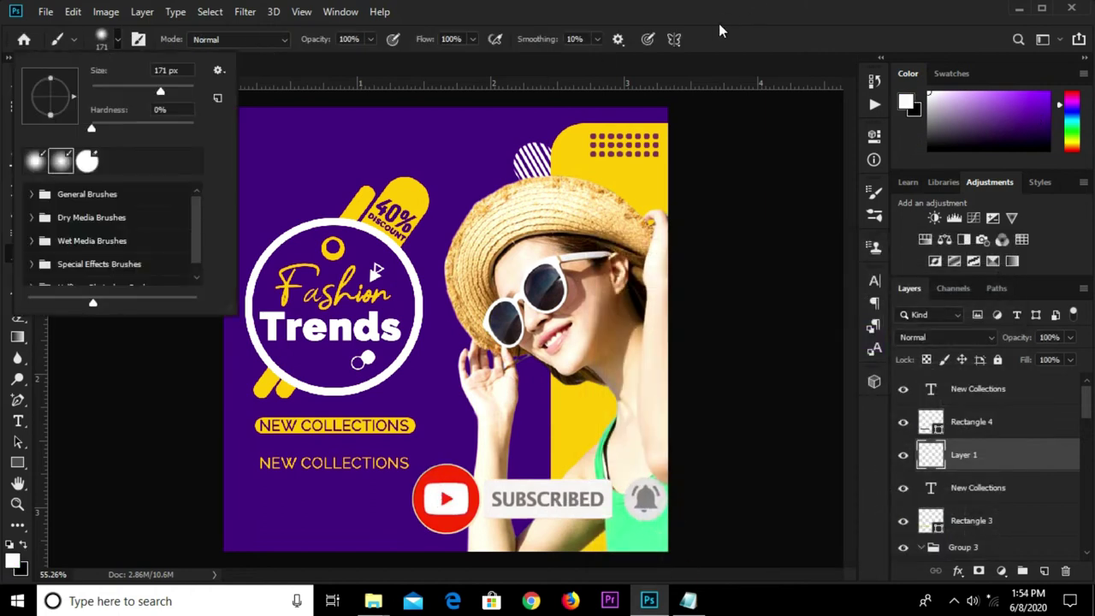
left_click(578, 89)
Paint a 500 px soft white glow at lower left and enlarge it to about 116%
left_click(455, 135)
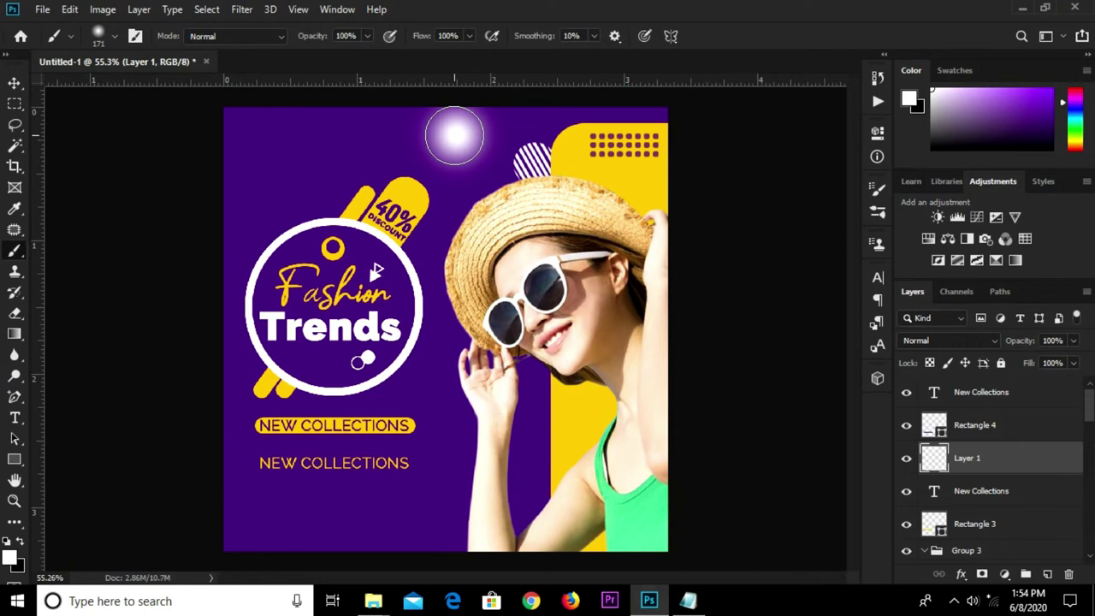
key("ctrl+z")
key("bracketright")
key("bracketright")
key("bracketright")
key("bracketright")
key("bracketright")
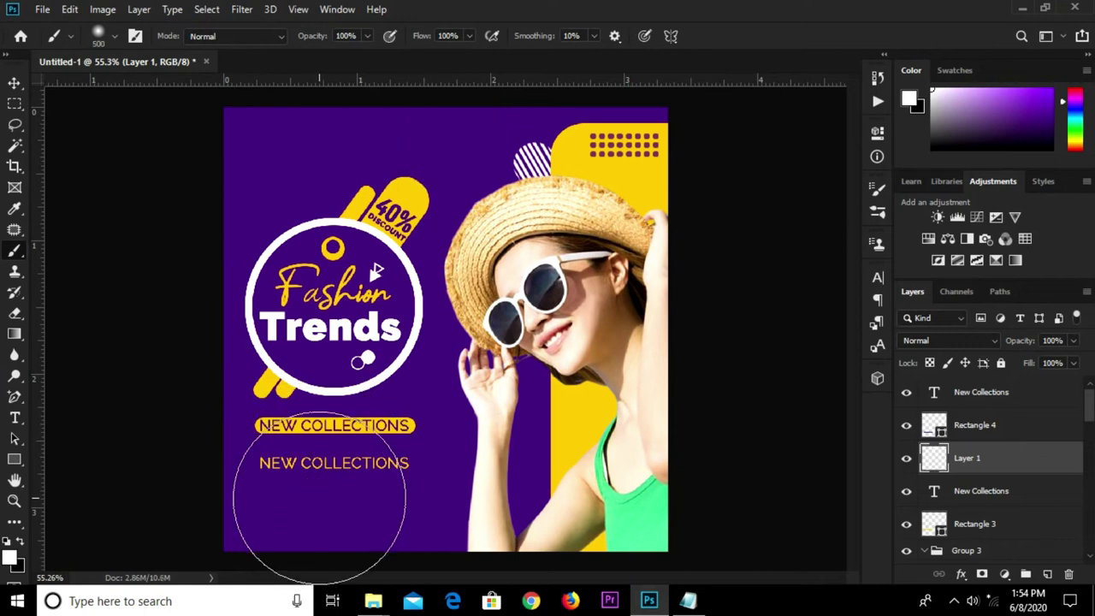
left_click(317, 487)
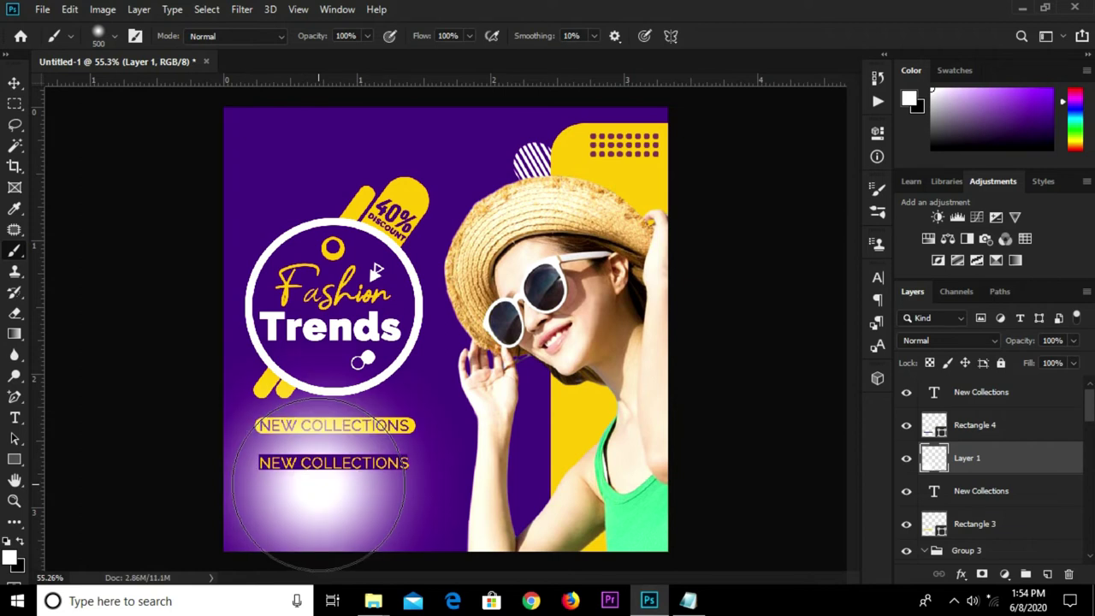
key("v")
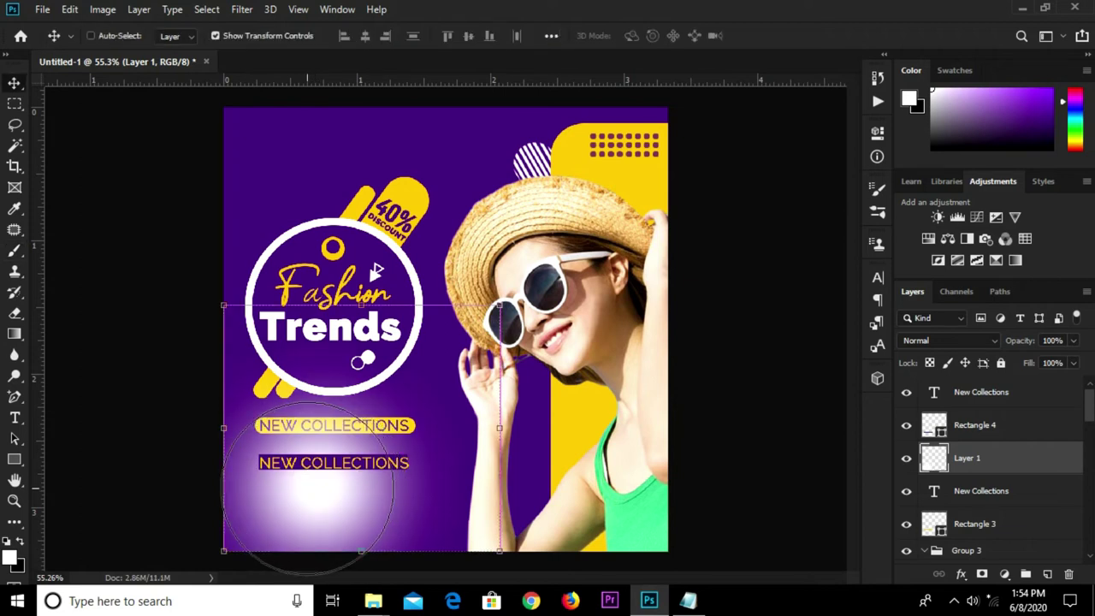
key("ctrl+t")
left_click_drag(496, 309, 513, 284)
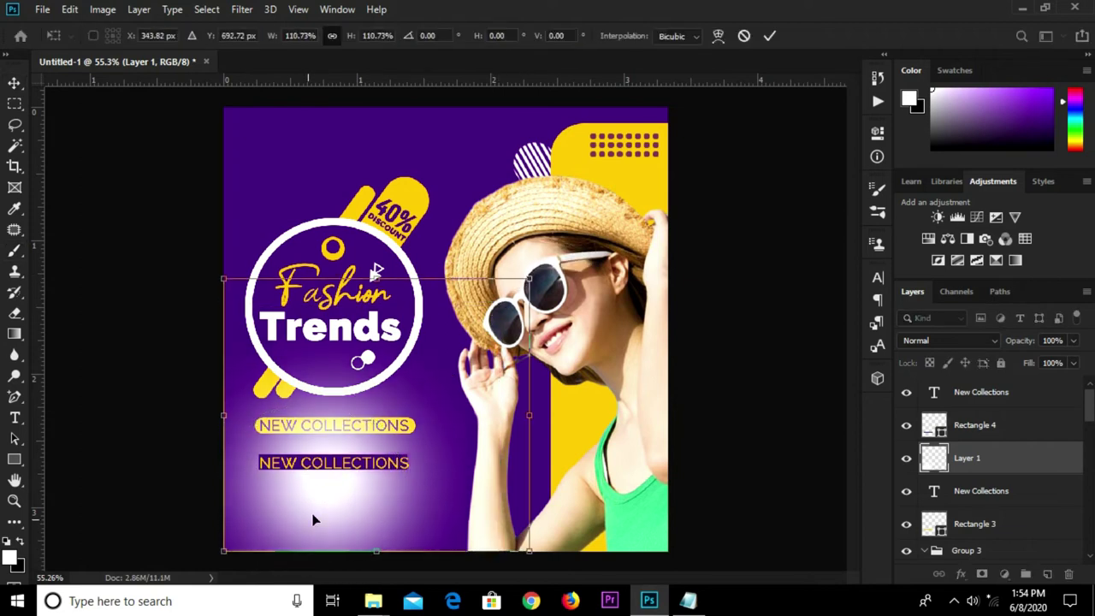
left_click_drag(315, 512, 306, 514)
left_click_drag(513, 556, 528, 567)
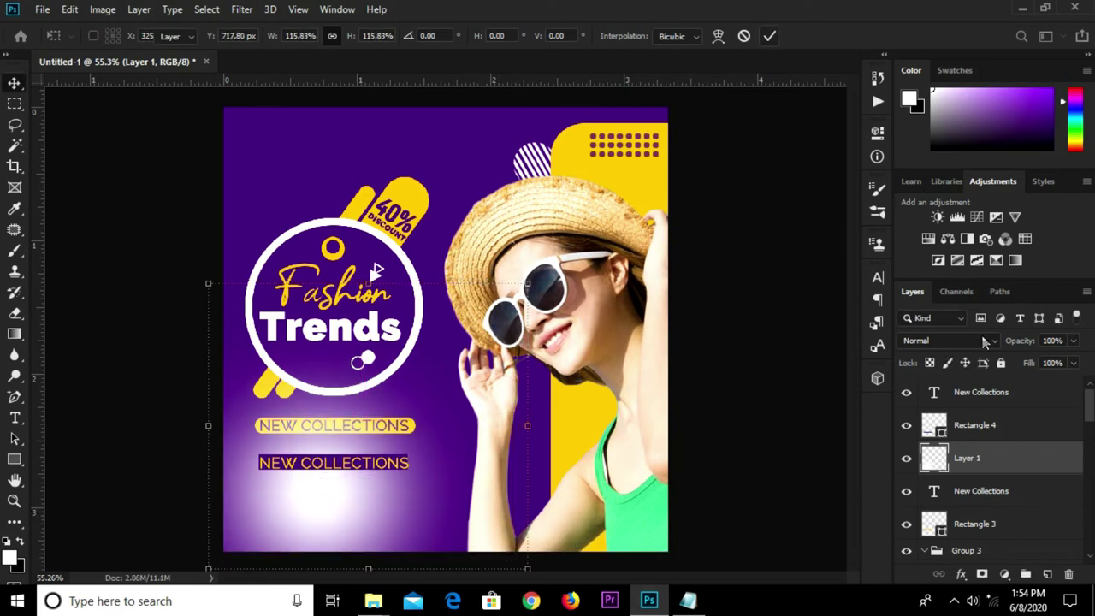
left_click(769, 37)
Set the glow layer to 50% opacity and move it just above Color Fill 1
type("50")
mouse_move(1007, 458)
left_mouse_down()
mouse_move(1002, 605)
mouse_move(959, 486)
left_mouse_up()
left_click(696, 391)
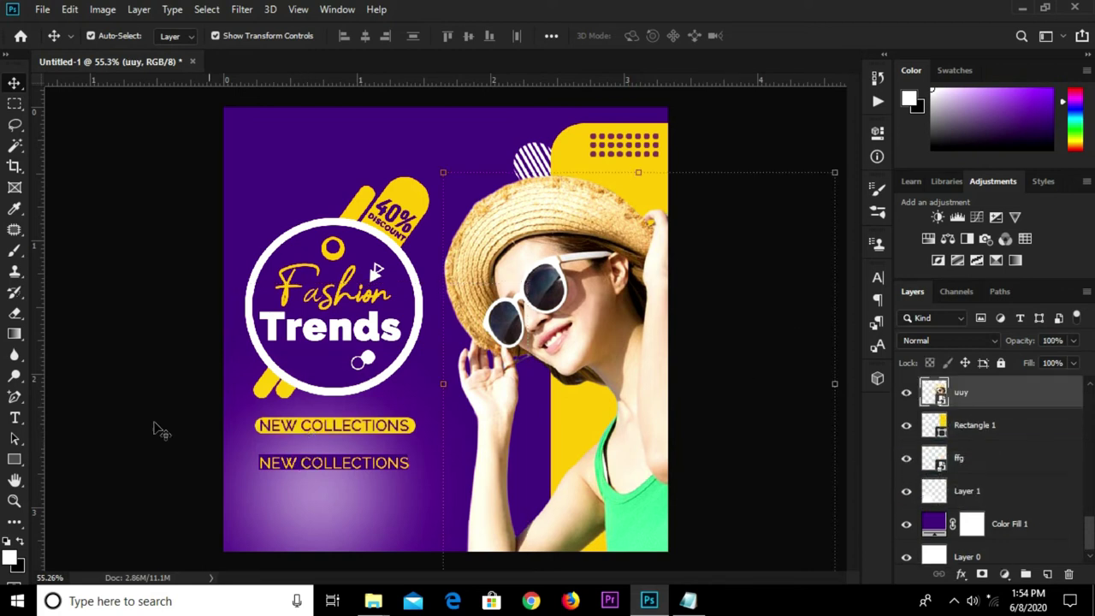
Retype the lower NEW COLLECTIONS label as THIS OFFER ONLY ON
left_click(156, 428)
left_click(340, 466)
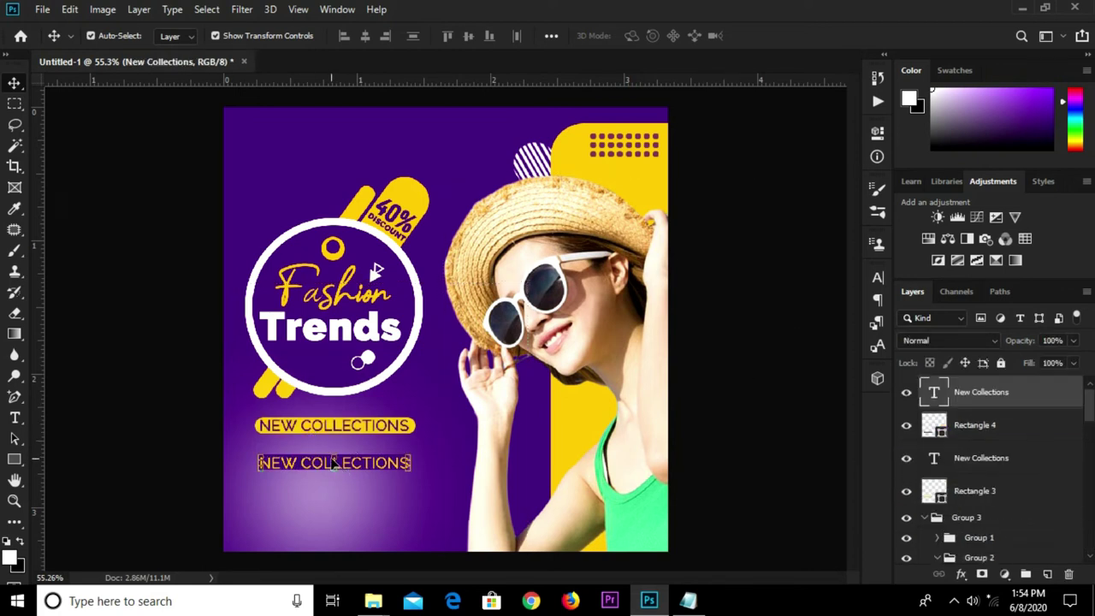
key("t")
triple_click(333, 463)
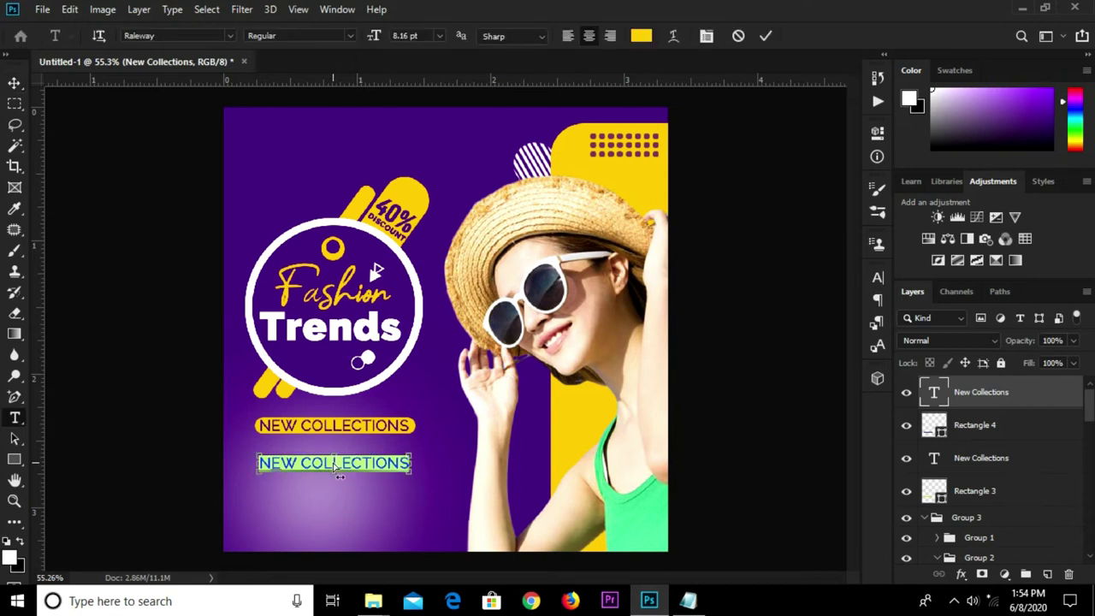
type("THIS OFFER ONLY ON")
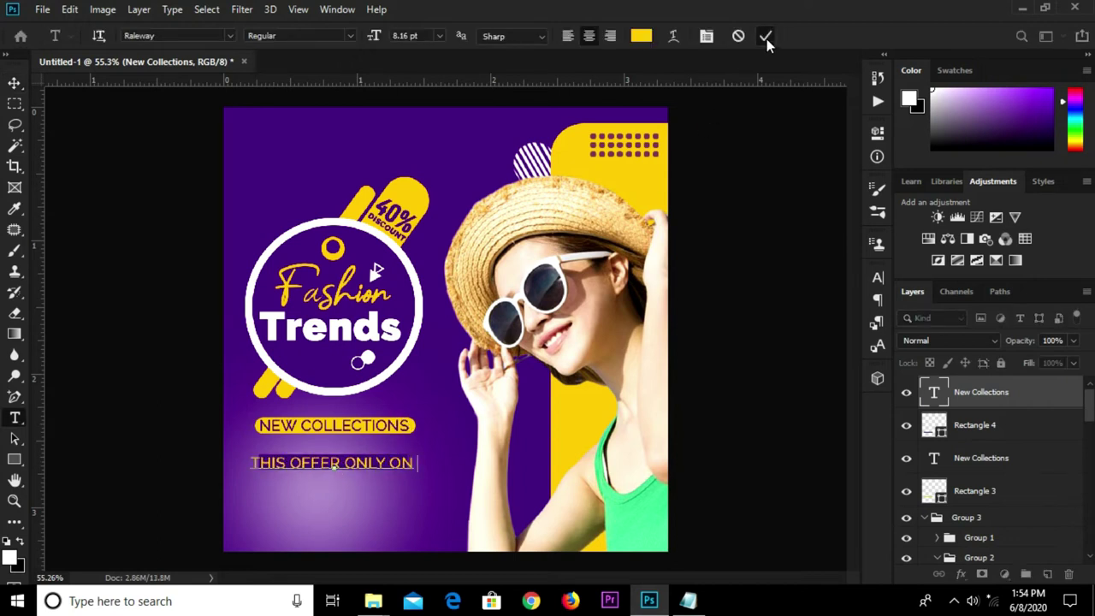
left_click(760, 38)
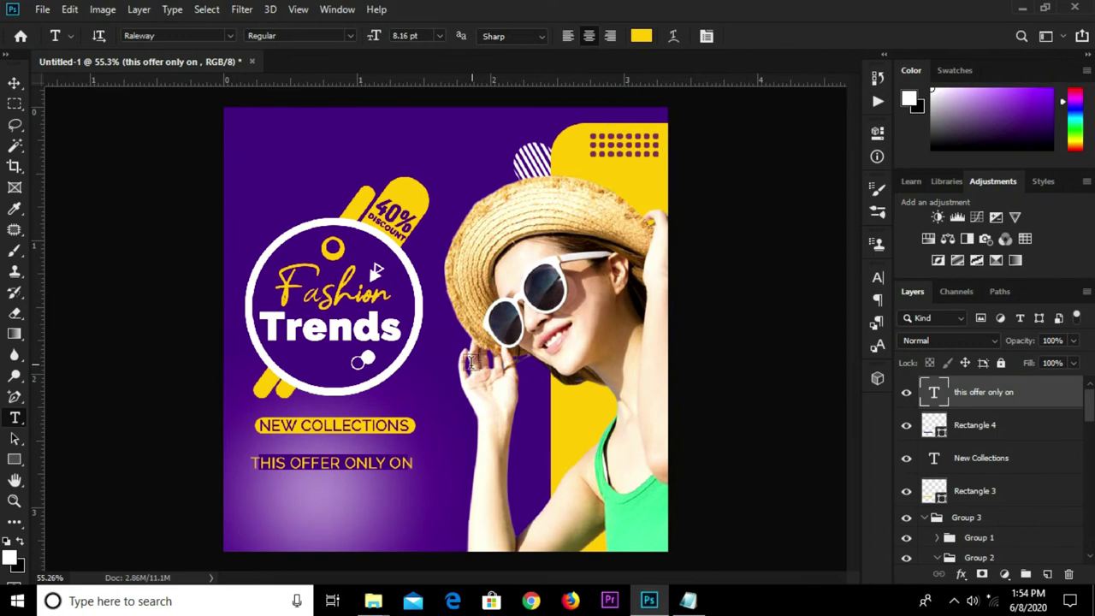
Nudge the THIS OFFER ONLY ON text and scale it down to about 87% to fit
key("v")
left_click_drag(384, 497, 382, 490)
key("ctrl+t")
scroll(330, 462, "up", 2)
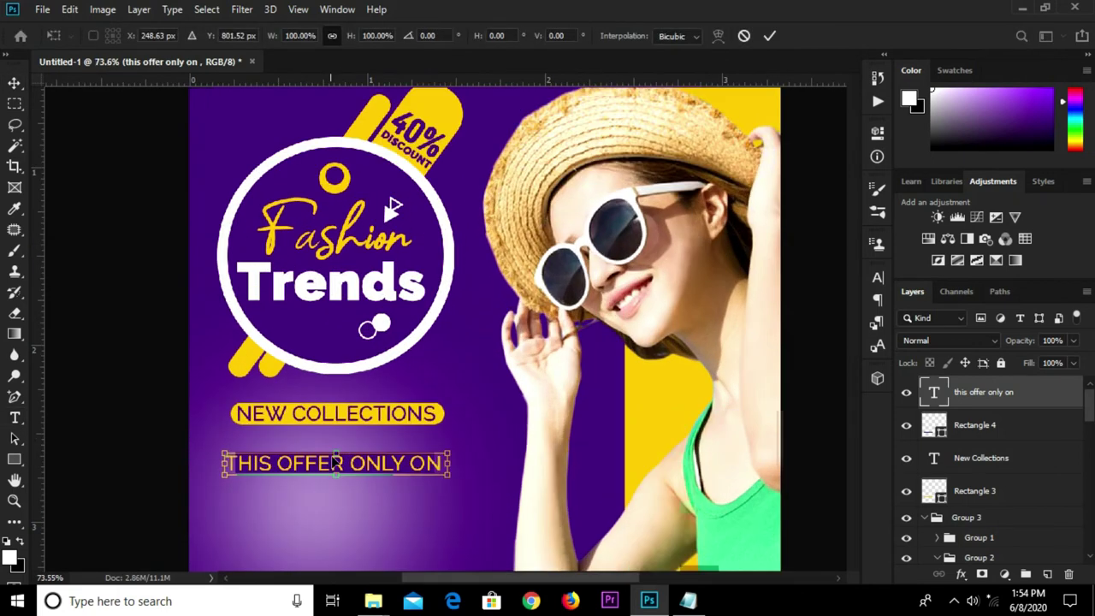
left_click_drag(337, 451, 337, 451)
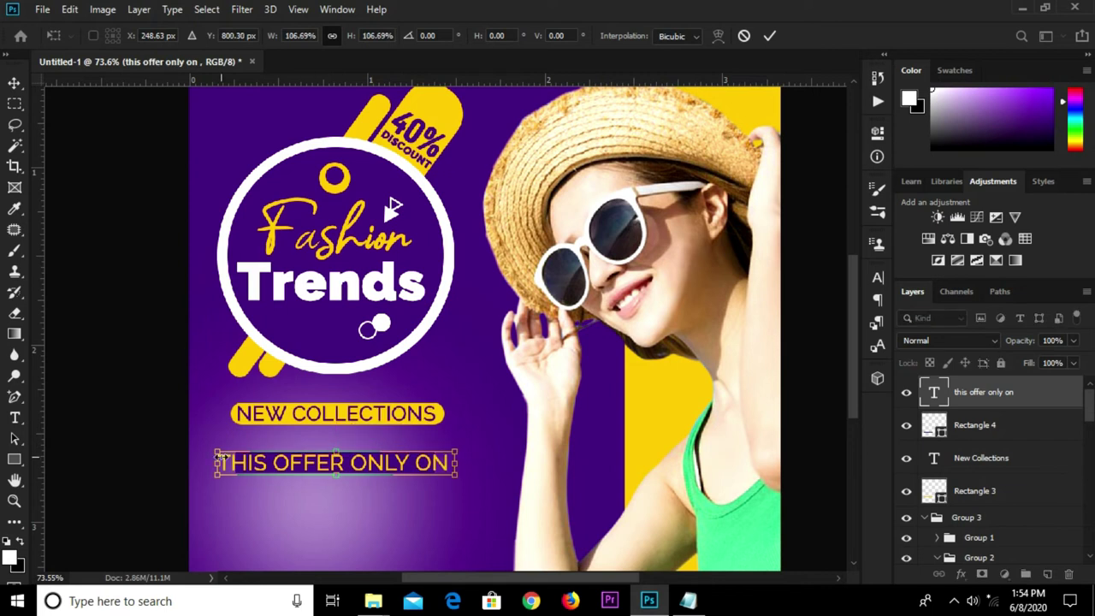
left_click_drag(216, 449, 236, 454)
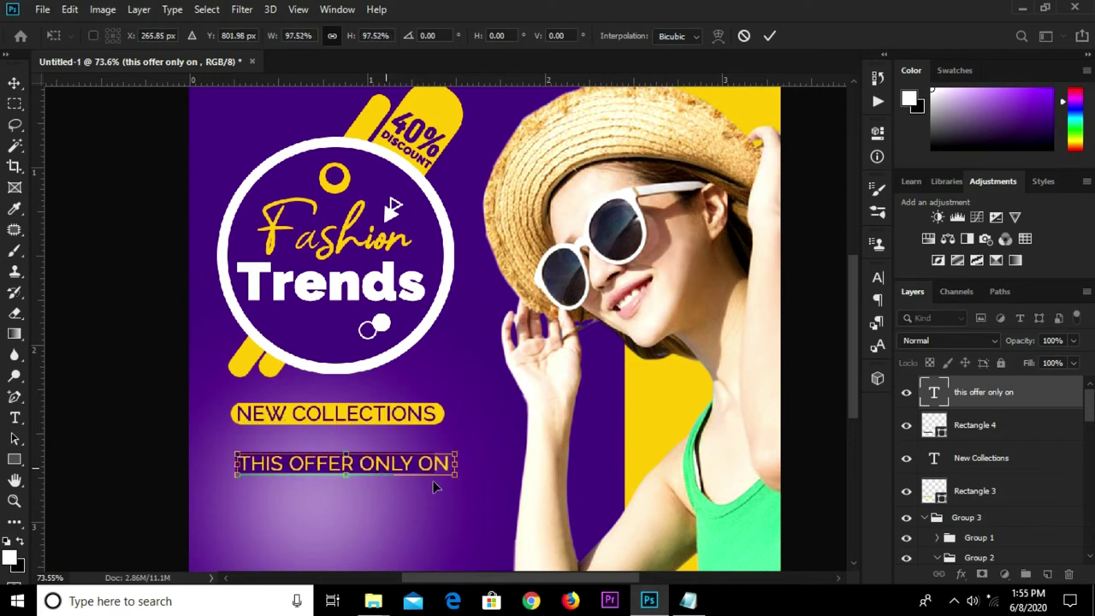
left_click_drag(458, 477, 436, 473)
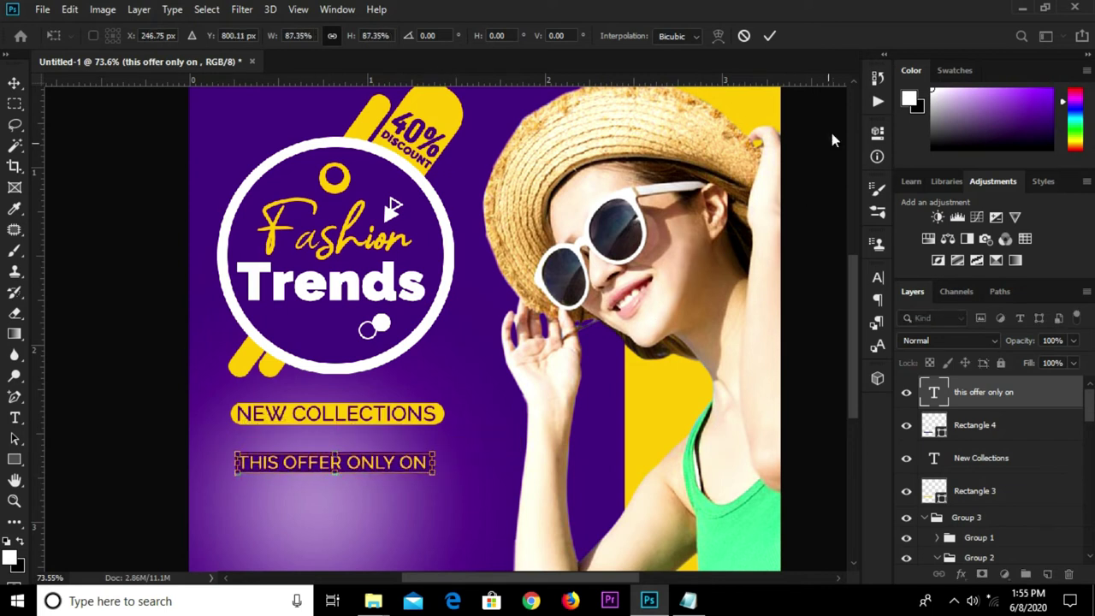
left_click(775, 41)
scroll(588, 358, "down", 3)
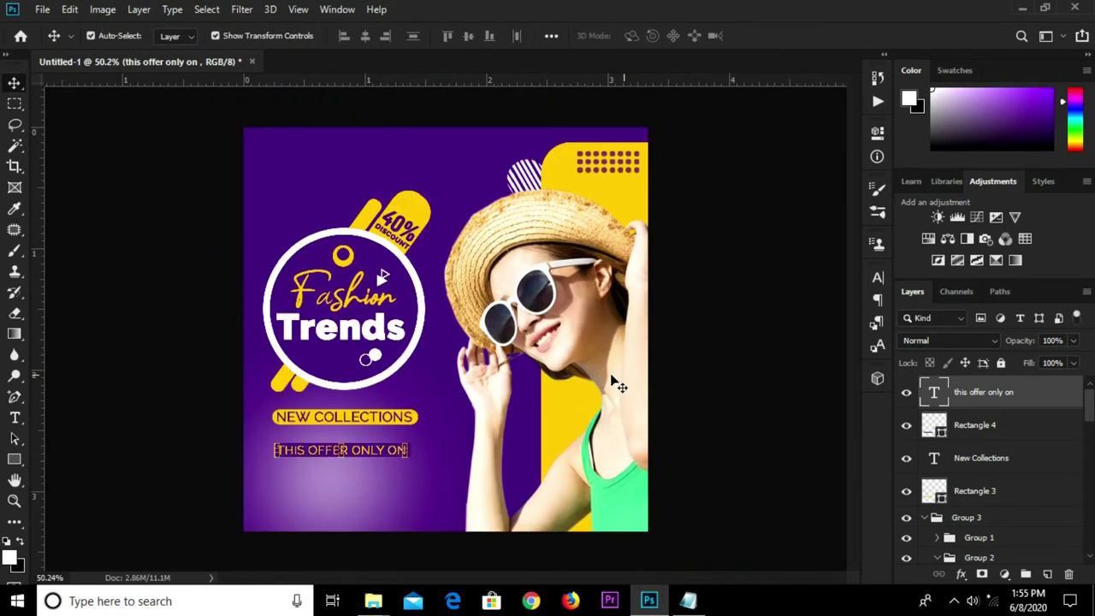
scroll(676, 369, "up", 1)
left_click(727, 359)
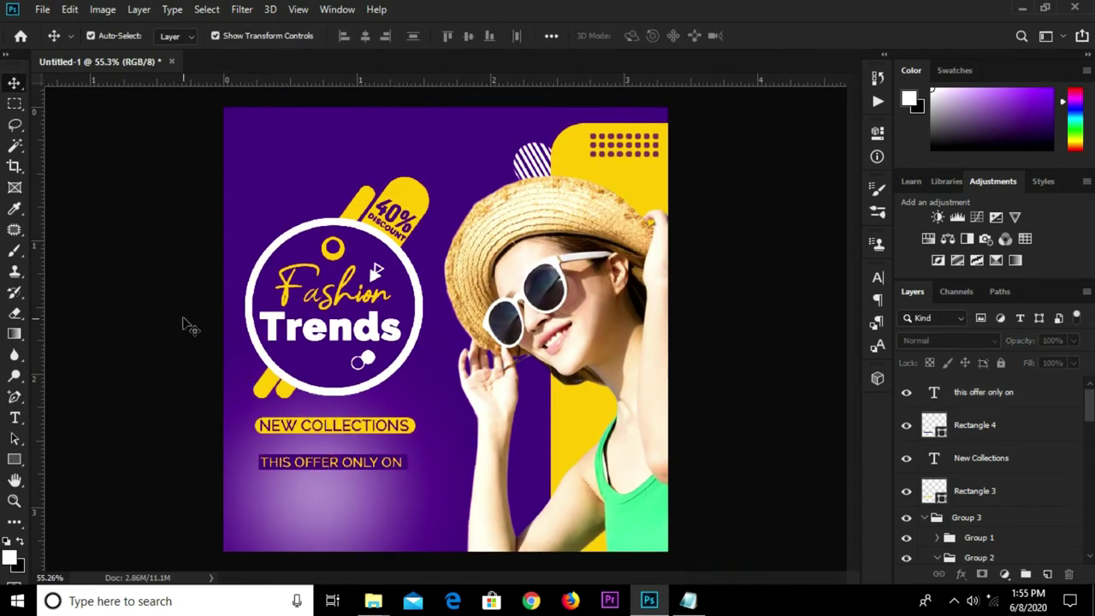
Place the amazon logo image, shrink it, and move it below THIS OFFER ONLY ON
left_click(42, 10)
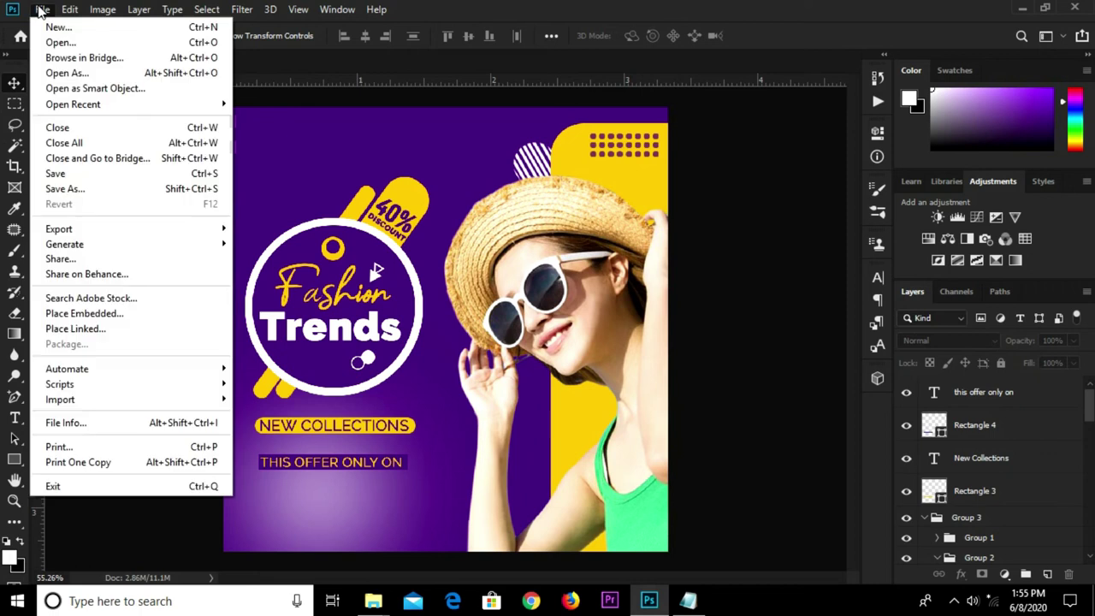
left_click(122, 312)
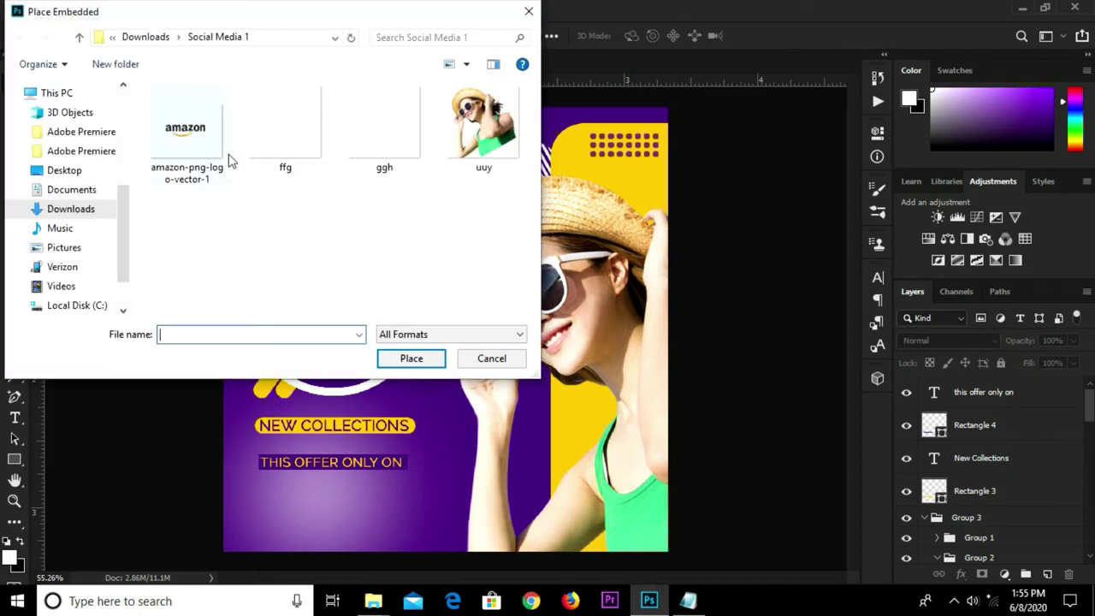
left_click(184, 137)
left_click(395, 362)
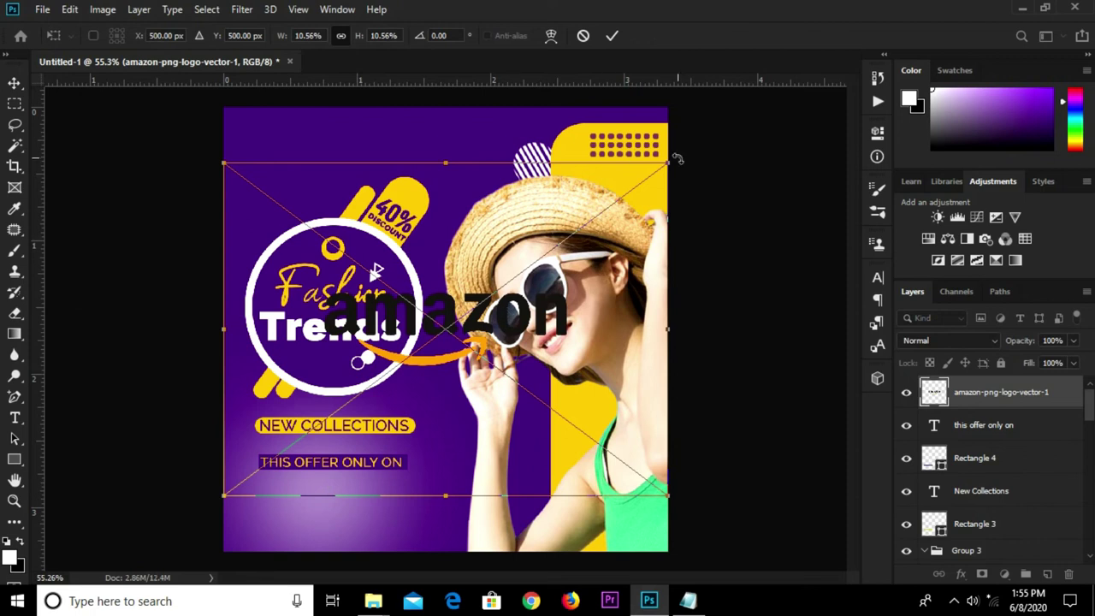
left_click_drag(669, 162, 378, 381)
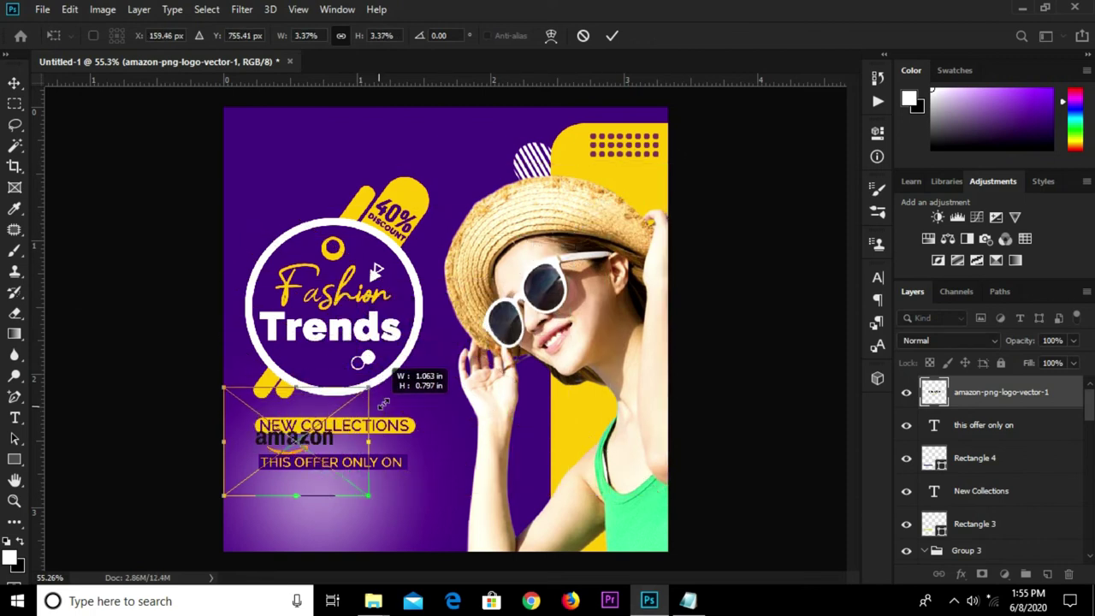
left_click_drag(308, 410, 327, 467)
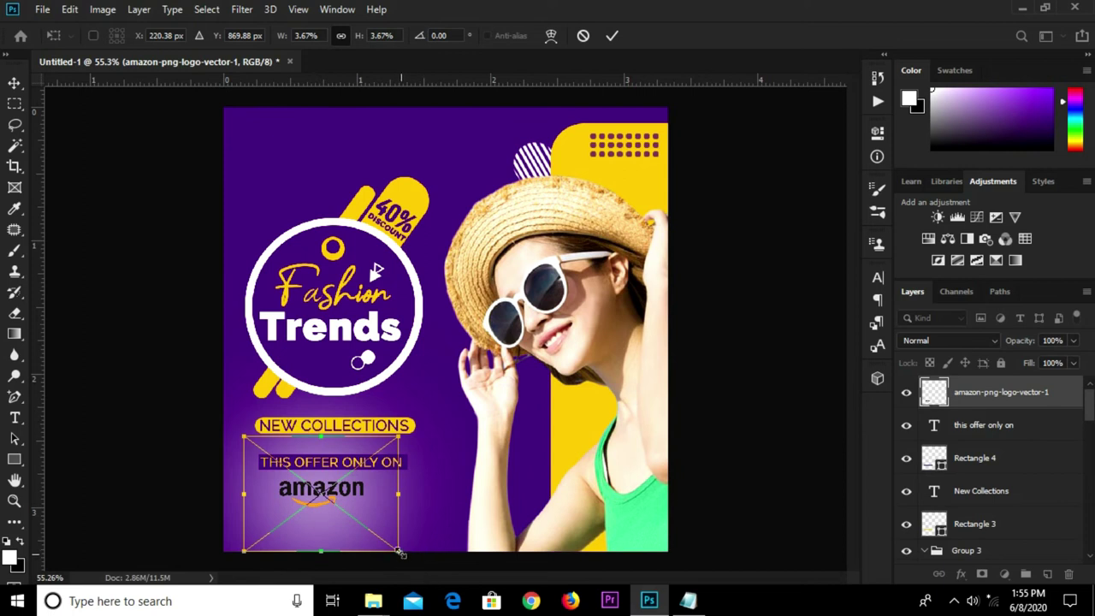
Enlarge the amazon logo to about 6.62% and nudge it slightly upward
mouse_move(400, 553)
left_mouse_down()
mouse_move(437, 576)
mouse_move(338, 503)
left_mouse_up()
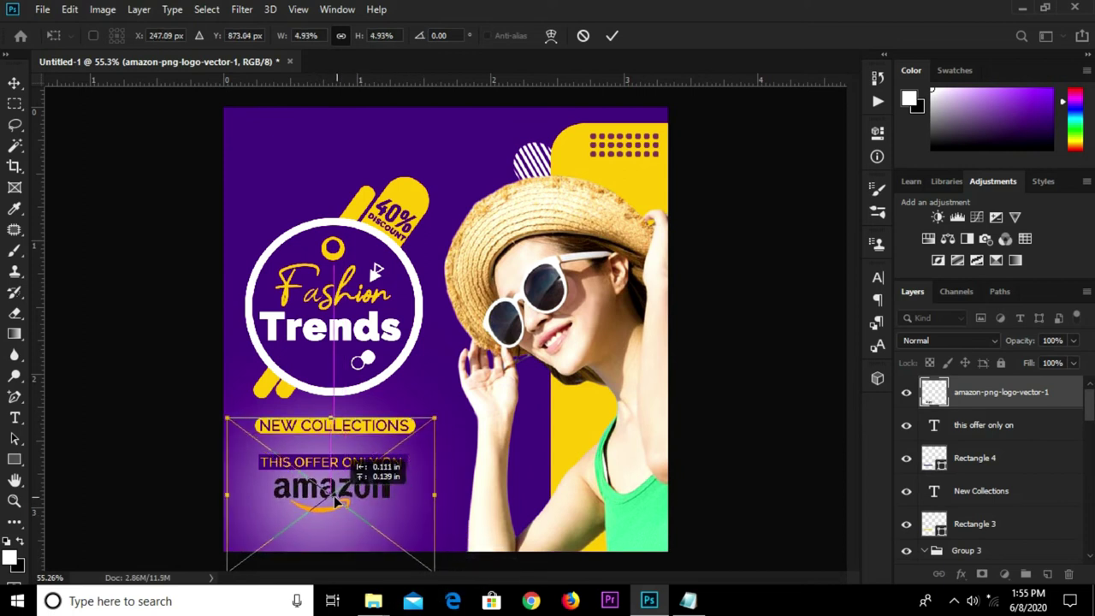
left_click_drag(434, 419, 448, 409)
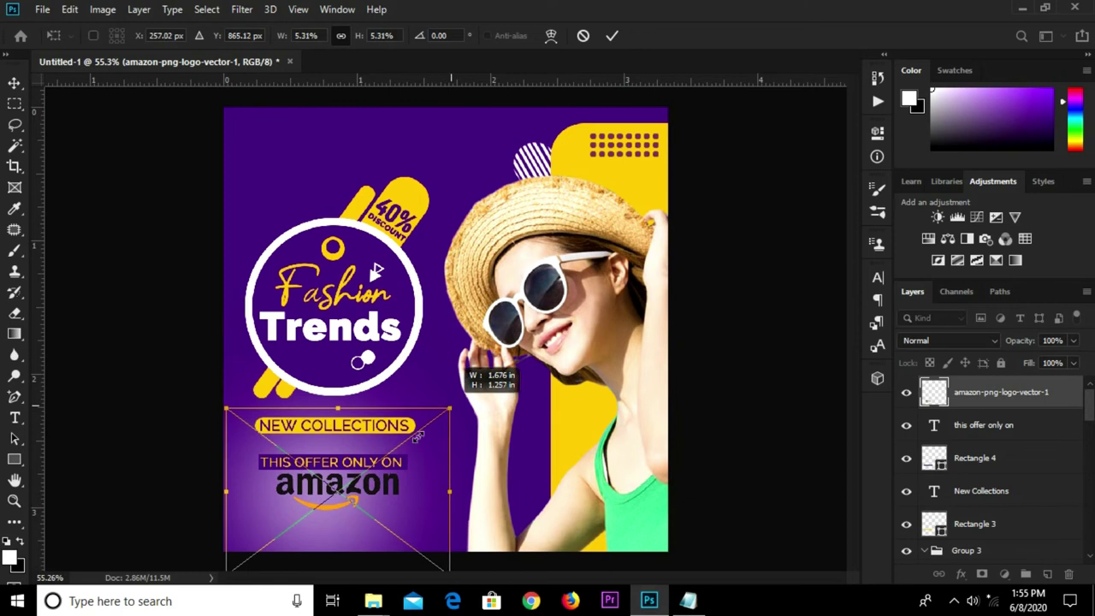
key("ctrl+minus")
left_click_drag(278, 516, 268, 525)
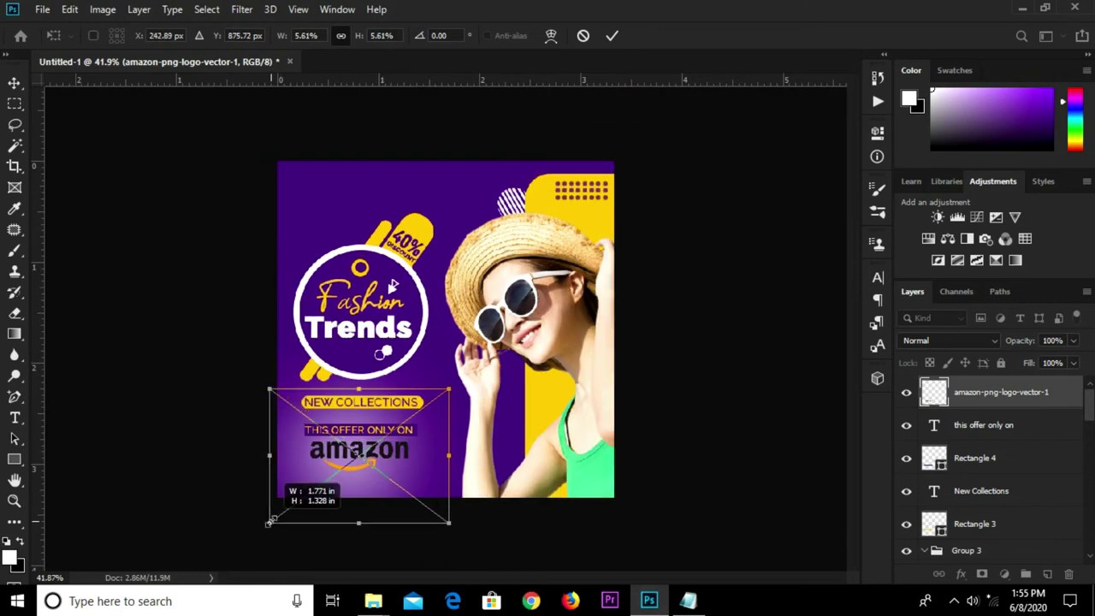
left_click_drag(452, 527, 460, 533)
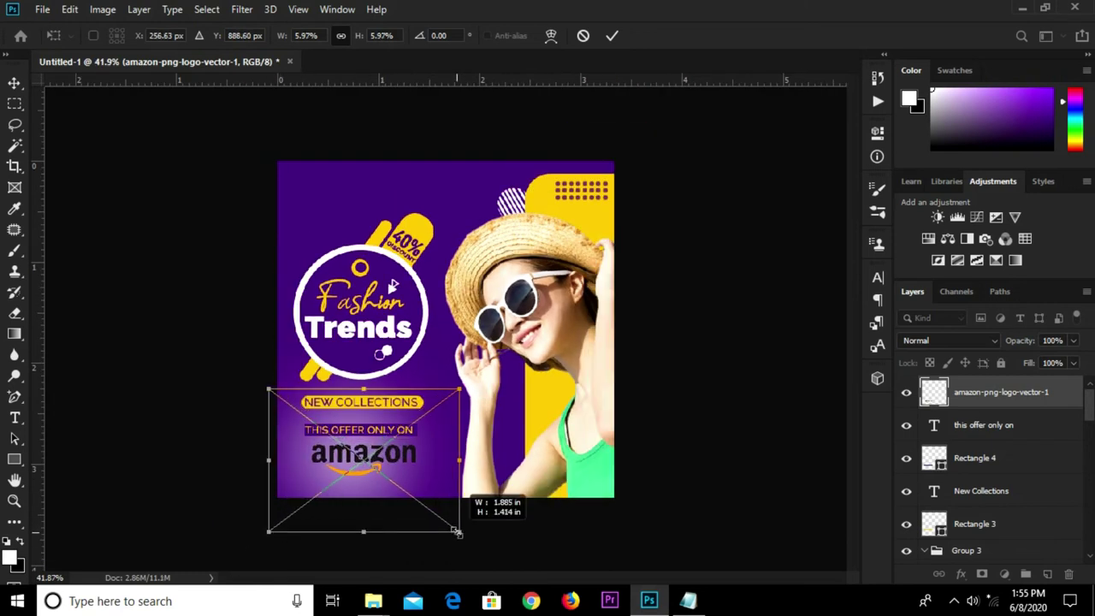
left_click_drag(268, 531, 257, 539)
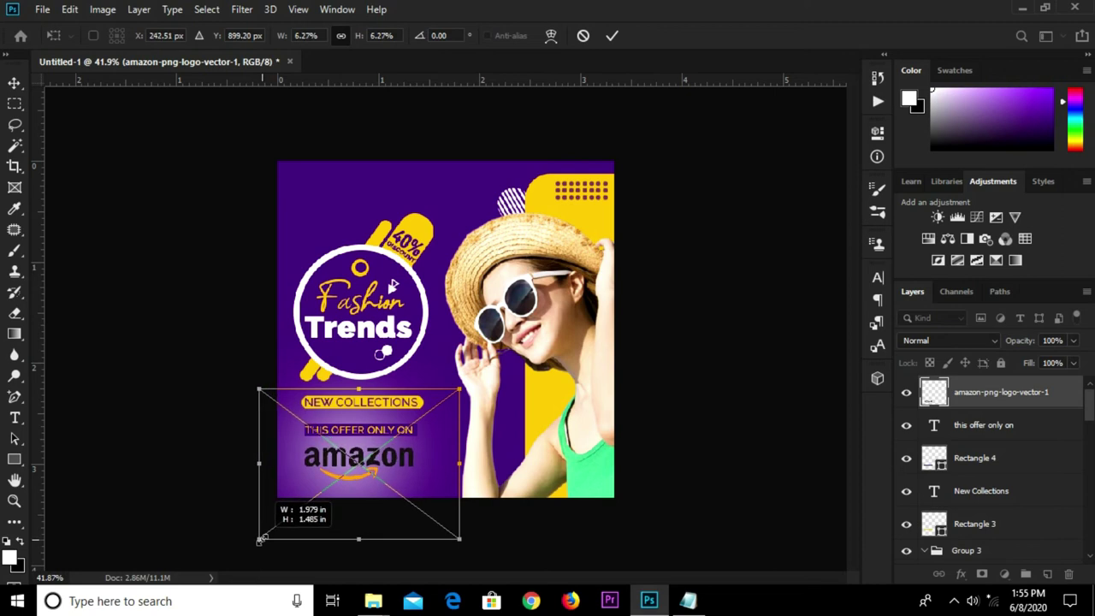
left_click_drag(357, 463, 356, 460)
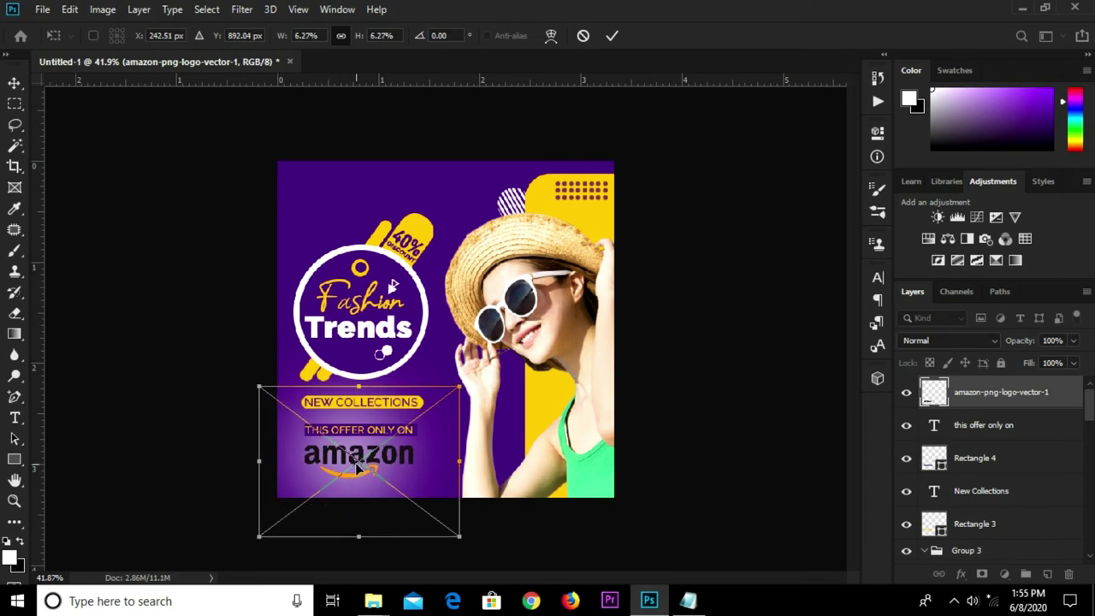
left_click_drag(459, 538, 465, 539)
key("Return")
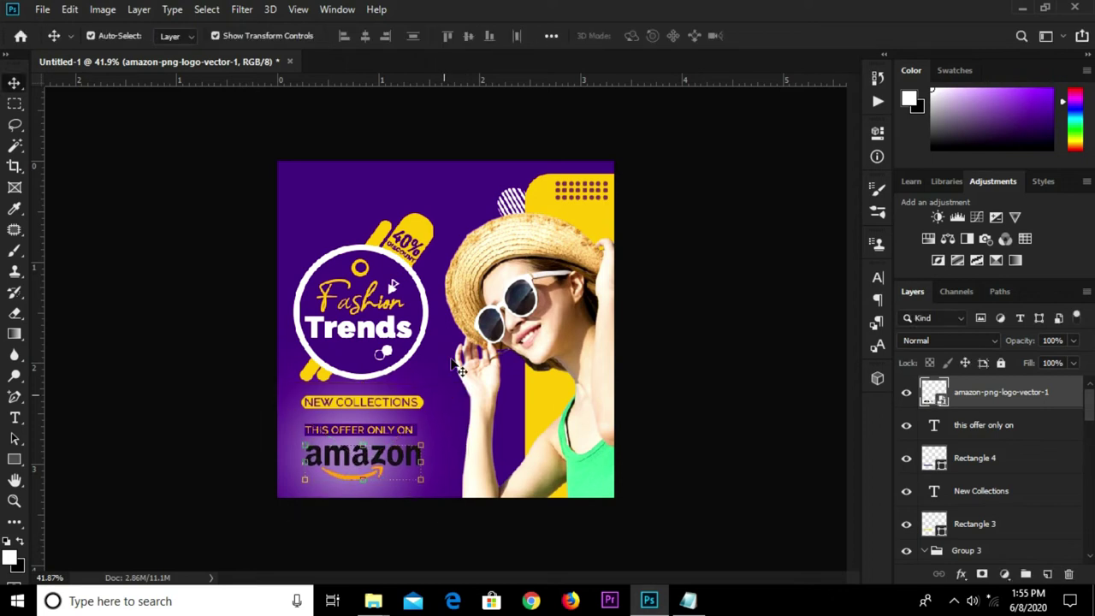
Move the Fashion Trends badge (Group 3) upward
scroll(392, 284, "up", 1)
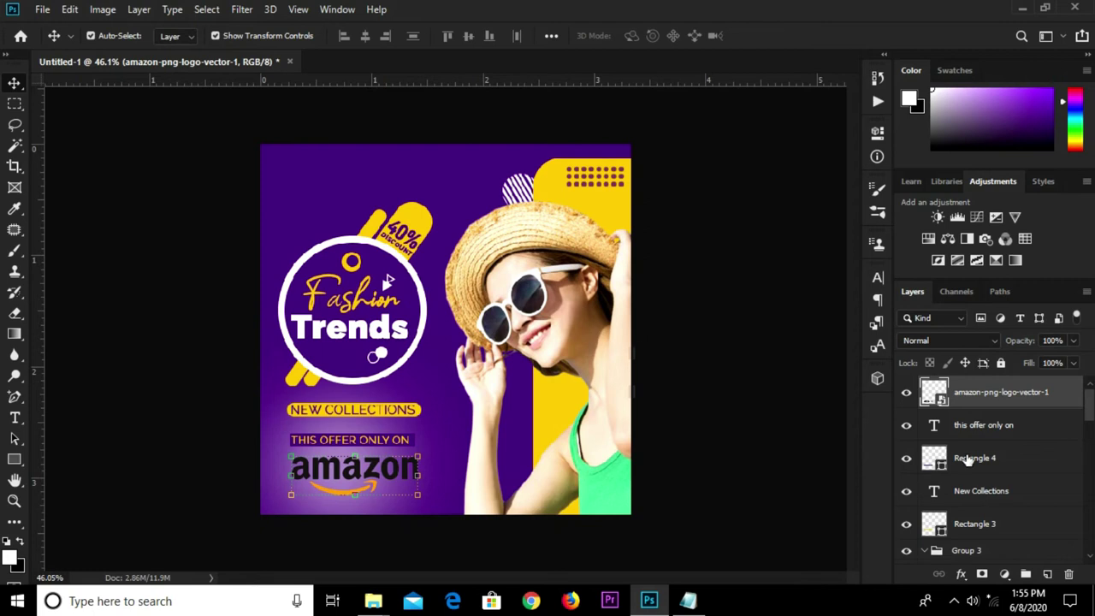
scroll(998, 462, "down", 1)
scroll(996, 523, "down", 1)
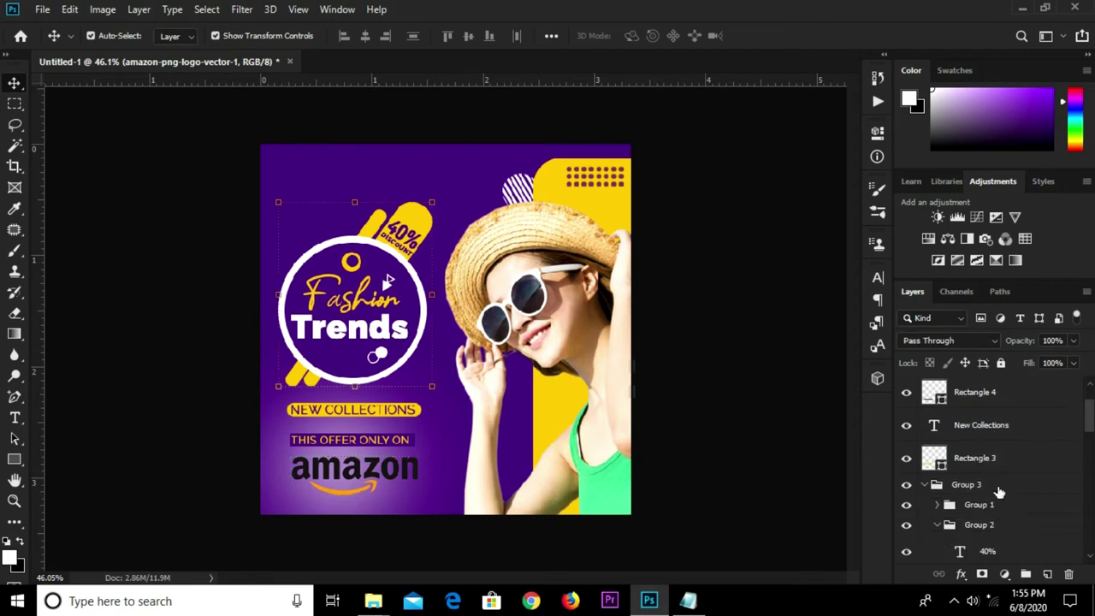
left_click(998, 486)
key("shift+Up")
key("shift+Up")
key("shift+Up")
key("shift+Up")
key("shift+Up")
key("shift+Up")
key("shift+Up")
key("shift+Up")
key("Up")
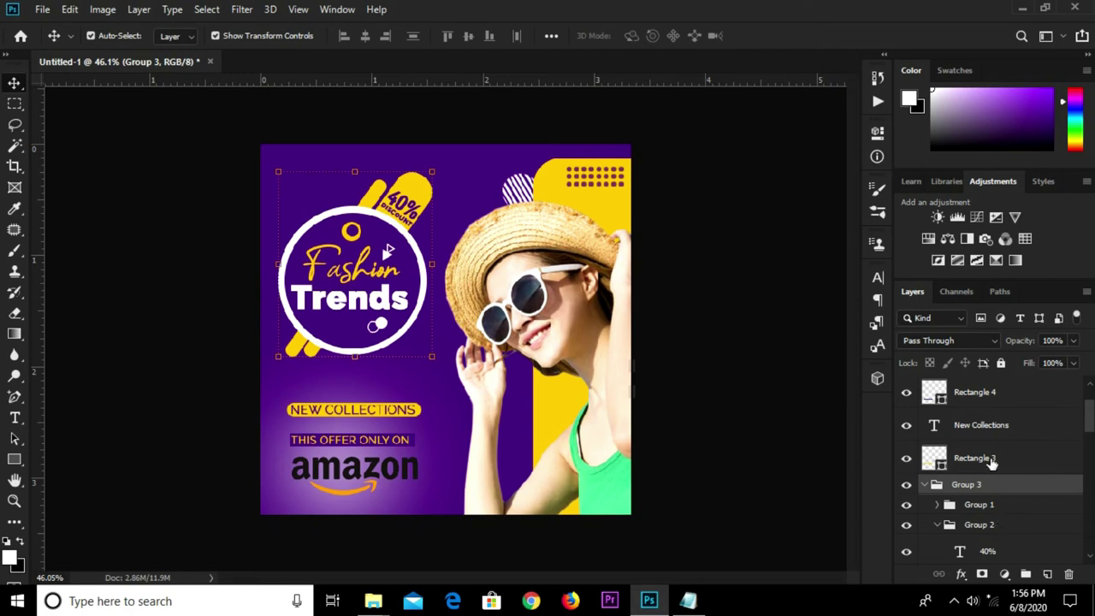
Move NEW COLLECTIONS and its Rectangle 3 bar upward together
double_click(990, 459)
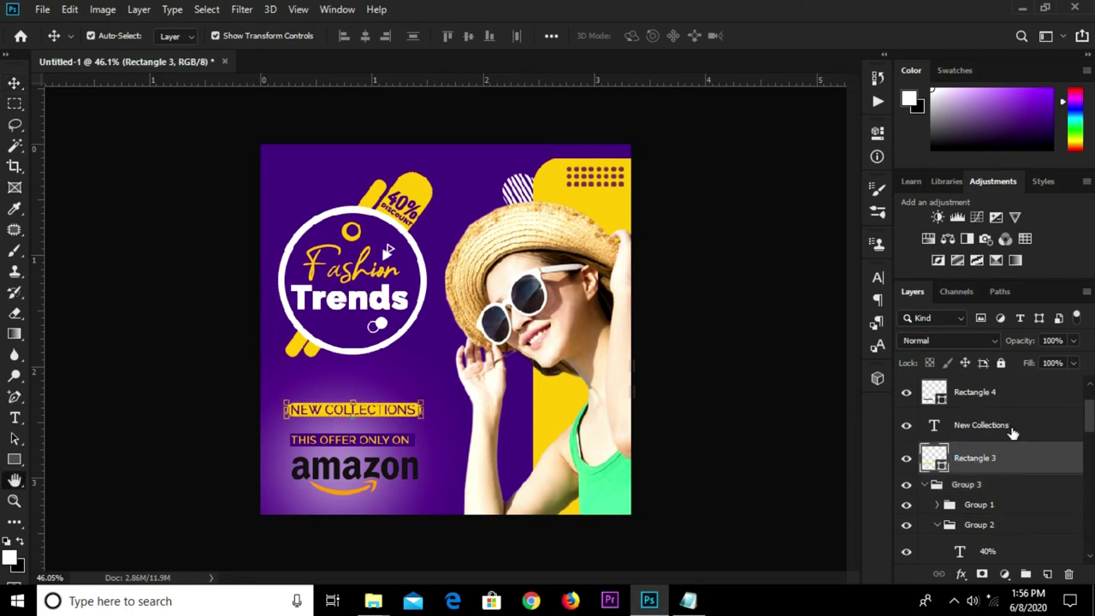
double_click(1012, 433)
left_click(1038, 189)
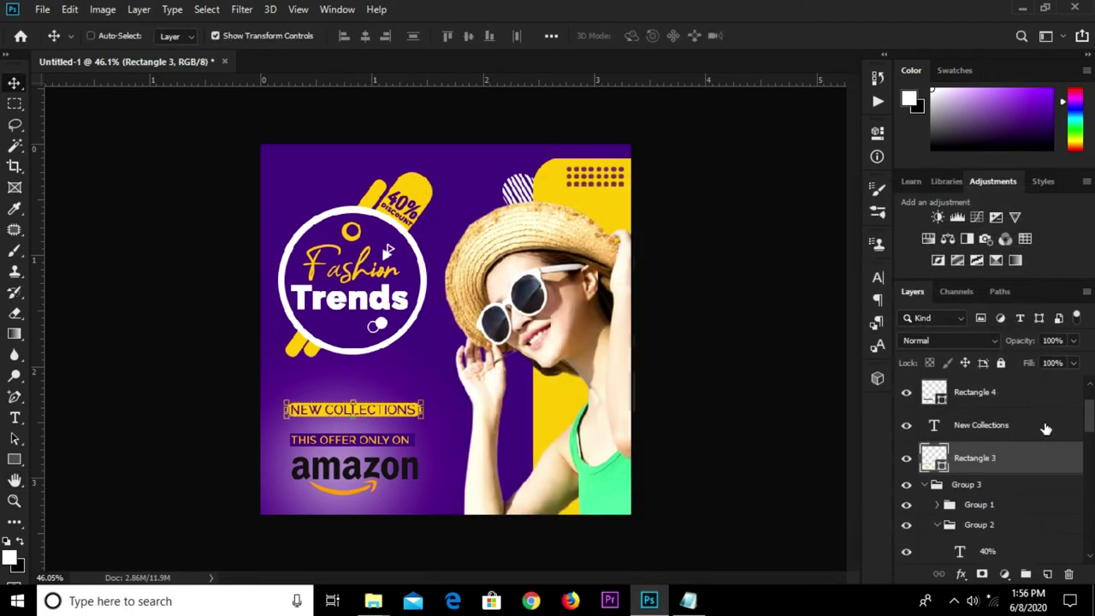
left_click(1028, 425, "ctrl")
key("shift+Up")
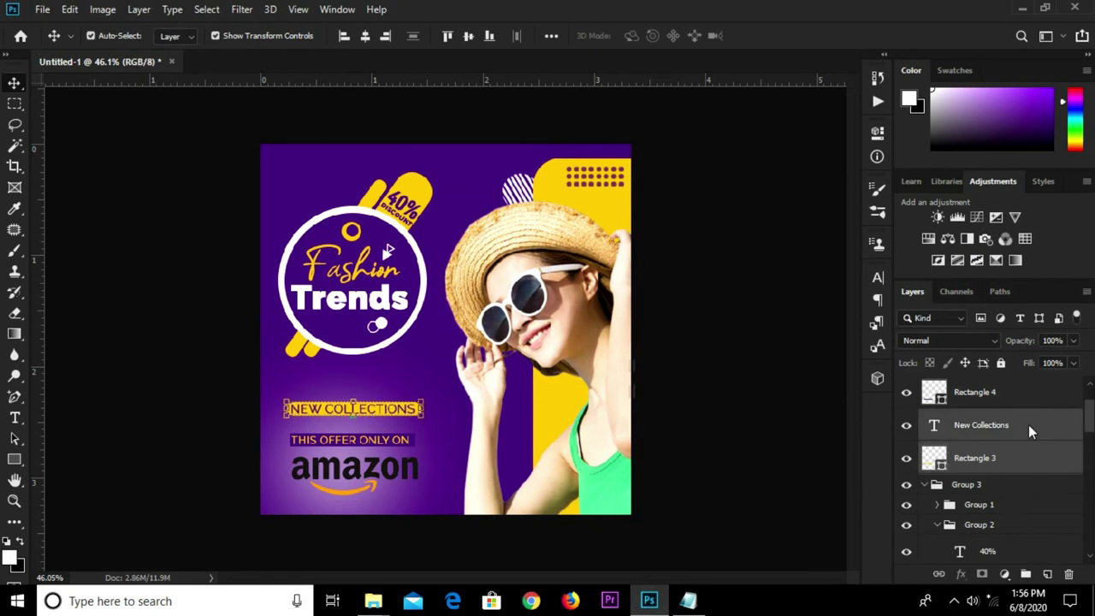
key("shift+Up")
key("shift+Up")
key("shift+Up")
key("shift+Up")
key("shift+Up")
key("shift+Up")
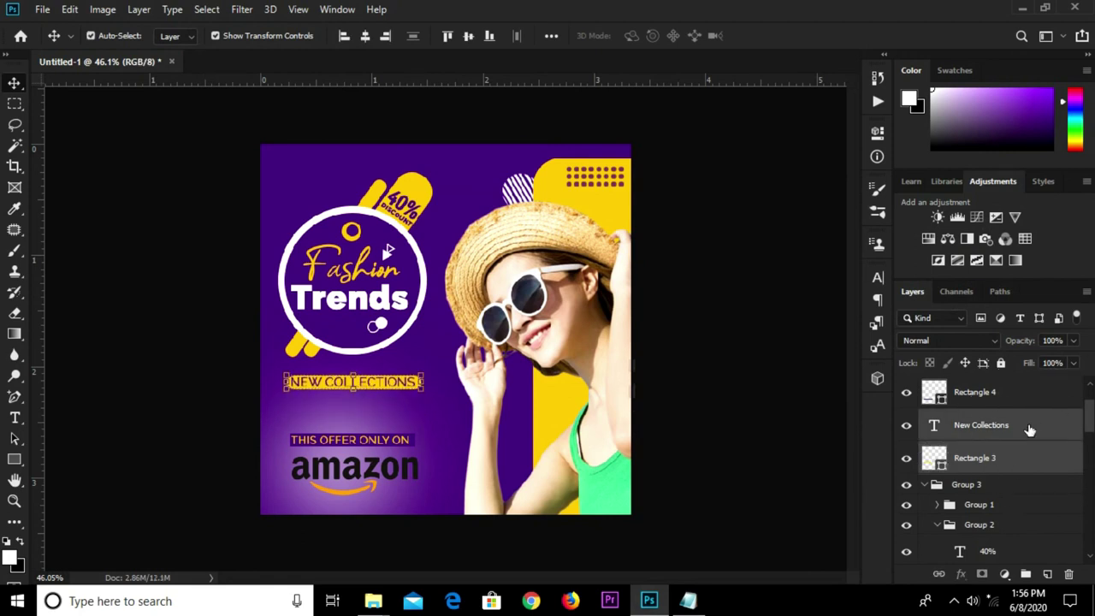
Group the offer line with Rectangle 4 as Group 4 and raise it and the amazon logo
scroll(1025, 423, "up", 2)
left_click(1009, 461)
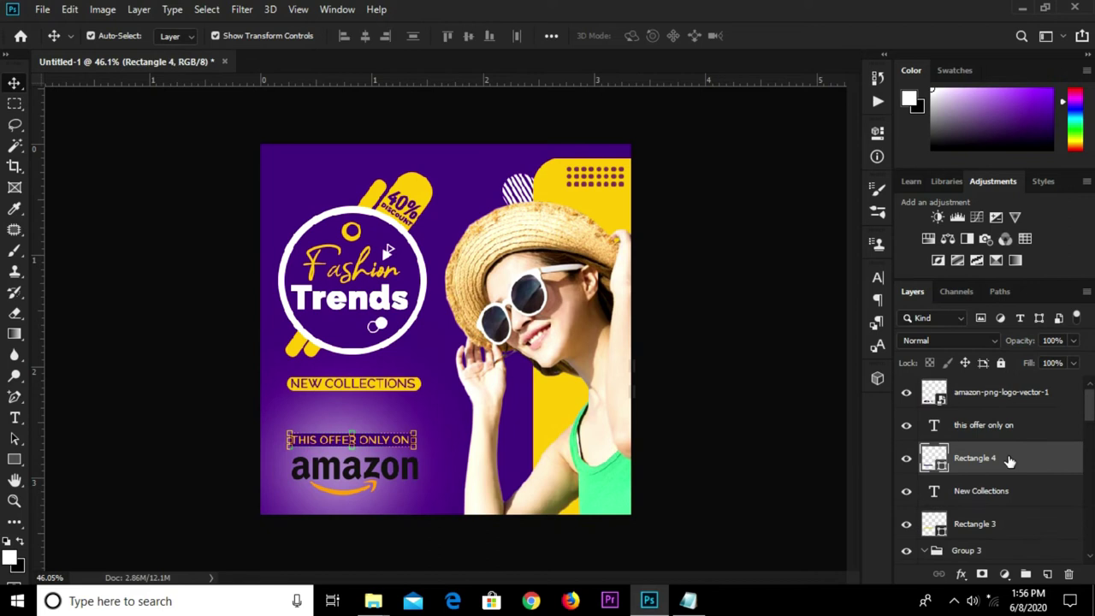
left_click(1033, 428, "ctrl")
key("ctrl+g")
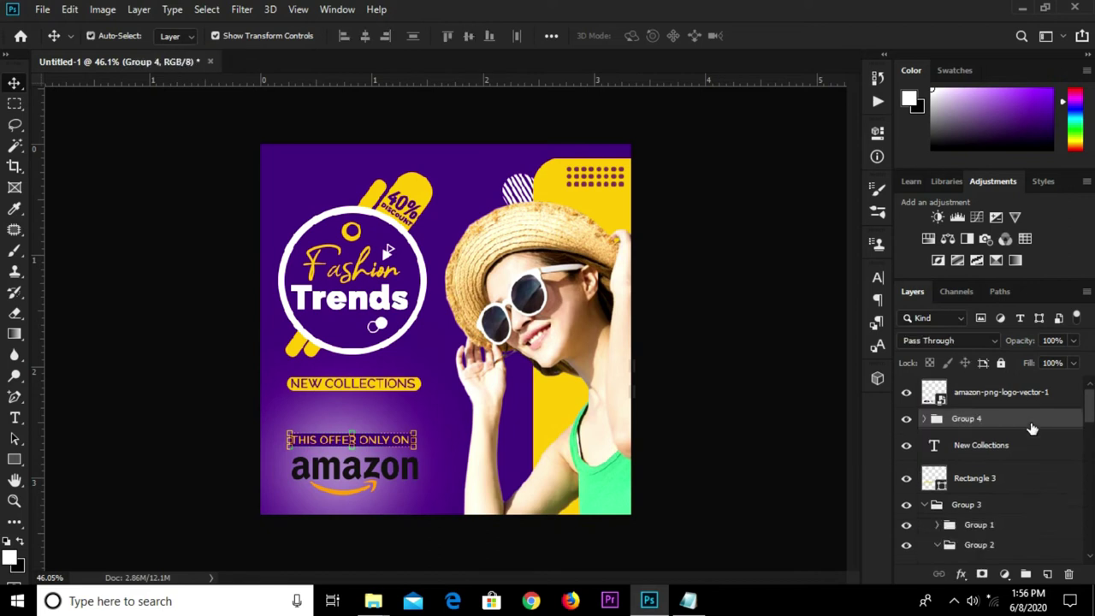
key("shift+Up")
key("shift+Up")
key("shift+Up")
key("shift+Up")
key("shift+Up")
key("Up")
key("Up")
key("Up")
key("Up")
key("Up")
left_click(1014, 402)
key("shift+Up")
key("shift+Up")
key("shift+Up")
key("shift+Up")
key("shift+Up")
key("shift+Up")
key("shift+Up")
left_click(736, 427)
left_click(8, 458)
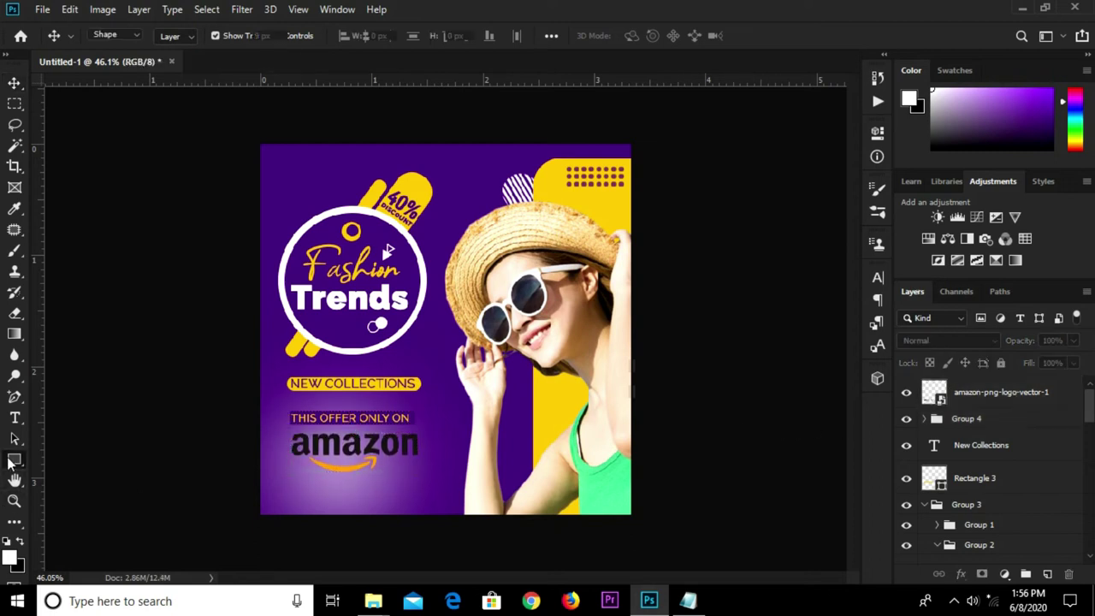
left_click(69, 487)
Draw a white rounded-rectangle button centred below the amazon logo
left_click_drag(293, 479, 381, 496)
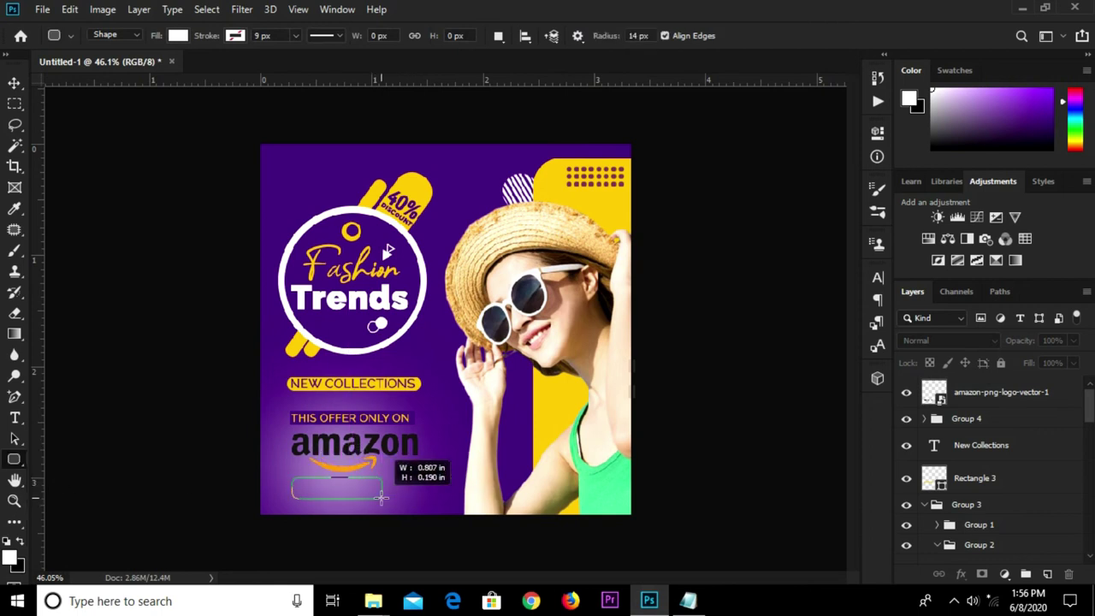
left_click_drag(382, 496, 389, 496)
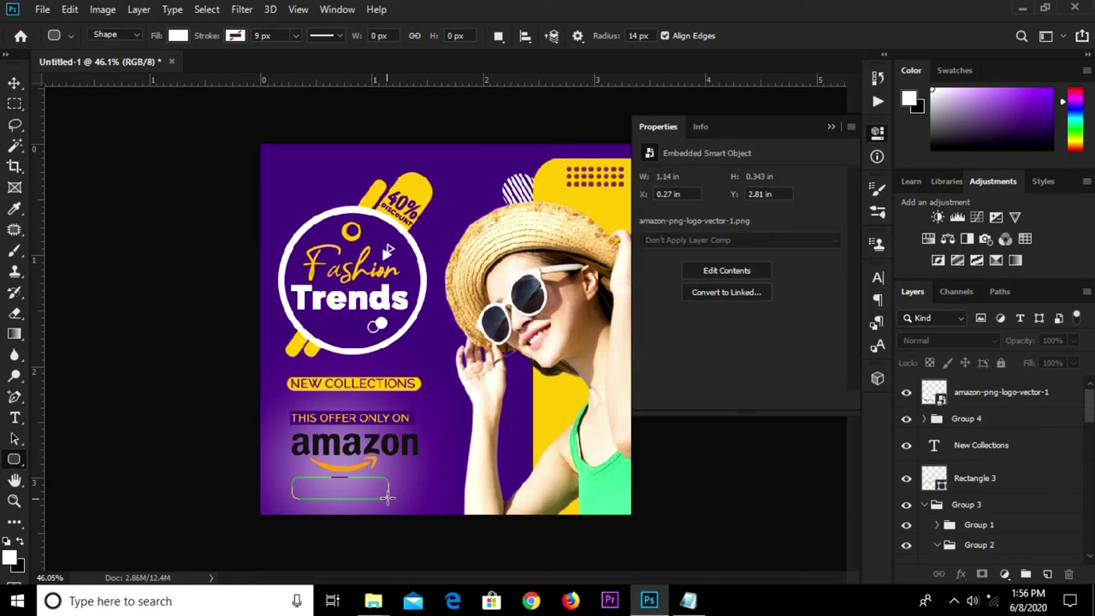
key("v")
left_click_drag(338, 488, 360, 496)
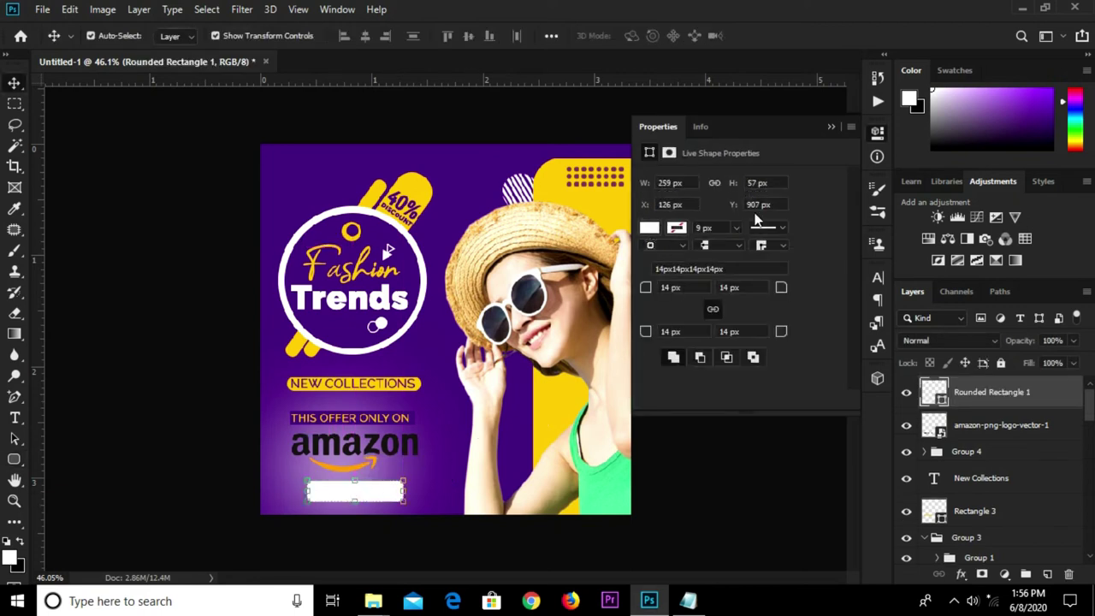
Place a 14 pt copy of the Trends text on the button, with its layer above it
left_click(351, 306)
left_click_drag(363, 305, 361, 492)
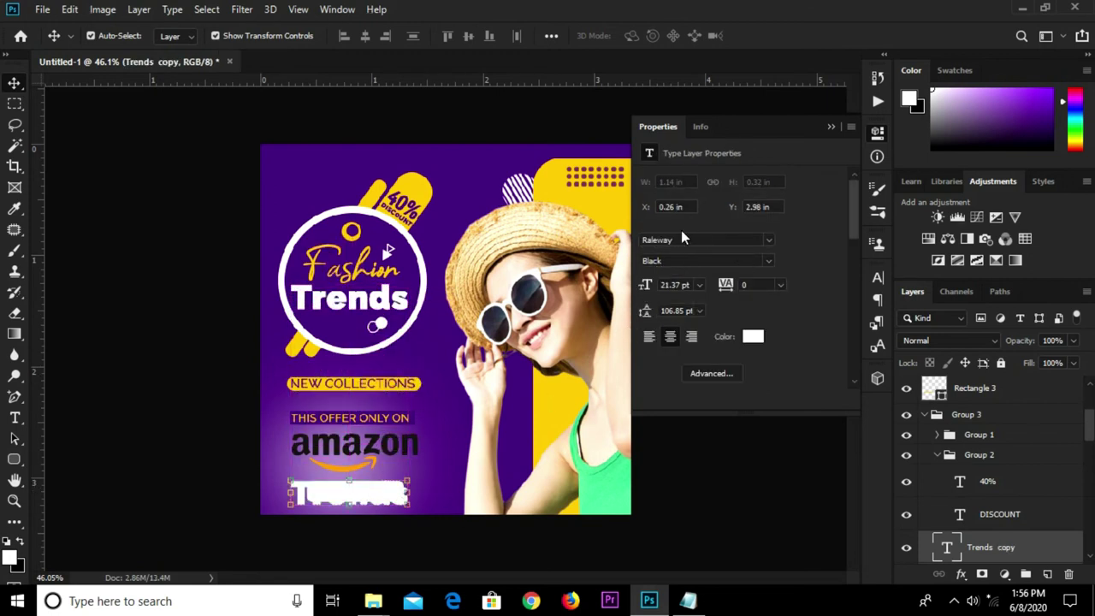
left_click(700, 285)
left_click(696, 387)
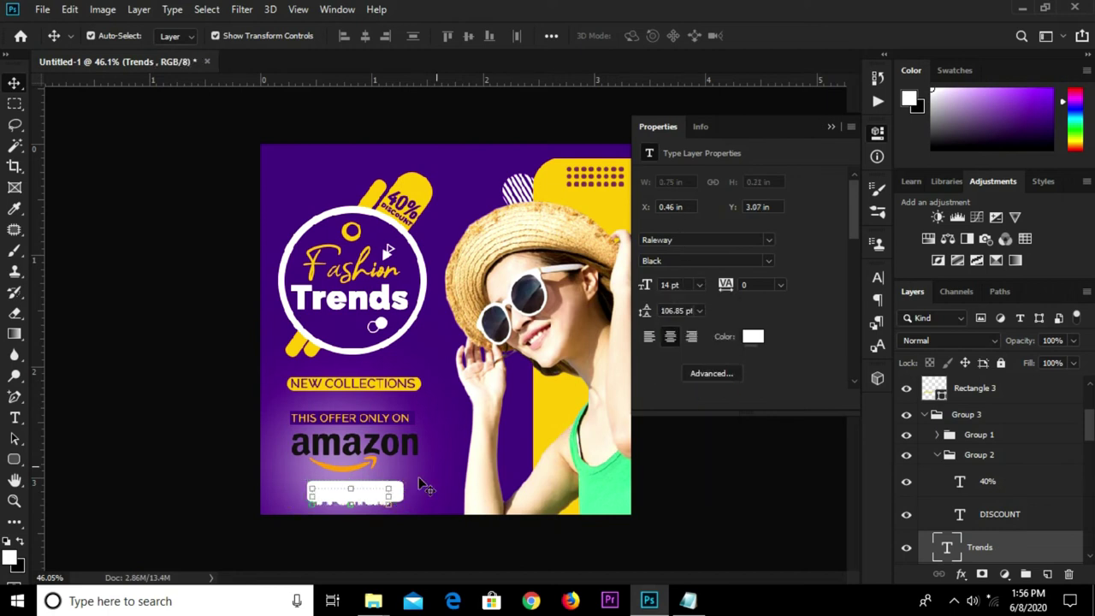
left_click(361, 497)
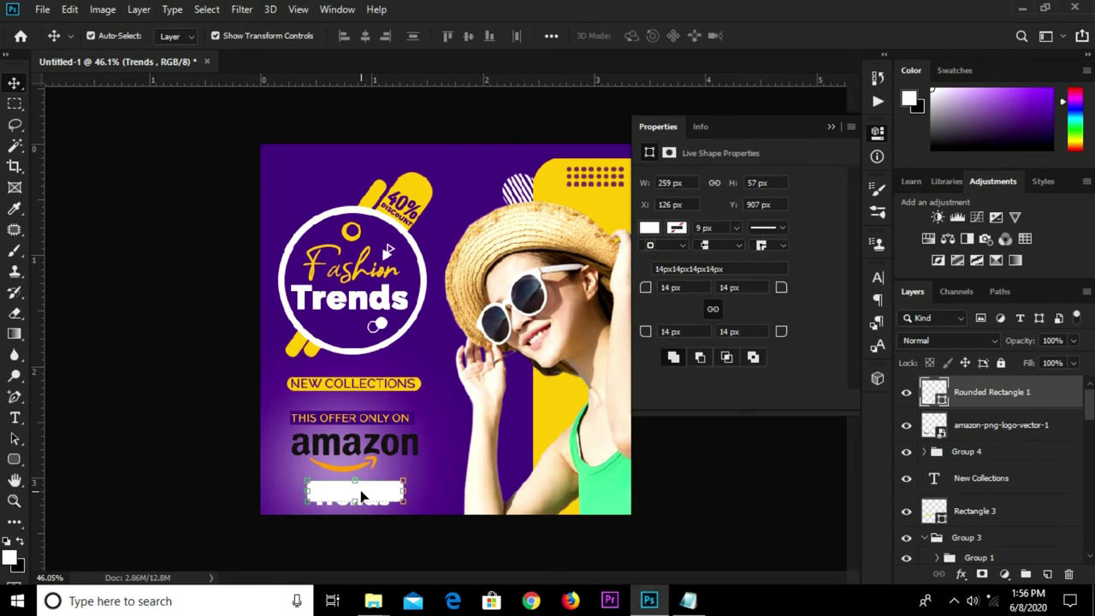
left_click(830, 128)
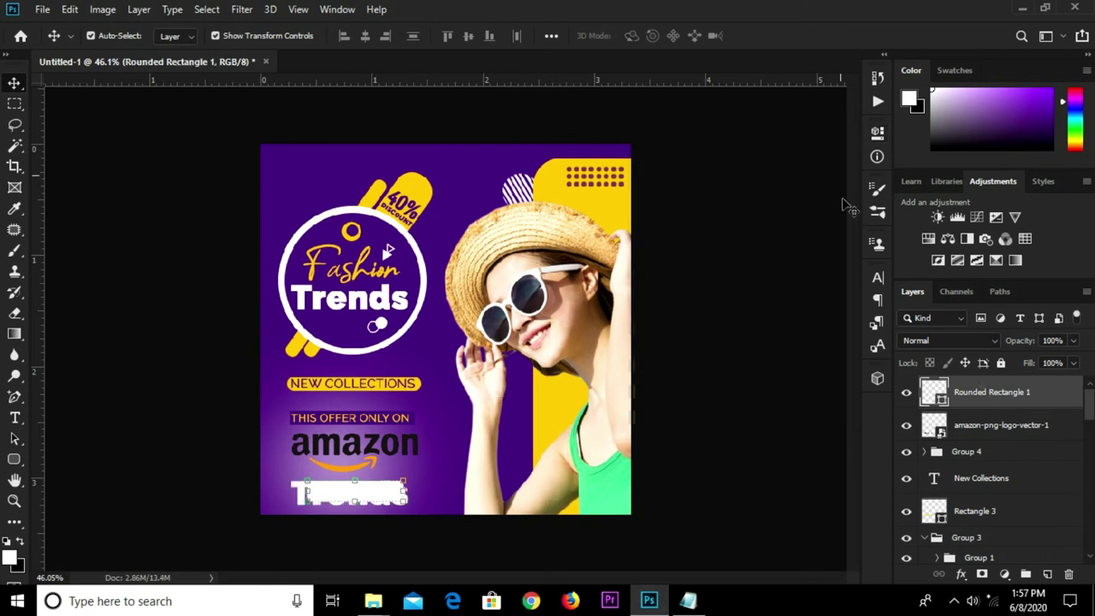
left_click(299, 495)
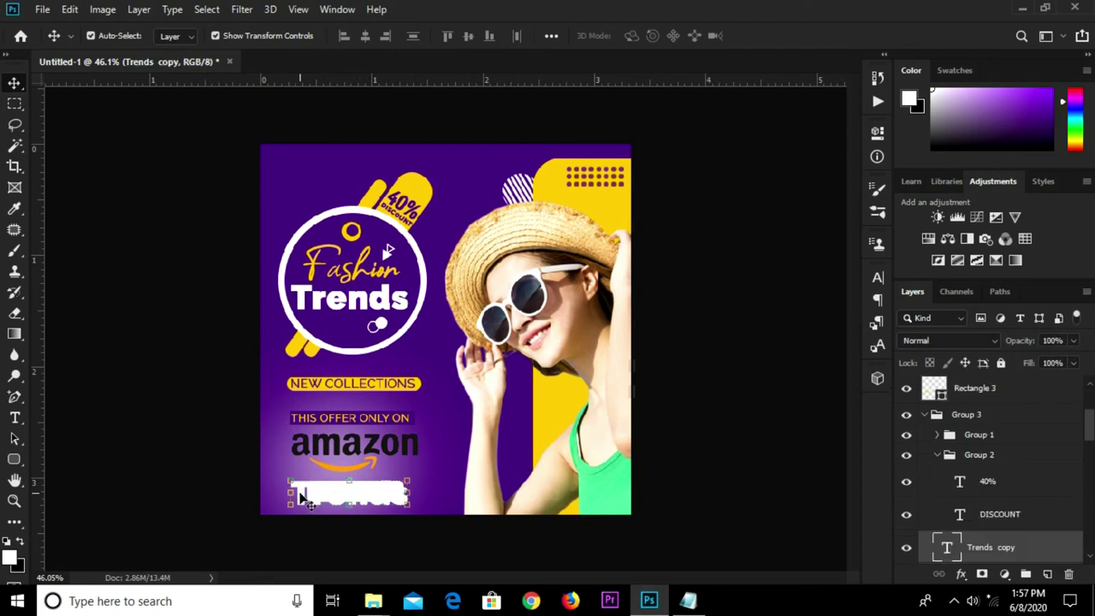
left_click_drag(1006, 548, 1005, 376)
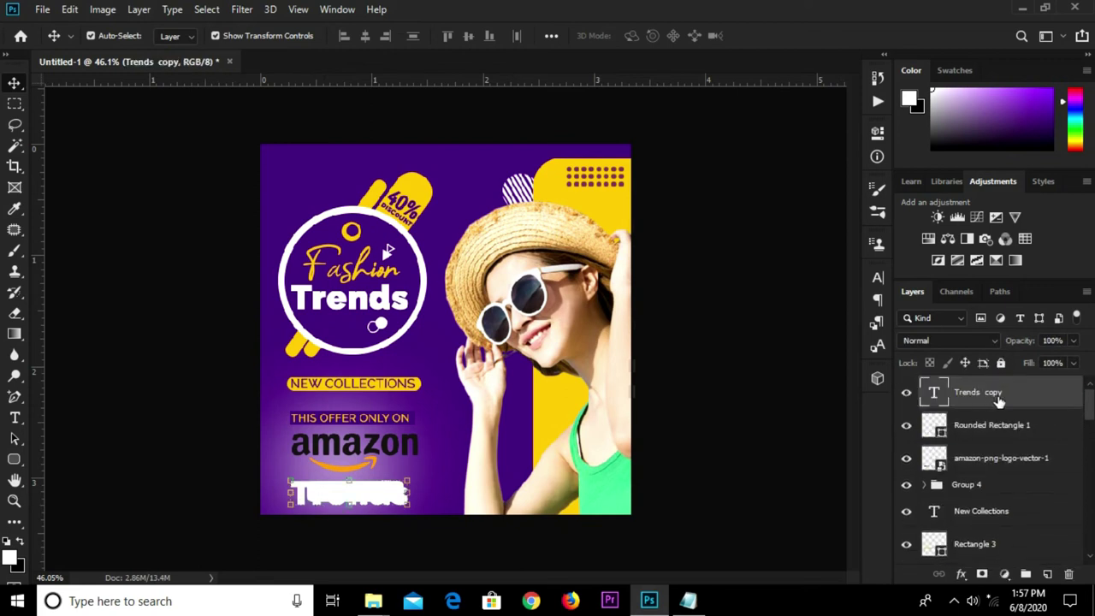
Set the button text colour to the purple sampled from the poster
left_click(877, 277)
left_click(836, 364)
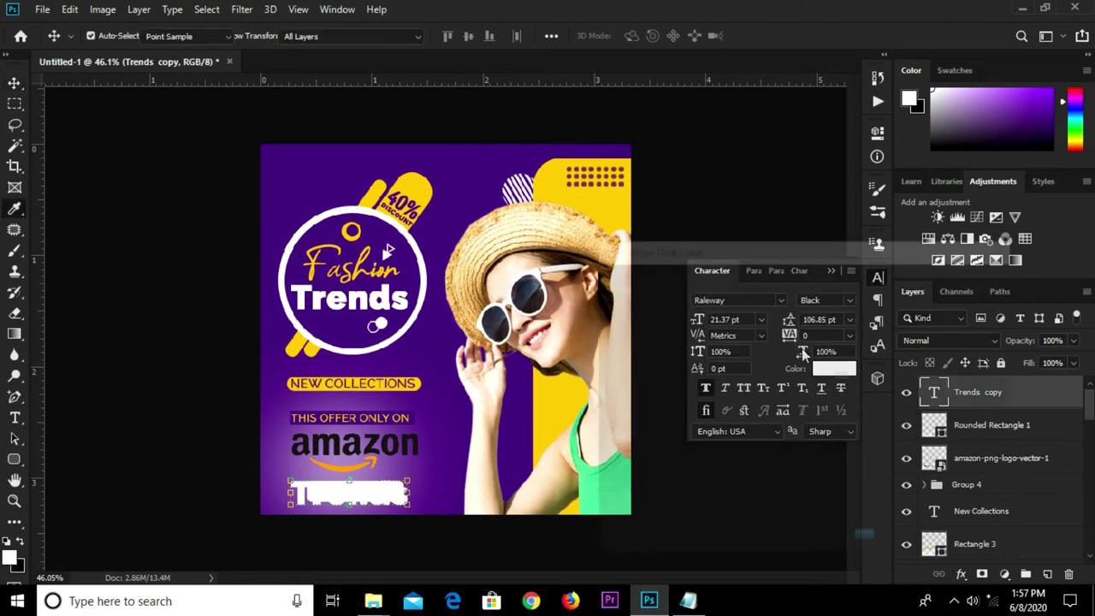
left_click(282, 188)
left_click(941, 278)
key("v")
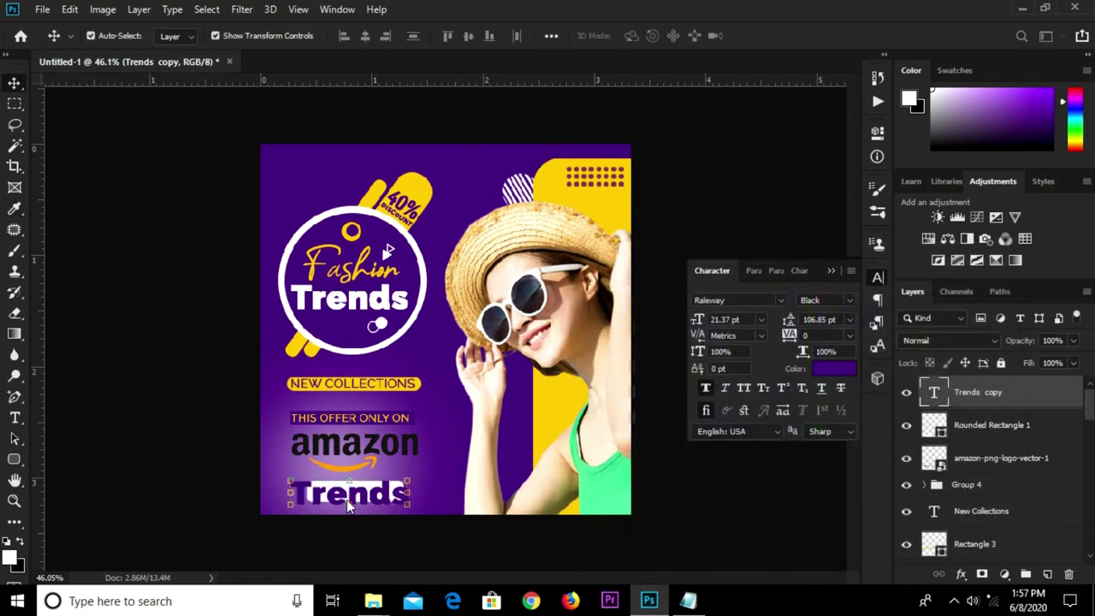
Copy 'Shop Now' from the notes file and paste it over the button's 'Trends' text
left_click(688, 600)
left_click_drag(402, 309, 350, 313)
right_click(358, 316)
left_click(396, 368)
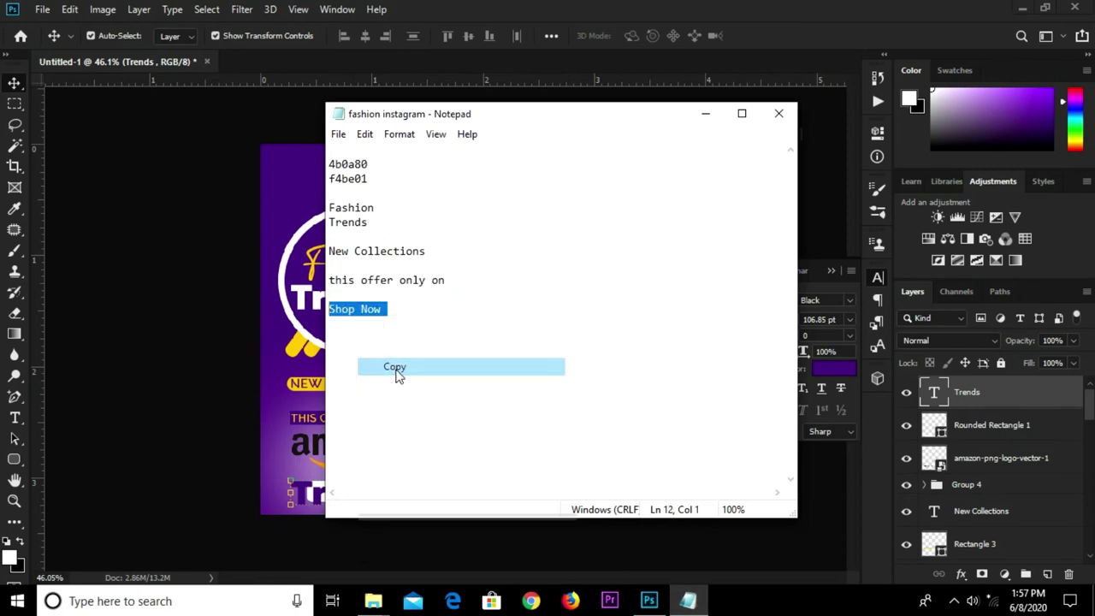
left_click(228, 391)
key("t")
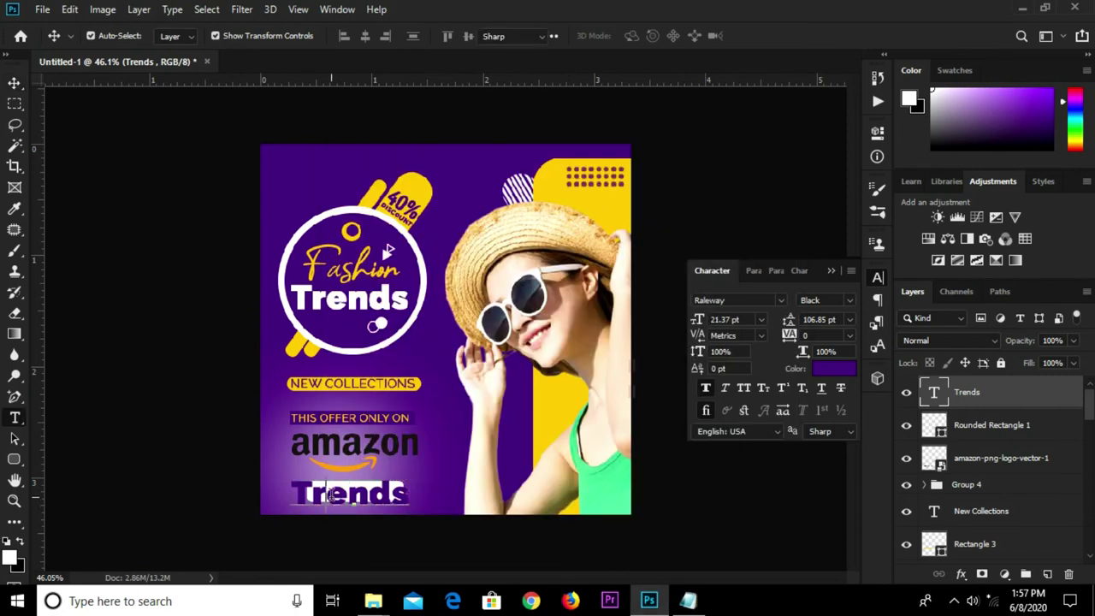
double_click(329, 494)
key("ctrl+v")
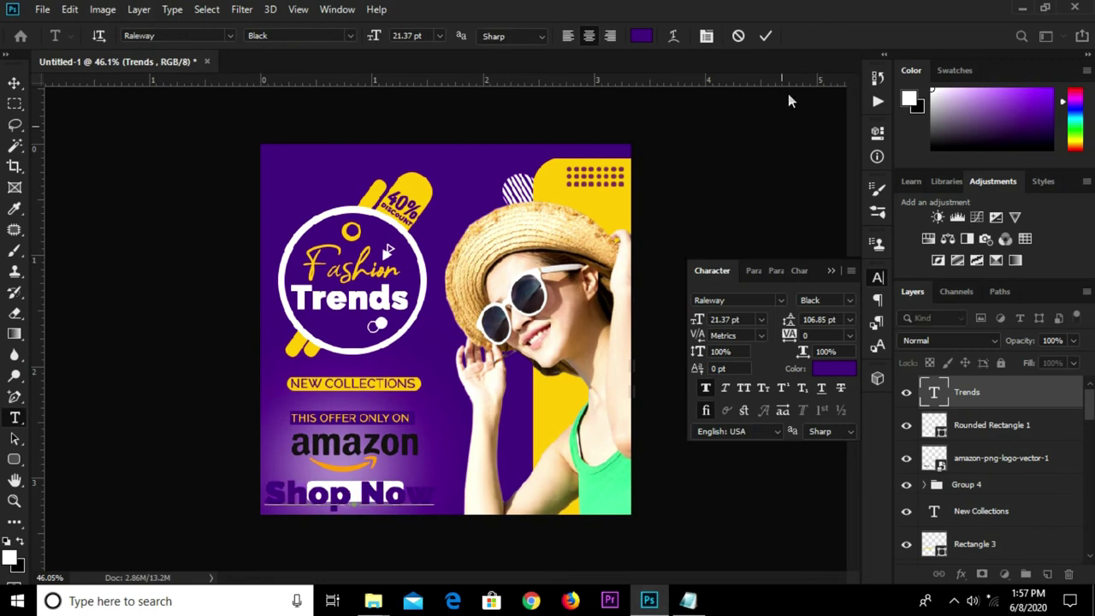
key("ctrl+Return")
key("v")
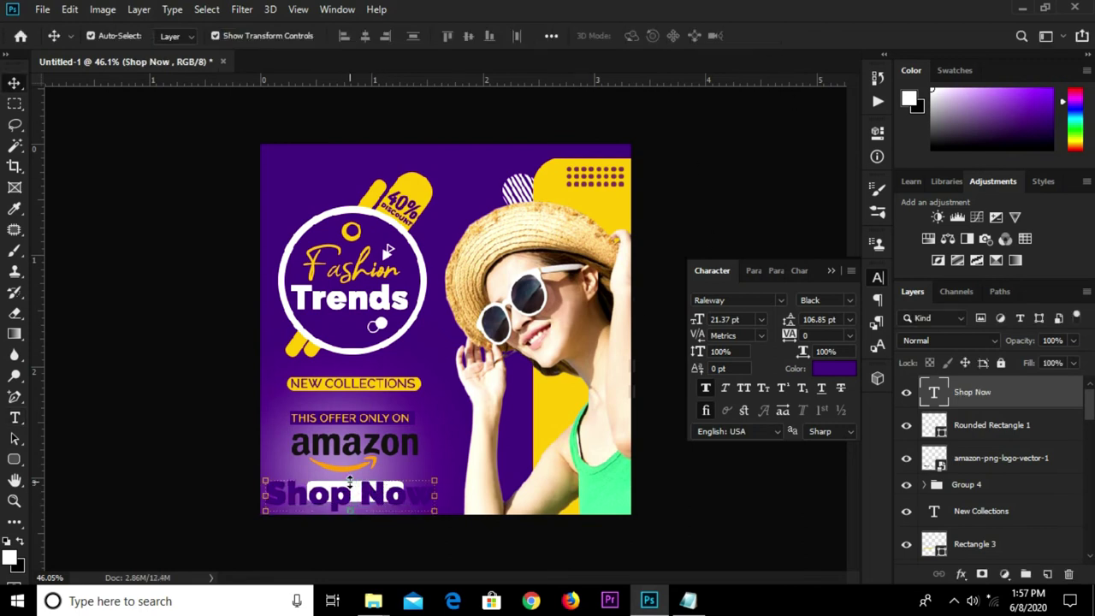
Scale the Shop Now text to about 42% (8.98 pt) and centre it on the button
key("ctrl+t")
left_click_drag(355, 479, 355, 490)
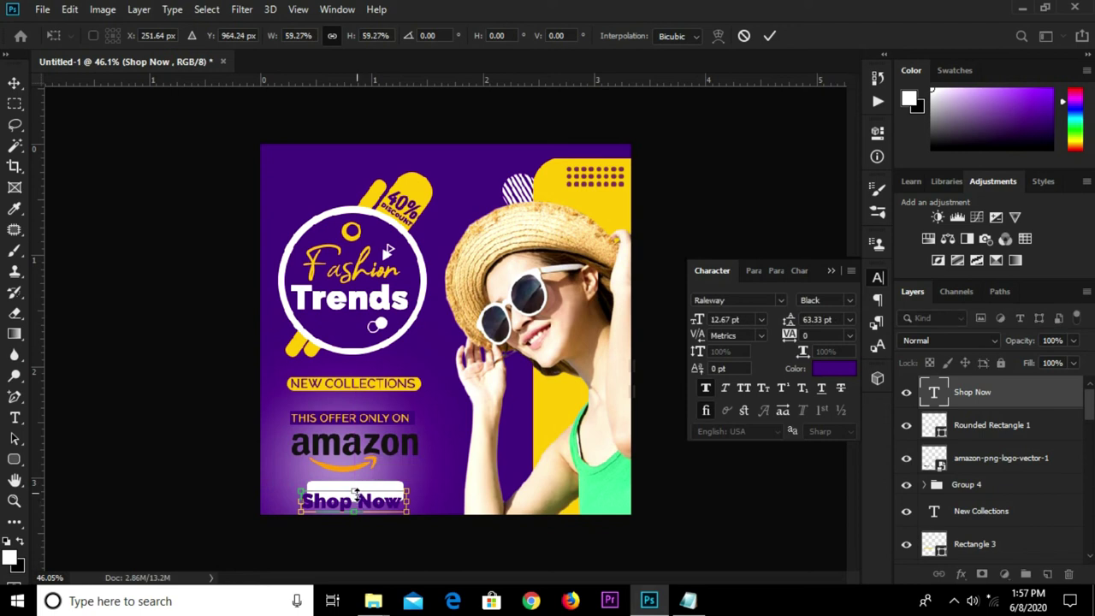
left_click_drag(359, 496, 359, 496)
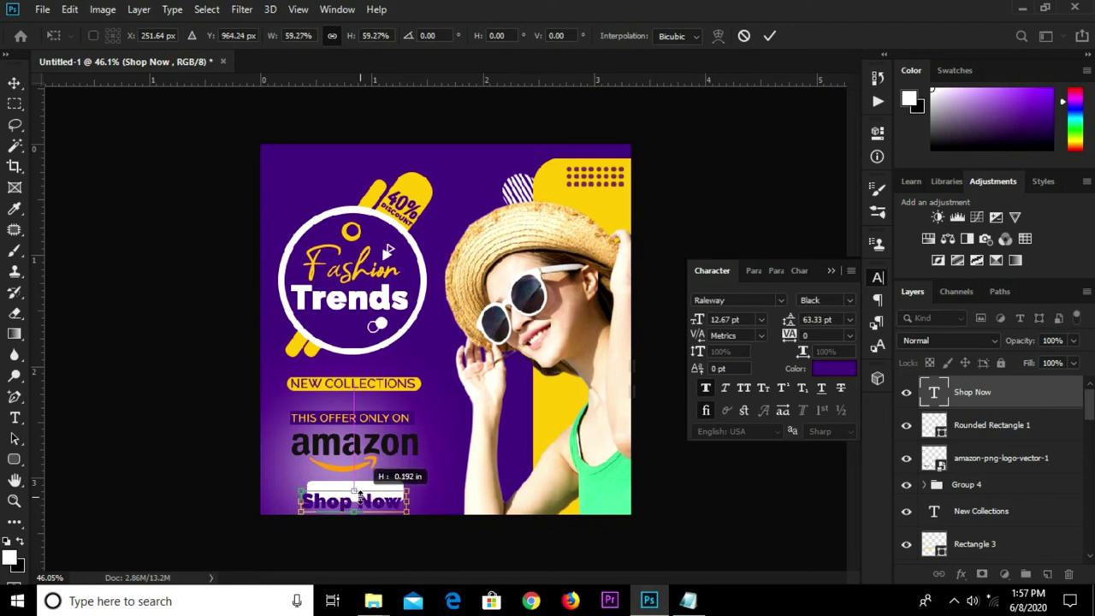
scroll(359, 502, "up", 1)
mouse_move(337, 524)
left_mouse_down()
mouse_move(343, 536)
mouse_move(346, 515)
left_mouse_up()
scroll(337, 528, "up", 2)
scroll(336, 528, "up", 2)
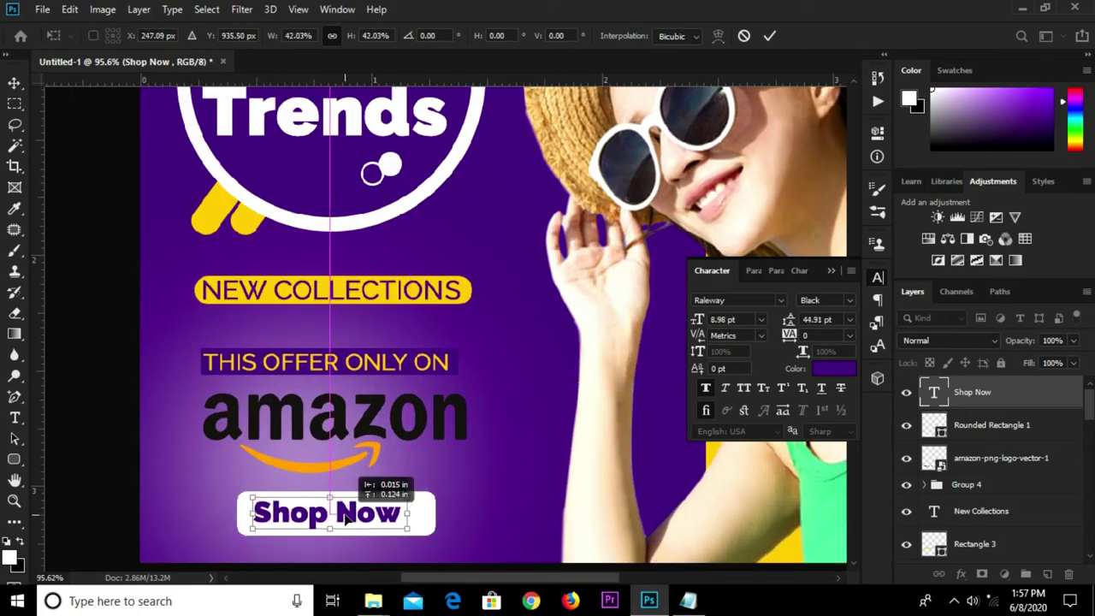
key("Return")
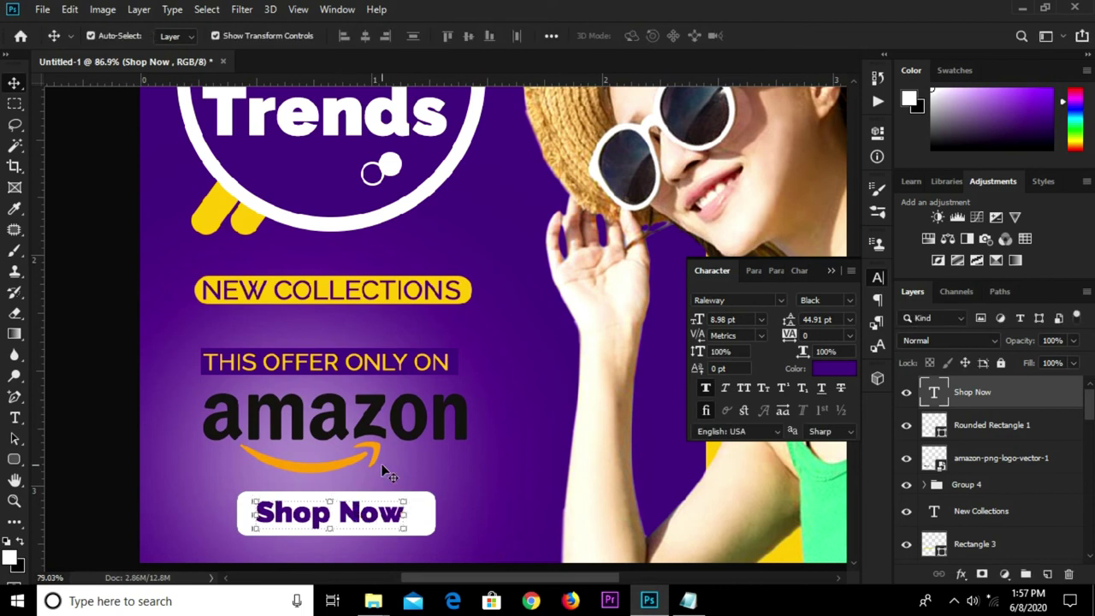
scroll(384, 469, "down", 3)
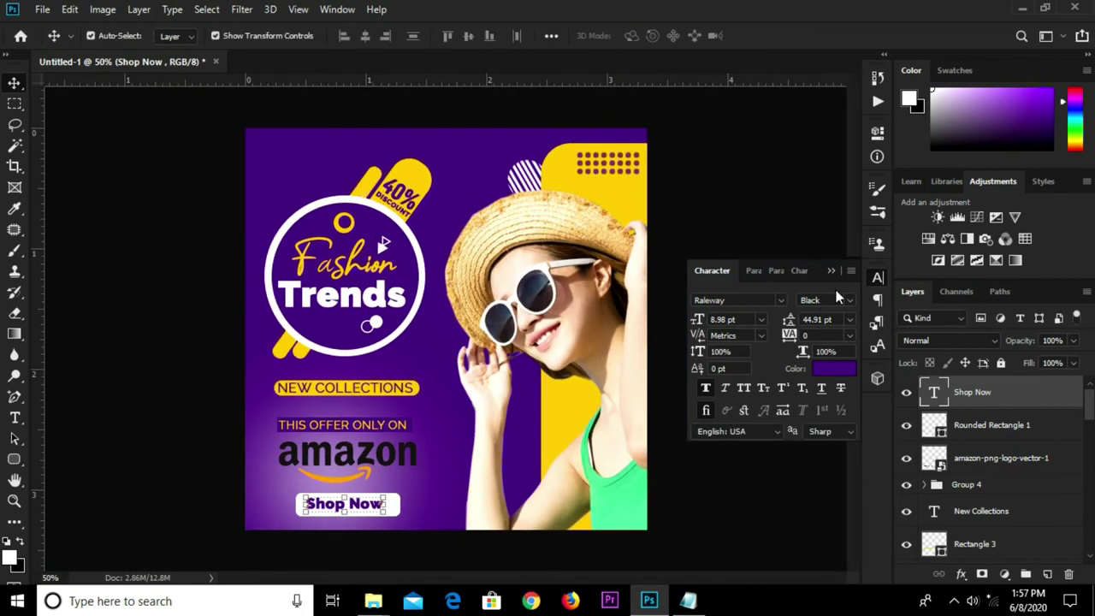
left_click(829, 270)
Enlarge the striped semicircle shape and shift it slightly left and up
left_click(539, 187)
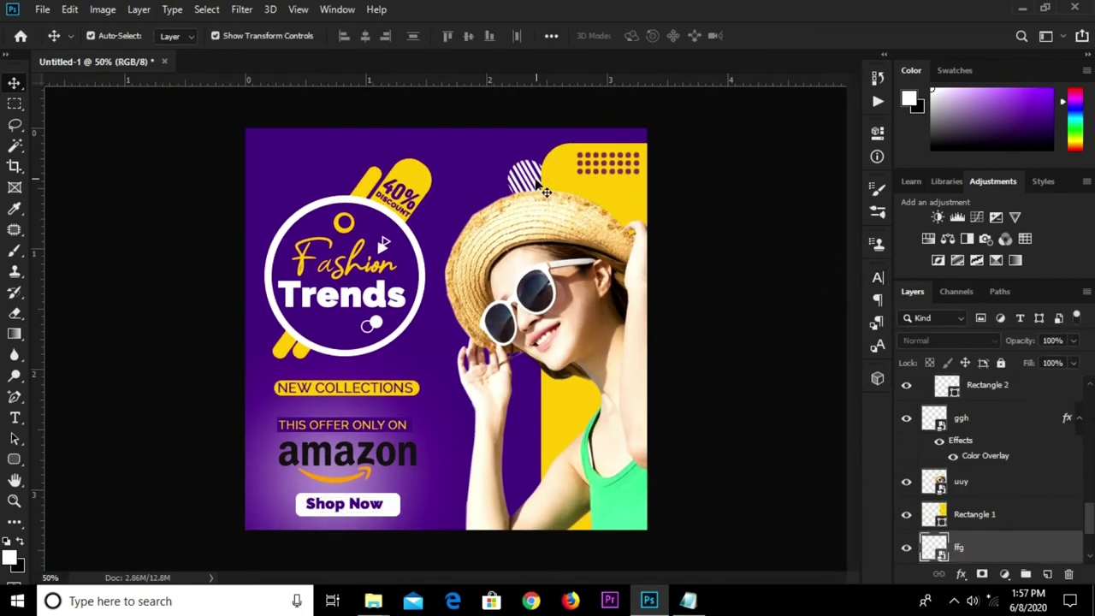
key("ctrl+t")
left_click_drag(547, 201, 653, 395)
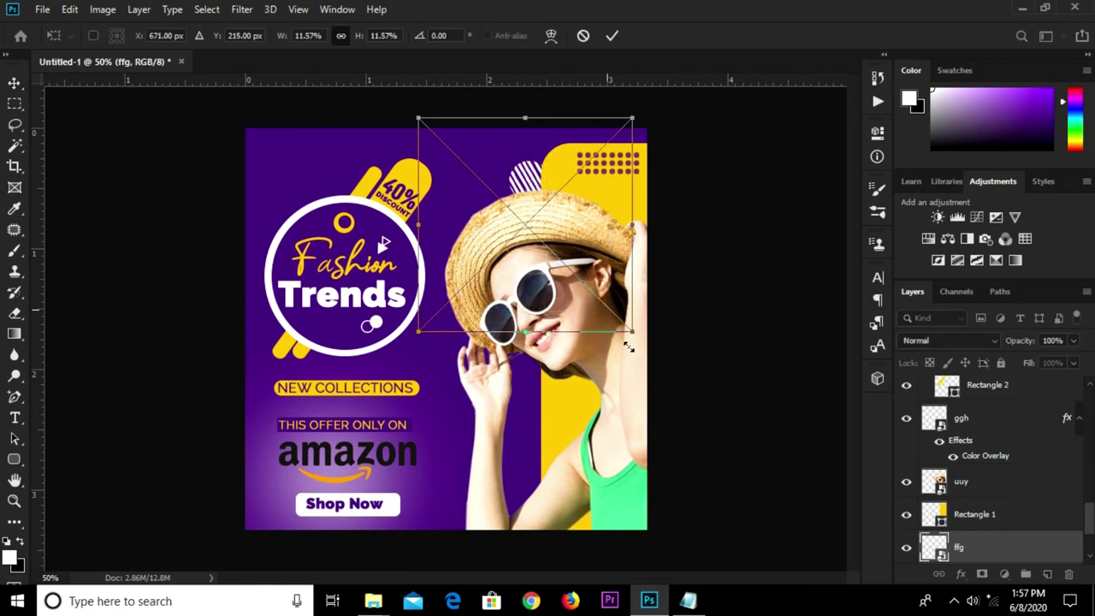
left_click_drag(542, 246, 505, 239)
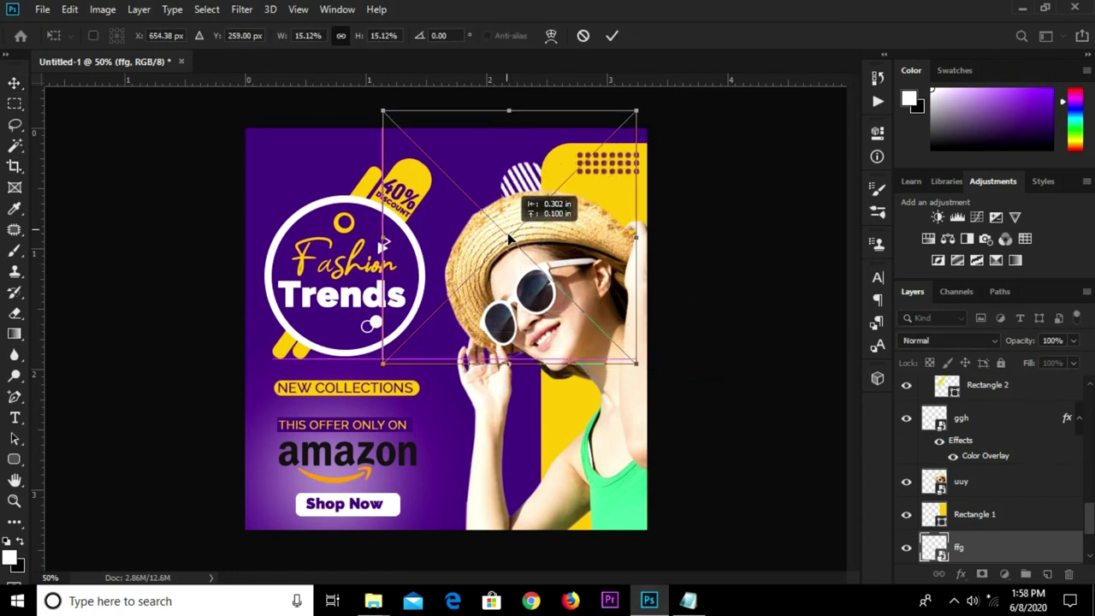
left_click(613, 36)
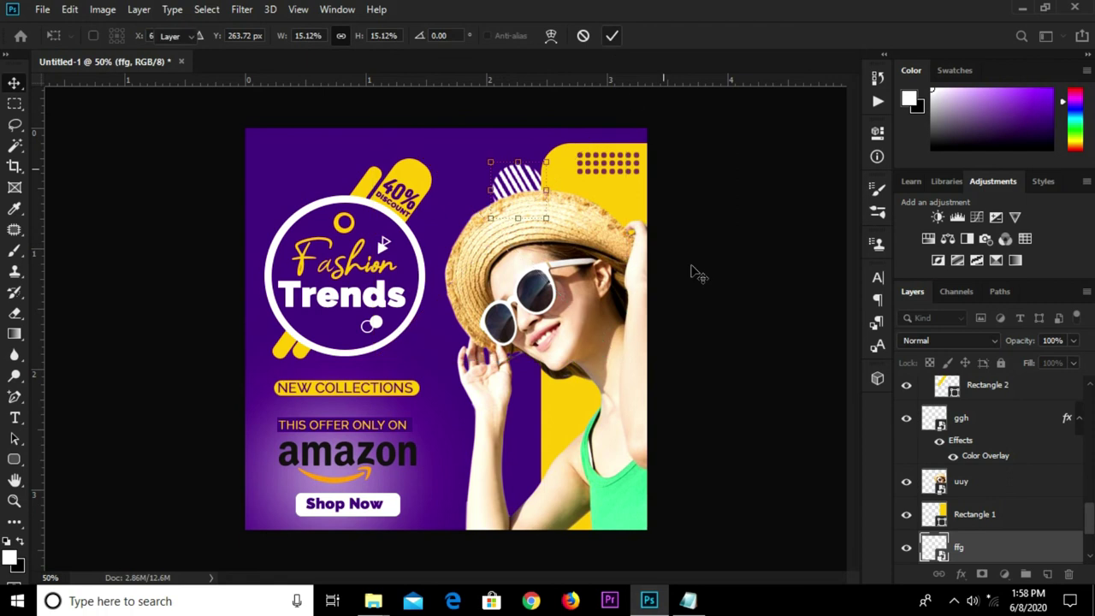
Select the Fashion Trends badge group and hide the Fashion text layer
left_click(399, 253)
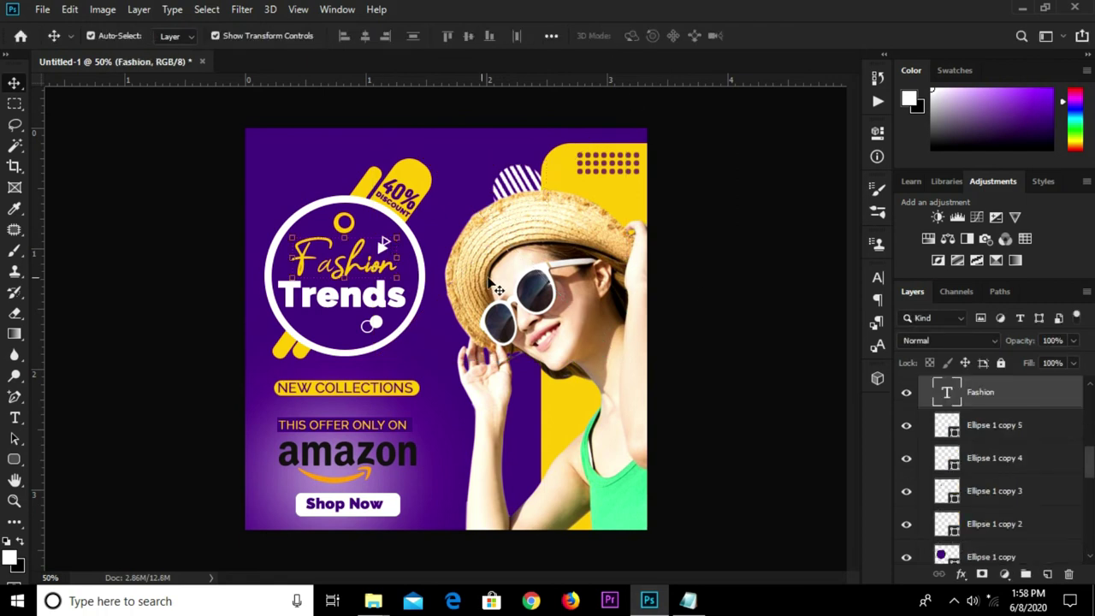
left_click(459, 182)
left_click(396, 253)
right_click(387, 247)
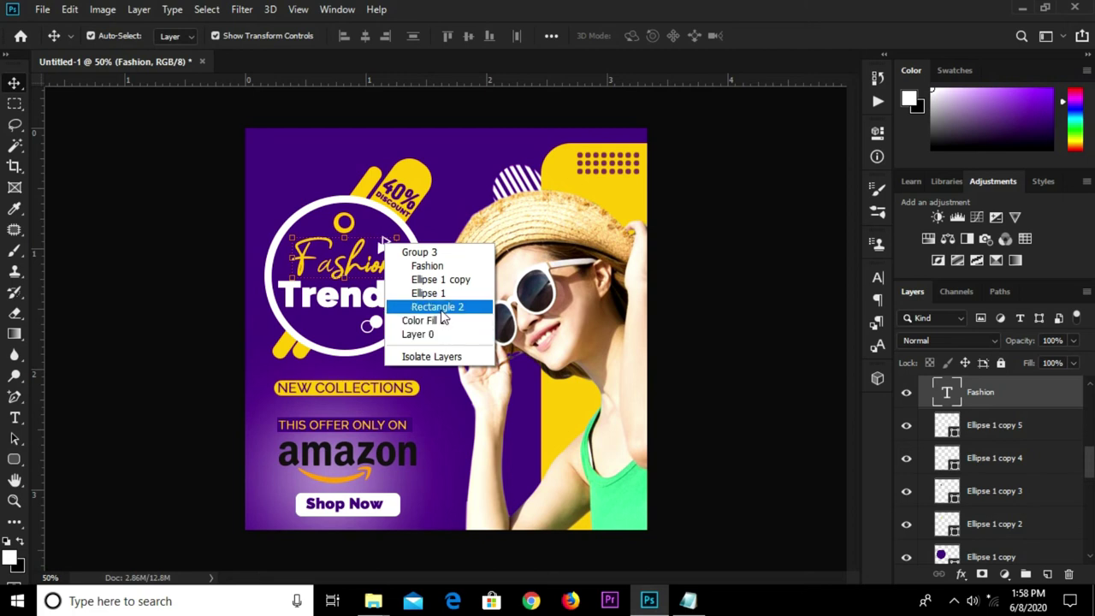
left_click(440, 252)
key("ctrl+t")
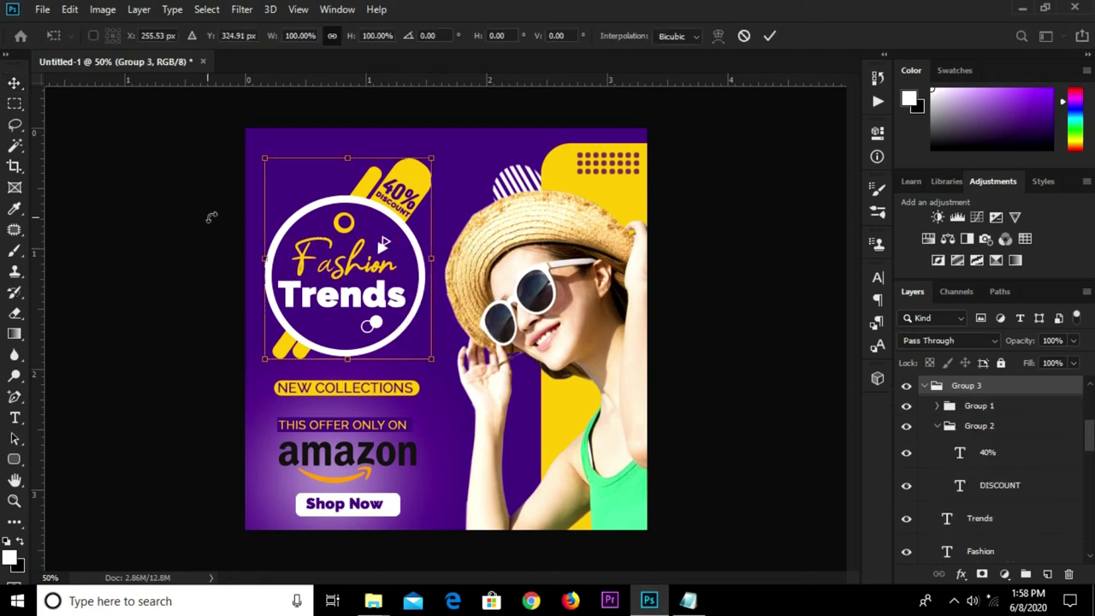
left_click(769, 35)
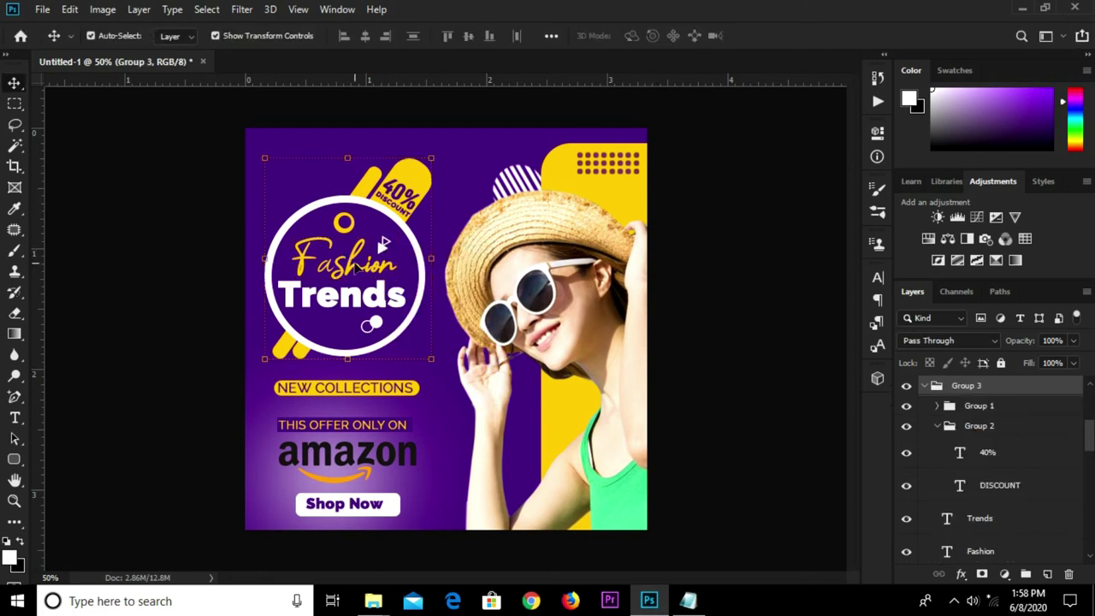
left_click(379, 240)
left_click(906, 550)
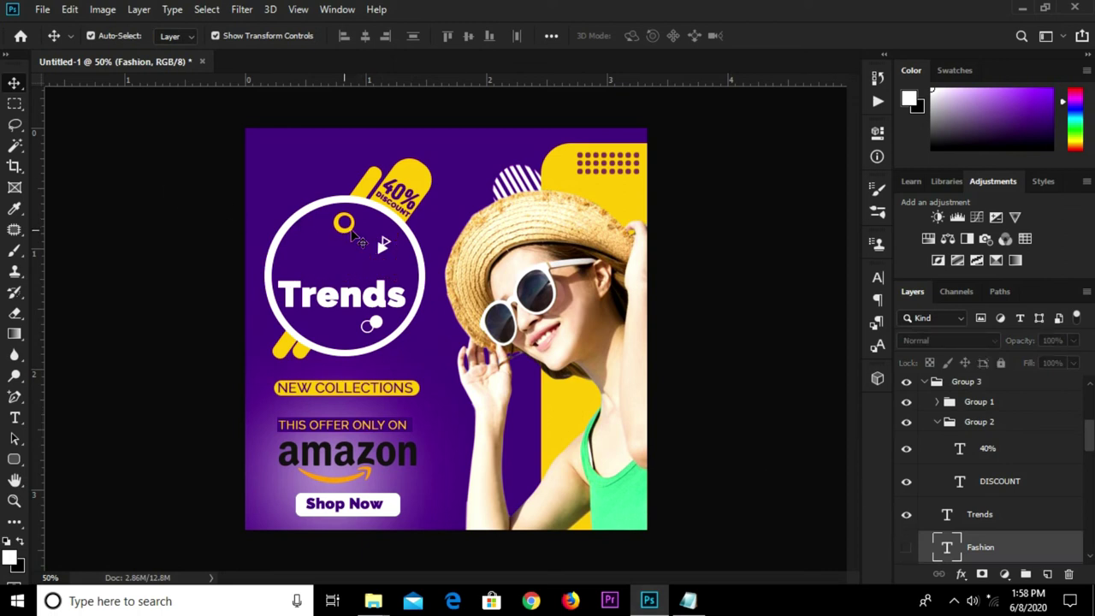
Duplicate the small play-arrow group and move the copy beside 'THIS OFFER ONLY ON'
left_click(382, 243)
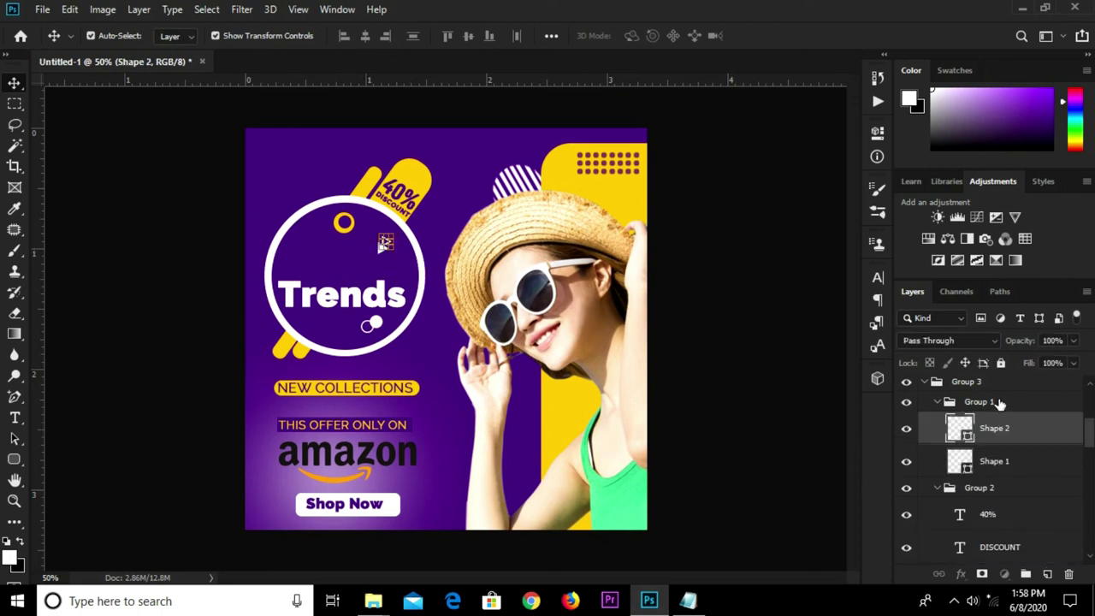
left_click(955, 407)
left_click_drag(414, 267, 416, 268)
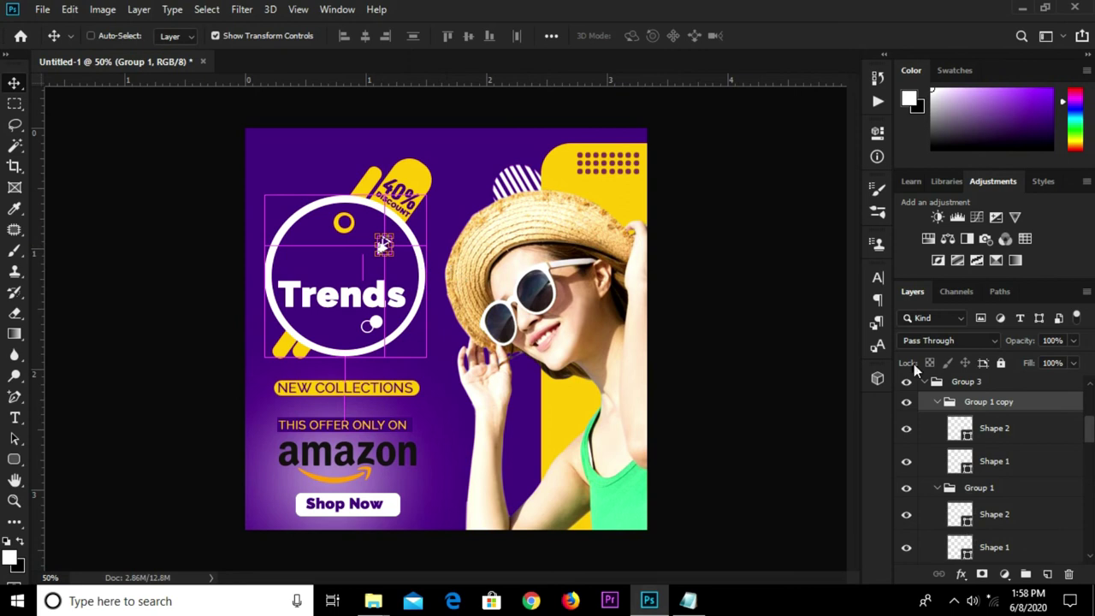
key("ctrl+t")
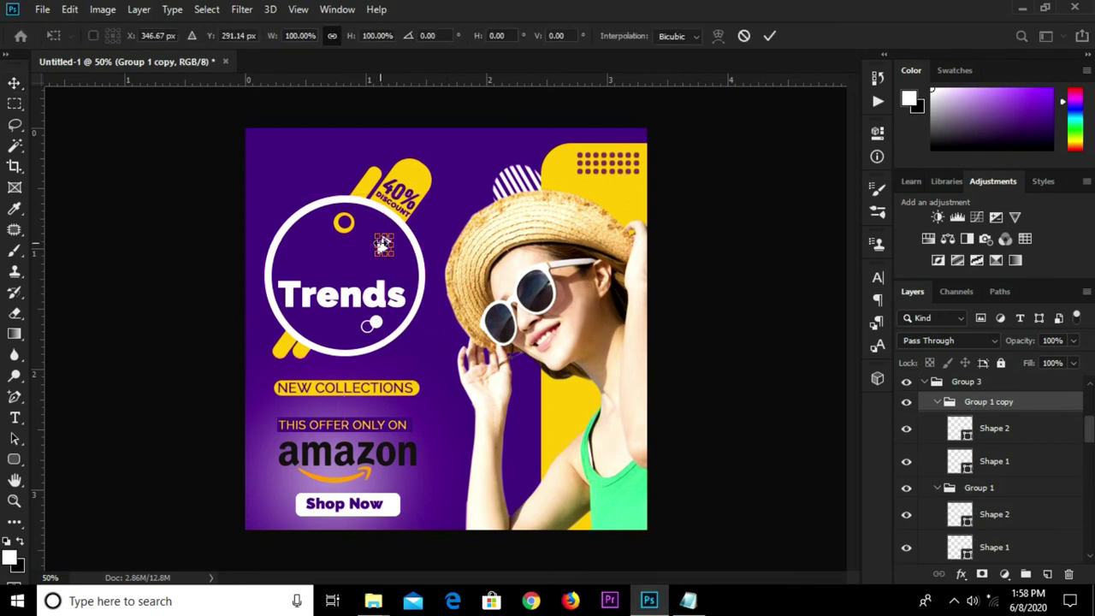
scroll(383, 245, "up", 2)
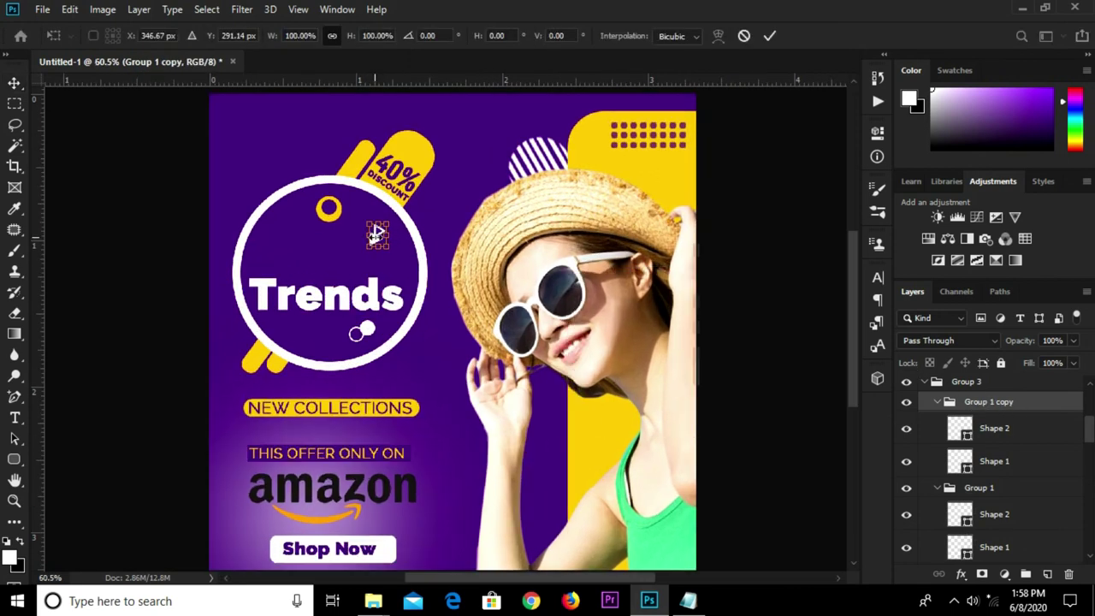
scroll(376, 235, "up", 2)
scroll(378, 236, "up", 1)
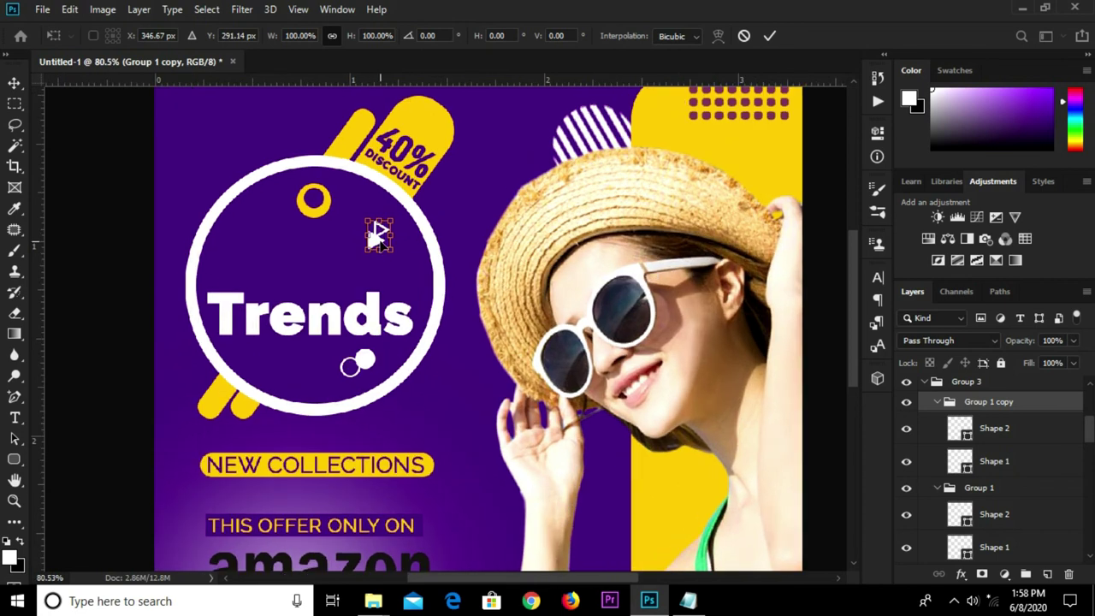
left_click_drag(377, 237, 471, 513)
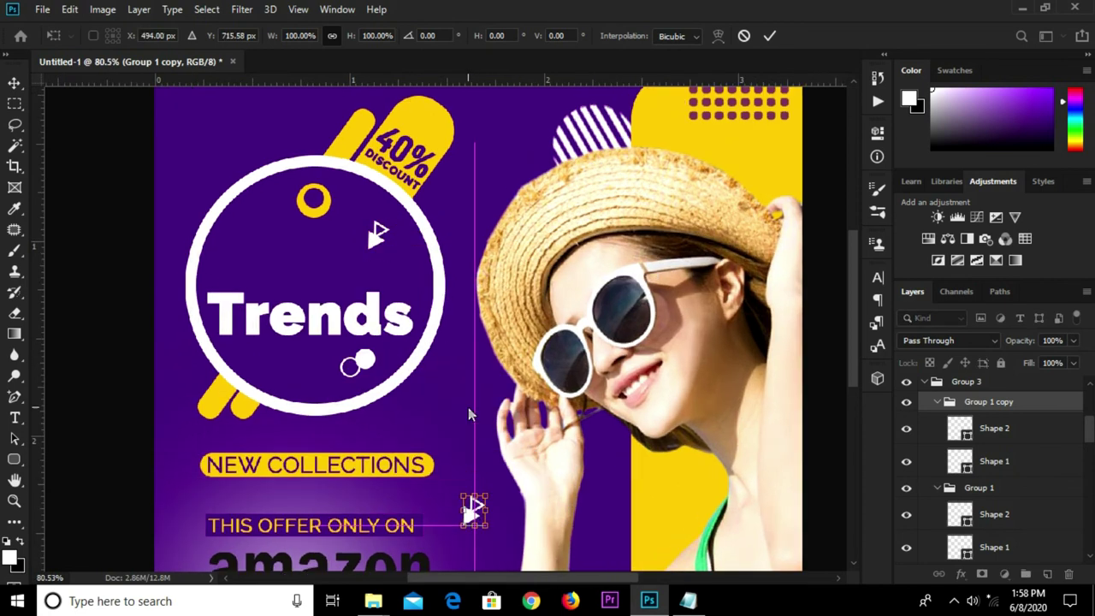
scroll(471, 513, "down", 4)
scroll(918, 495, "down", 3)
scroll(915, 471, "down", 2)
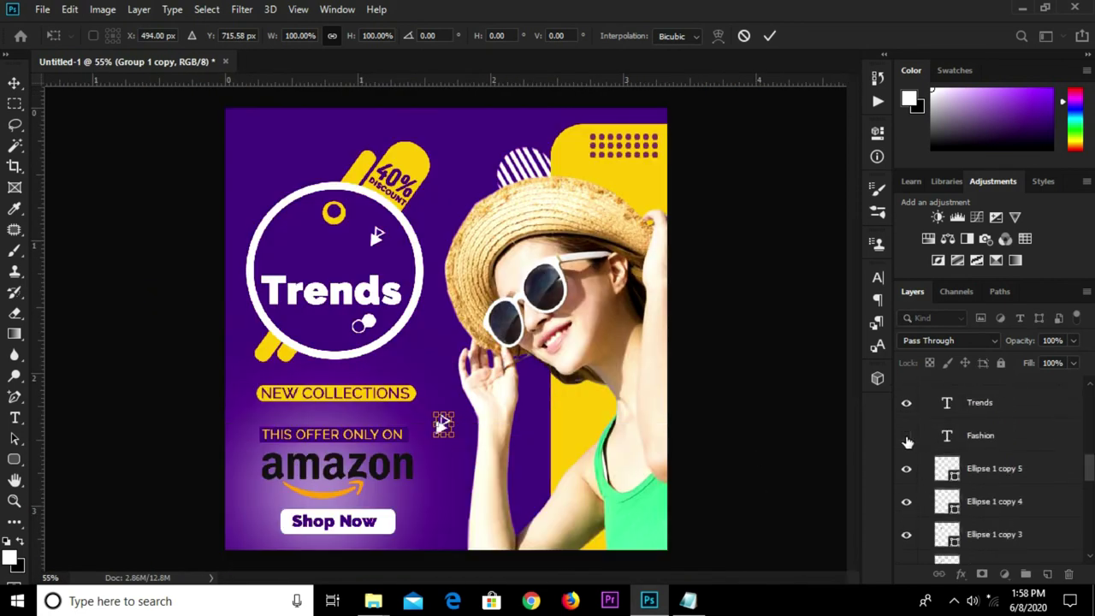
Show the Fashion text again and reselect the arrow copy group
left_click(907, 435)
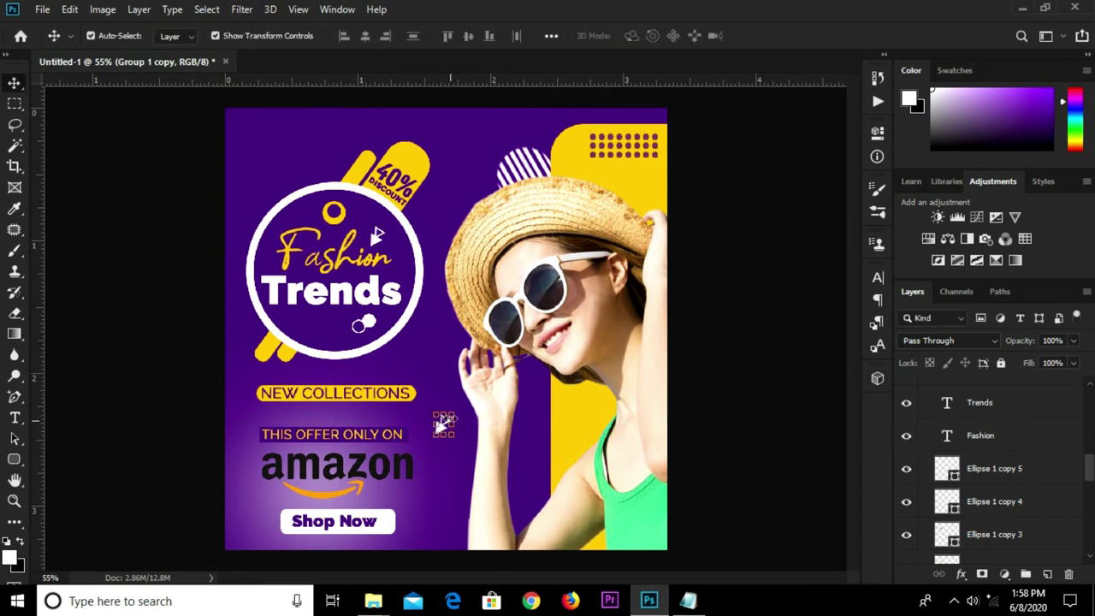
key("ctrl+t")
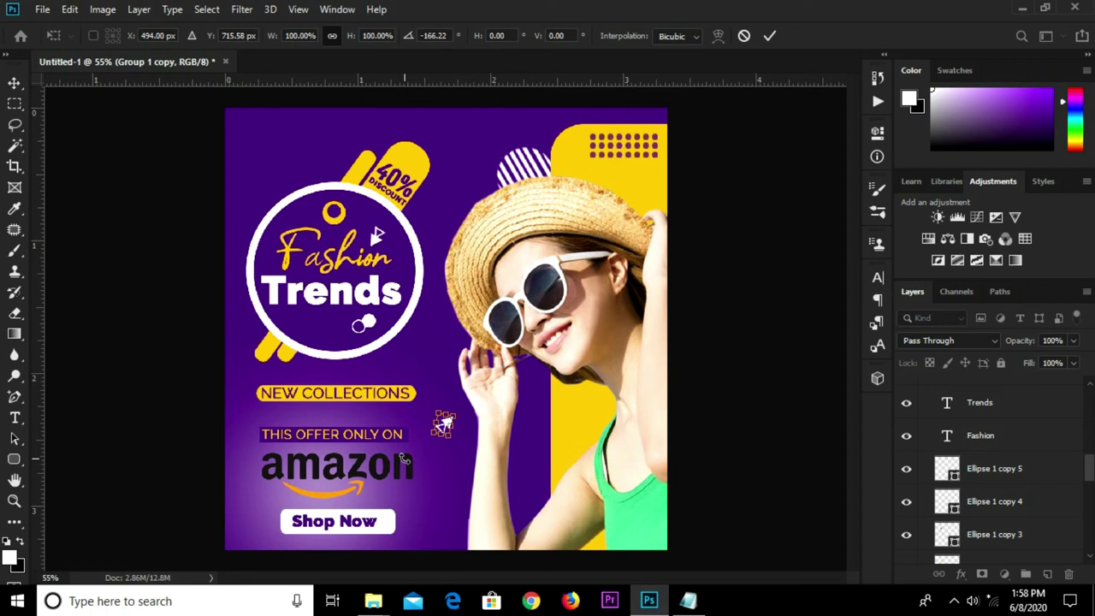
left_click(772, 36)
left_click(439, 434)
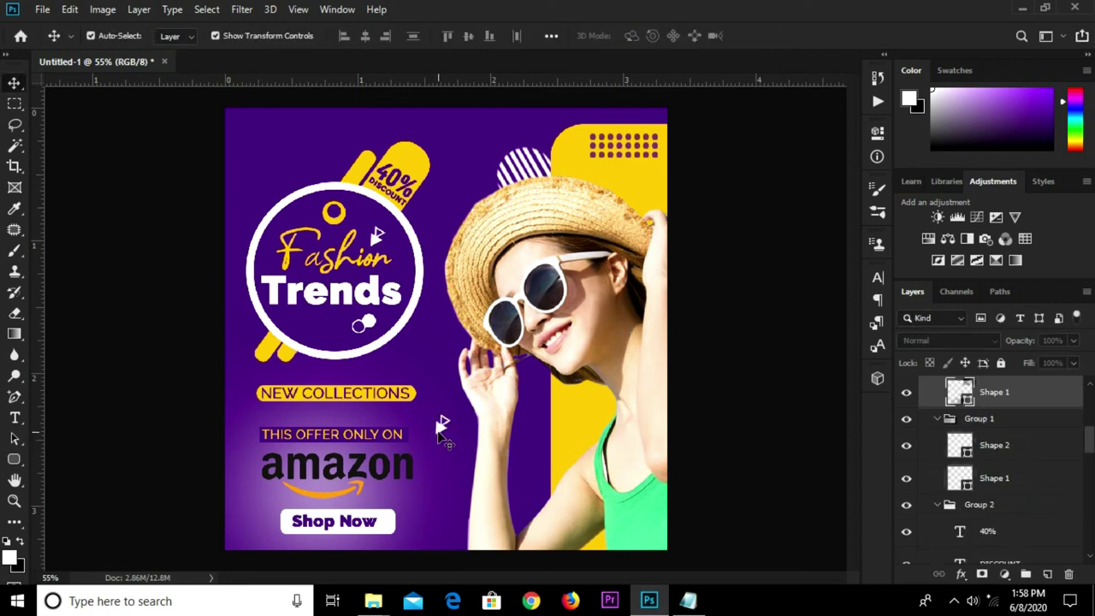
left_click(1001, 424)
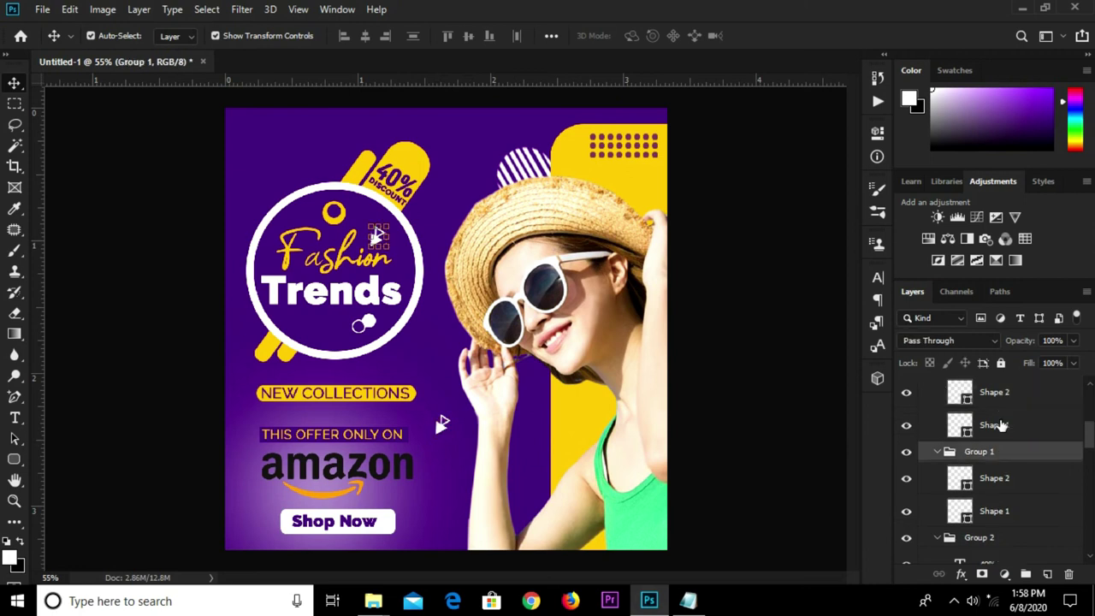
scroll(1000, 420, "up", 2)
left_click(1006, 400)
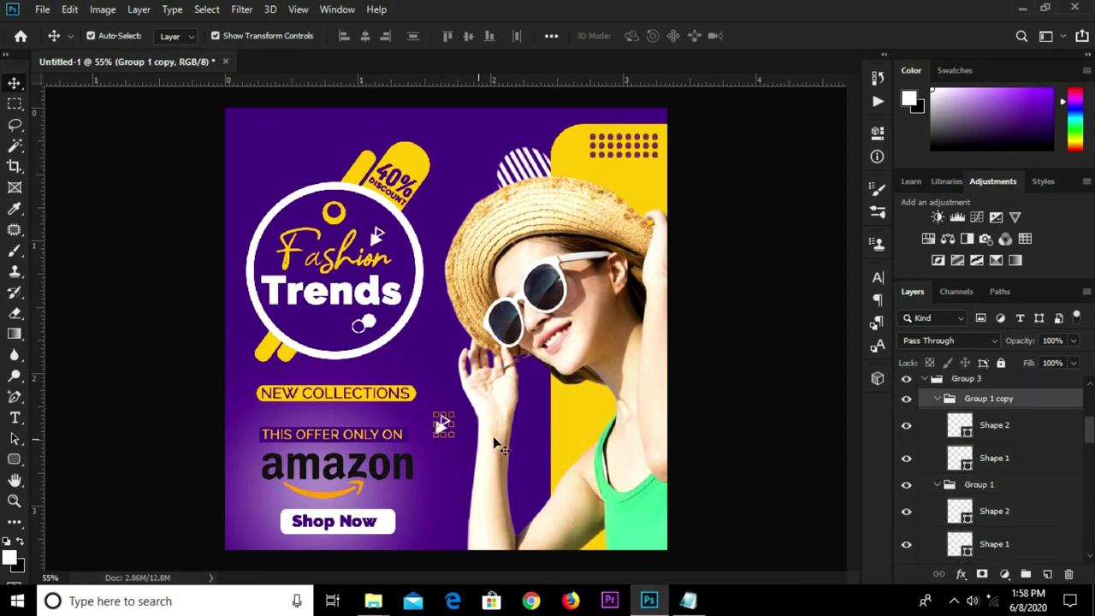
key("ctrl+t")
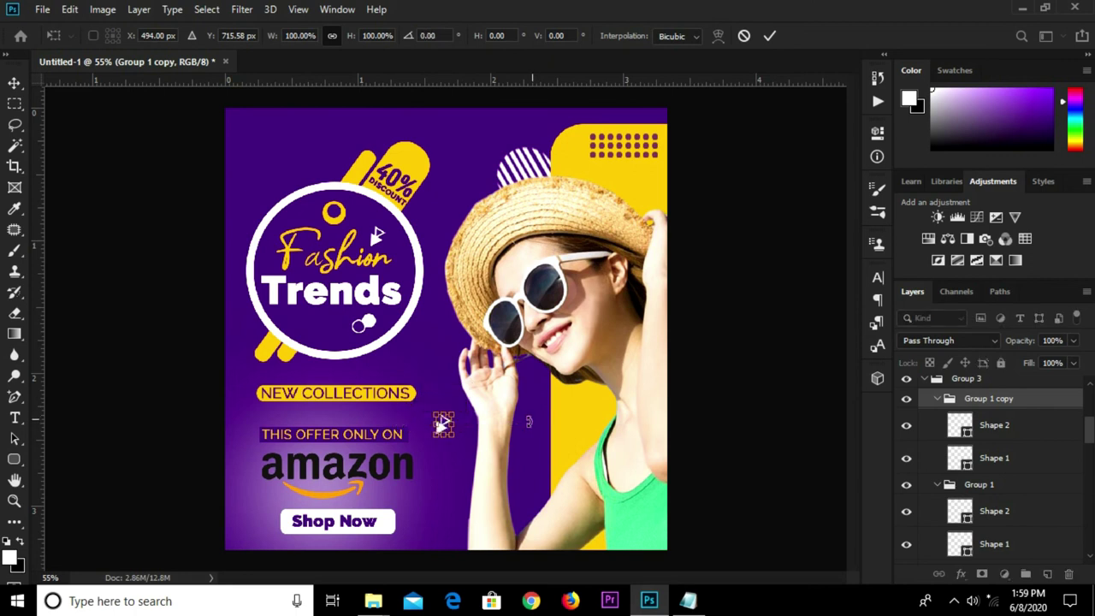
left_click(775, 37)
Merge the two arrow copy shapes into one and rotate it to point the other way
left_click(1008, 428)
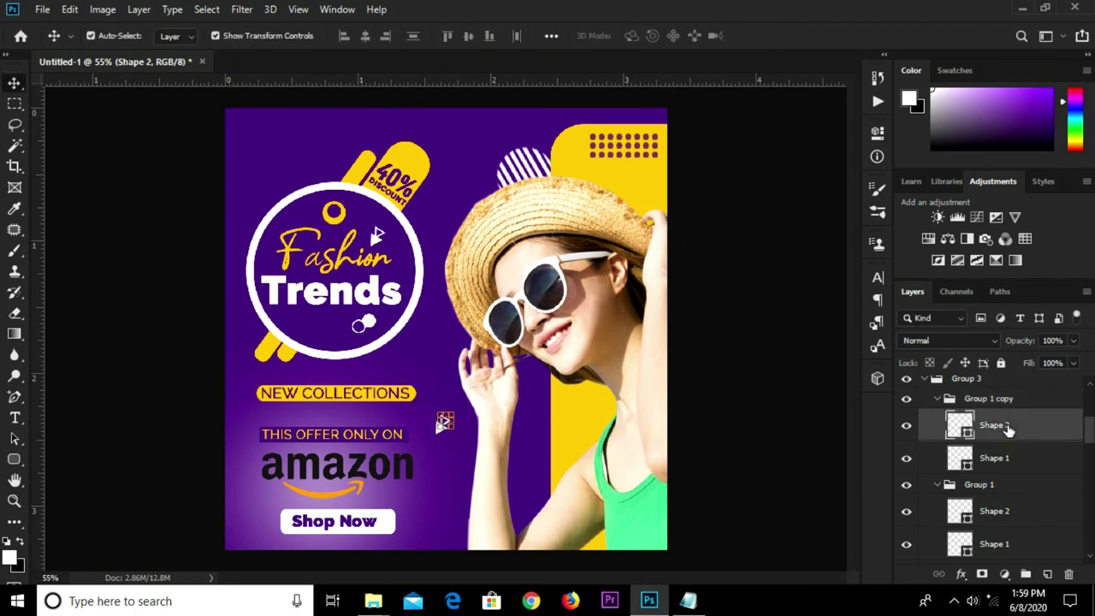
left_click(1016, 459, "shift")
right_click(1016, 459)
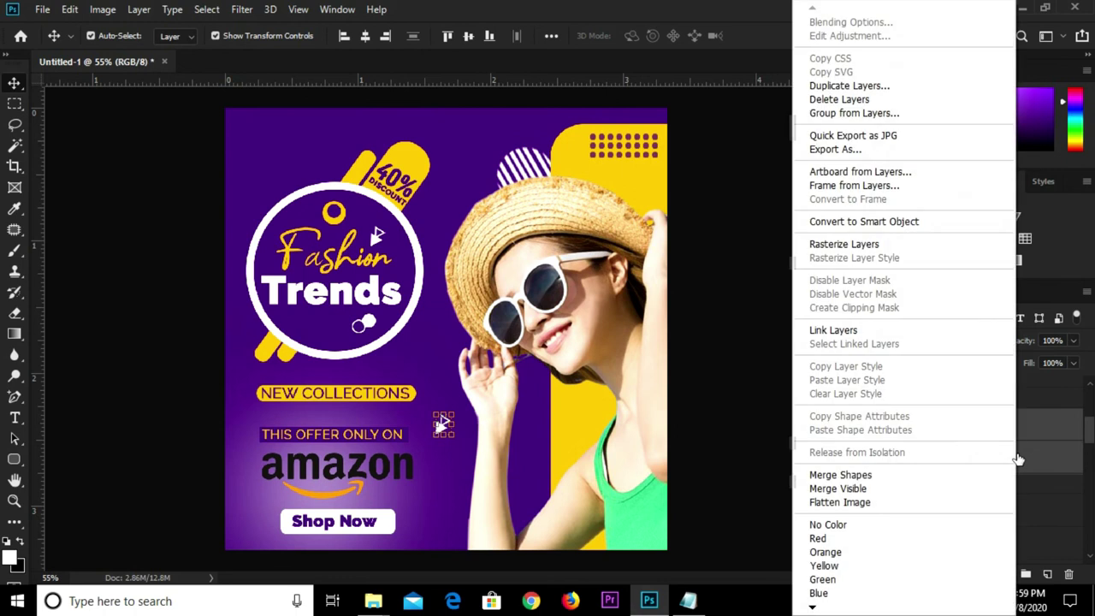
left_click(814, 474)
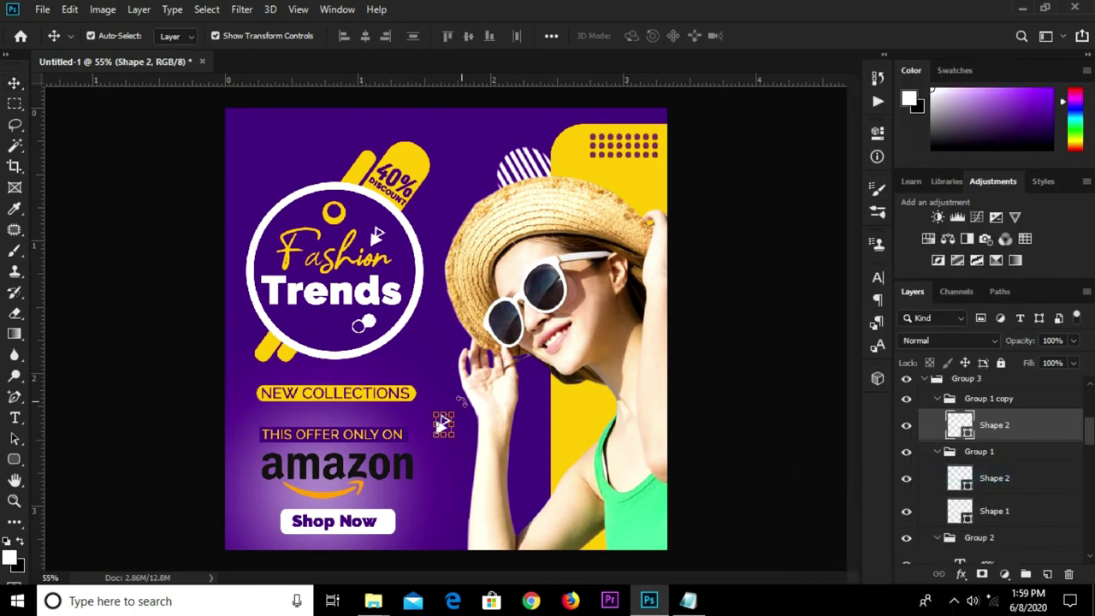
key("ctrl+t")
left_click_drag(413, 432, 414, 453)
left_click(770, 36)
left_click(445, 427)
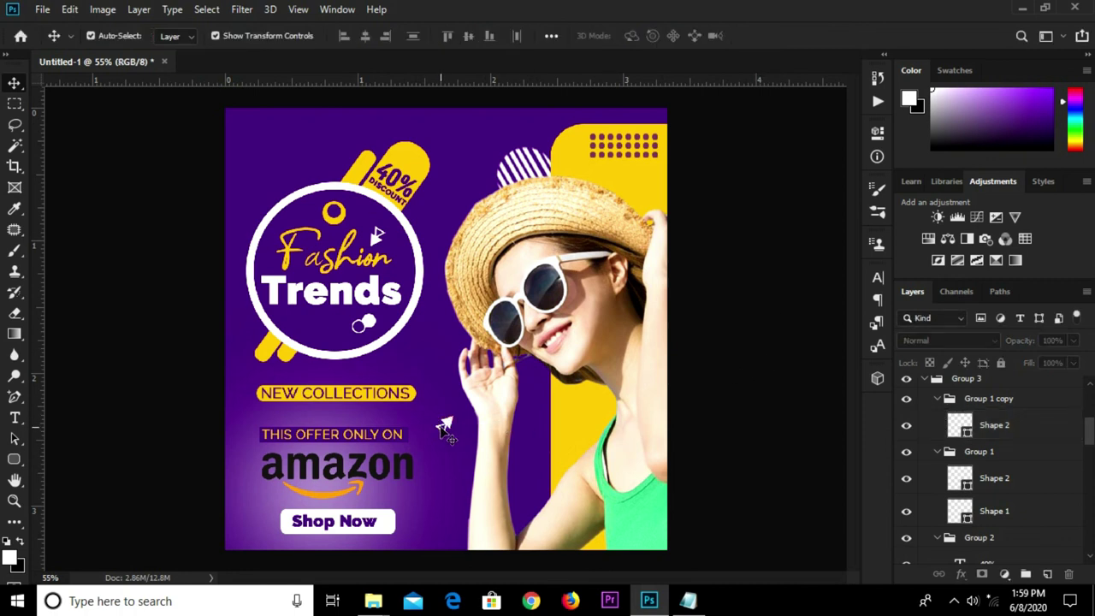
Duplicate the merged arrow and move the copy to the lower left beside Shop Now
left_click_drag(445, 428, 443, 424)
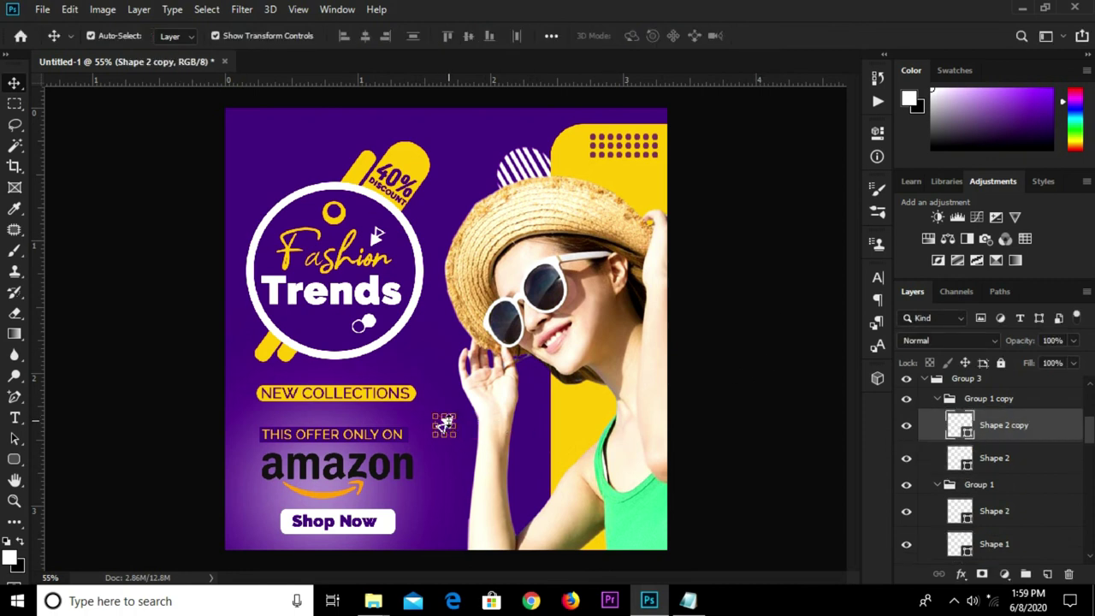
scroll(443, 424, "up", 1)
key("ctrl+t")
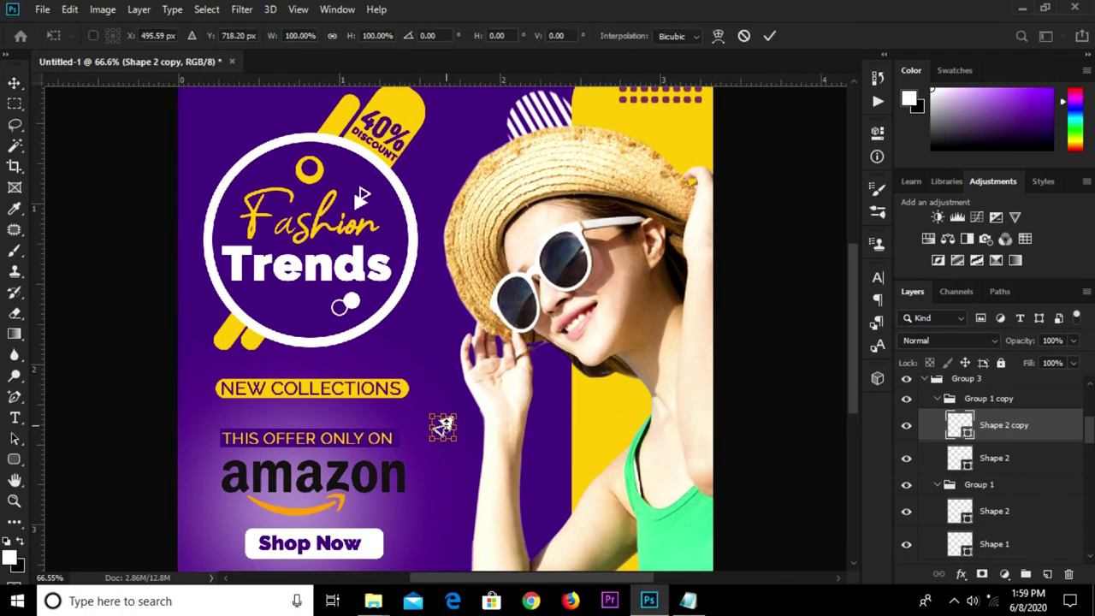
left_click_drag(443, 426, 220, 523)
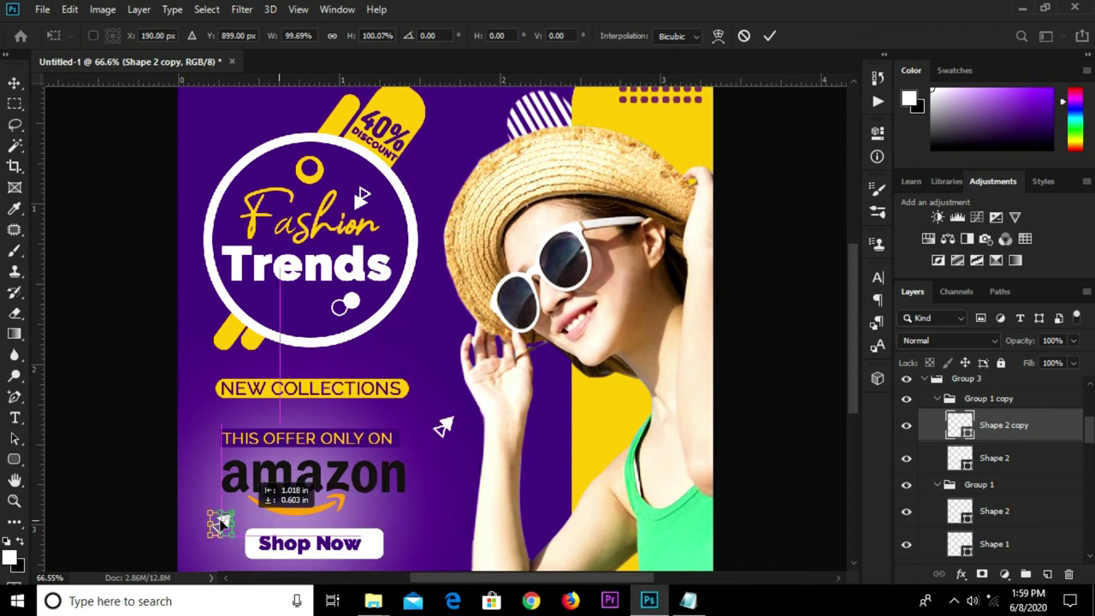
left_click(769, 35)
left_click(753, 229)
scroll(744, 231, "down", 1)
scroll(744, 230, "down", 1)
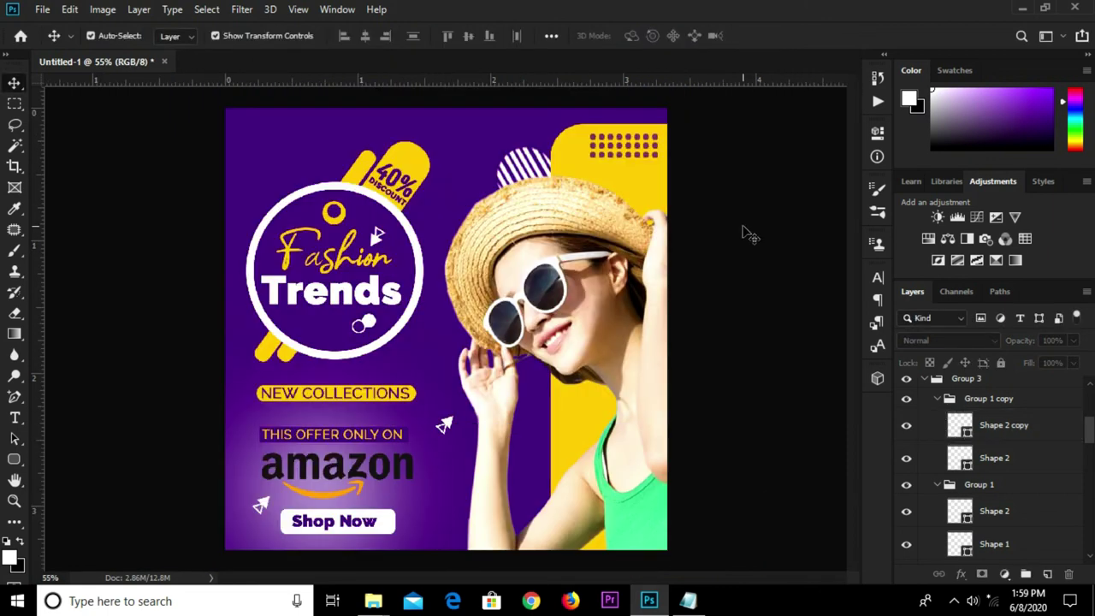
left_click(14, 459)
right_click(14, 460)
Draw a thin horizontal rectangle line across the photo and fill it yellow
left_click(67, 461)
left_click_drag(388, 358, 604, 362)
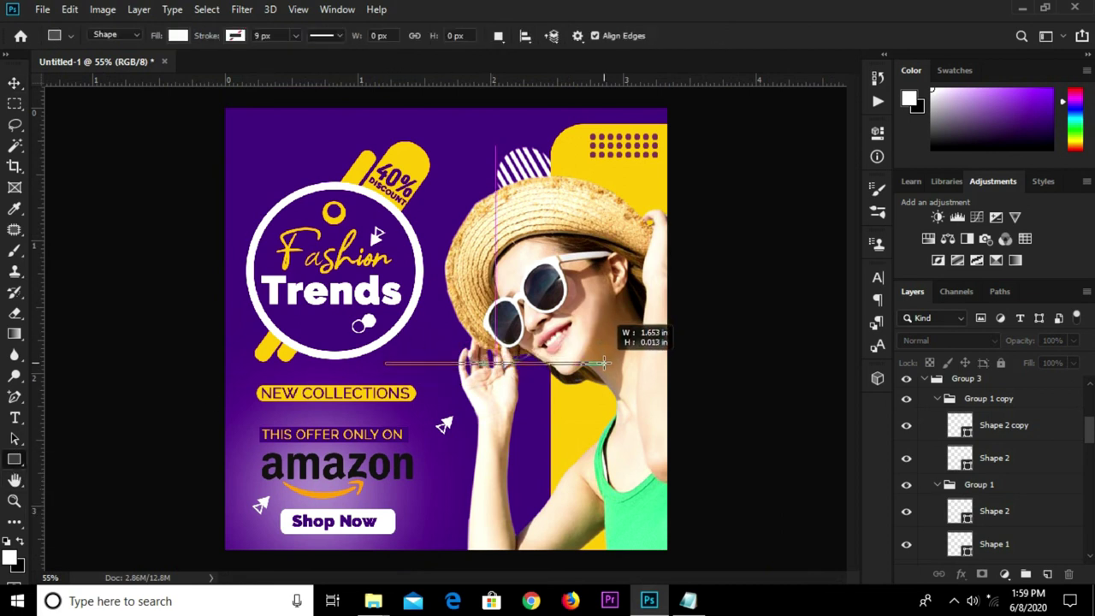
left_click_drag(604, 362, 604, 362)
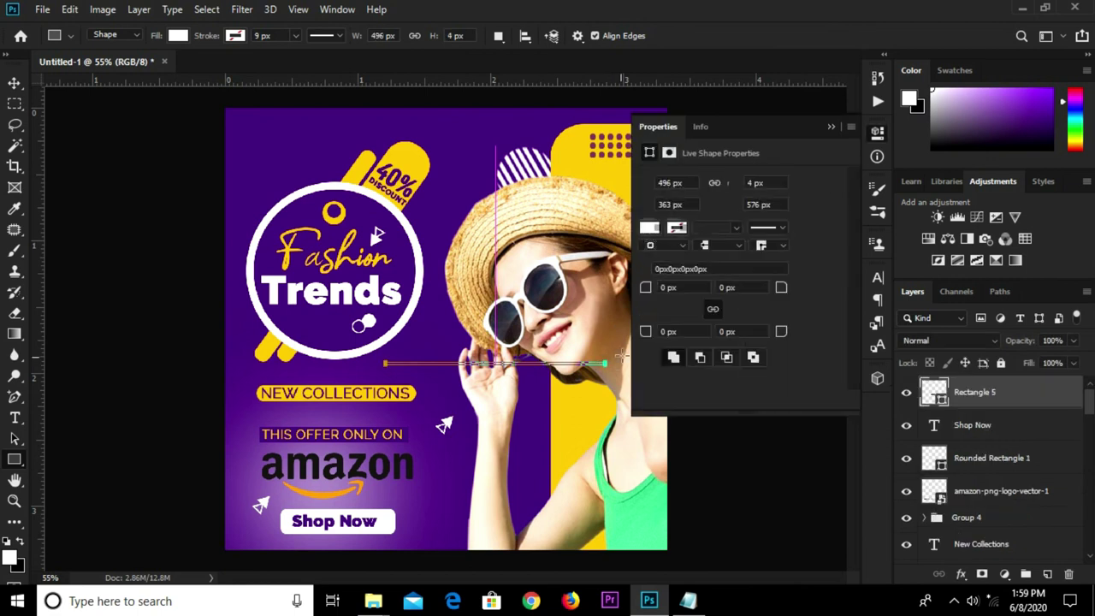
left_click(650, 228)
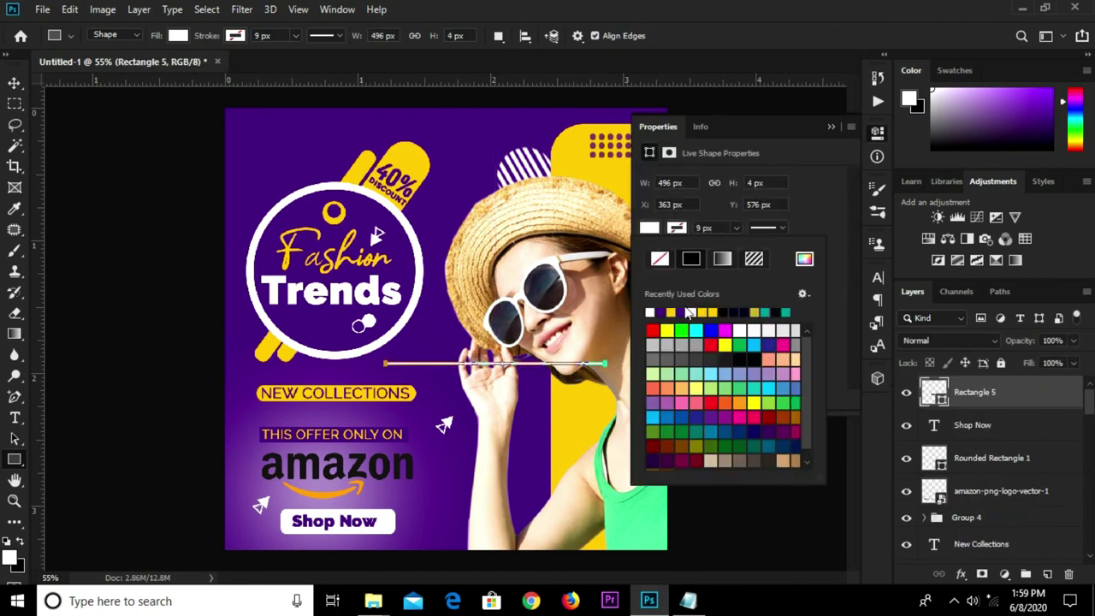
left_click(672, 310)
left_click(834, 140)
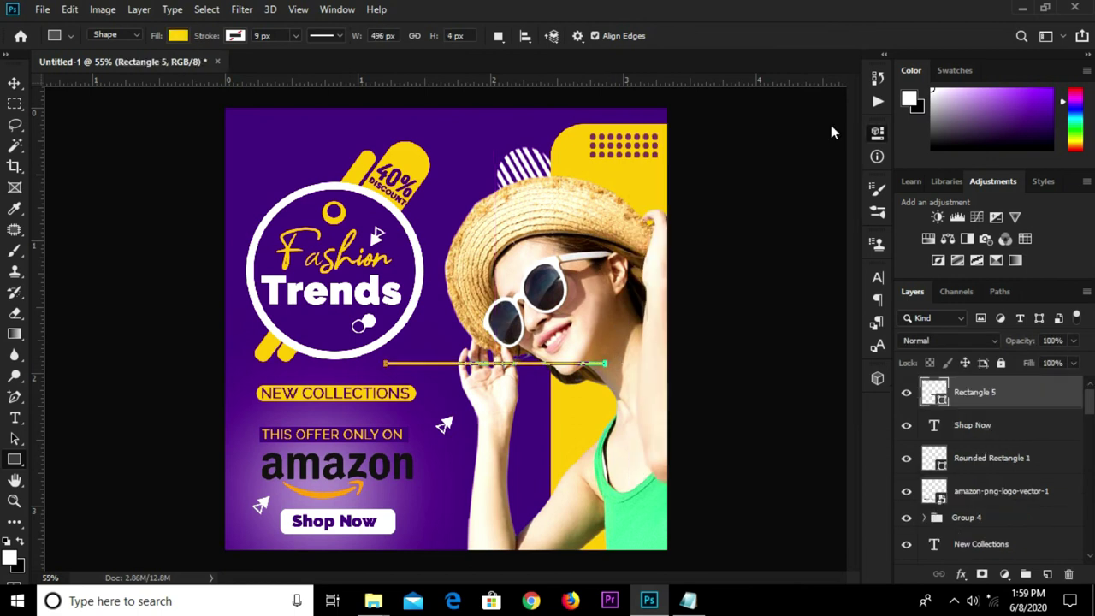
Rotate the yellow line to a diagonal and place it across the Fashion Trends badge
key("v")
left_click_drag(611, 366, 548, 299)
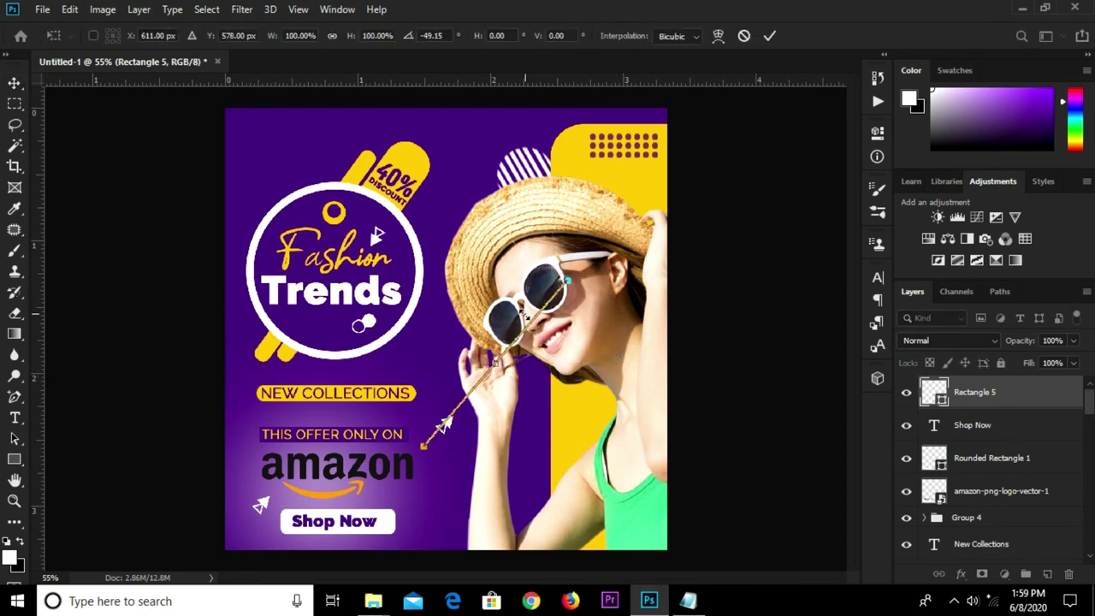
key("ctrl+plus")
left_click(770, 35)
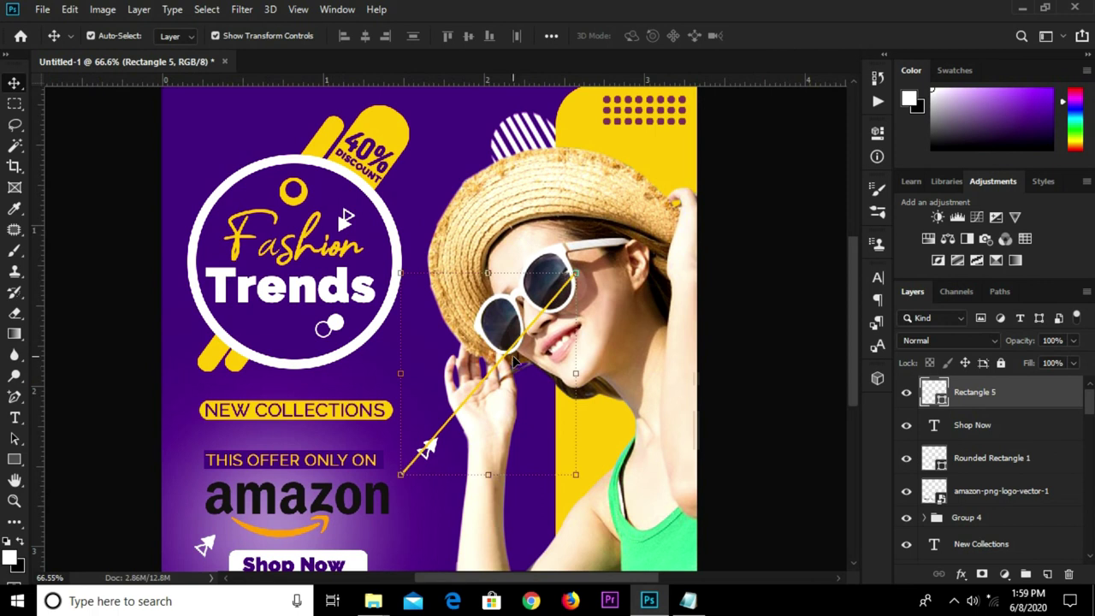
key("ctrl+t")
mouse_move(469, 383)
left_mouse_down()
mouse_move(358, 226)
mouse_move(337, 248)
mouse_move(348, 219)
left_mouse_up()
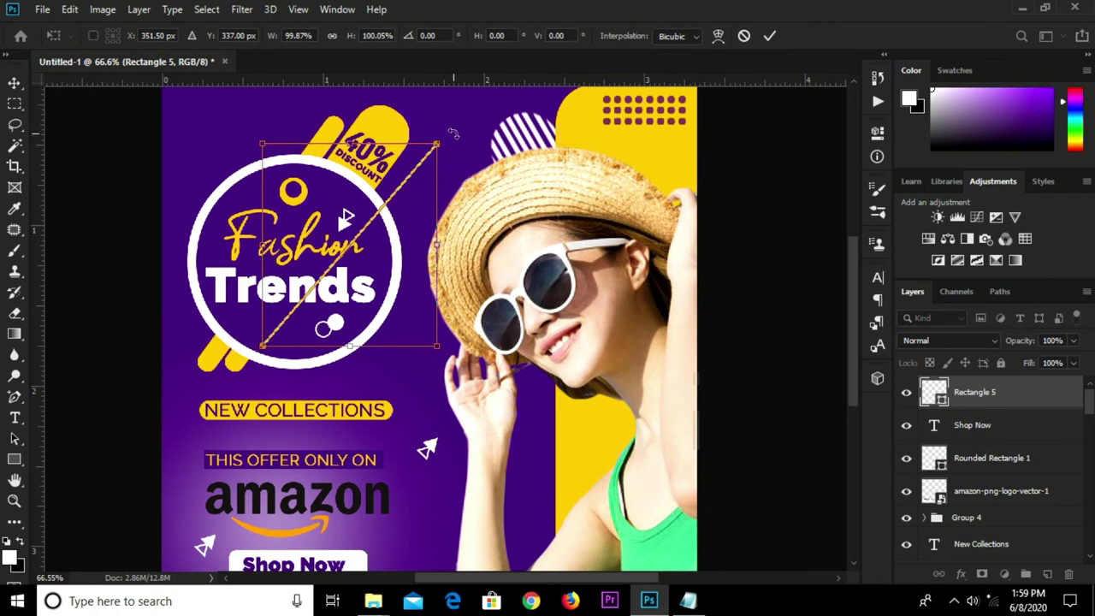
left_click_drag(453, 134, 448, 126)
left_click(769, 36)
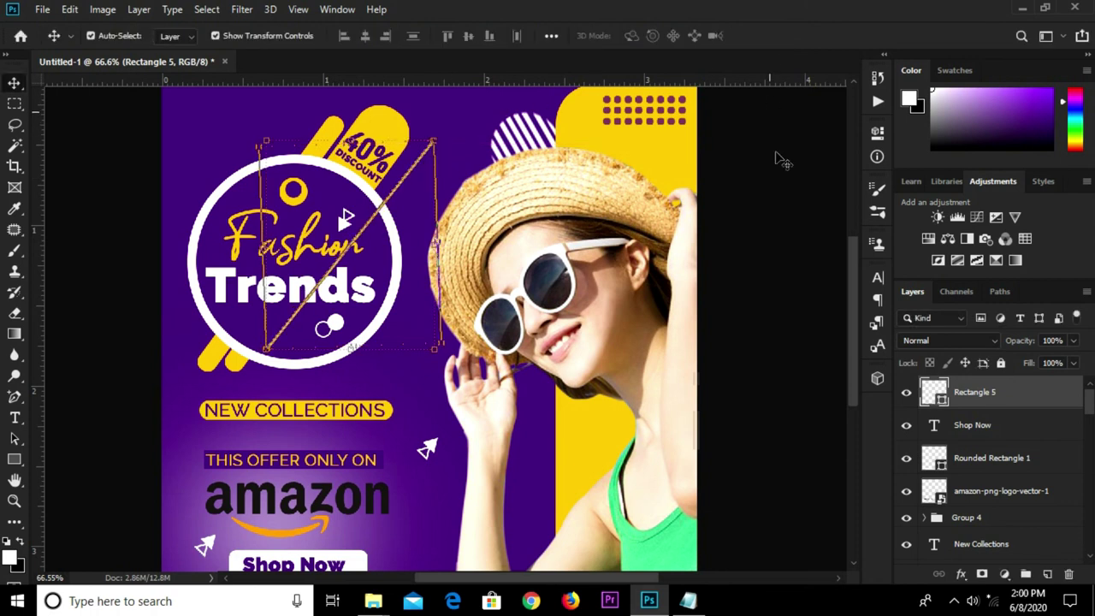
Place Rectangle 5 below the badge layers and duplicate the yellow line
scroll(1011, 391, "down", 1)
scroll(1011, 391, "down", 2)
scroll(1011, 391, "down", 3)
scroll(1011, 391, "down", 3)
scroll(992, 479, "down", 3)
scroll(992, 505, "down", 3)
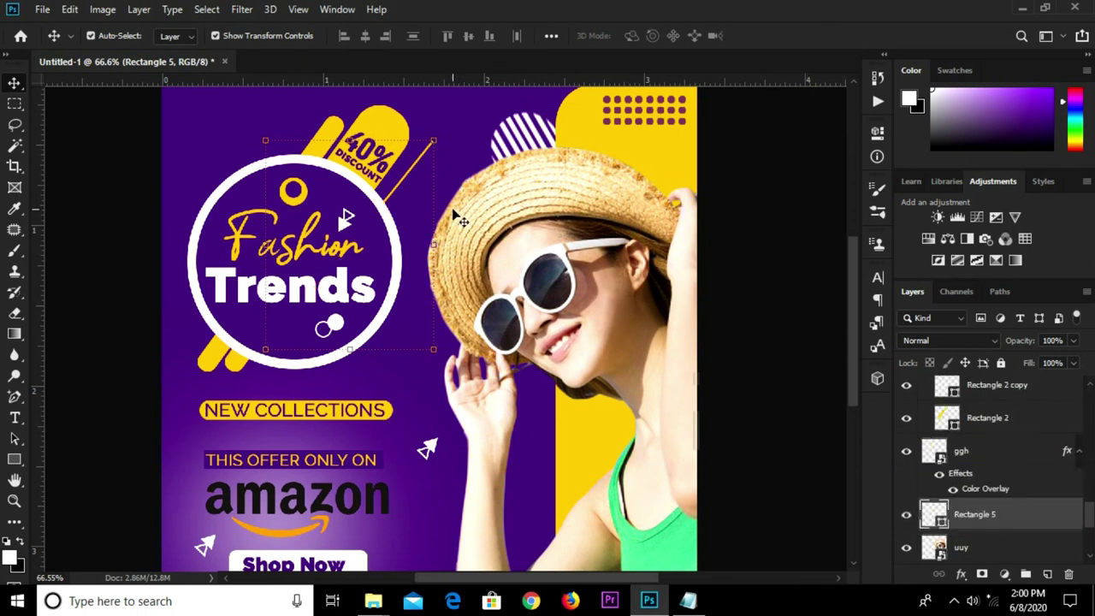
left_click_drag(473, 210, 469, 224)
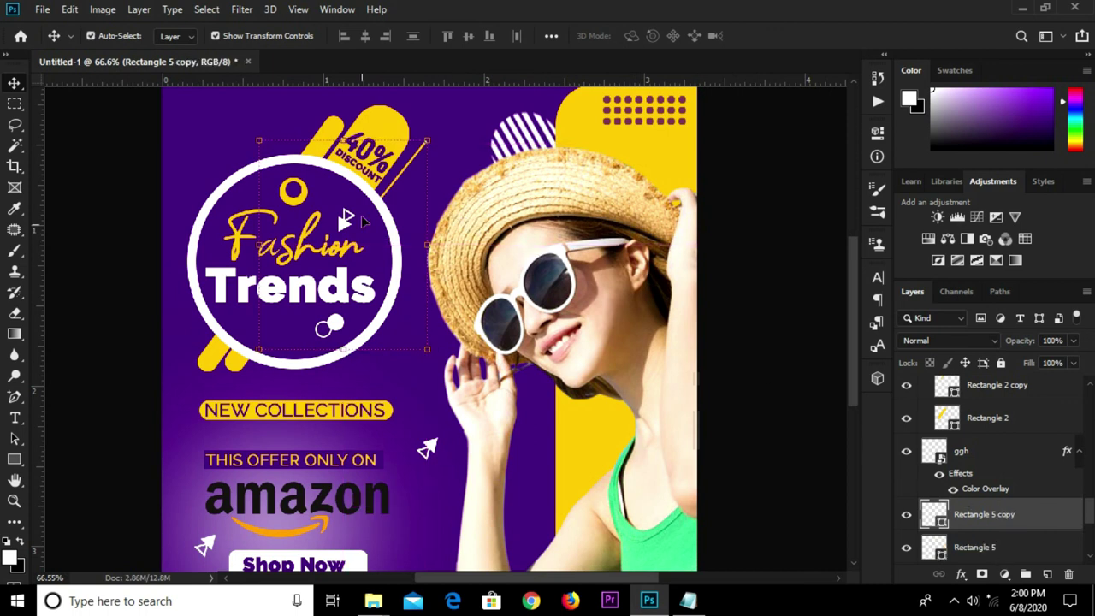
left_click(407, 171)
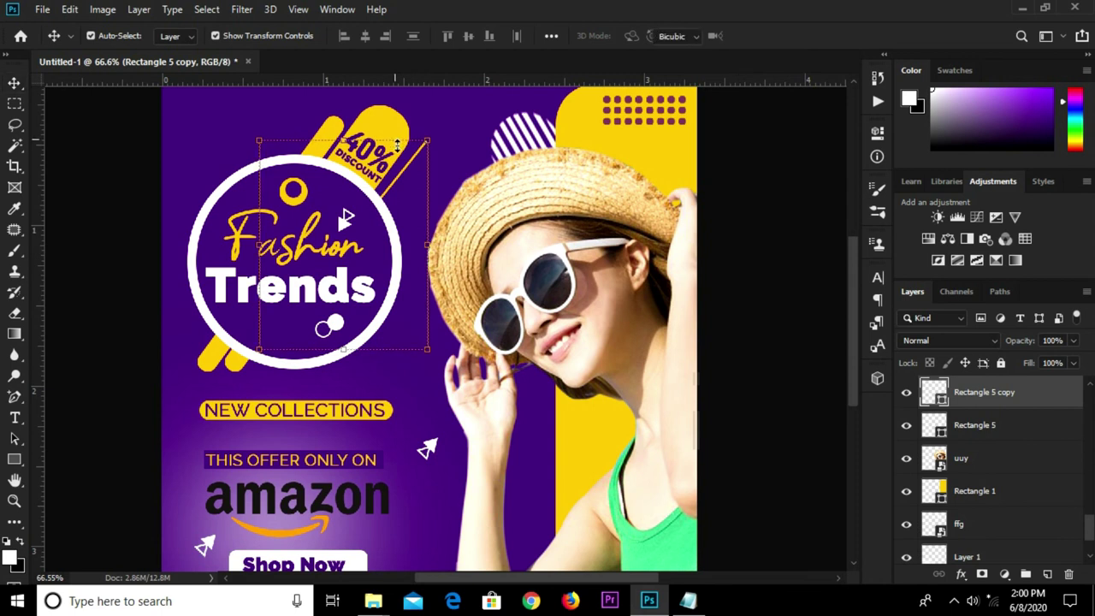
Nudge the Rectangle 5 copy down so it runs parallel beside the original line
key("ctrl+t")
key("Return")
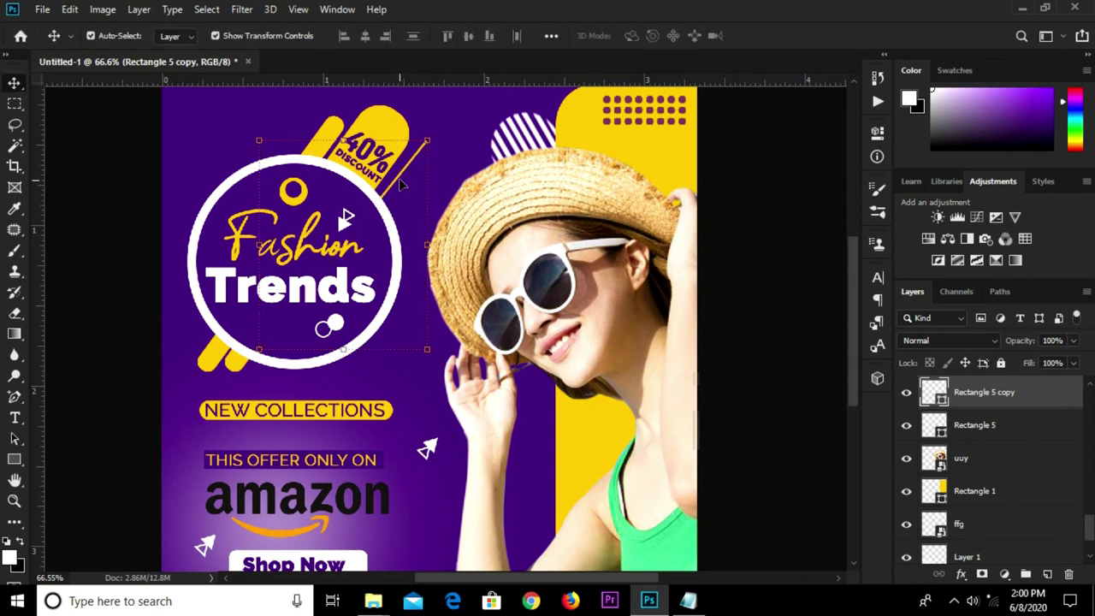
key("ctrl+t")
left_click_drag(401, 173, 394, 193)
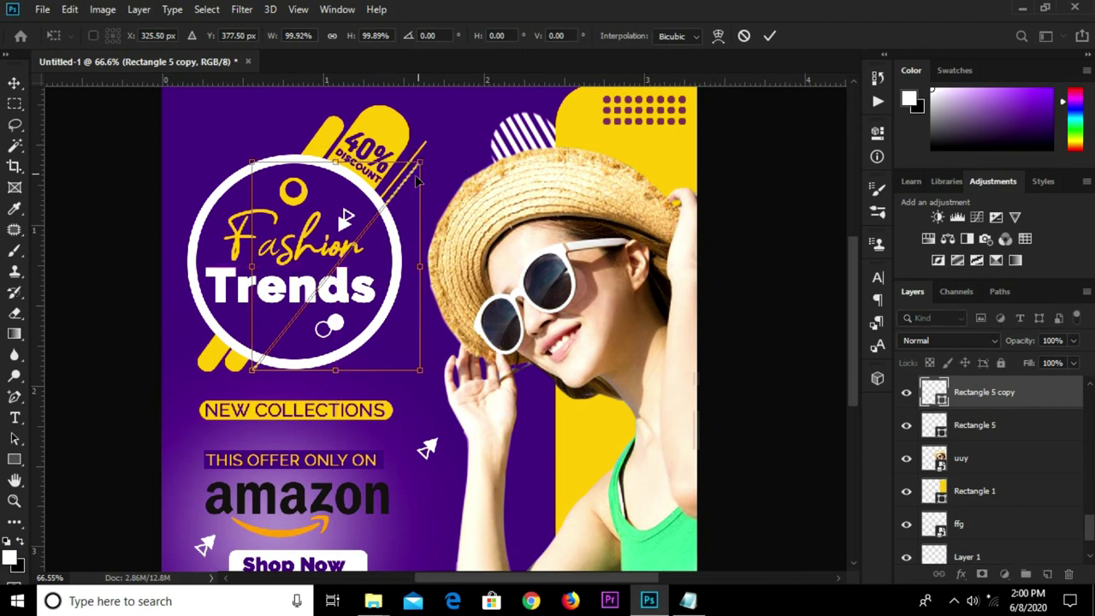
left_click(769, 36)
key("ctrl+minus")
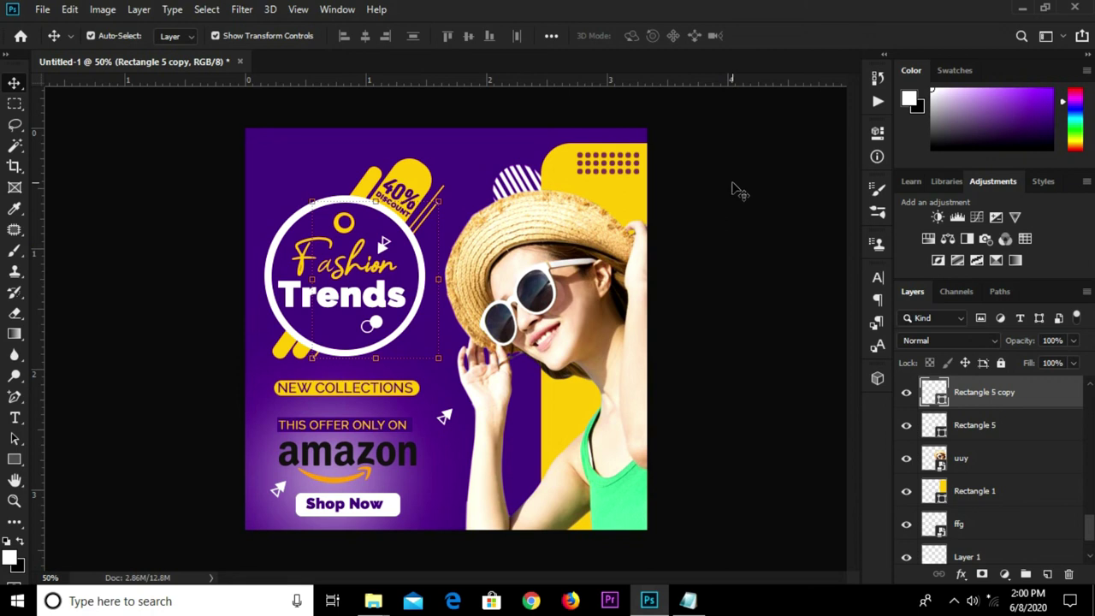
left_click(742, 189, "ctrl")
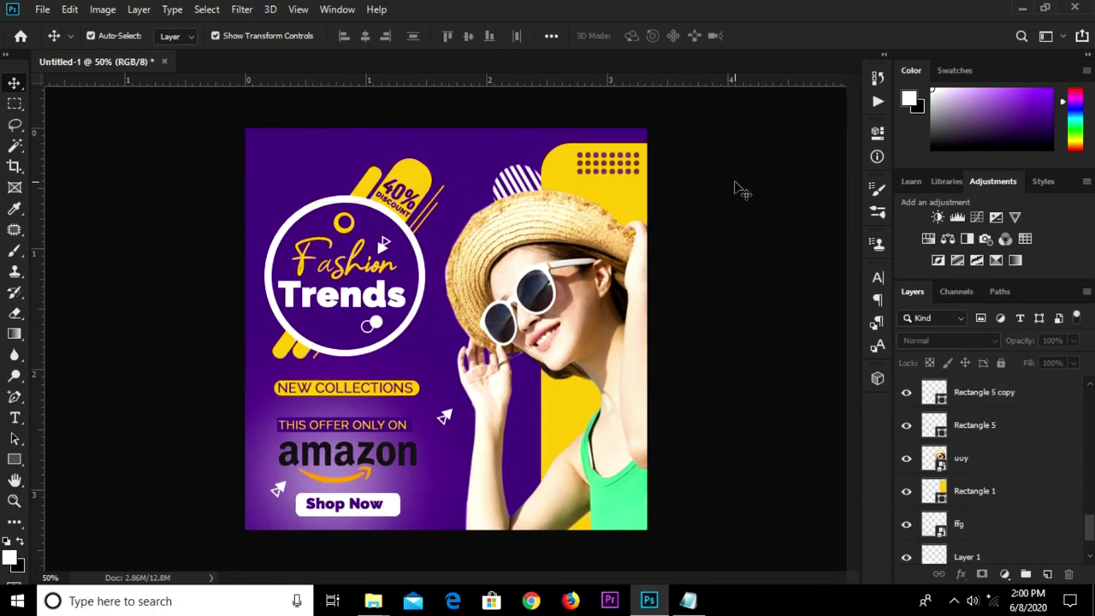
Shrink the Rectangle 5 copy line to about 92.66% width and 94.60% height
left_click(317, 361)
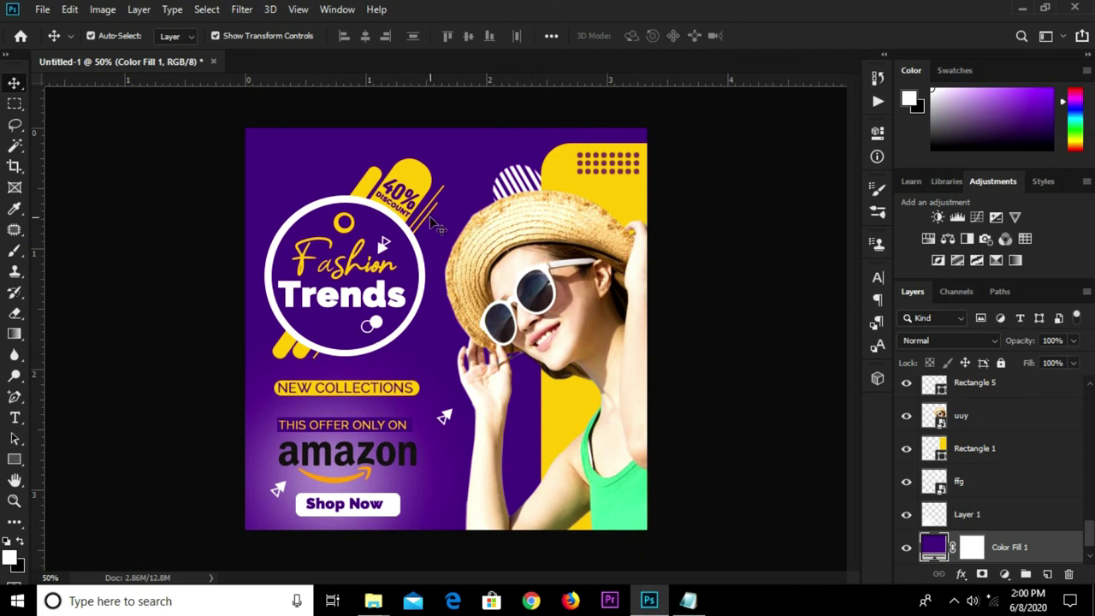
left_click(431, 224, "alt")
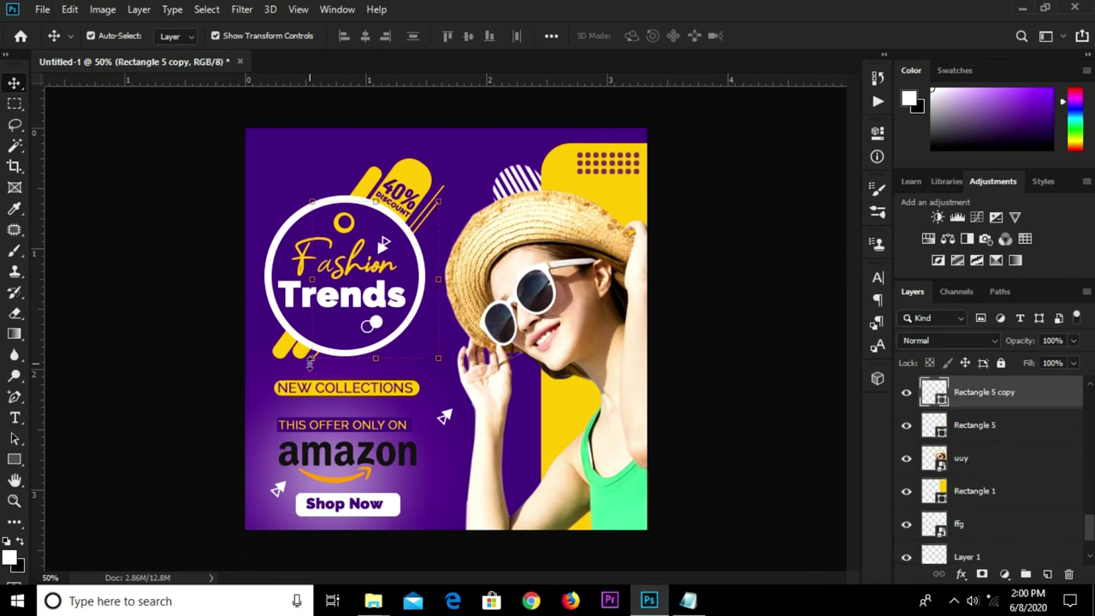
left_click_drag(309, 358, 321, 349)
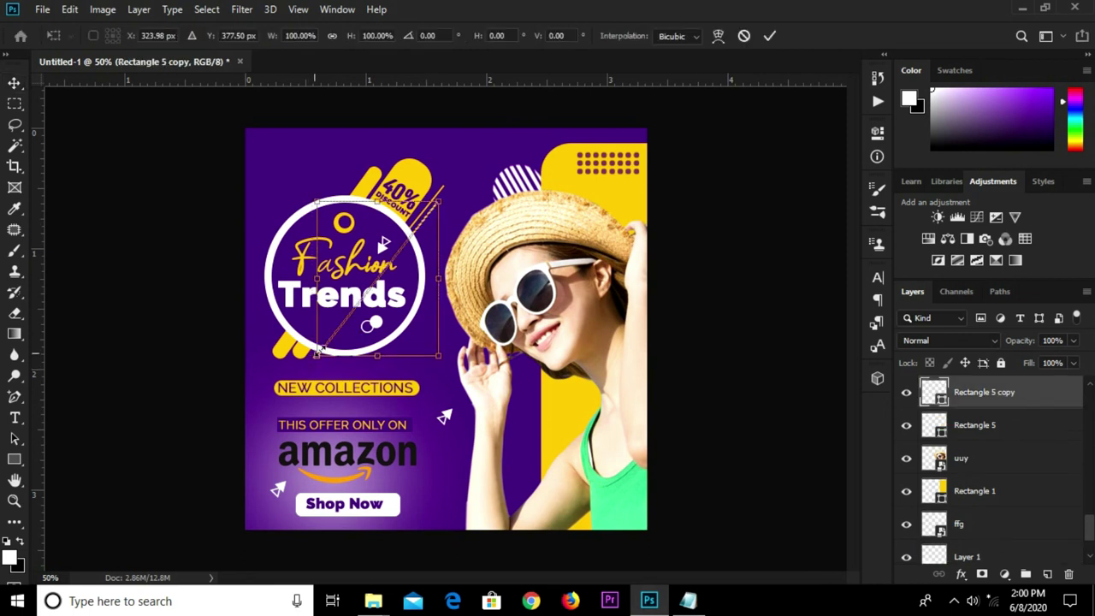
left_click(770, 37)
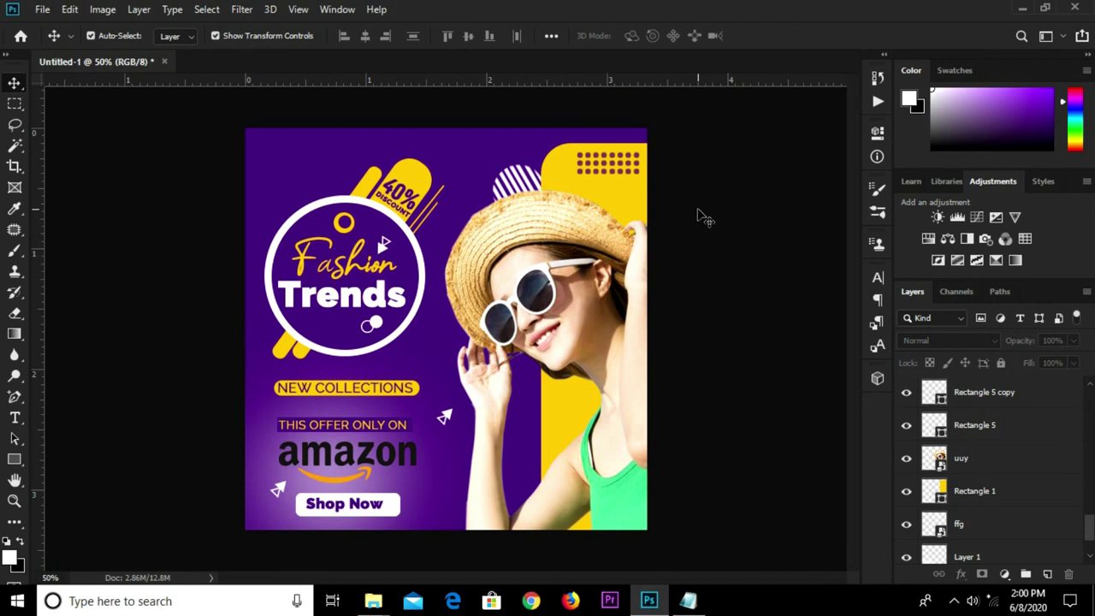
key("ctrl+plus")
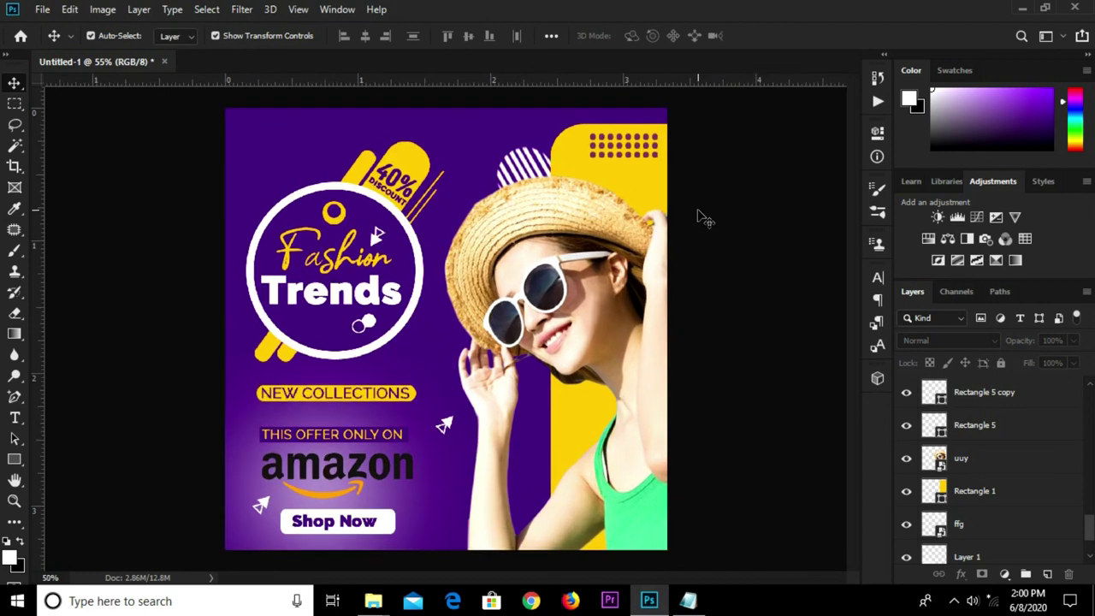
key("ctrl+minus")
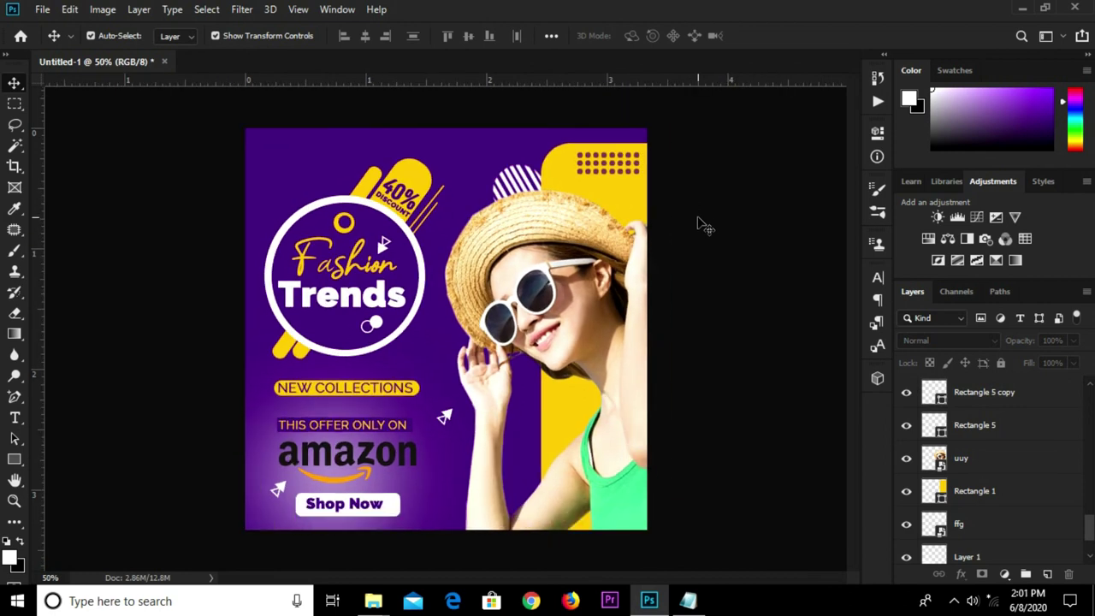
Narrow the Shop Now rounded-rectangle button to about 96.5% width
left_click(398, 506)
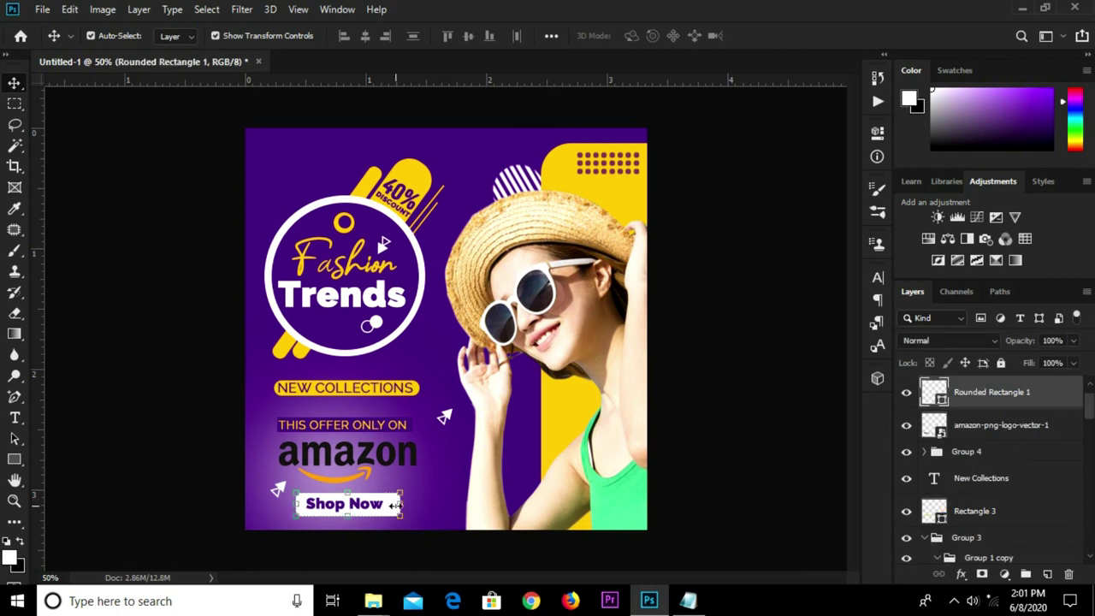
left_click_drag(399, 503, 395, 504)
left_click(769, 36)
left_click(729, 366)
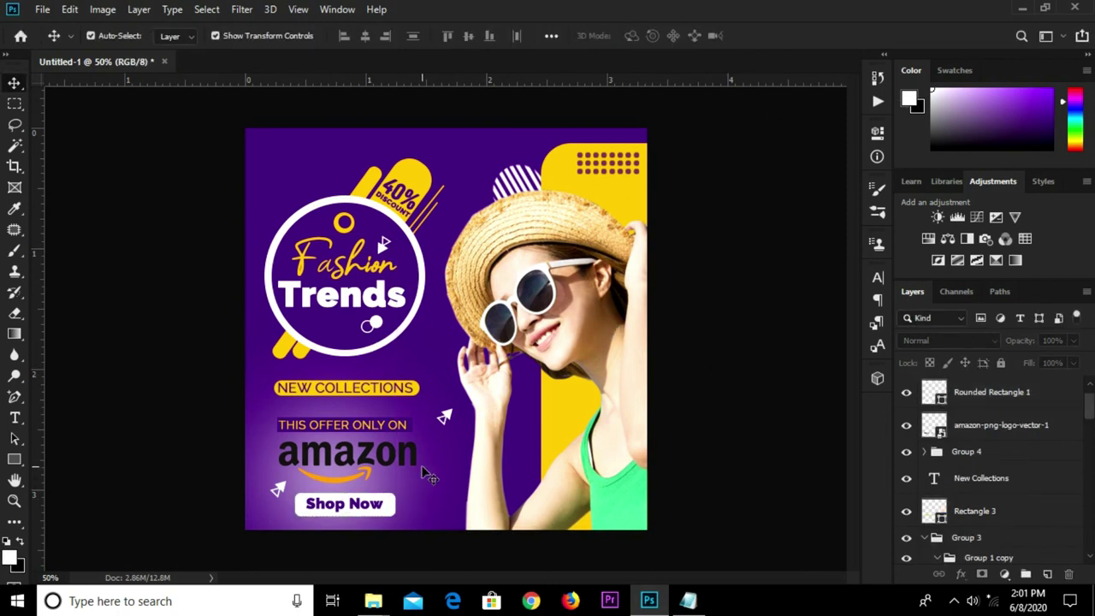